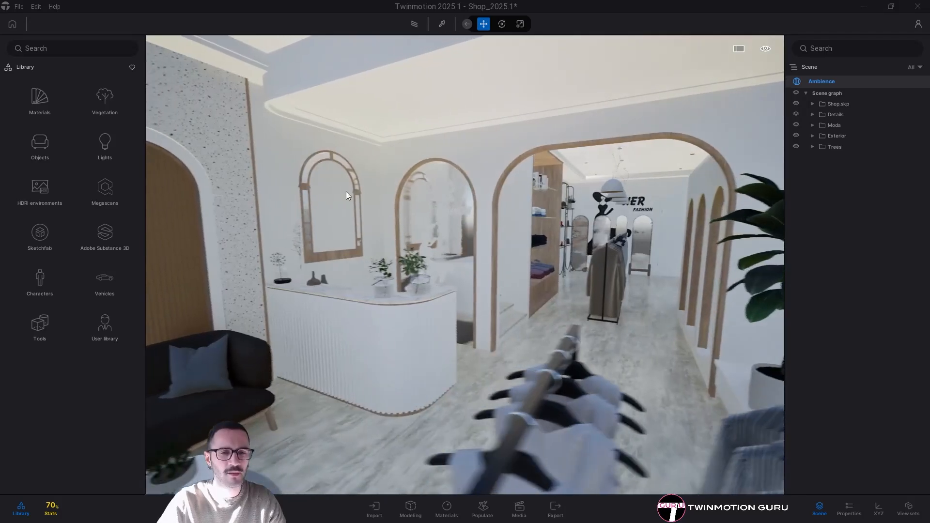
# Look around the front of the shop interior, covering the seating area, reception counter and clothes racks
pyautogui.scroll(-4, 370, 211)
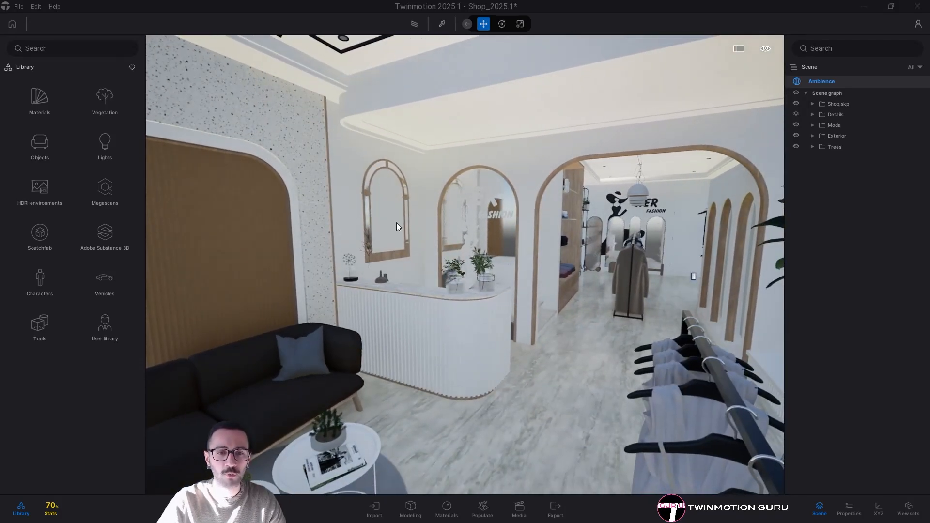
pyautogui.scroll(-2, 383, 141)
pyautogui.moveTo(398, 187); pyautogui.dragTo(427, 221, button='right')
pyautogui.scroll(2, 398, 186)
pyautogui.scroll(1, 397, 186)
pyautogui.scroll(-2, 398, 186)
pyautogui.scroll(-1, 402, 188)
pyautogui.scroll(4, 401, 188)
pyautogui.scroll(-2, 396, 182)
pyautogui.scroll(4, 396, 182)
pyautogui.press('w')
pyautogui.press('w')
pyautogui.moveTo(548, 252); pyautogui.dragTo(474, 255, button='right')
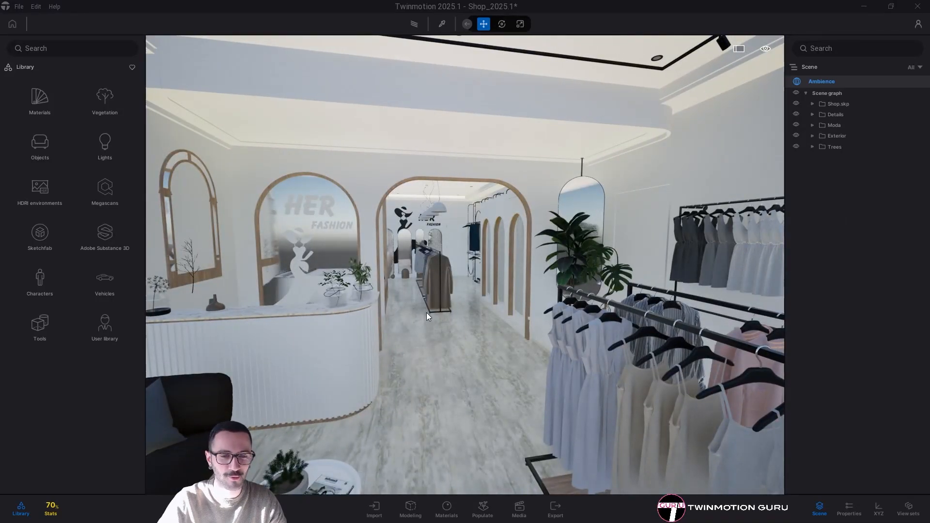
# Examine the arched passage and the HER FASHION mirror beside the reception counter from several viewpoints
pyautogui.press('w')
pyautogui.moveTo(558, 289); pyautogui.dragTo(420, 278, button='right')
pyautogui.press('s')
pyautogui.press('d')
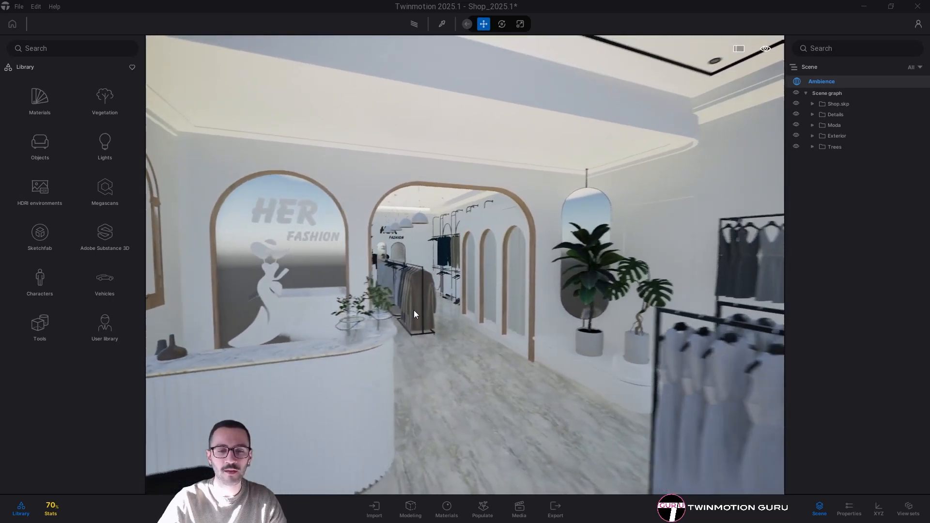
pyautogui.press('w')
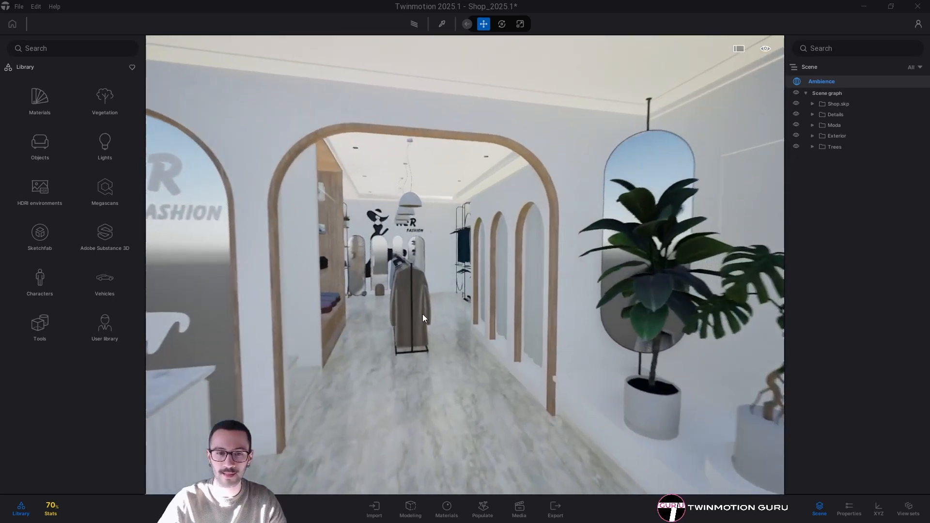
pyautogui.press('s')
pyautogui.press('a')
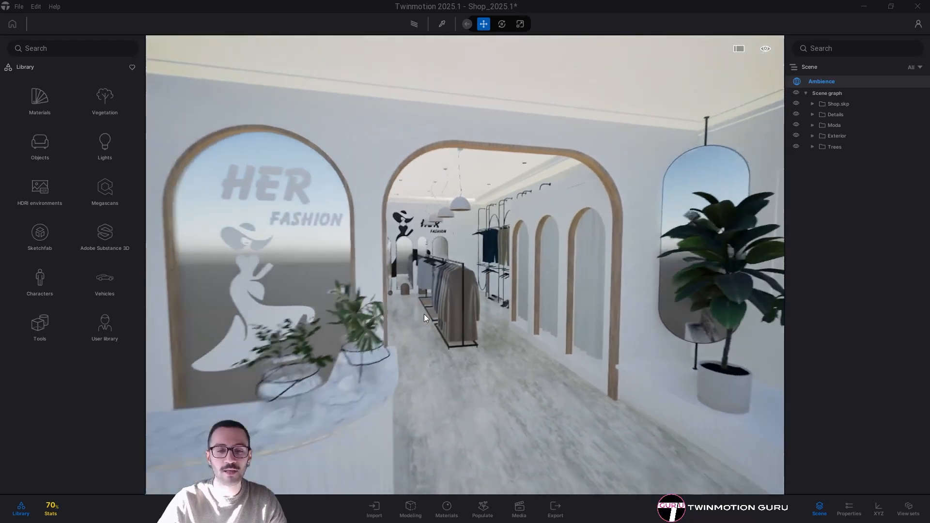
pyautogui.moveTo(423, 314)
pyautogui.mouseDown(button='right')
pyautogui.moveTo(548, 315)
pyautogui.moveTo(422, 316)
pyautogui.mouseUp(button='right')
pyautogui.press('d')
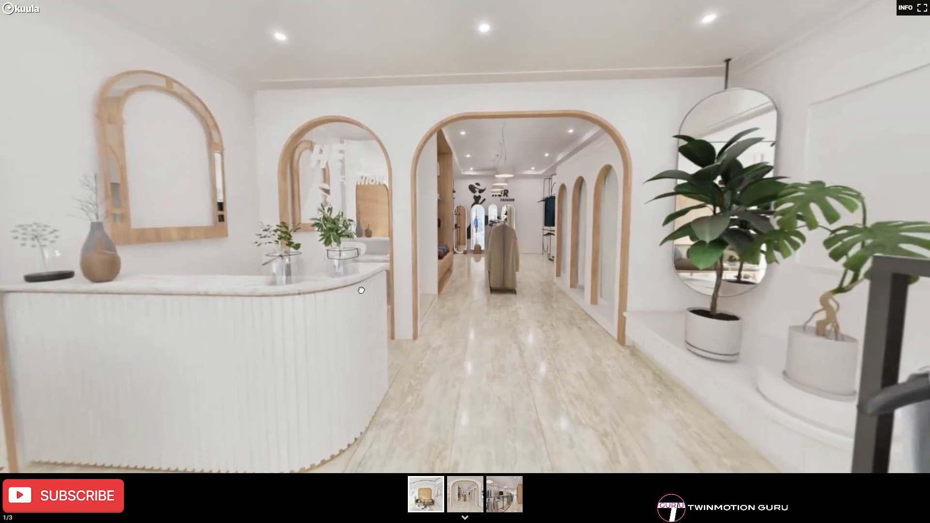
# Switch to the Kuula viewer and look around the first panorama from the counter to the sofa area
pyautogui.moveTo(361, 290); pyautogui.dragTo(576, 293)
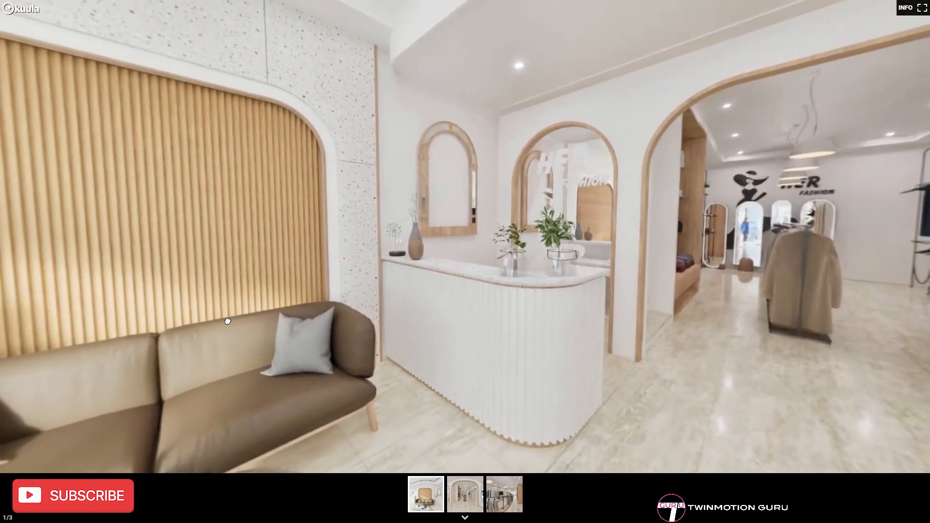
pyautogui.moveTo(228, 321); pyautogui.dragTo(661, 305)
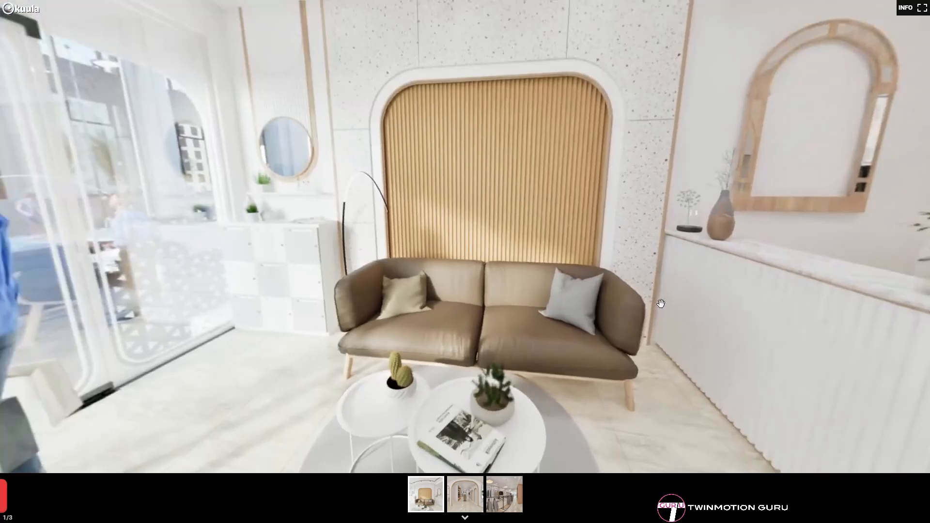
pyautogui.moveTo(312, 183); pyautogui.dragTo(478, 267)
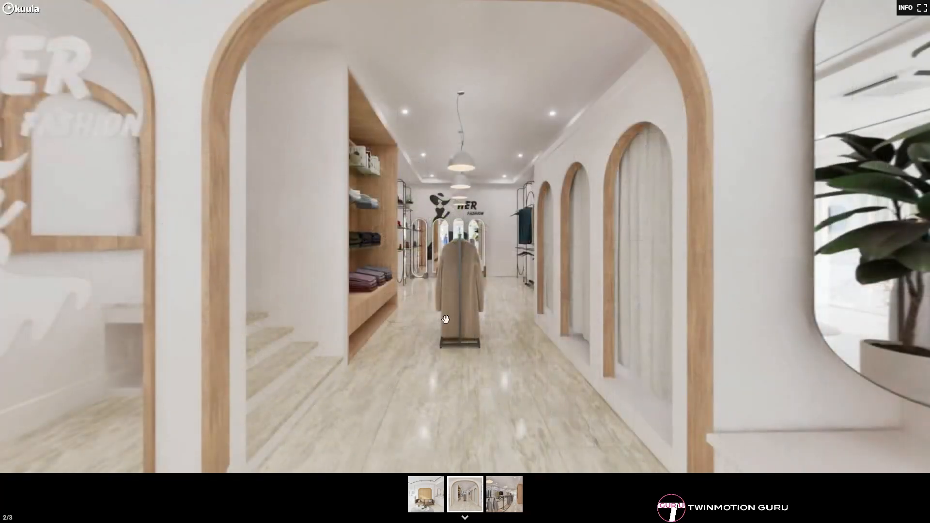
# View the second panorama all around, past the plants, clothes racks, shop entrance, sofa and counter
pyautogui.moveTo(446, 319); pyautogui.dragTo(267, 313)
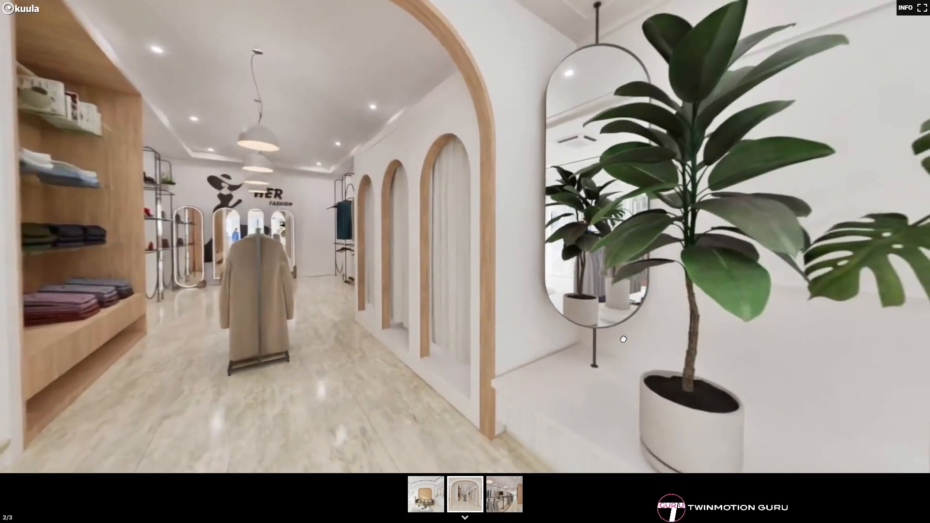
pyautogui.moveTo(624, 339); pyautogui.dragTo(290, 328)
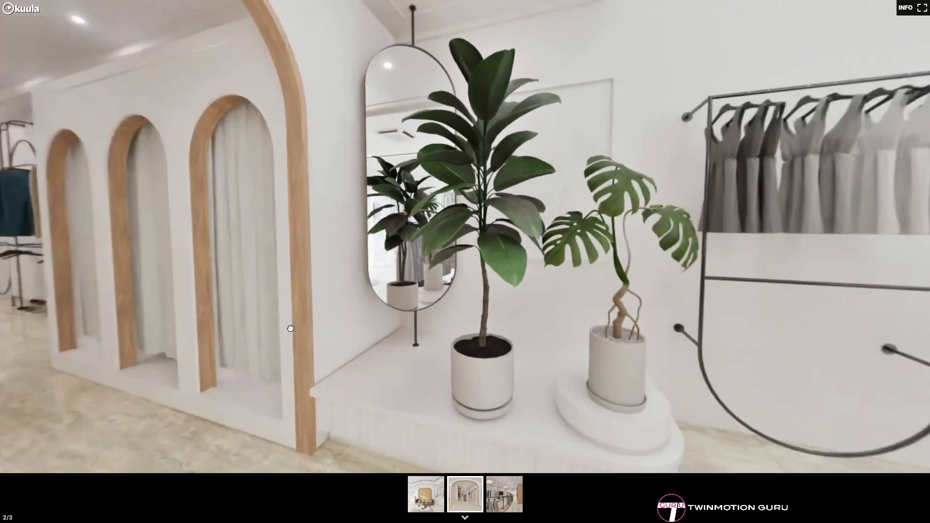
pyautogui.moveTo(646, 356); pyautogui.dragTo(442, 339)
pyautogui.moveTo(553, 353); pyautogui.dragTo(373, 320)
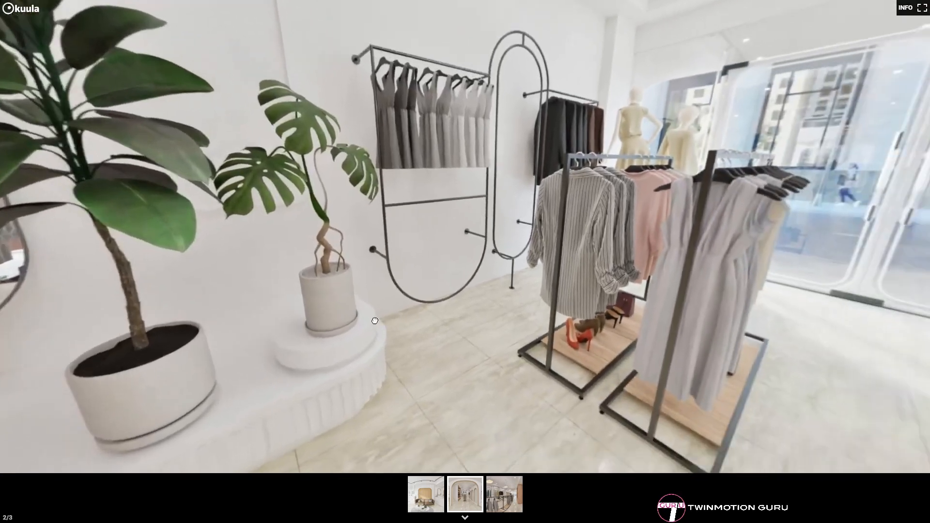
pyautogui.moveTo(558, 324); pyautogui.dragTo(353, 345)
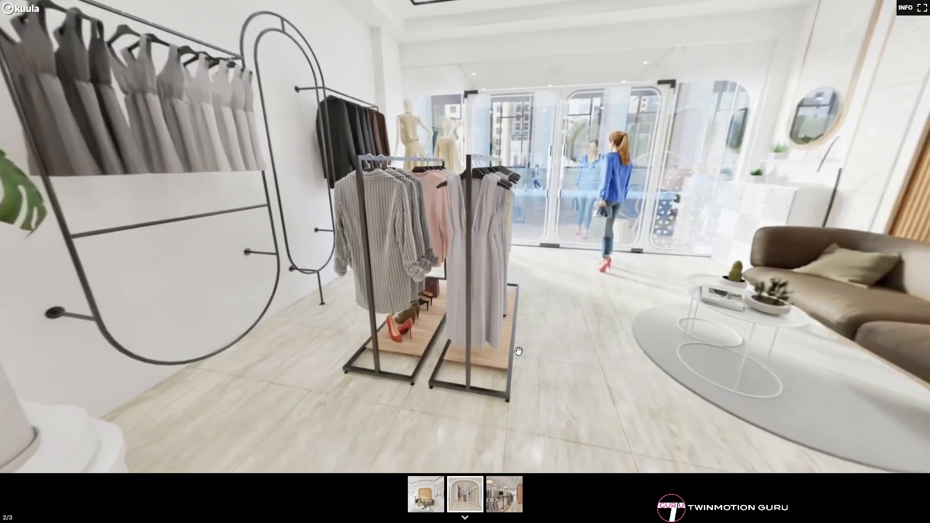
pyautogui.moveTo(523, 354); pyautogui.dragTo(393, 329)
pyautogui.moveTo(482, 324); pyautogui.dragTo(449, 296)
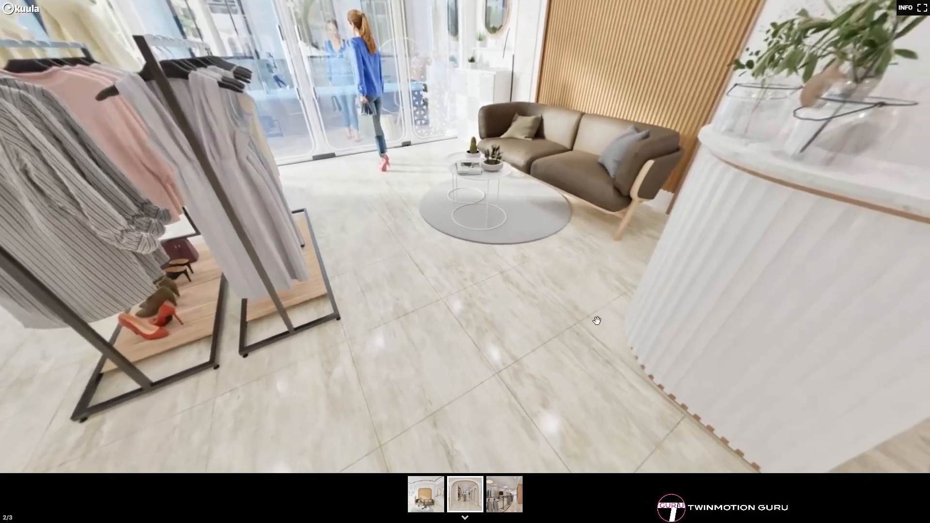
pyautogui.moveTo(597, 321); pyautogui.dragTo(397, 364)
pyautogui.moveTo(526, 311); pyautogui.dragTo(421, 335)
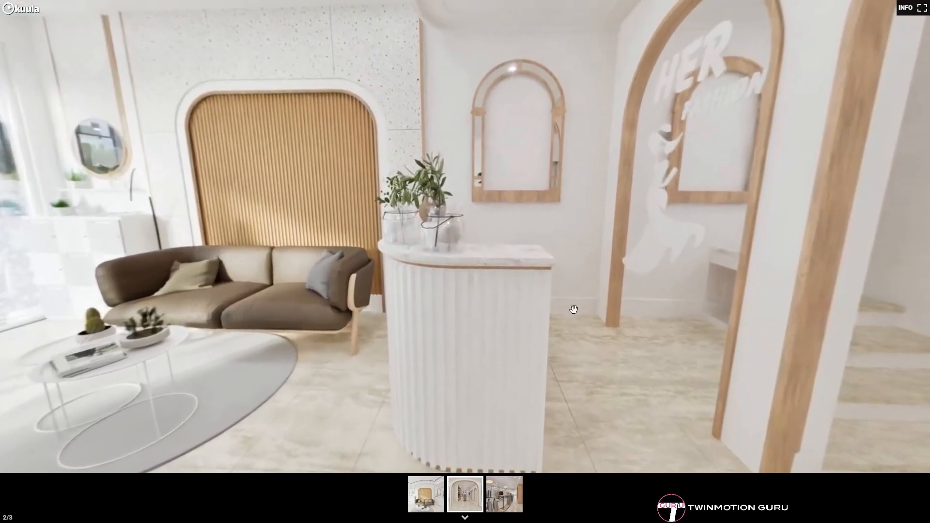
pyautogui.moveTo(573, 310); pyautogui.dragTo(6, 380)
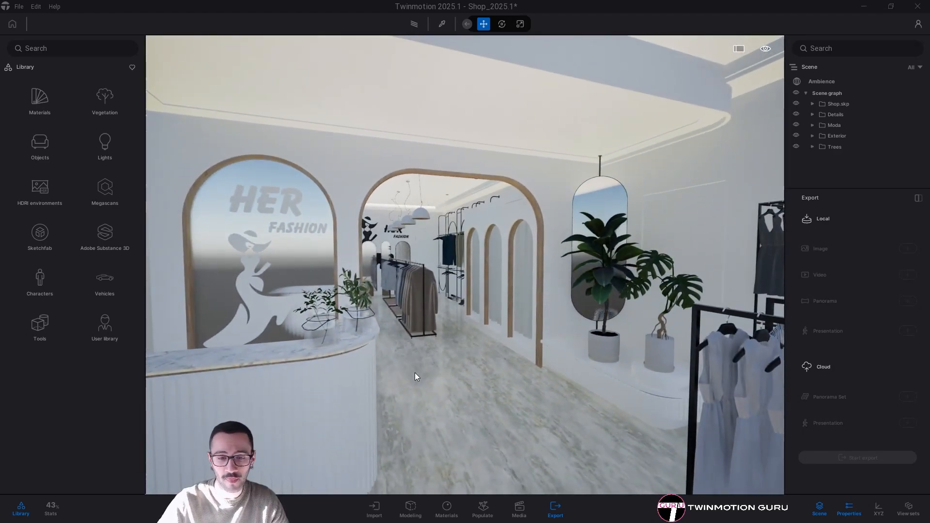
pyautogui.moveTo(439, 376); pyautogui.dragTo(449, 378, button='right')
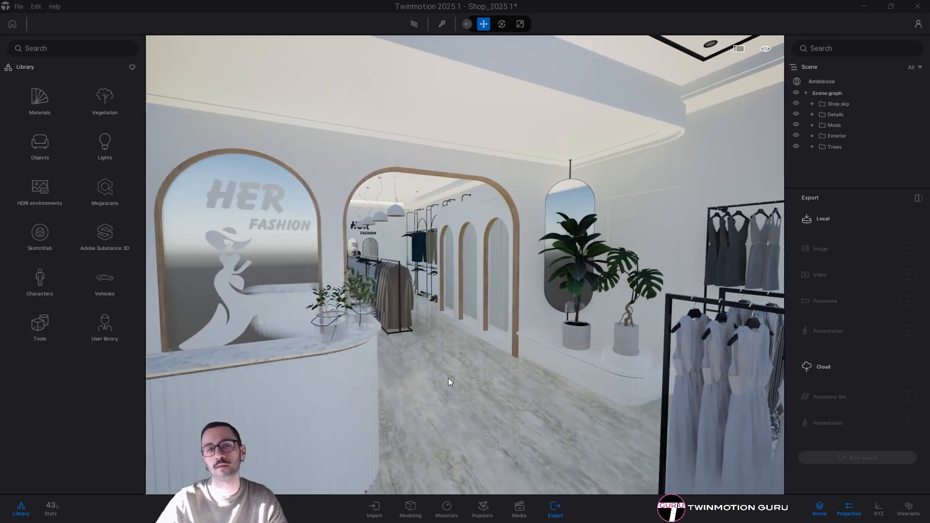
pyautogui.moveTo(460, 378); pyautogui.dragTo(469, 381, button='right')
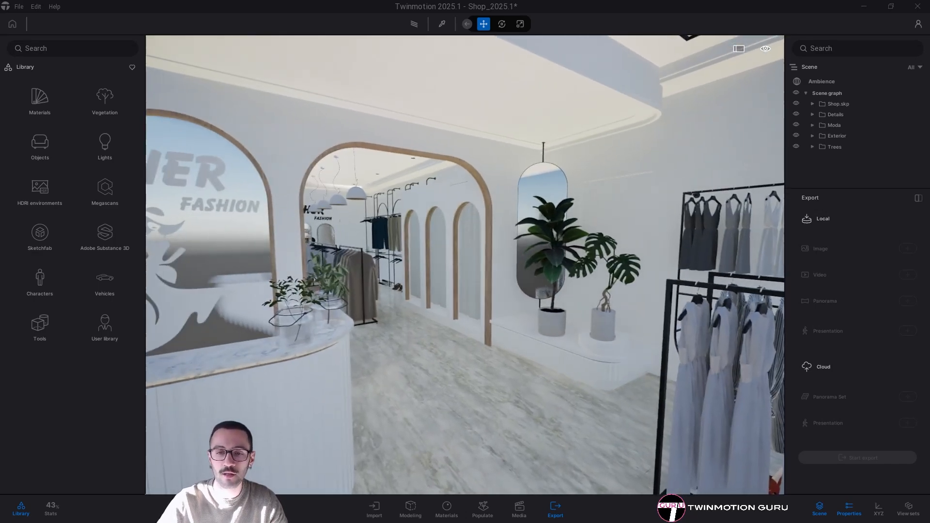
pyautogui.press('w')
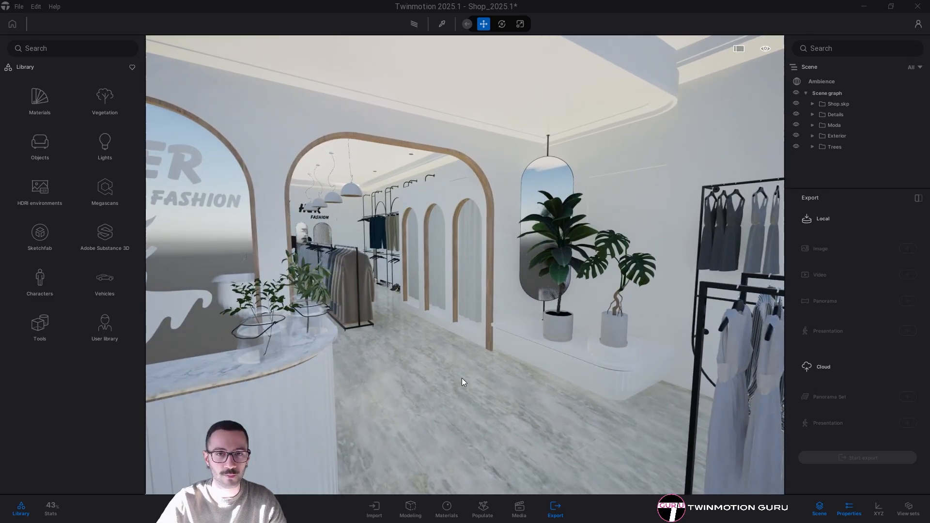
pyautogui.press('s')
pyautogui.press('d')
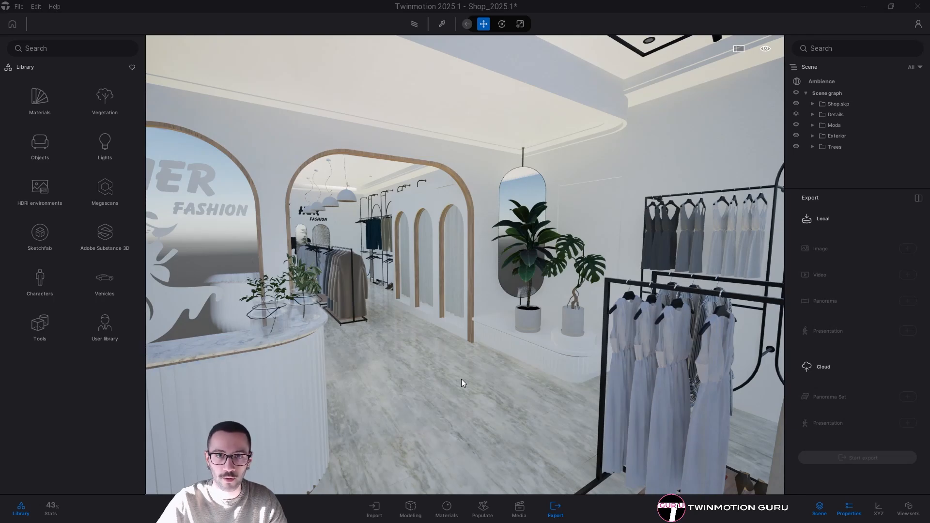
pyautogui.press('s')
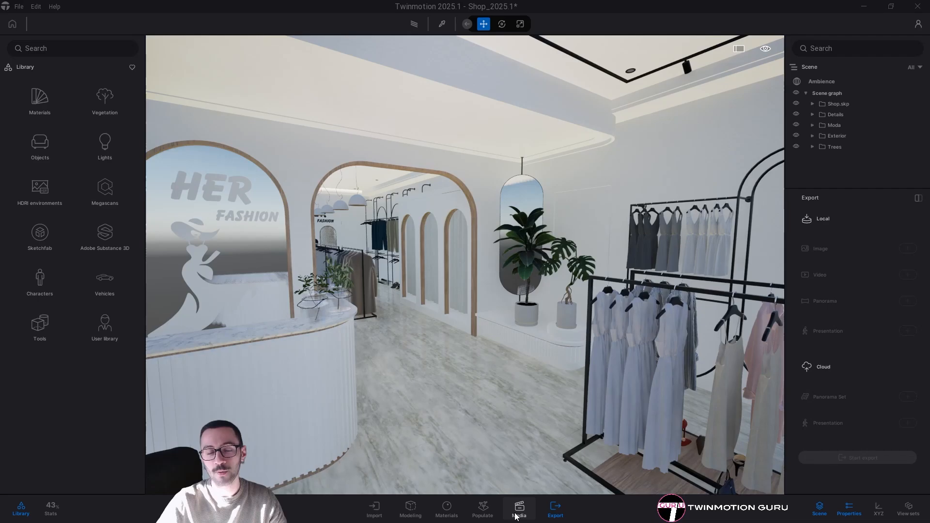
pyautogui.press('w')
pyautogui.moveTo(466, 418); pyautogui.dragTo(557, 409, button='right')
pyautogui.press('w')
pyautogui.press('e')
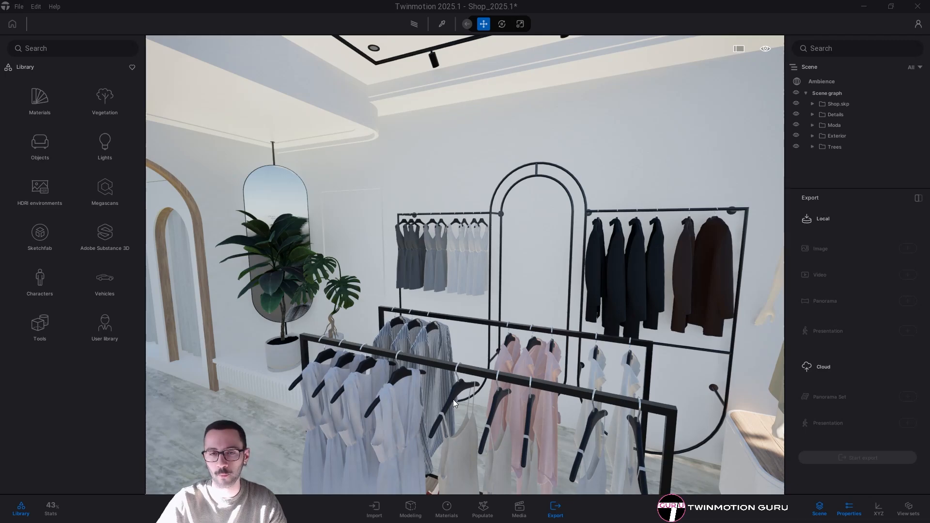
pyautogui.press('s')
pyautogui.moveTo(513, 365); pyautogui.dragTo(455, 366, button='right')
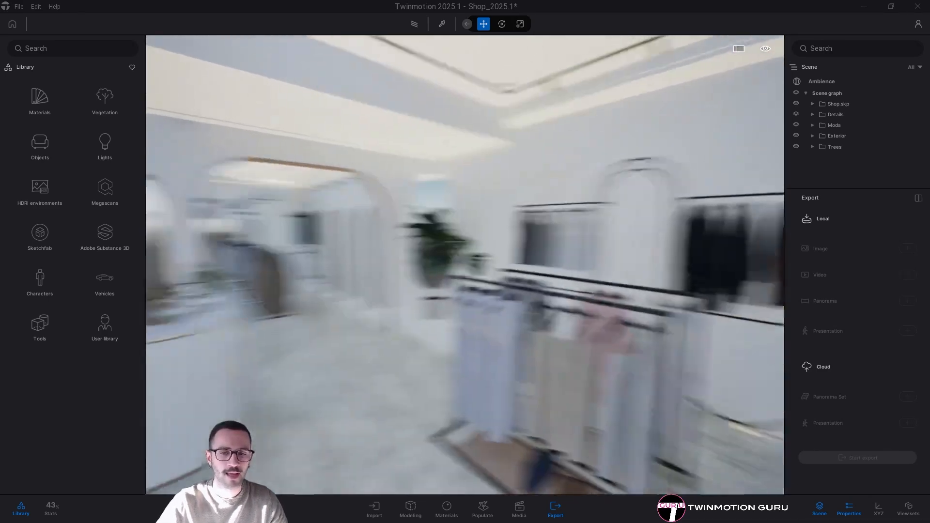
pyautogui.moveTo(606, 347); pyautogui.dragTo(558, 344, button='right')
pyautogui.press('w')
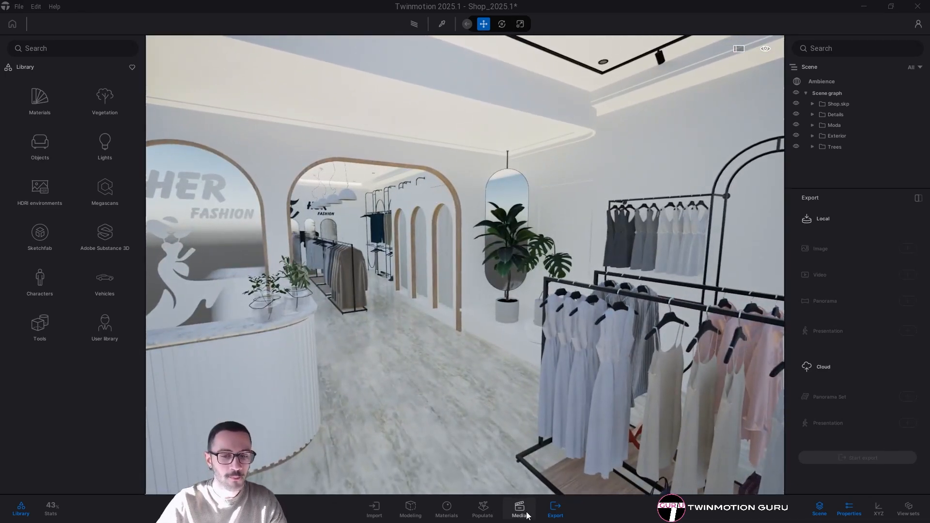
pyautogui.moveTo(488, 304); pyautogui.dragTo(555, 306, button='right')
pyautogui.press('w')
pyautogui.press('s')
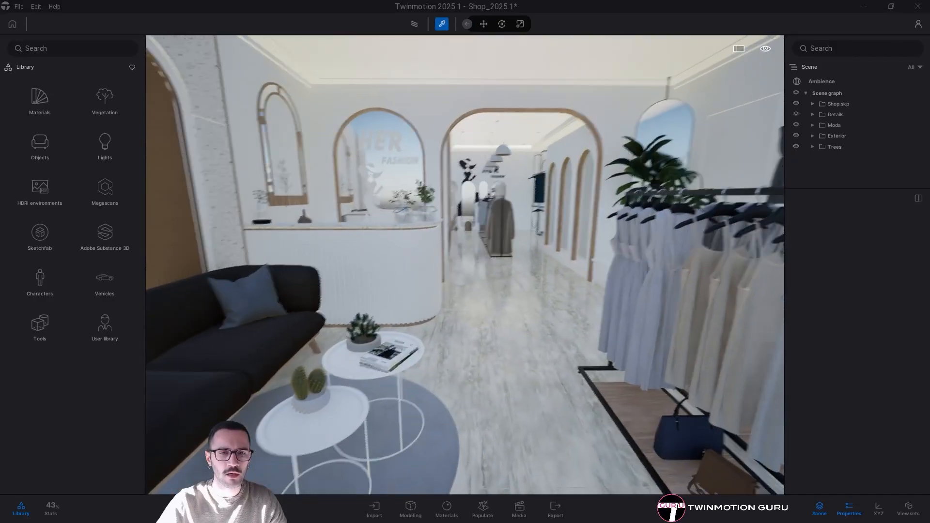
# Leave the Material picker and examine the sofa, rug and round coffee tables in the seating area
pyautogui.moveTo(484, 263); pyautogui.dragTo(373, 262, button='right')
pyautogui.press('s')
pyautogui.press('s')
pyautogui.press('Escape')
pyautogui.moveTo(519, 267); pyautogui.dragTo(591, 293, button='right')
pyautogui.press('w')
pyautogui.moveTo(477, 291)
pyautogui.mouseDown(button='right')
pyautogui.moveTo(503, 300)
pyautogui.moveTo(463, 283)
pyautogui.mouseUp(button='right')
pyautogui.moveTo(530, 275); pyautogui.dragTo(574, 303, button='right')
pyautogui.press('w')
pyautogui.press('w')
pyautogui.press('d')
pyautogui.press('w')
pyautogui.moveTo(233, 303); pyautogui.dragTo(336, 304, button='right')
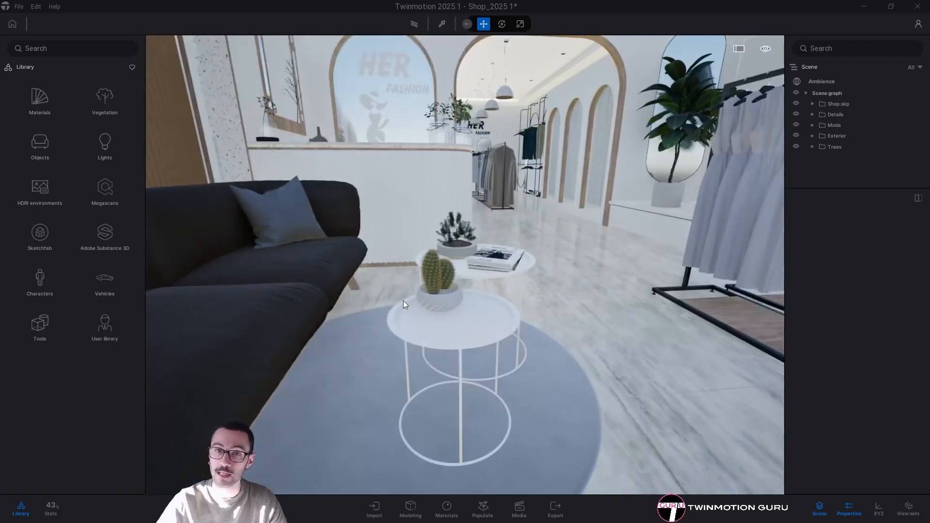
# Sample the fabric of a dress on the front clothes rack with the Material picker
pyautogui.moveTo(403, 300); pyautogui.dragTo(763, 293, button='right')
pyautogui.press('w')
pyautogui.press('w')
pyautogui.press('a')
pyautogui.press('s')
pyautogui.press('w')
pyautogui.press('w')
pyautogui.press('t')
pyautogui.press('w')
pyautogui.press('d')
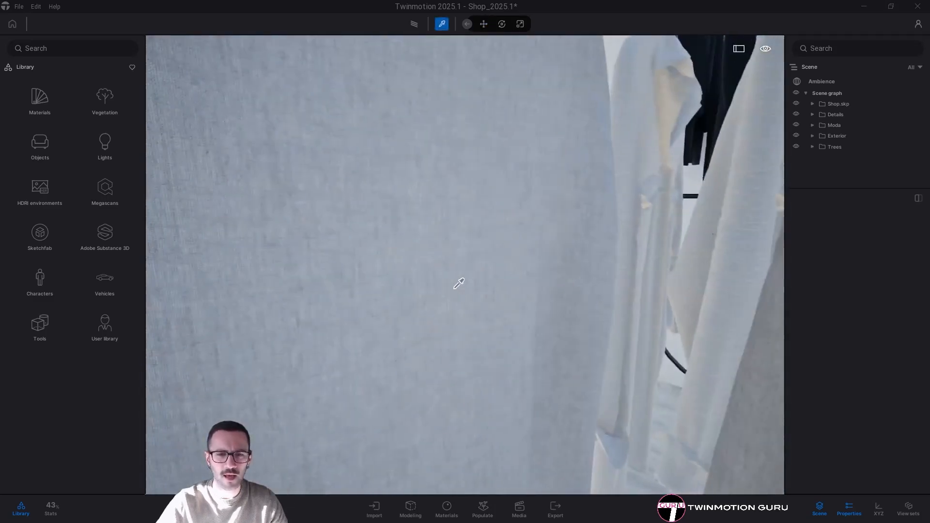
pyautogui.press('a')
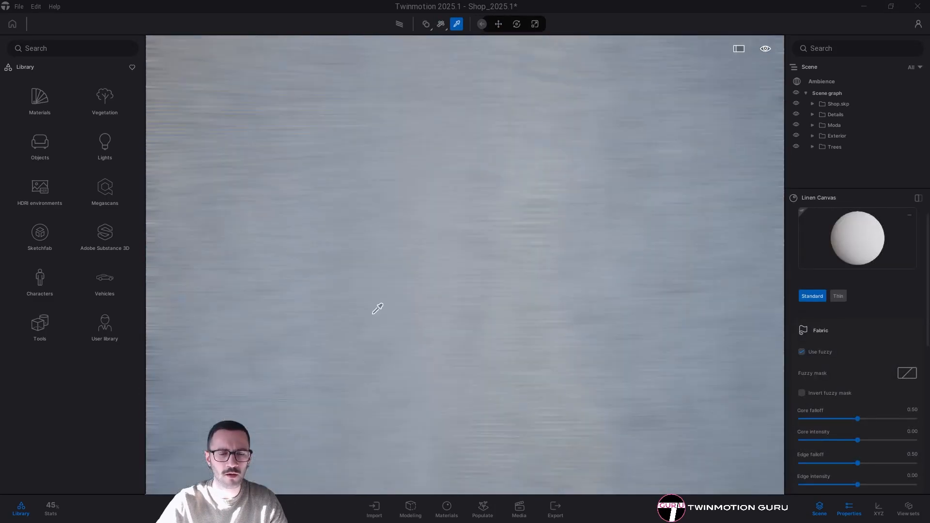
# Sample the striped shirt's material on the clothes rack and inspect its fabric up close
pyautogui.press('s')
pyautogui.press('w')
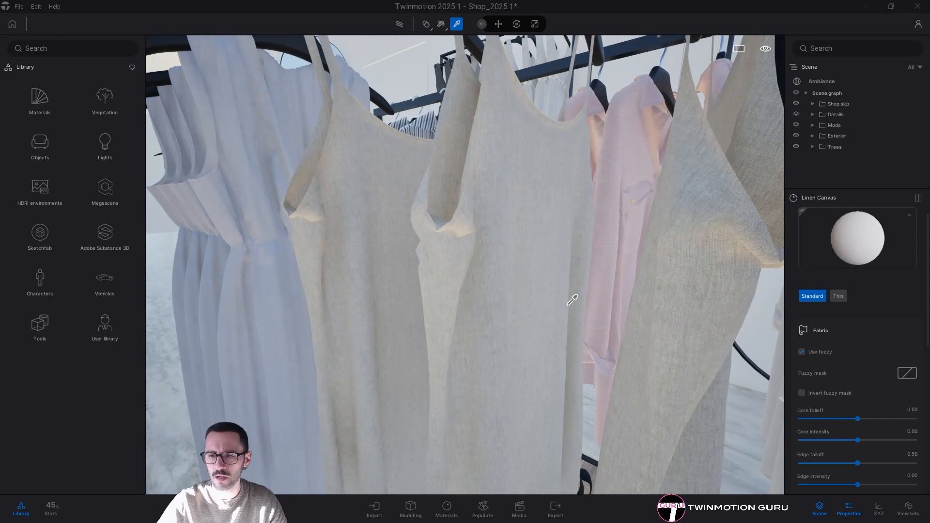
pyautogui.moveTo(567, 305); pyautogui.dragTo(537, 294, button='right')
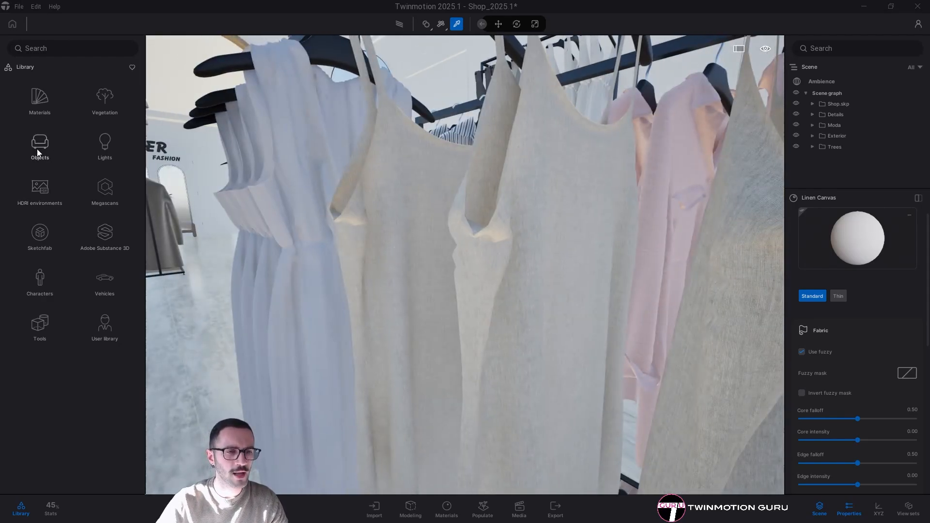
pyautogui.press('d')
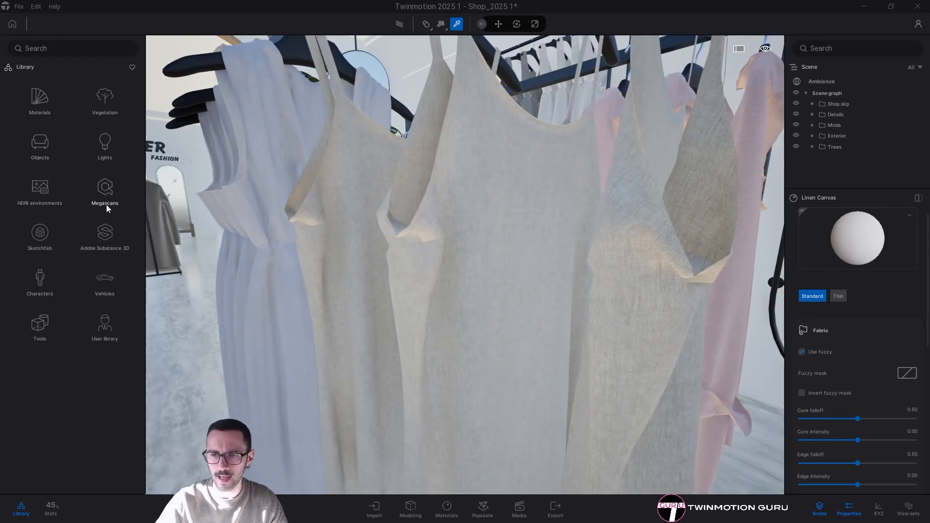
pyautogui.press('d')
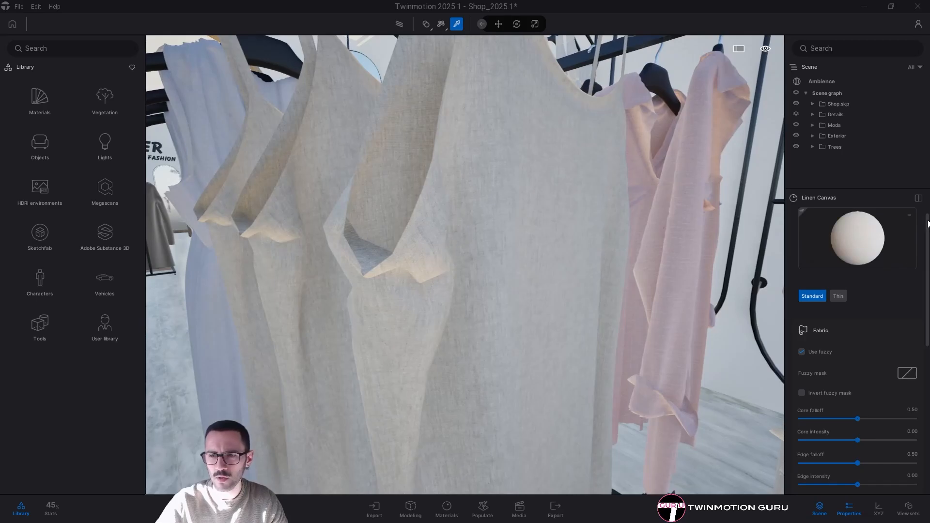
pyautogui.press('s')
pyautogui.press('d')
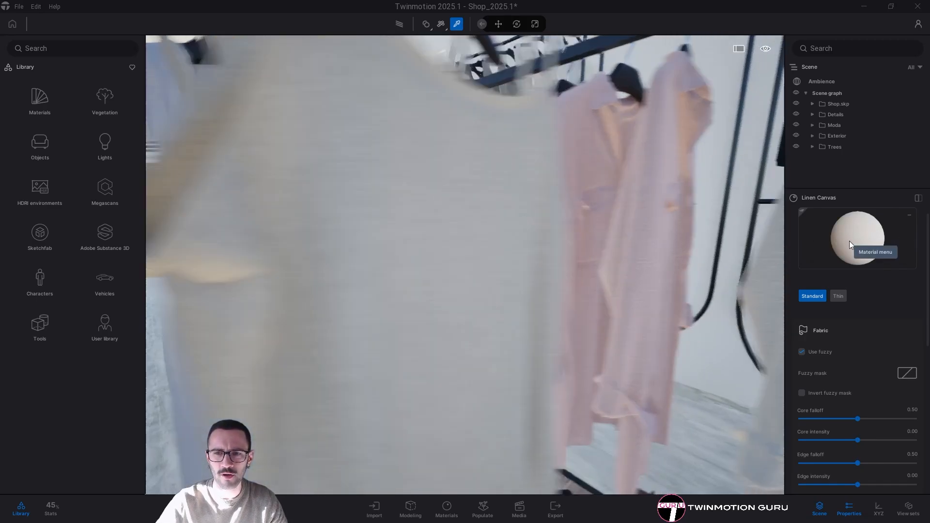
pyautogui.moveTo(519, 210); pyautogui.dragTo(542, 235, button='right')
pyautogui.press('w')
pyautogui.click(544, 239)
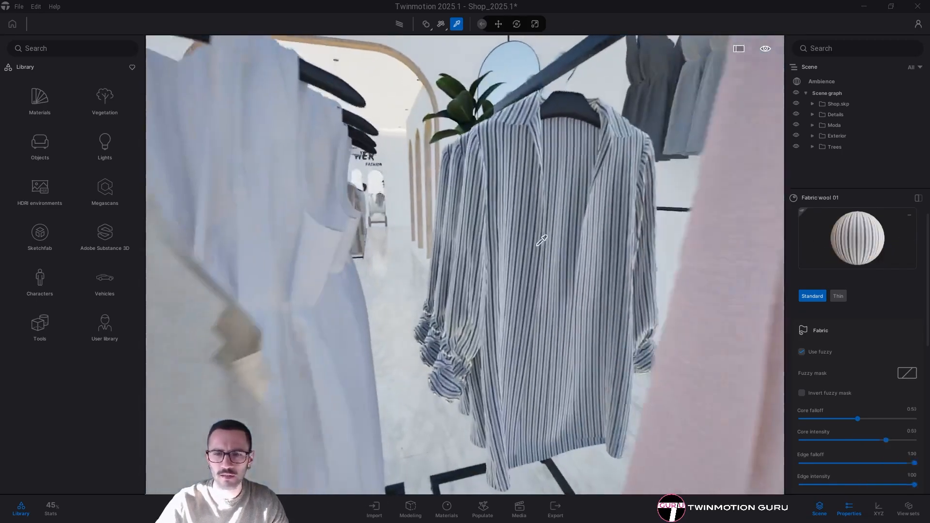
pyautogui.press('w')
pyautogui.press('w')
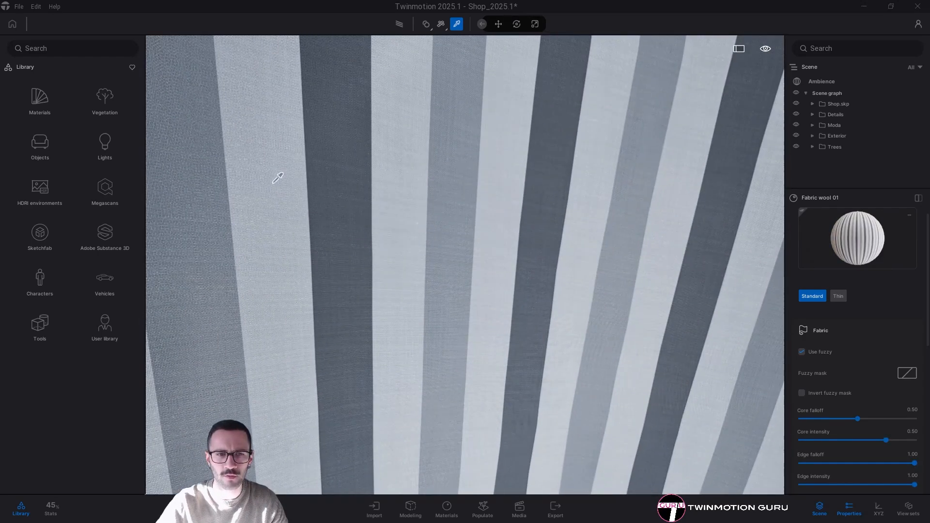
# Leave the Material picker and inspect the woven fabric around the gathered waist of the light dress up close
pyautogui.press('s')
pyautogui.press('s')
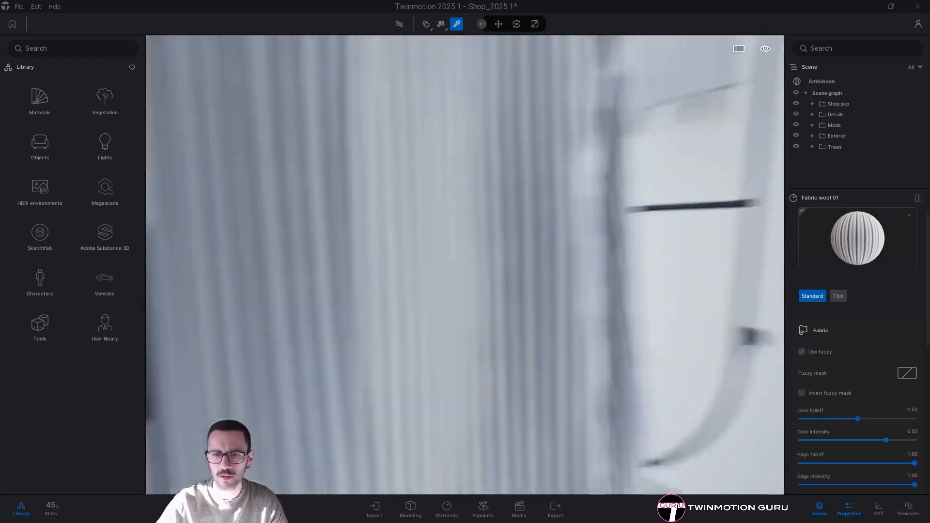
pyautogui.press('d')
pyautogui.press('Escape')
pyautogui.moveTo(463, 288); pyautogui.dragTo(571, 252, button='right')
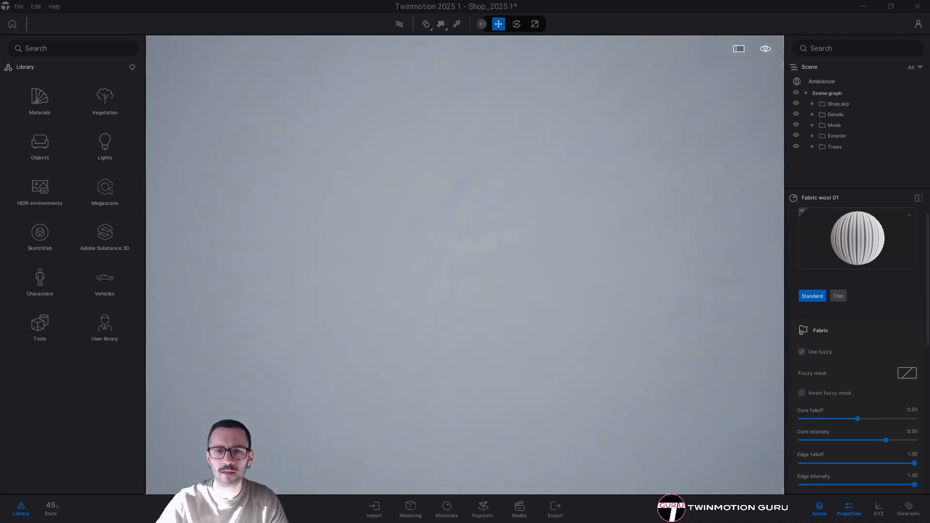
pyautogui.press('s')
pyautogui.moveTo(466, 264); pyautogui.dragTo(542, 216, button='right')
pyautogui.press('w')
pyautogui.press('s')
pyautogui.press('w')
pyautogui.press('a')
pyautogui.press('w')
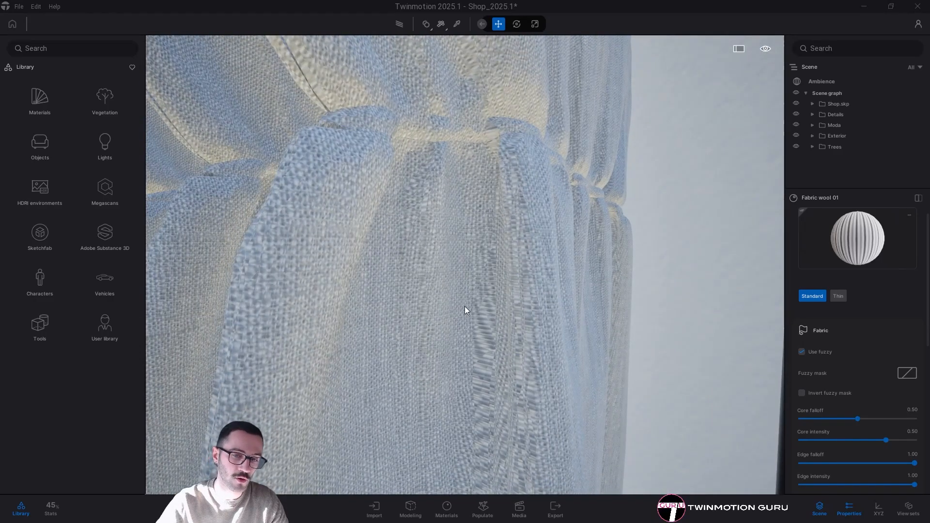
pyautogui.moveTo(465, 309); pyautogui.dragTo(439, 337, button='right')
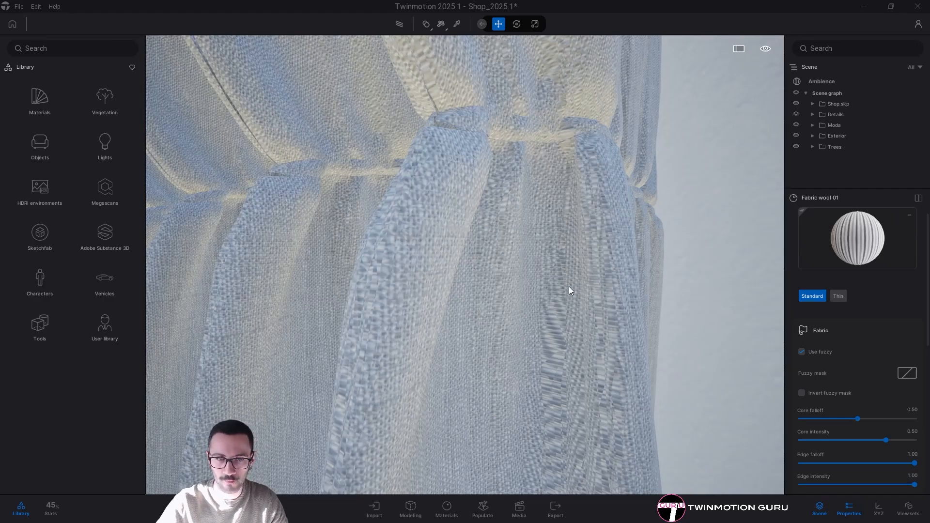
# Sample the gathered dress's cotton material with the Material picker, enlarge its properties area and open its UV settings
pyautogui.moveTo(569, 286); pyautogui.dragTo(492, 82, button='right')
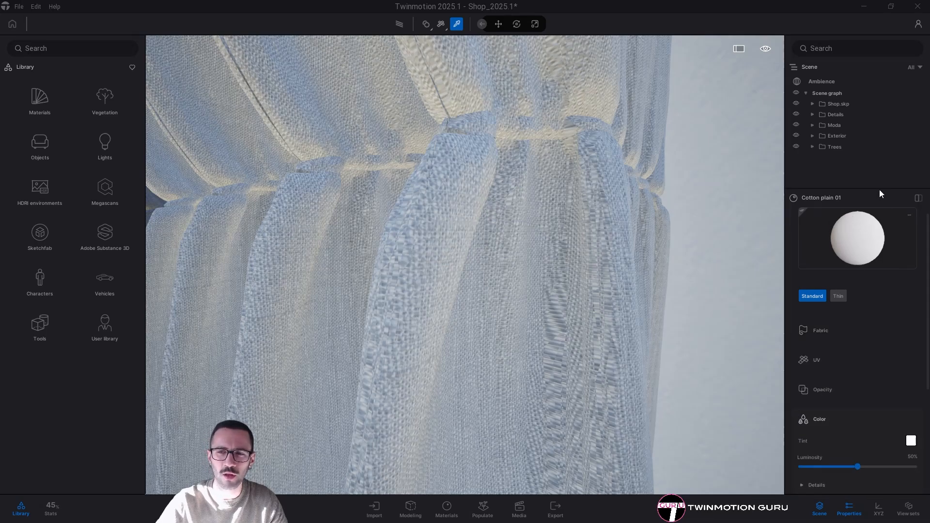
pyautogui.moveTo(880, 183); pyautogui.dragTo(879, 144)
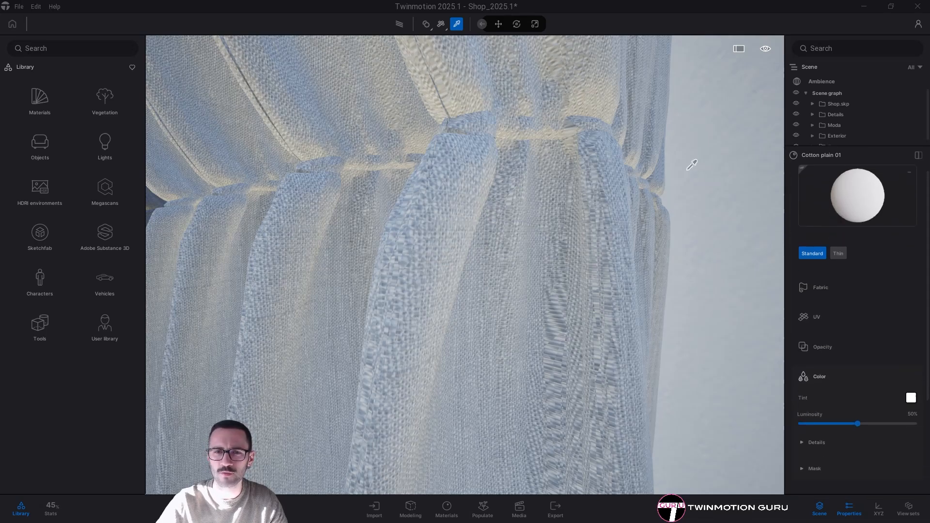
pyautogui.scroll(-3, 810, 264)
pyautogui.click(817, 309)
pyautogui.click(819, 270)
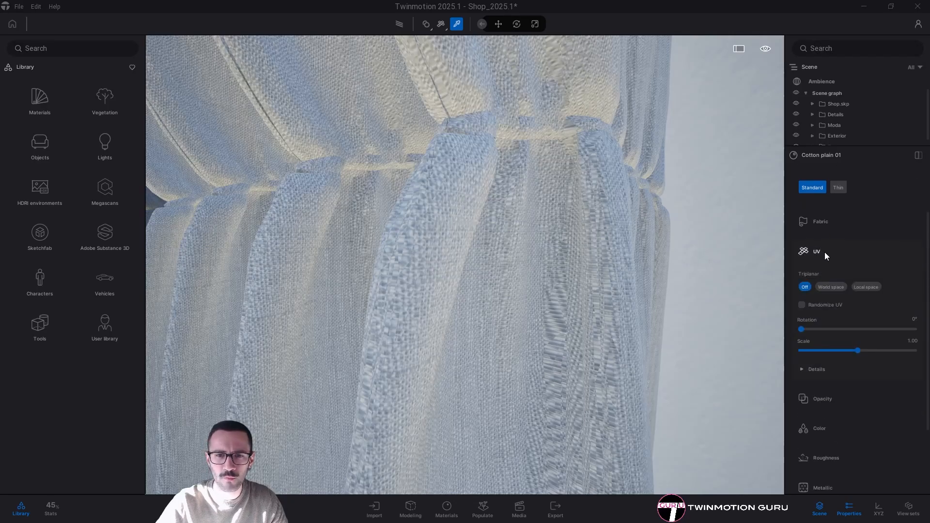
# Set the dress material's triplanar mapping to World space and check the weave over the folds
pyautogui.press('d')
pyautogui.press('w')
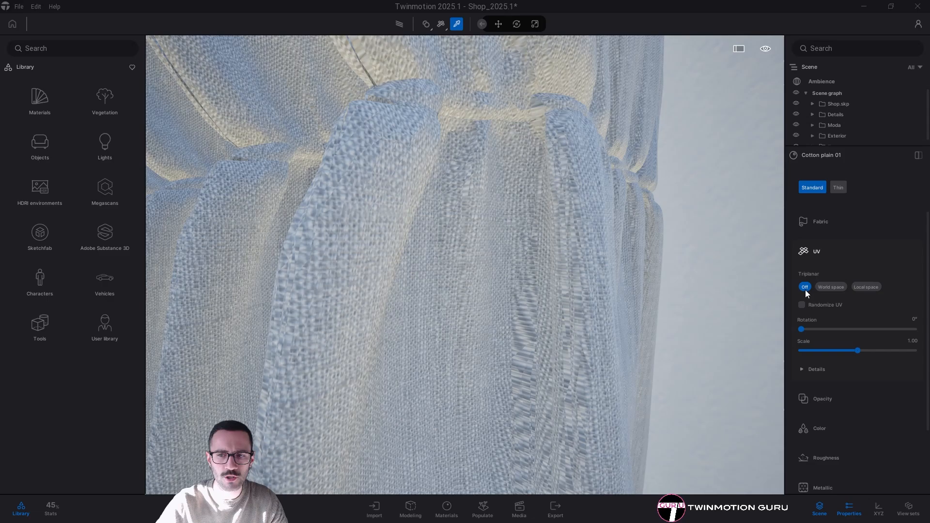
pyautogui.press('w')
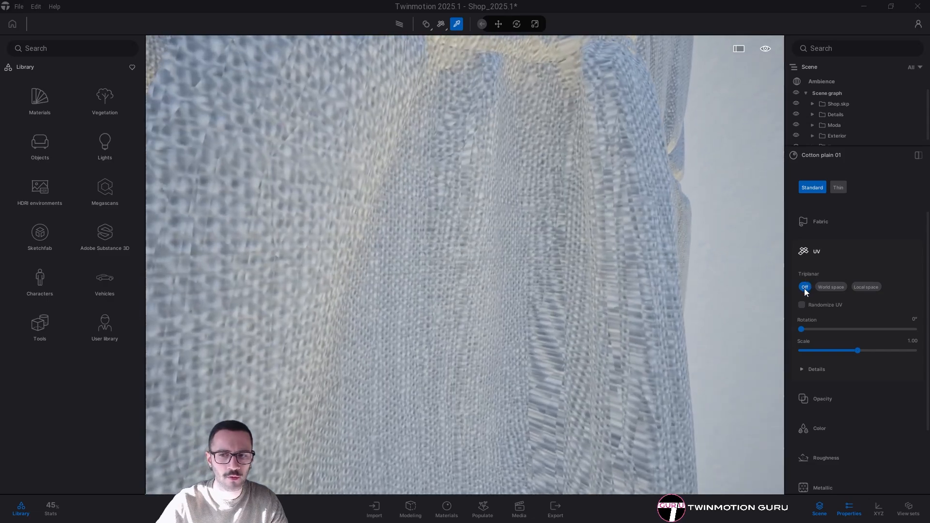
pyautogui.click(826, 287)
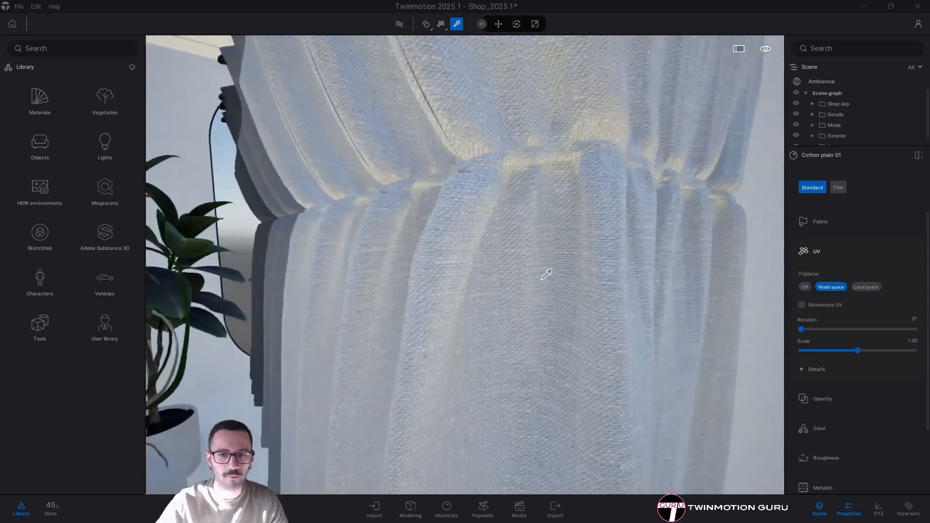
pyautogui.moveTo(543, 280); pyautogui.dragTo(501, 298, button='right')
pyautogui.press('s')
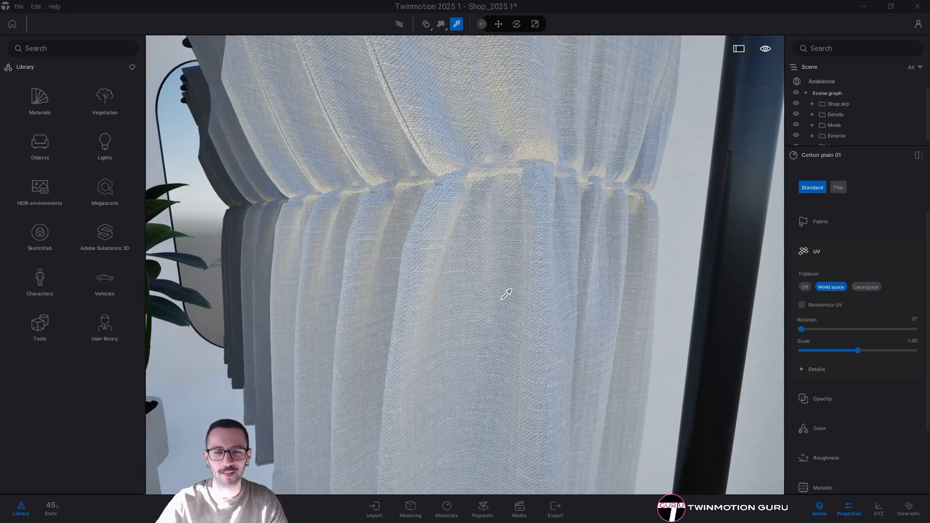
# Sample the neighbouring gathered dress's cotton material and set its triplanar mapping to World space
pyautogui.press('a')
pyautogui.moveTo(502, 299); pyautogui.dragTo(441, 277, button='right')
pyautogui.click(468, 280)
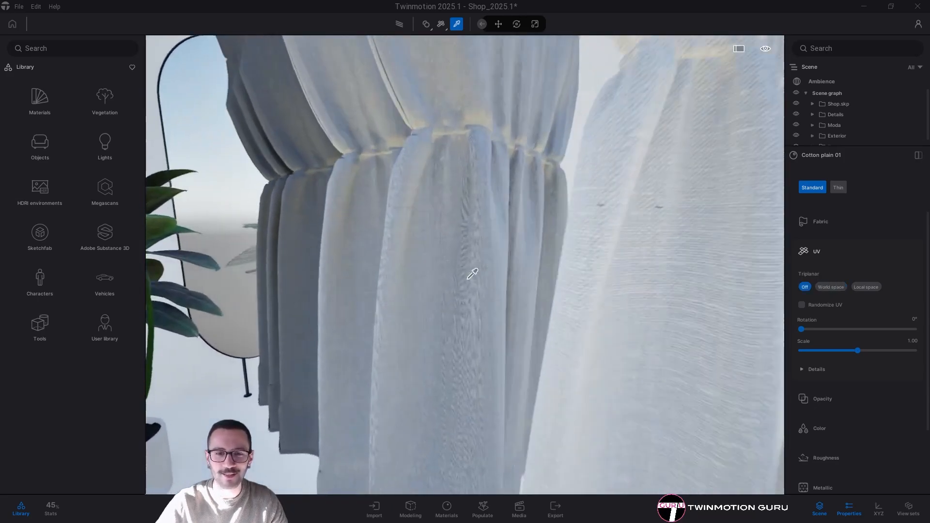
pyautogui.press('w')
pyautogui.click(831, 287)
pyautogui.press('s')
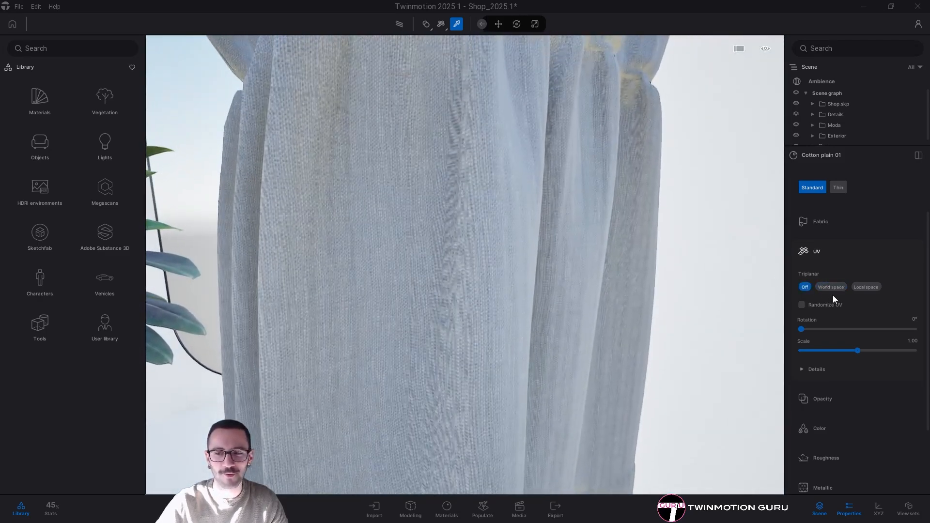
pyautogui.click(836, 287)
# Leave the Material picker and tour the shop from the front room through the arch to the rear clothes racks
pyautogui.press('s')
pyautogui.press('t')
pyautogui.moveTo(534, 275)
pyautogui.mouseDown(button='right')
pyautogui.moveTo(427, 274)
pyautogui.moveTo(535, 275)
pyautogui.mouseUp(button='right')
pyautogui.press('a')
pyautogui.press('s')
pyautogui.moveTo(398, 263); pyautogui.dragTo(379, 261, button='right')
pyautogui.press('s')
pyautogui.press('d')
pyautogui.press('w')
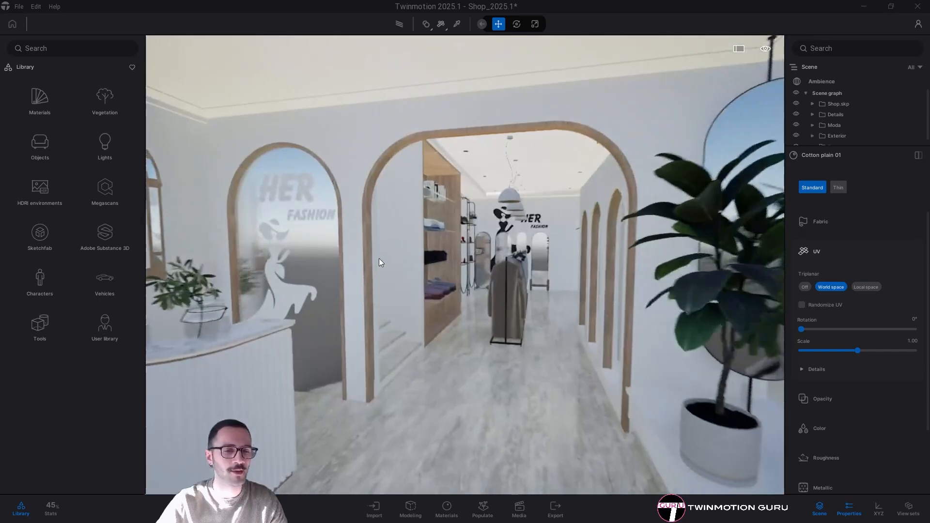
pyautogui.press('w')
pyautogui.moveTo(508, 276); pyautogui.dragTo(557, 276, button='right')
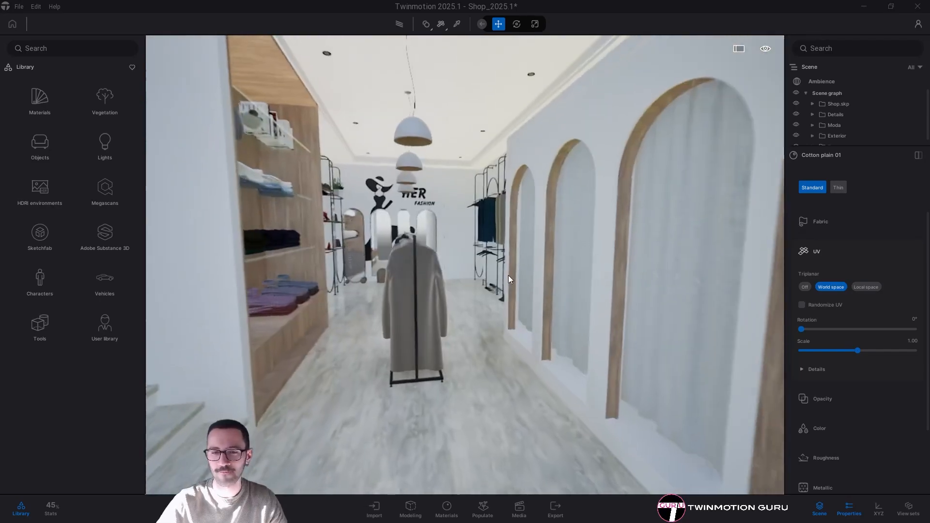
pyautogui.press('w')
pyautogui.moveTo(431, 278); pyautogui.dragTo(437, 298, button='right')
pyautogui.press('w')
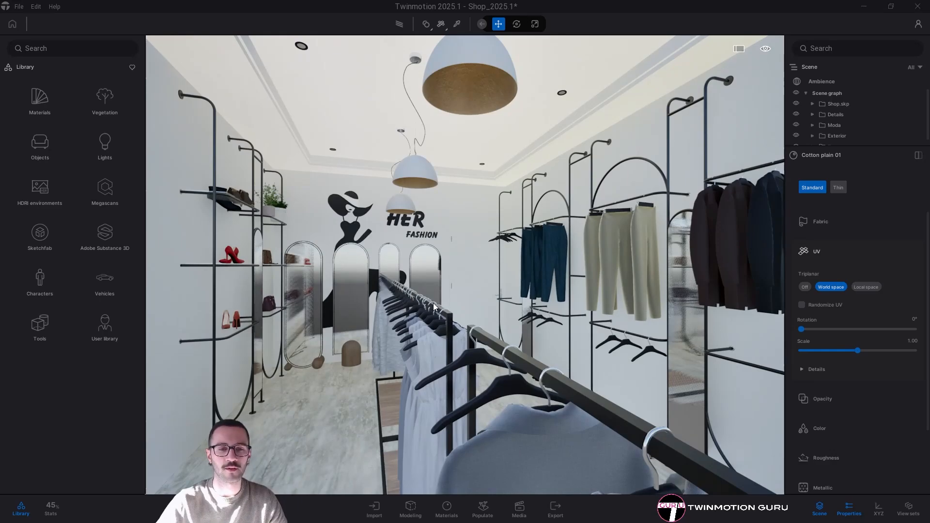
# Examine the rear room's hanging clothes, trousers, wall mirrors and HER Fashion sign, and return to the front room
pyautogui.scroll(2, 433, 304)
pyautogui.scroll(2, 433, 303)
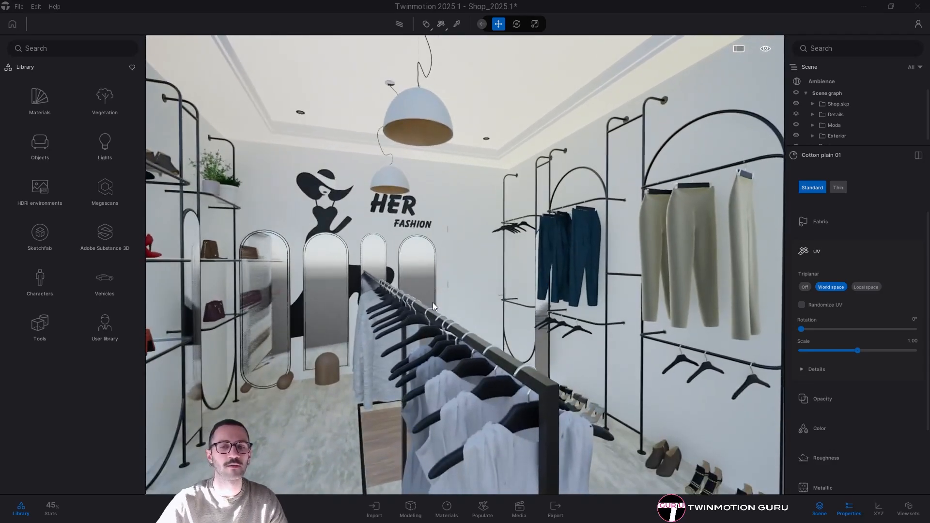
pyautogui.scroll(2, 439, 305)
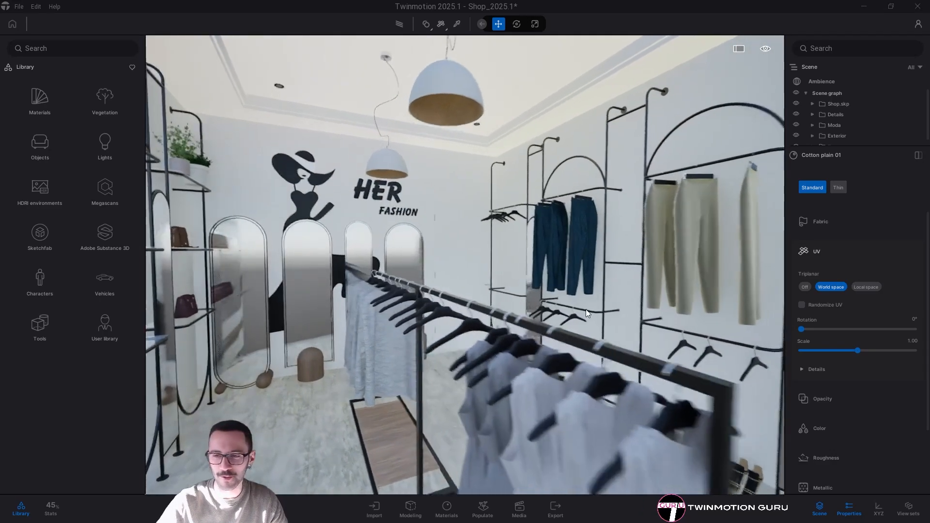
pyautogui.press('w')
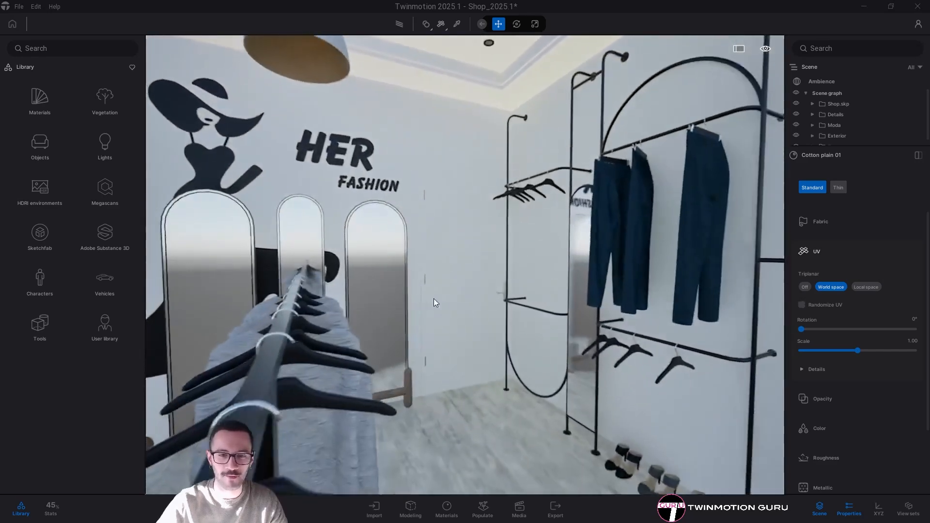
pyautogui.moveTo(434, 299); pyautogui.dragTo(456, 289, button='right')
pyautogui.press('w')
pyautogui.moveTo(532, 290); pyautogui.dragTo(745, 298, button='right')
pyautogui.press('w')
pyautogui.press('w')
pyautogui.press('w')
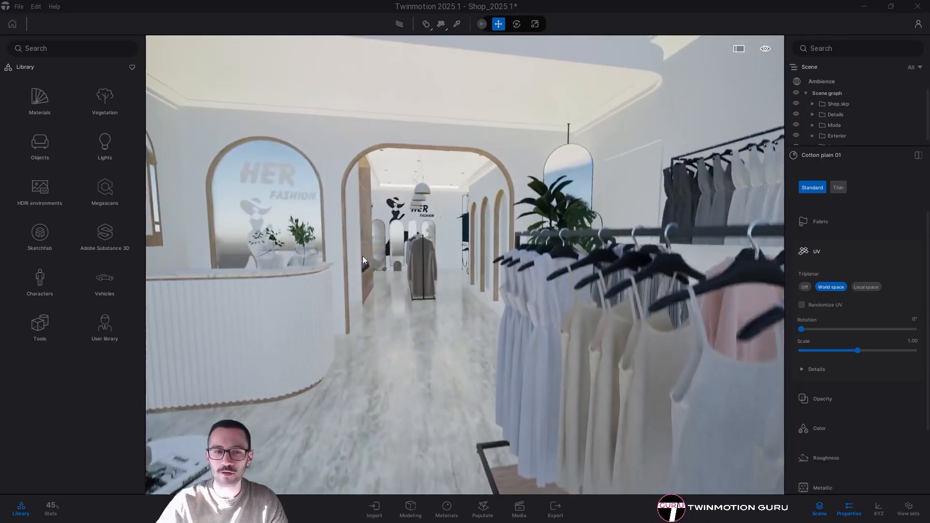
# Examine the glass entrance doors, the mannequin and the street outside from within the shop
pyautogui.press('s')
pyautogui.moveTo(362, 256); pyautogui.dragTo(611, 251, button='right')
pyautogui.press('s')
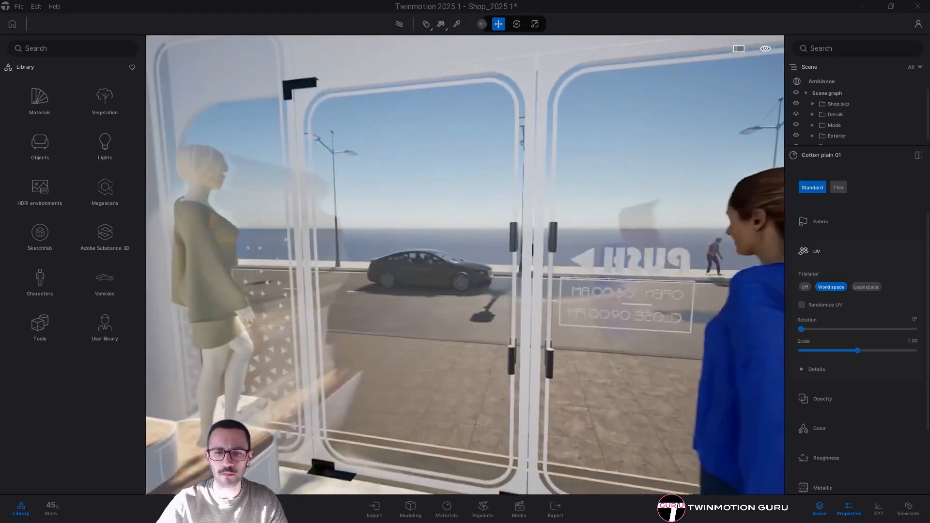
pyautogui.press('w')
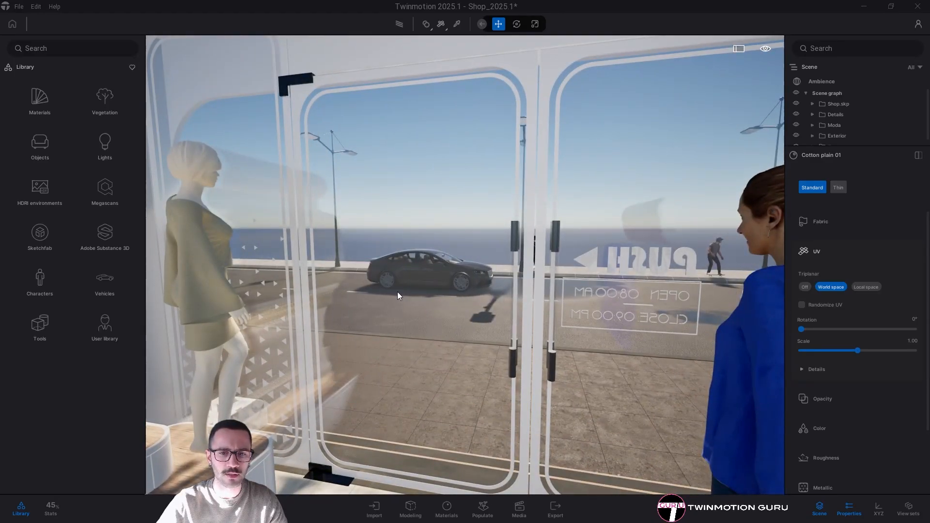
pyautogui.press('s')
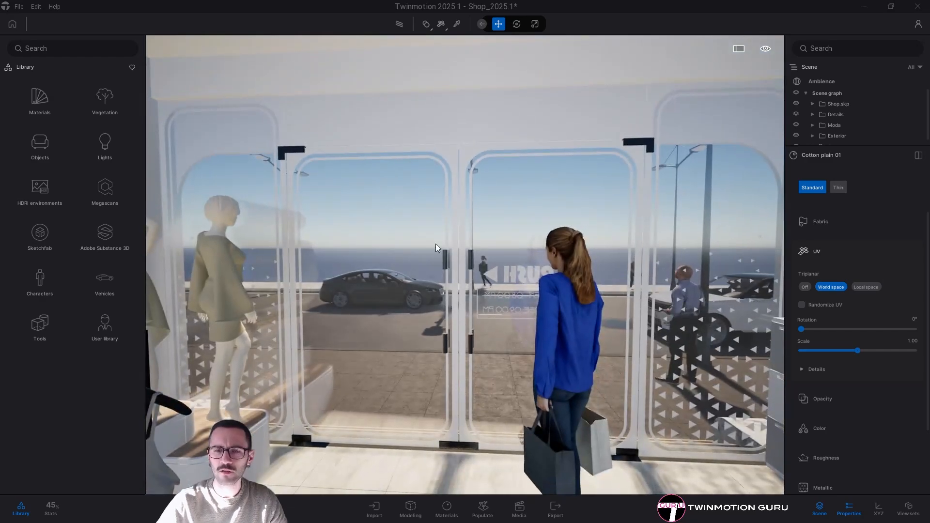
pyautogui.press('w')
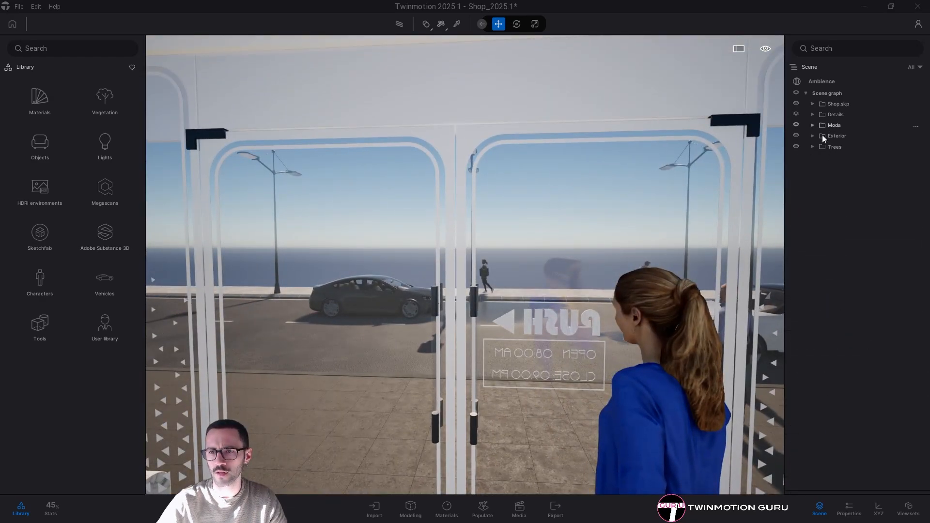
# Create a container named Buildings in the Scene graph and set it as the active container
pyautogui.rightClick(825, 94)
pyautogui.click(821, 97)
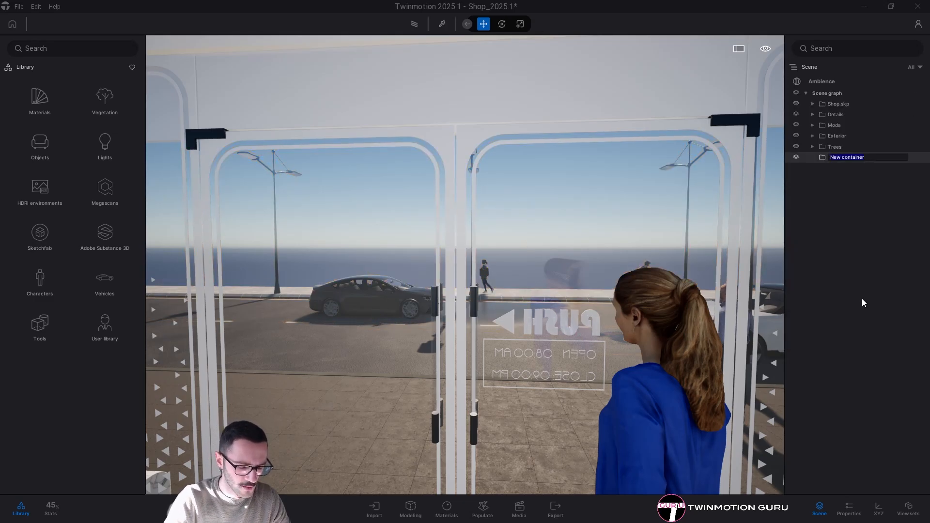
pyautogui.write('Buildings')
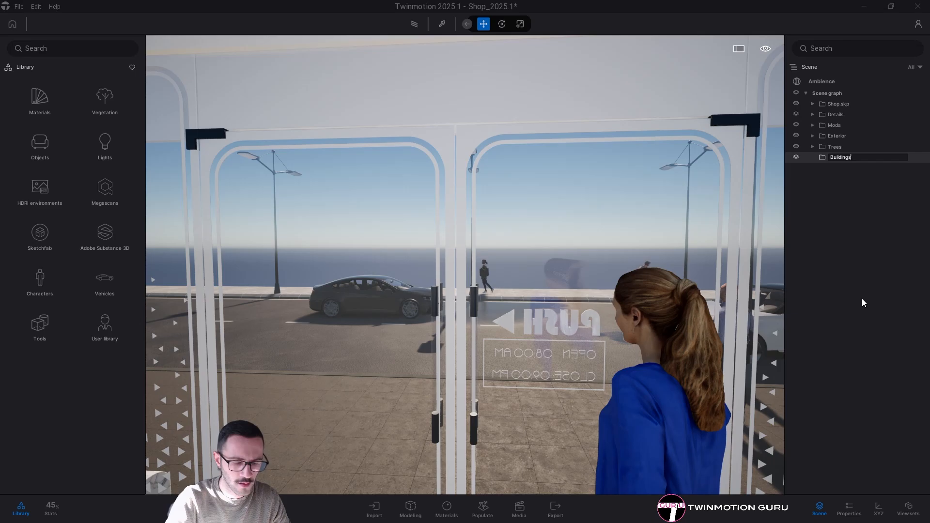
pyautogui.press('Return')
pyautogui.rightClick(826, 155)
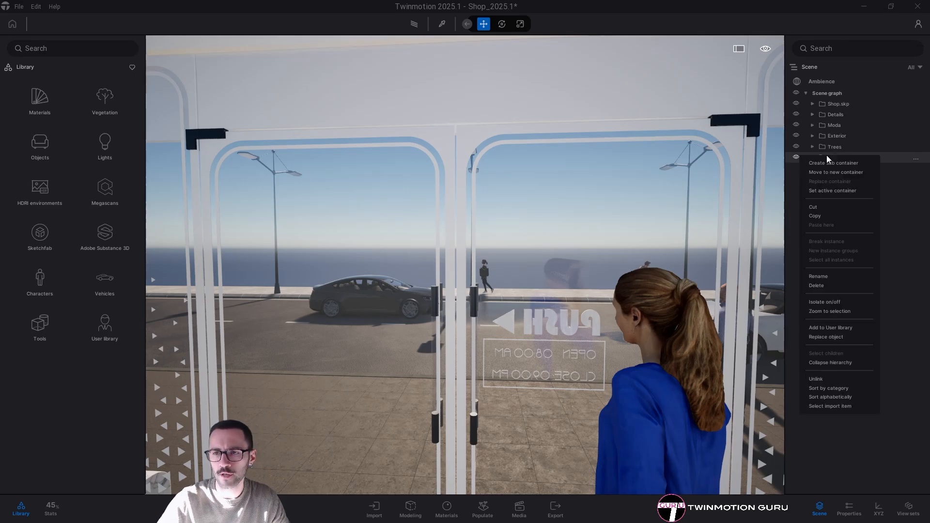
pyautogui.click(833, 188)
pyautogui.click(574, 234)
# View the glass shopfront from further inside, past the mannequins and front clothes racks
pyautogui.press('w')
pyautogui.moveTo(567, 232); pyautogui.dragTo(389, 251, button='right')
pyautogui.press('s')
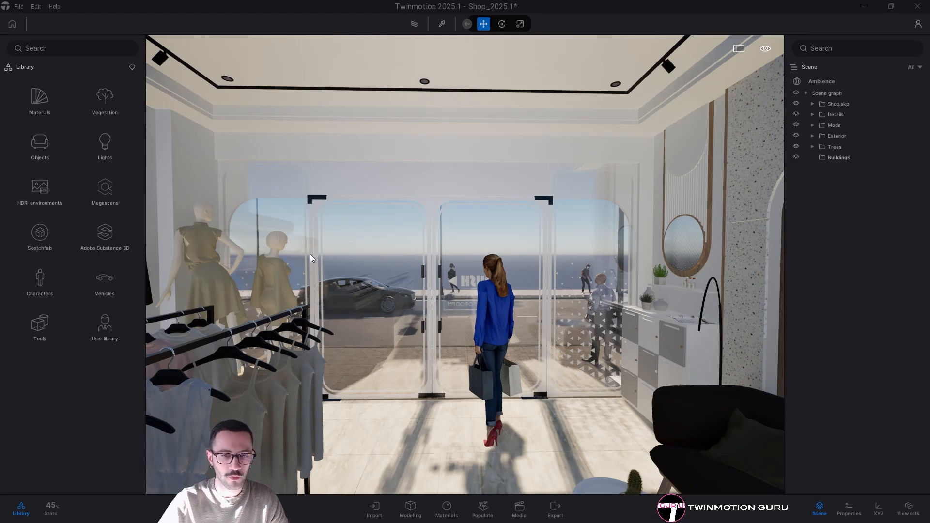
pyautogui.moveTo(382, 290); pyautogui.dragTo(386, 269, button='right')
pyautogui.press('a')
pyautogui.press('w')
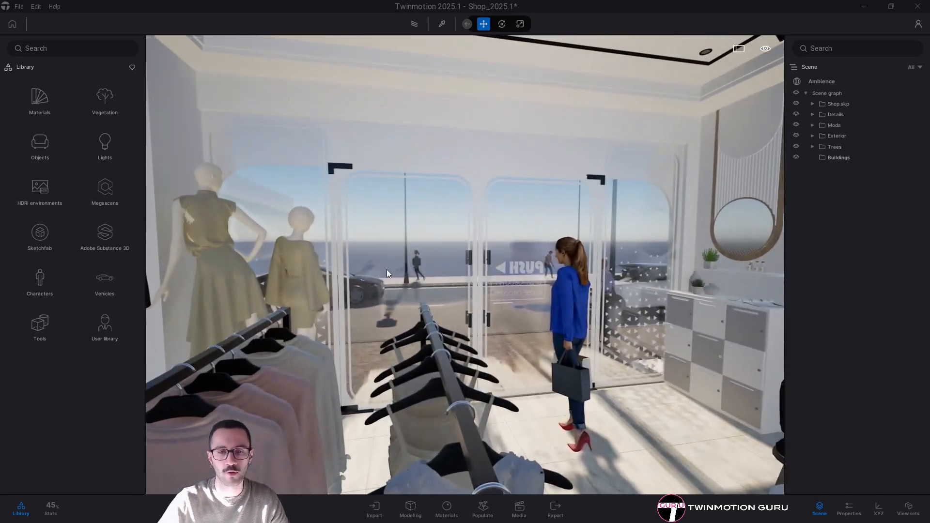
# Look around the counter, archway, plants and wall-hung dresses, and face the glass entrance again
pyautogui.moveTo(351, 302); pyautogui.dragTo(659, 306, button='right')
pyautogui.moveTo(475, 278); pyautogui.dragTo(642, 279, button='right')
pyautogui.press('w')
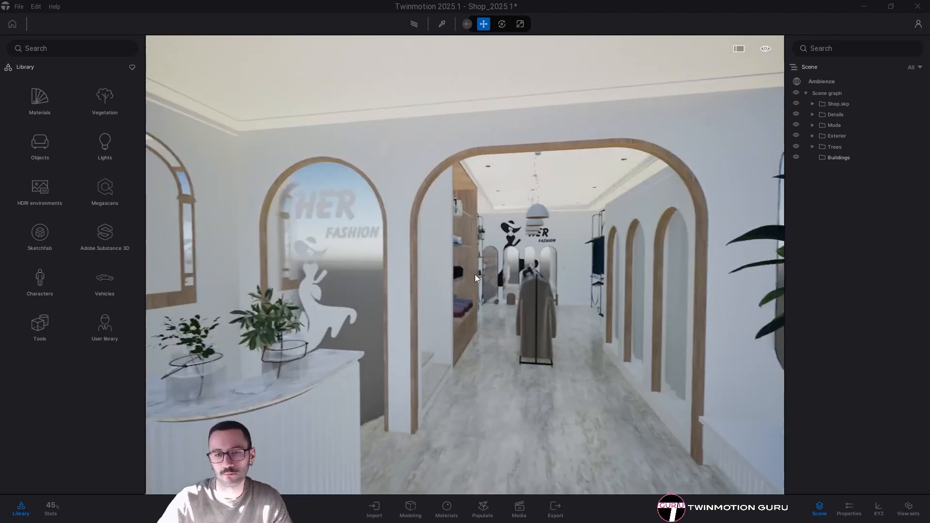
pyautogui.moveTo(368, 252); pyautogui.dragTo(150, 167, button='right')
pyautogui.moveTo(466, 261); pyautogui.dragTo(291, 300, button='right')
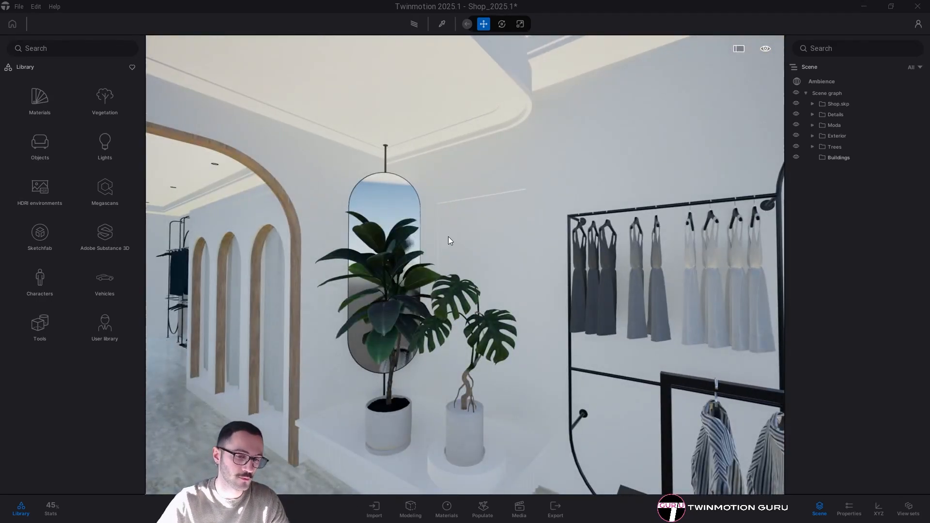
pyautogui.moveTo(449, 237); pyautogui.dragTo(763, 237, button='right')
pyautogui.press('w')
pyautogui.moveTo(361, 247); pyautogui.dragTo(331, 204, button='right')
pyautogui.press('s')
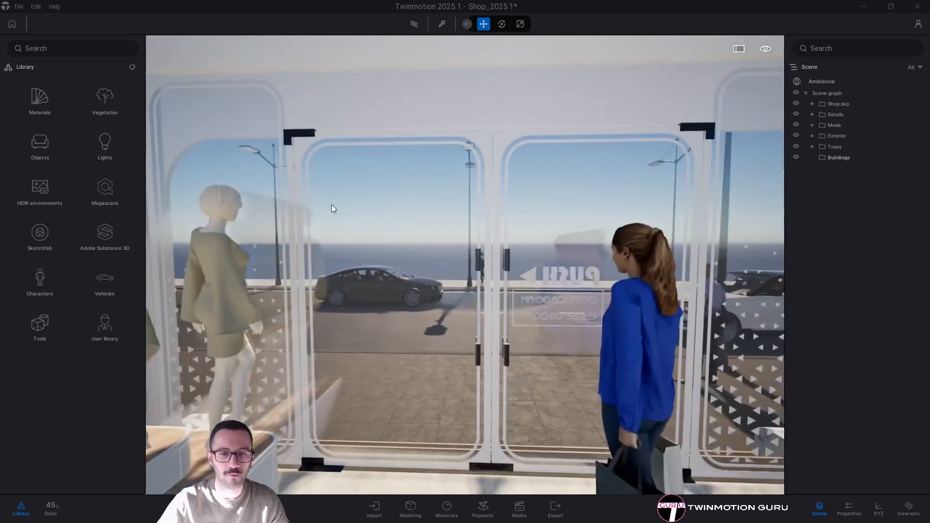
# Place the Palazzo building from the user library's 3D Exterior models on the far side of the street, facing the shop
pyautogui.press('w')
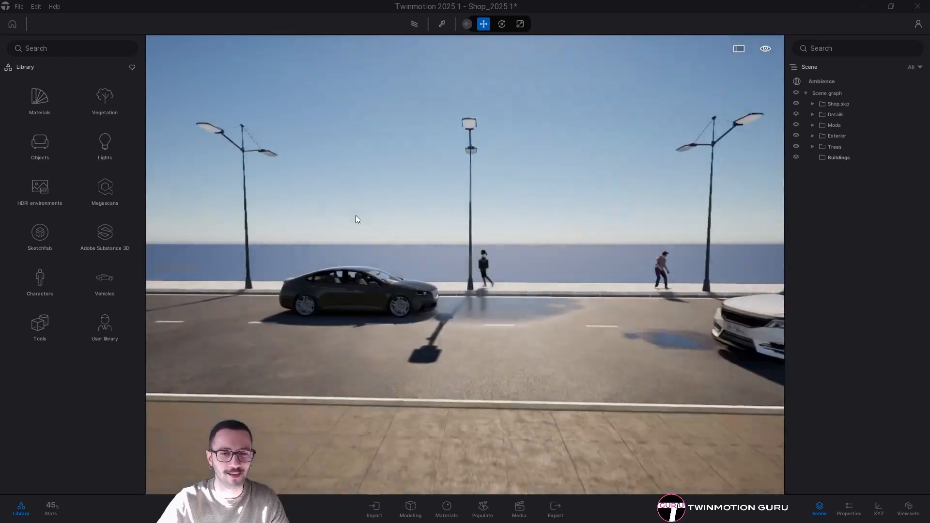
pyautogui.moveTo(297, 138); pyautogui.dragTo(339, 138, button='right')
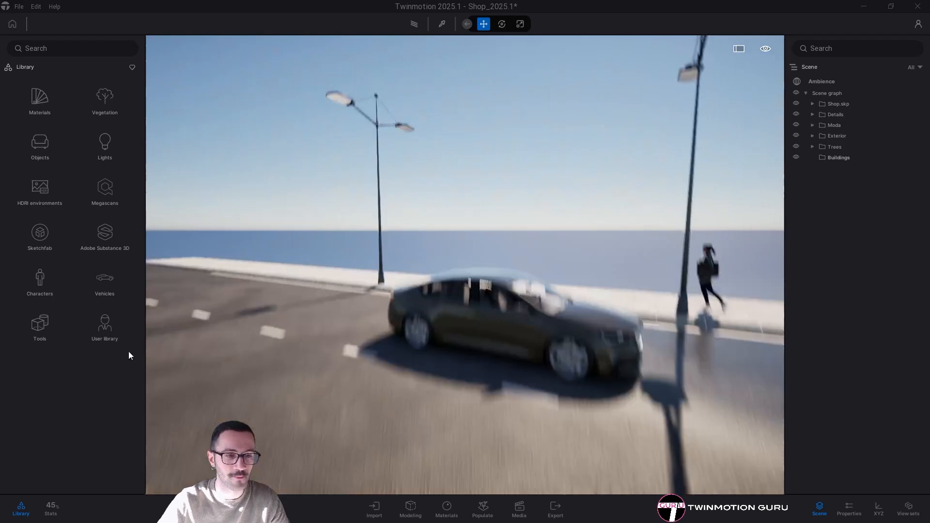
pyautogui.click(105, 325)
pyautogui.click(37, 152)
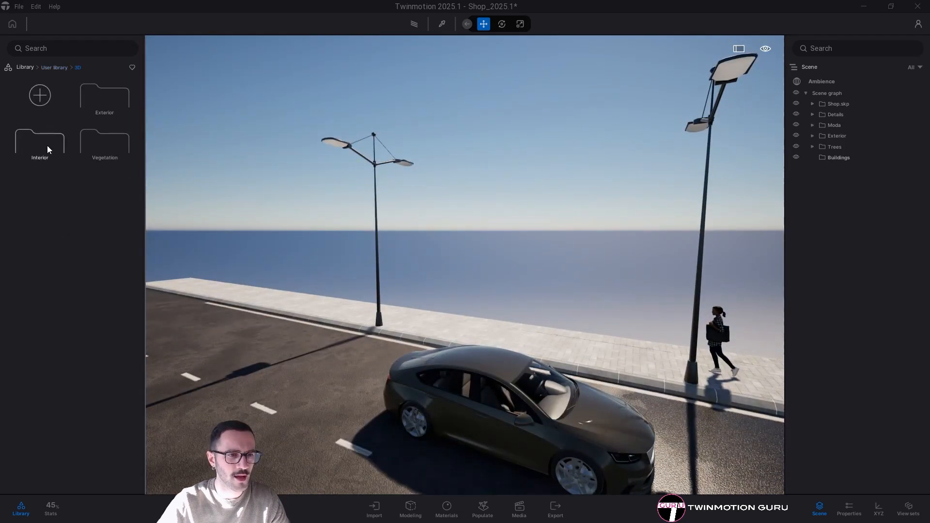
pyautogui.click(103, 100)
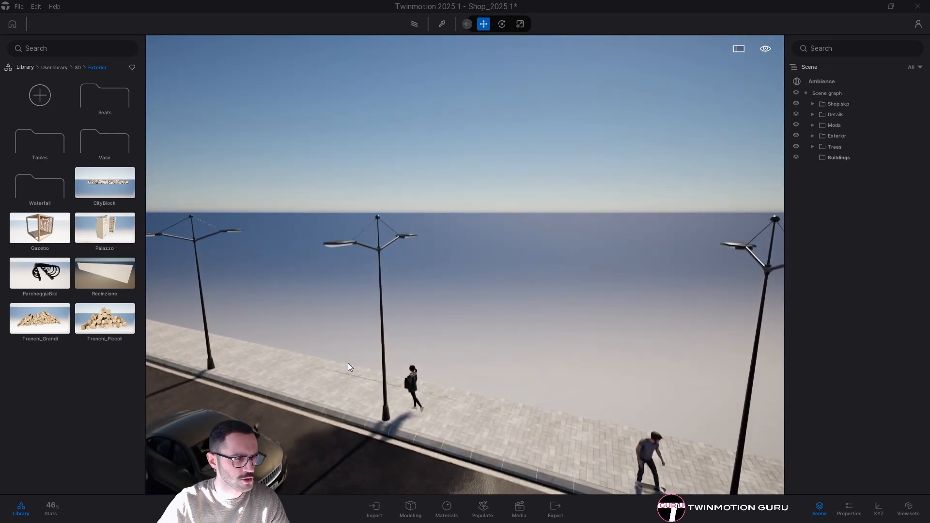
pyautogui.moveTo(348, 363); pyautogui.dragTo(457, 295)
pyautogui.scroll(-8, 457, 294)
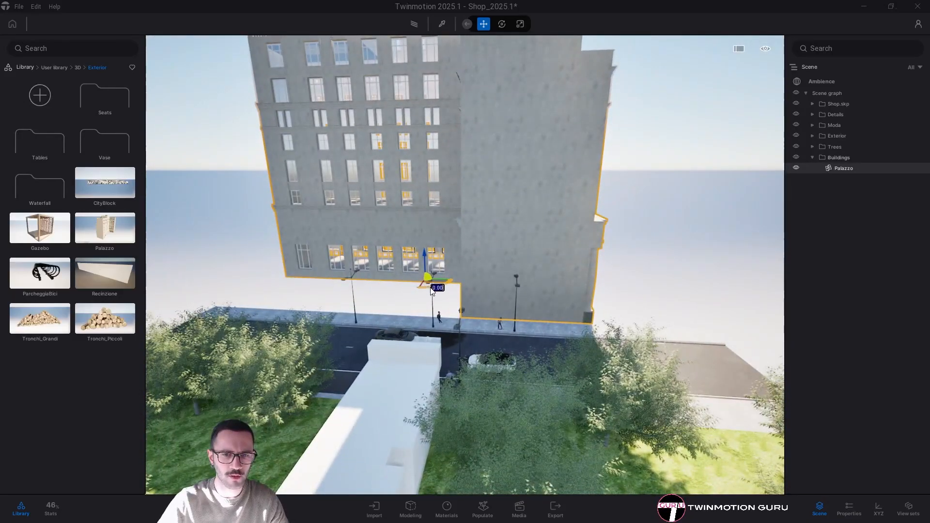
# Turn and move the Palazzo building so its columned front lines up along the far pavement
pyautogui.moveTo(452, 293); pyautogui.dragTo(307, 299)
pyautogui.moveTo(461, 303); pyautogui.dragTo(456, 275, button='right')
pyautogui.scroll(4, 449, 270)
pyautogui.moveTo(429, 260); pyautogui.dragTo(453, 272)
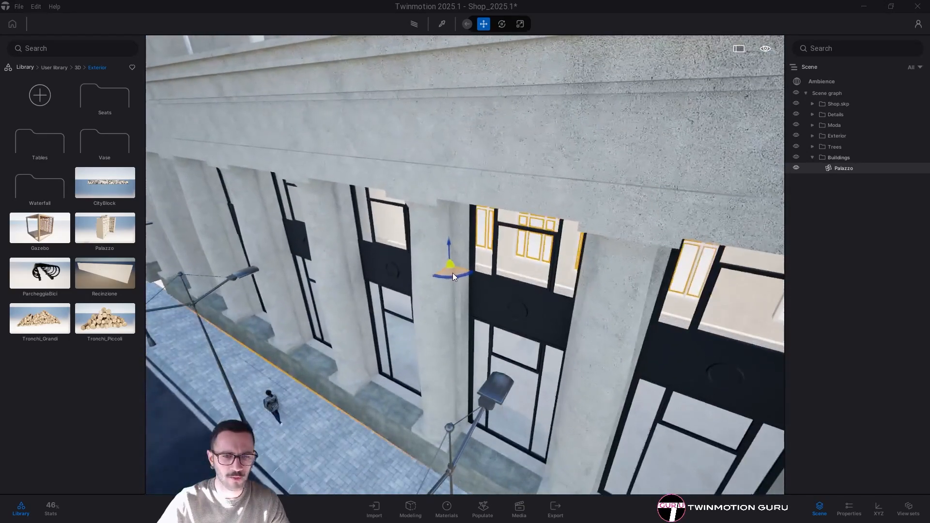
pyautogui.press('Escape')
# Examine the building across the street through the glass entrance from several positions inside the shop
pyautogui.press('s')
pyautogui.moveTo(377, 296); pyautogui.dragTo(360, 319, button='right')
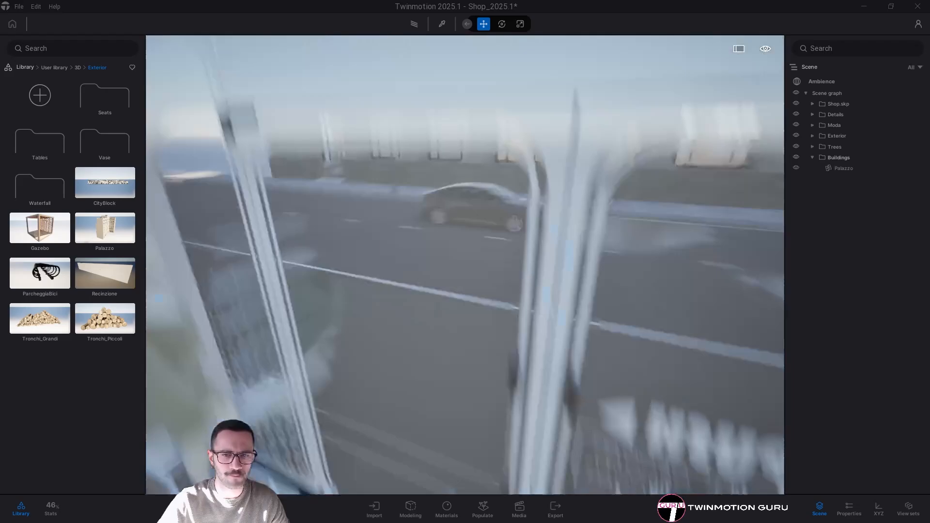
pyautogui.moveTo(423, 322); pyautogui.dragTo(473, 319, button='right')
pyautogui.press('w')
pyautogui.press('w')
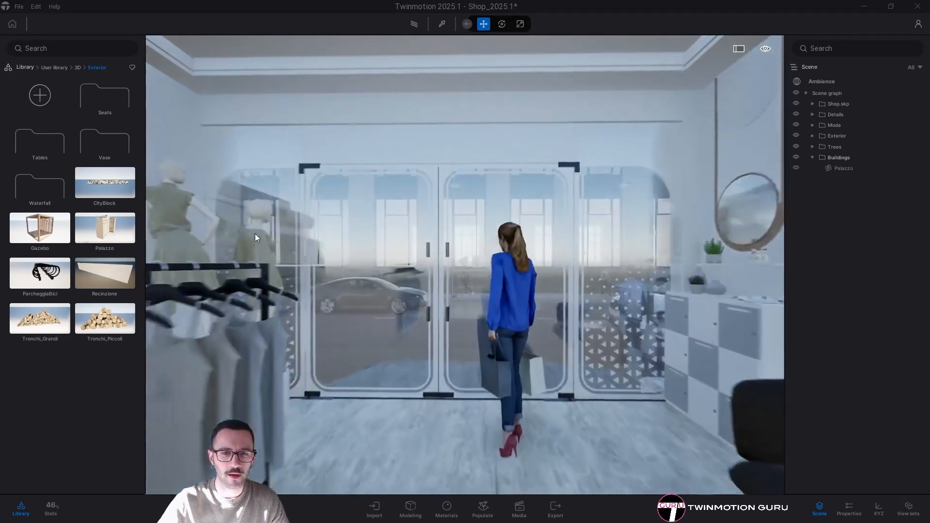
pyautogui.moveTo(255, 234); pyautogui.dragTo(223, 236, button='right')
pyautogui.moveTo(290, 211)
pyautogui.mouseDown(button='right')
pyautogui.moveTo(275, 213)
pyautogui.moveTo(296, 211)
pyautogui.mouseUp(button='right')
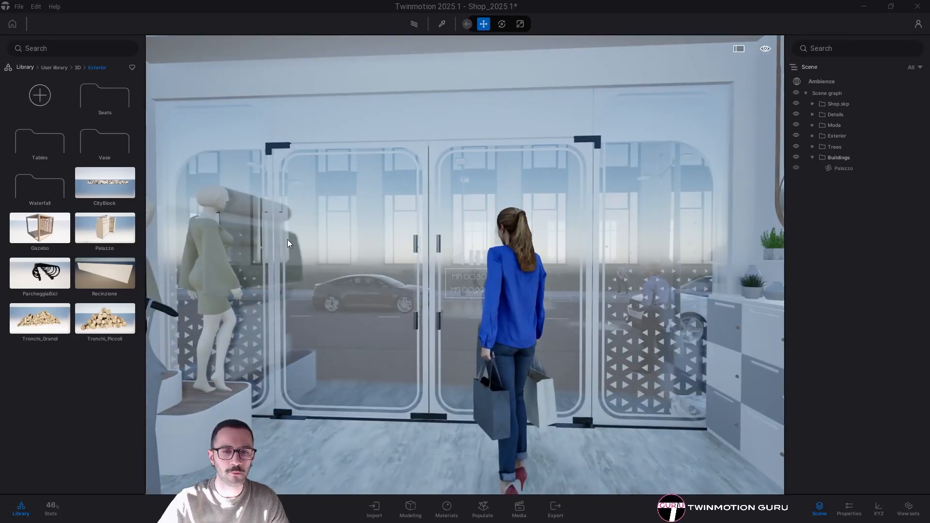
pyautogui.press('a')
pyautogui.moveTo(362, 267); pyautogui.dragTo(395, 257, button='right')
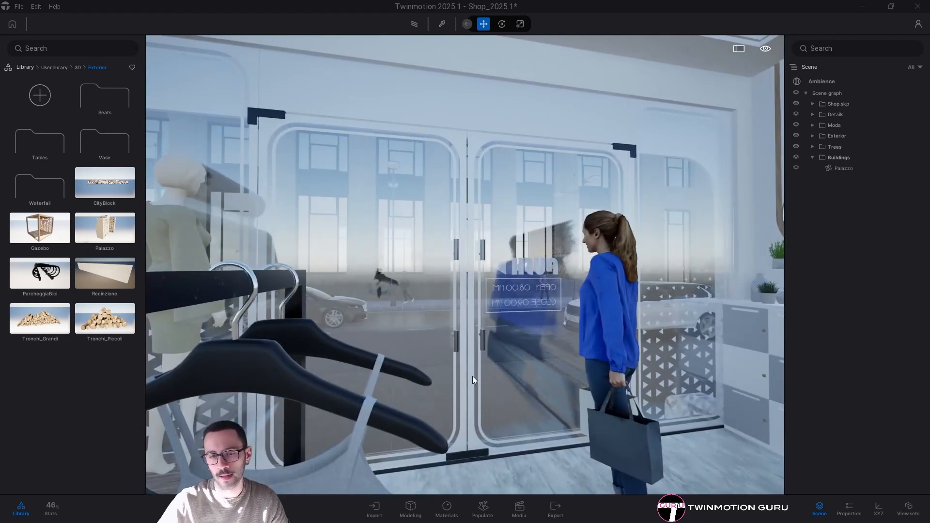
pyautogui.press('w')
pyautogui.moveTo(452, 297)
pyautogui.mouseDown(button='right')
pyautogui.moveTo(412, 294)
pyautogui.moveTo(464, 291)
pyautogui.mouseUp(button='right')
# Place a Stains 5 decal from the object library on the base wall of the Palazzo building
pyautogui.press('w')
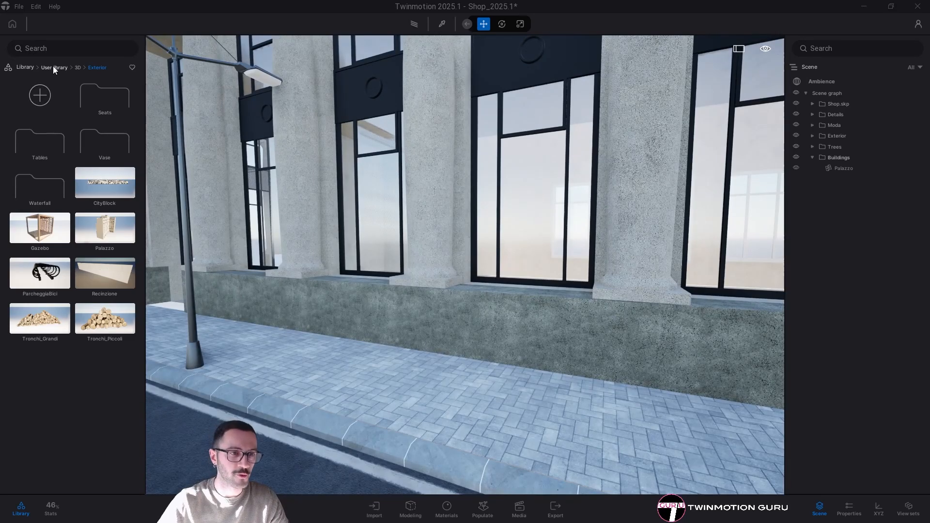
pyautogui.click(30, 68)
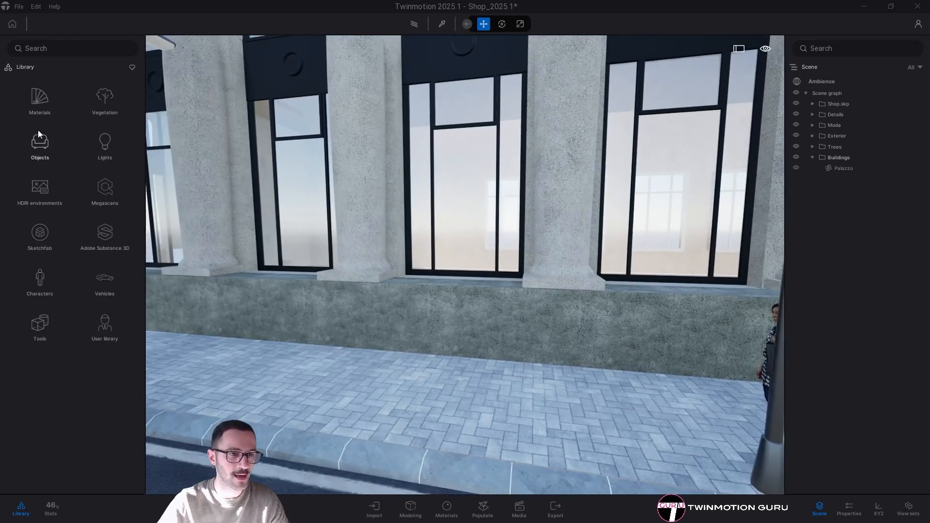
pyautogui.click(44, 145)
pyautogui.click(91, 147)
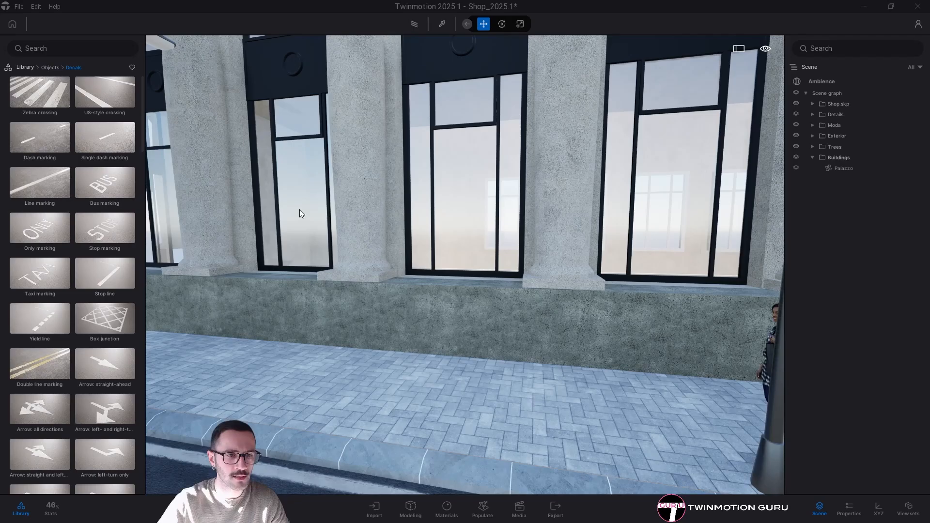
pyautogui.scroll(-10, 99, 200)
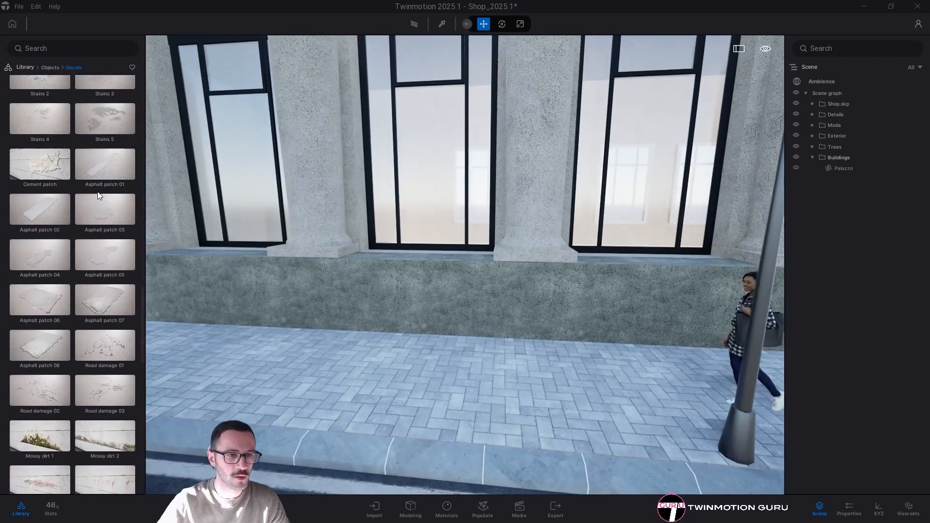
pyautogui.scroll(2, 98, 192)
pyautogui.moveTo(106, 188); pyautogui.dragTo(356, 308)
pyautogui.moveTo(416, 304); pyautogui.dragTo(417, 304)
# Add a Stains 1 decal and another Stains 5 decal further along the building's base wall
pyautogui.press('d')
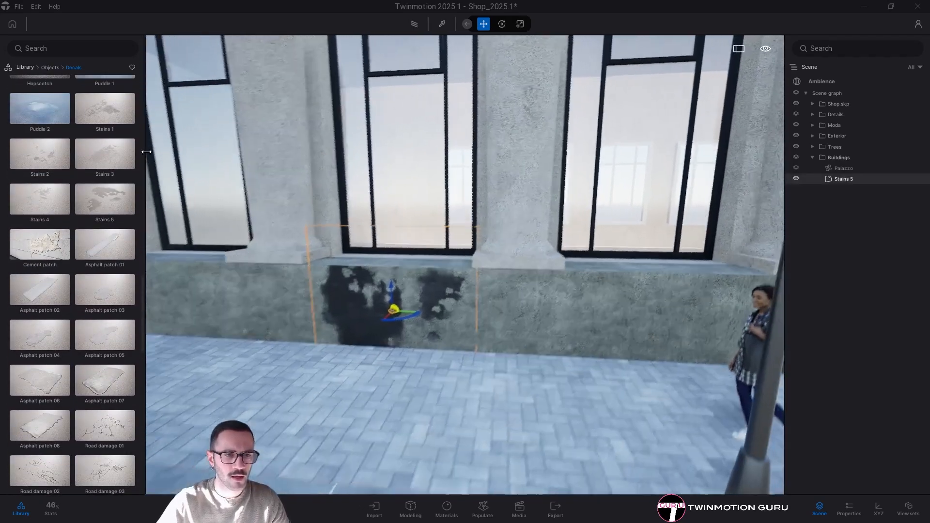
pyautogui.moveTo(115, 155); pyautogui.dragTo(590, 327)
pyautogui.moveTo(557, 324); pyautogui.dragTo(609, 350, button='right')
pyautogui.press('d')
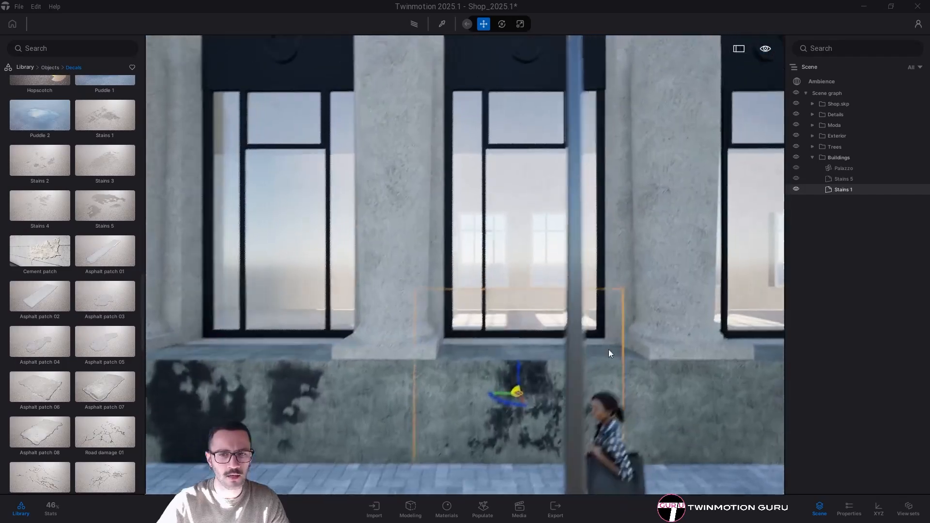
pyautogui.moveTo(105, 207); pyautogui.dragTo(138, 229)
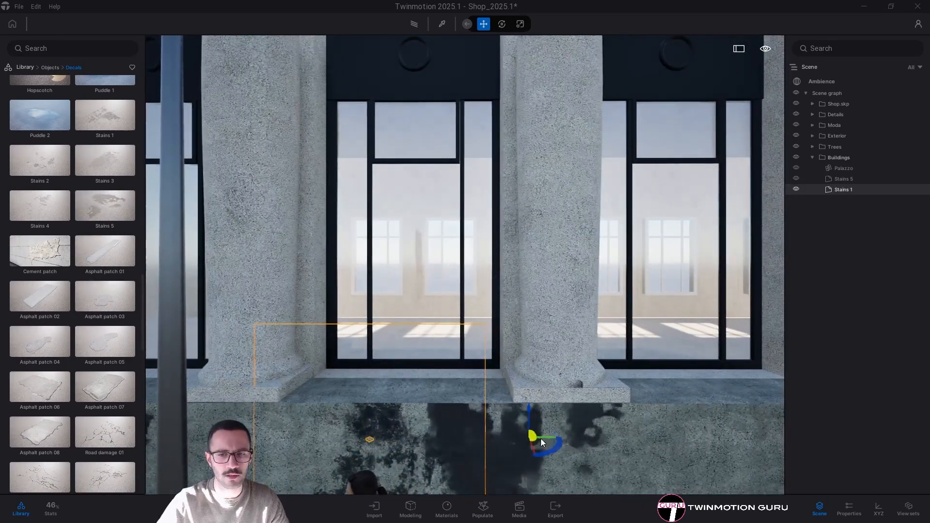
pyautogui.press('d')
pyautogui.press('s')
pyautogui.moveTo(540, 439); pyautogui.dragTo(626, 402)
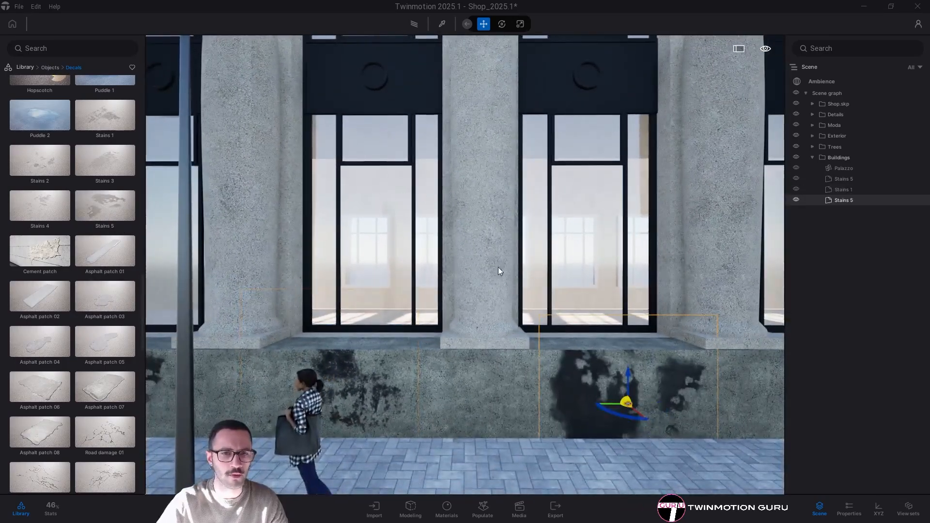
# Set the opacity of all three stain decals on the base wall to about 40%
pyautogui.press('a')
pyautogui.moveTo(498, 266); pyautogui.dragTo(358, 275, button='right')
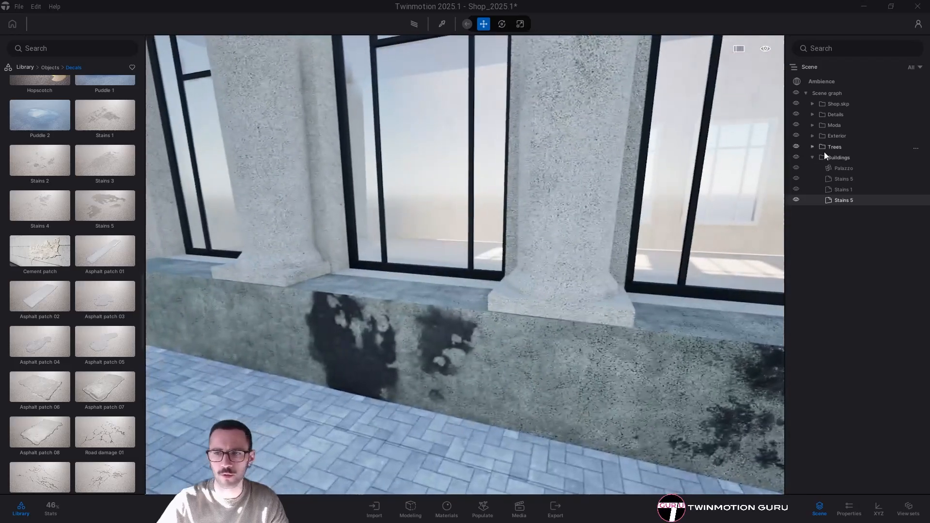
pyautogui.click(845, 178)
pyautogui.keyDown('shift'); pyautogui.click(844, 200); pyautogui.keyUp('shift')
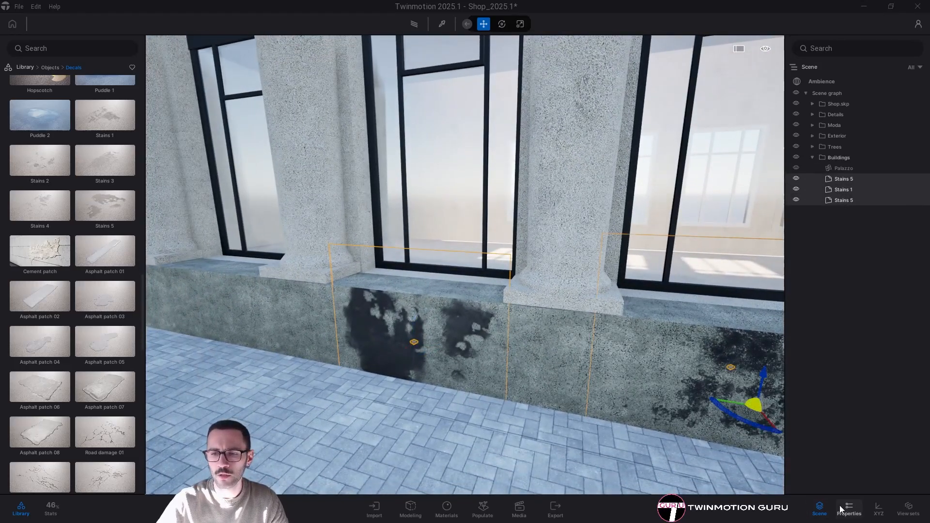
pyautogui.moveTo(504, 271); pyautogui.dragTo(668, 281, button='right')
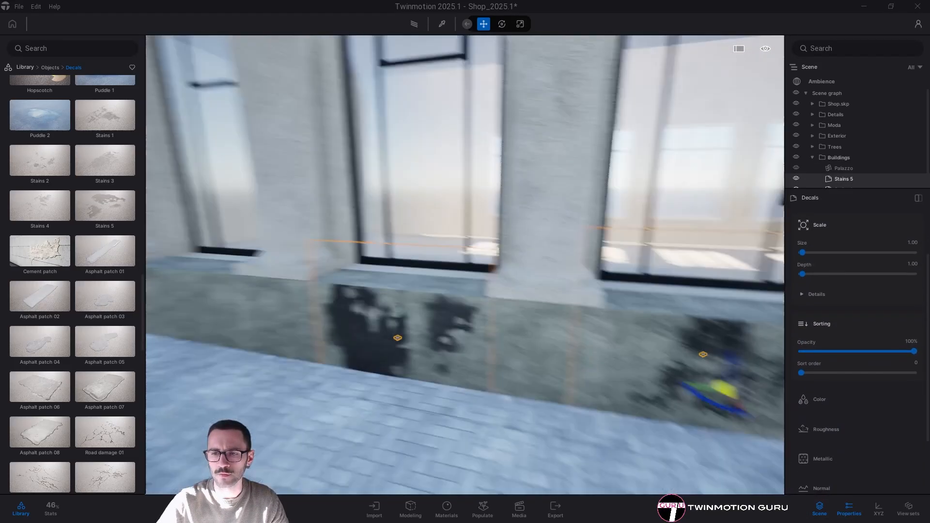
pyautogui.press('s')
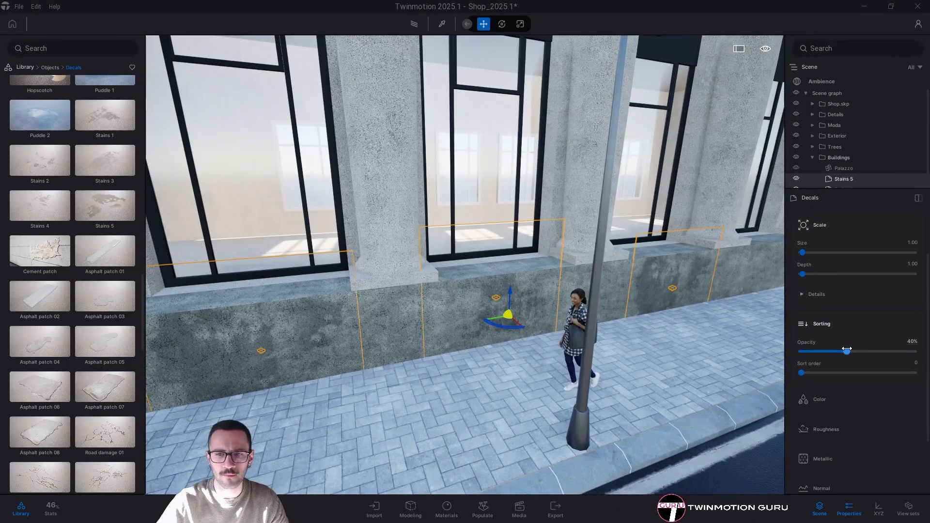
pyautogui.press('s')
pyautogui.press('Escape')
# Examine the stained wall from the pavement and sample the facade windows' Clear glass material
pyautogui.moveTo(501, 353); pyautogui.dragTo(398, 306, button='right')
pyautogui.press('w')
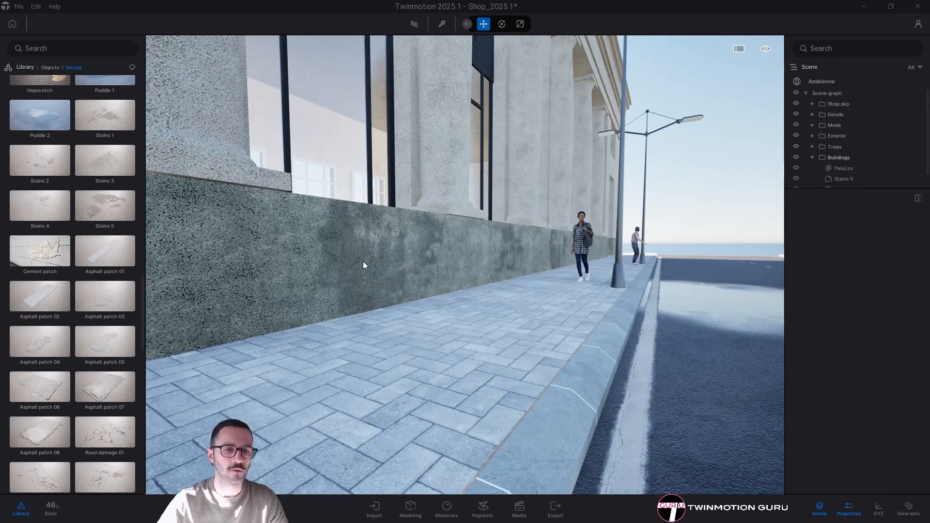
pyautogui.moveTo(337, 260); pyautogui.dragTo(292, 323, button='right')
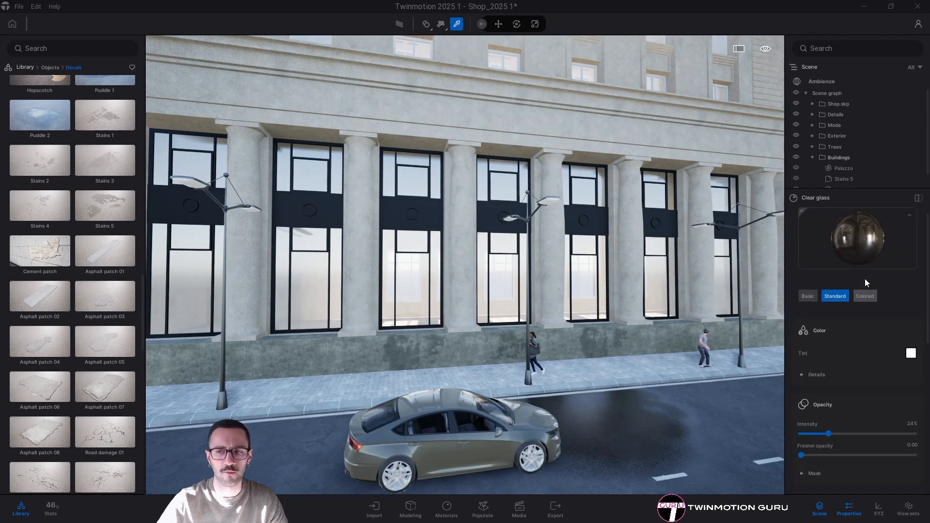
pyautogui.moveTo(319, 304); pyautogui.dragTo(434, 298, button='right')
pyautogui.moveTo(347, 304); pyautogui.dragTo(301, 309, button='right')
# Place the CityBlock model from the user library's 3D Exterior models on the empty ground beyond the shop's green plot and lower it slightly
pyautogui.press('e')
pyautogui.moveTo(626, 352); pyautogui.dragTo(306, 255, button='right')
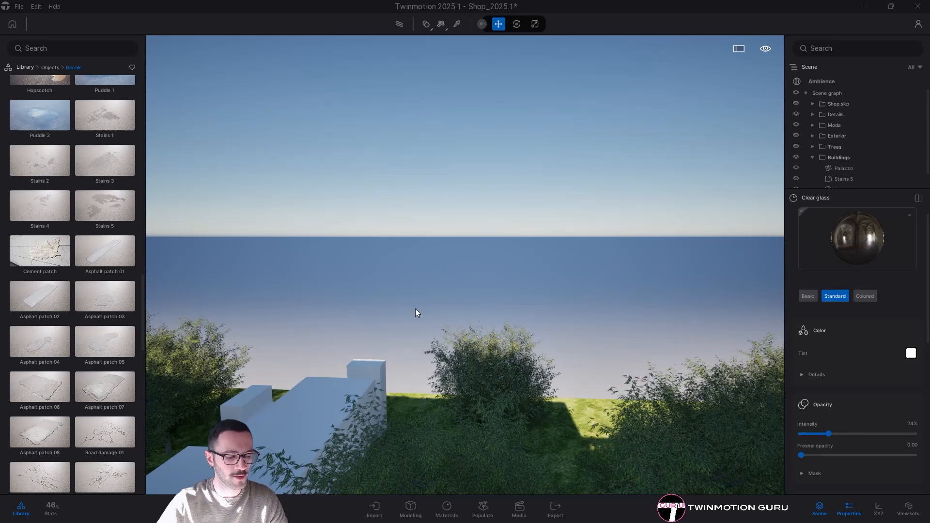
pyautogui.click(50, 67)
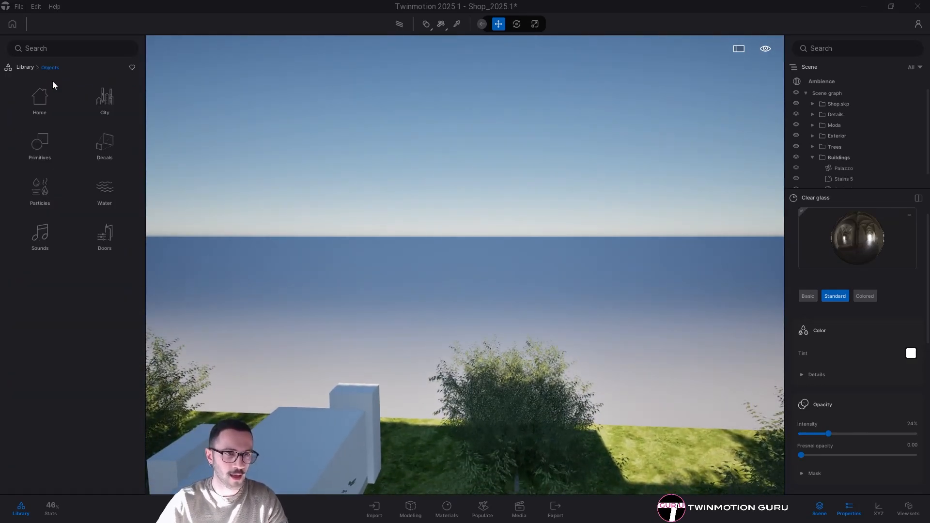
pyautogui.press('s')
pyautogui.moveTo(301, 225); pyautogui.dragTo(271, 252, button='right')
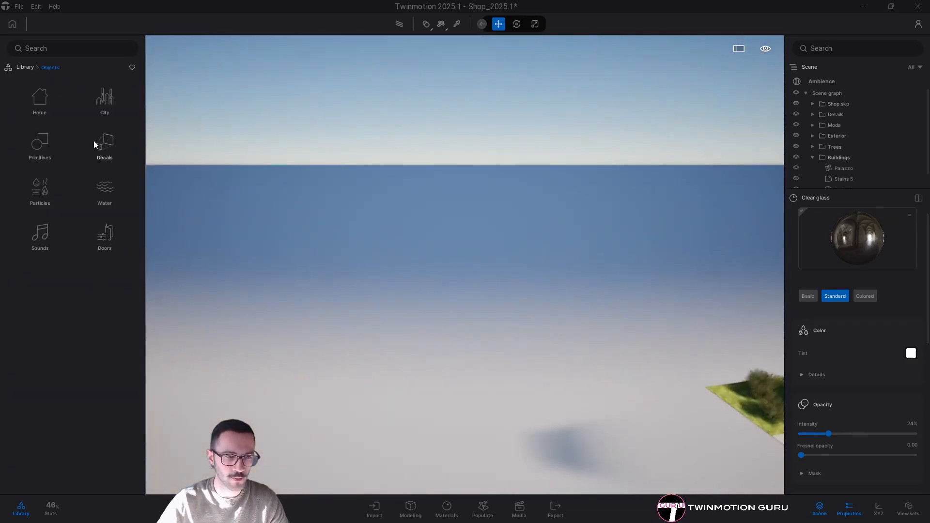
pyautogui.click(30, 67)
pyautogui.click(104, 325)
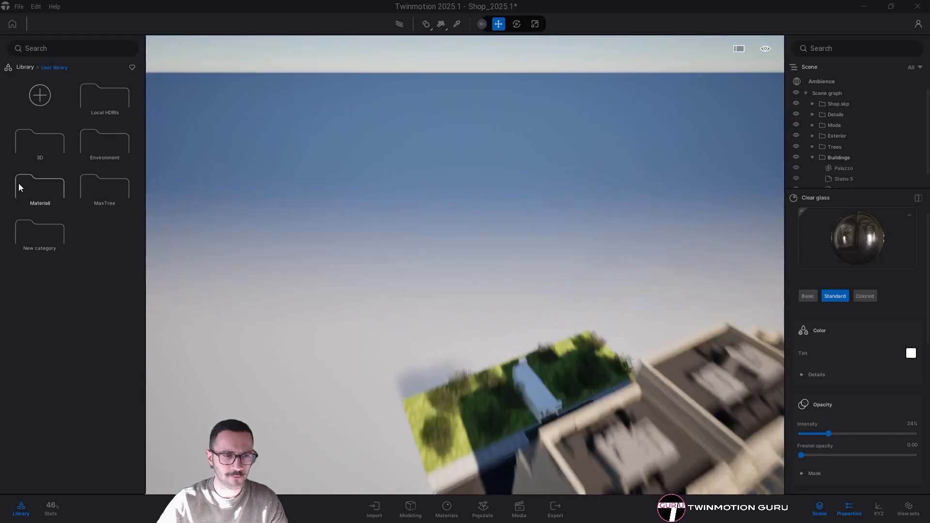
pyautogui.click(40, 146)
pyautogui.click(102, 104)
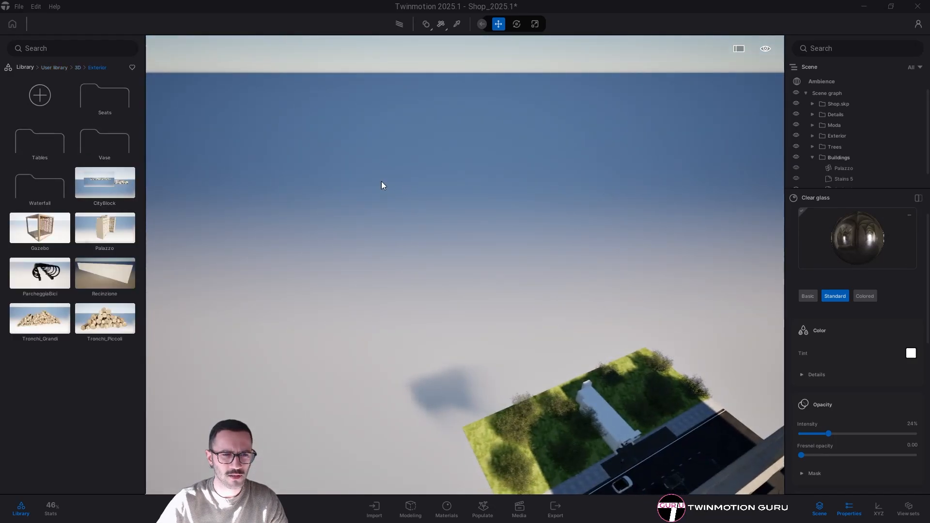
pyautogui.moveTo(372, 179); pyautogui.dragTo(425, 128)
pyautogui.moveTo(421, 96); pyautogui.dragTo(420, 100)
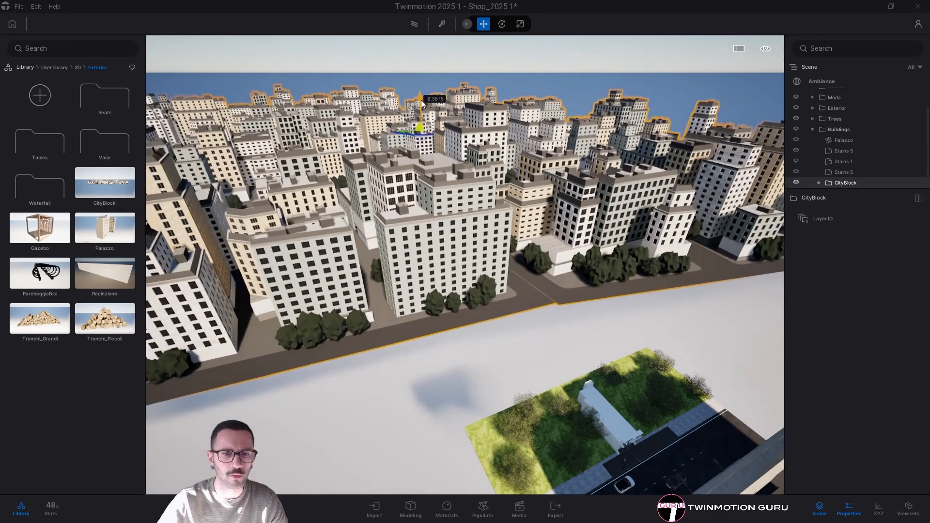
pyautogui.press('Escape')
# Delete the low-poly tree meshes trees.006 and trees.004 beside the front buildings of the city block
pyautogui.press('w')
pyautogui.moveTo(503, 234); pyautogui.dragTo(477, 326, button='right')
pyautogui.press('a')
pyautogui.press('s')
pyautogui.press('w')
pyautogui.click(477, 326)
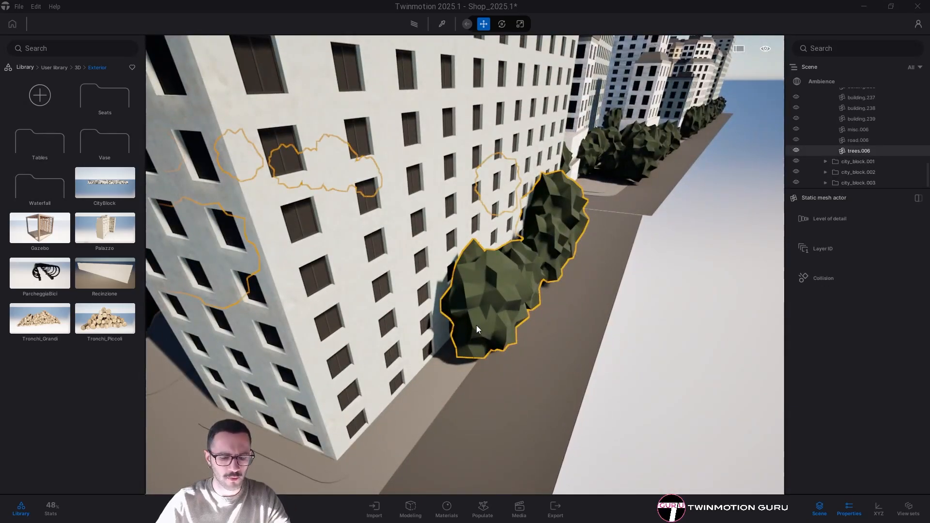
pyautogui.press('Delete')
pyautogui.click(639, 170)
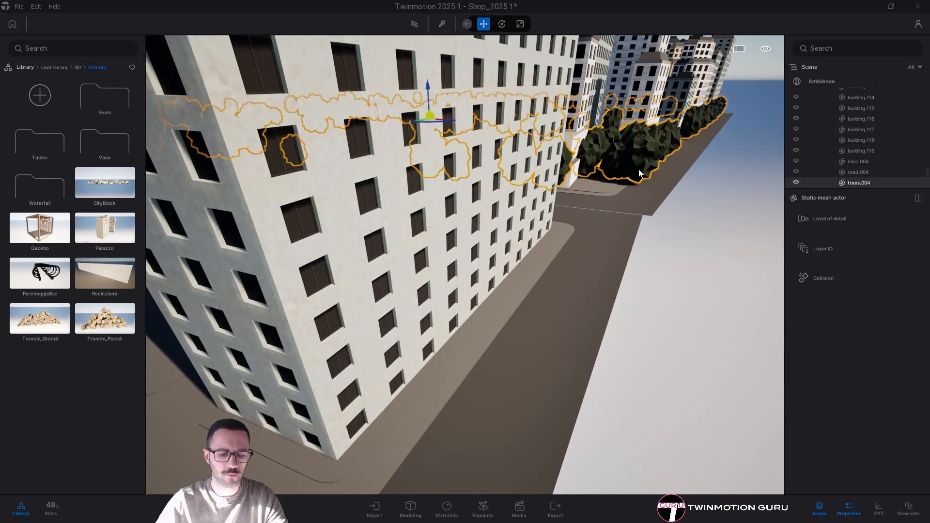
pyautogui.press('Delete')
# Apply the Clear glass material to the windows of the large building at the front of the city block
pyautogui.moveTo(640, 173); pyautogui.dragTo(601, 141, button='right')
pyautogui.press('s')
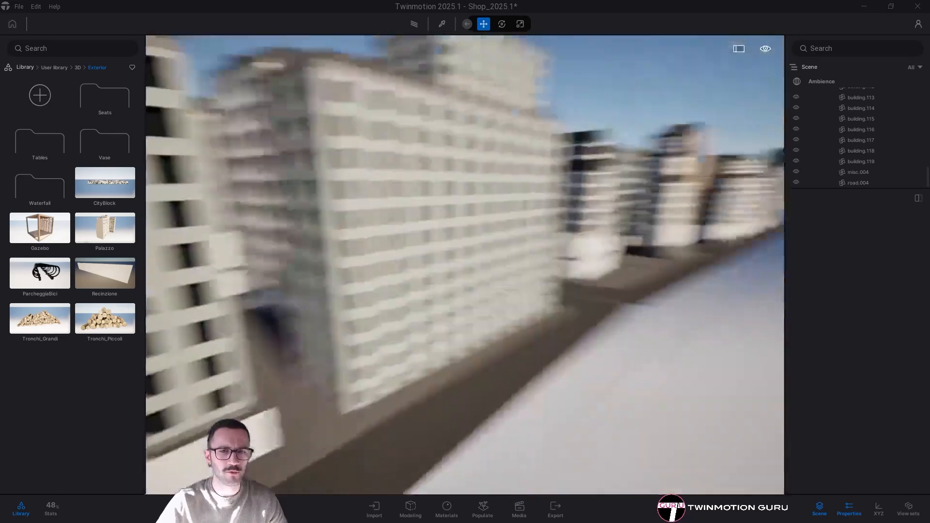
pyautogui.moveTo(369, 213); pyautogui.dragTo(570, 298, button='right')
pyautogui.press('s')
pyautogui.press('w')
pyautogui.press('w')
pyautogui.press('t')
pyautogui.click(565, 256)
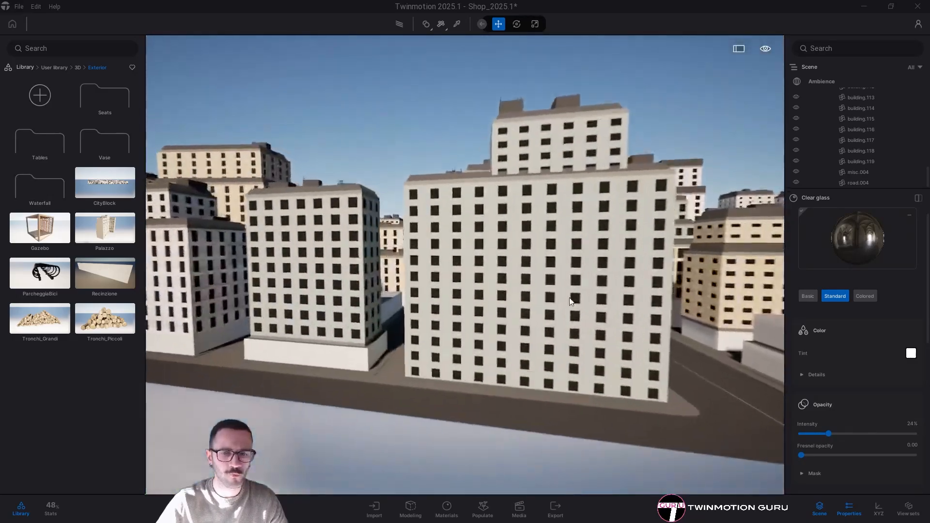
pyautogui.press('w')
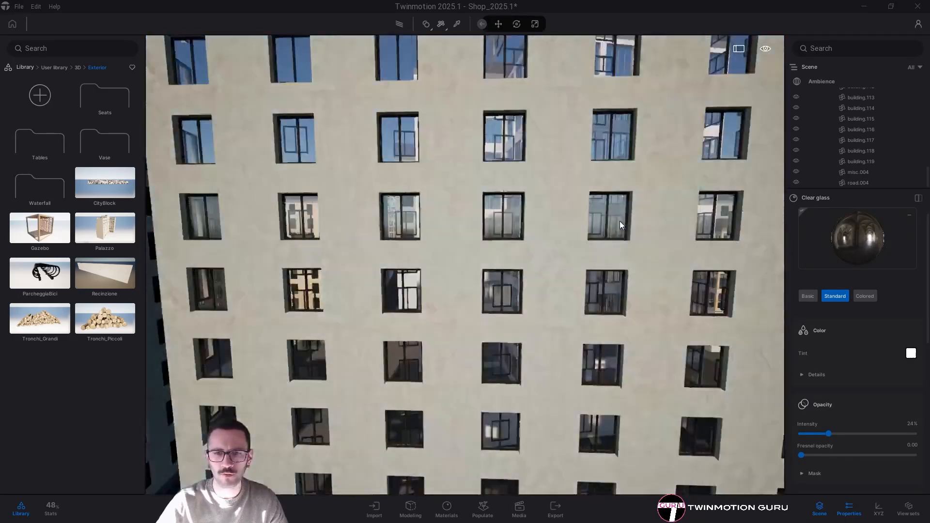
# Examine the glazed windows of the city block building and return to the shop building's street side
pyautogui.moveTo(620, 222); pyautogui.dragTo(907, 238, button='right')
pyautogui.press('s')
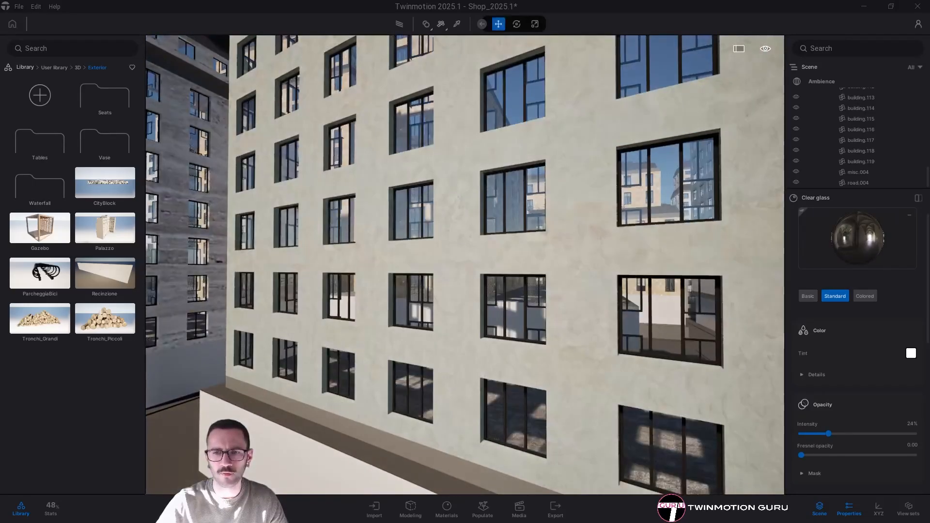
pyautogui.moveTo(700, 195); pyautogui.dragTo(630, 193, button='right')
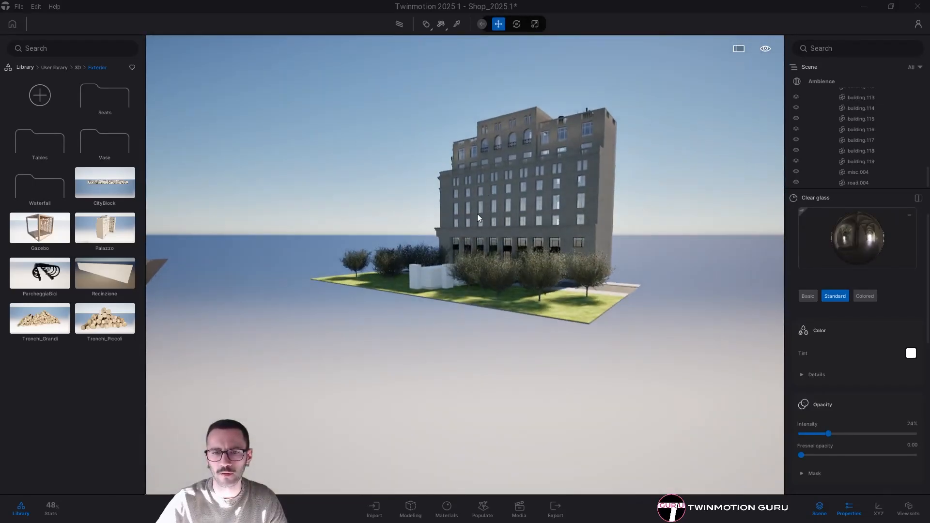
pyautogui.moveTo(571, 249); pyautogui.dragTo(427, 249, button='right')
pyautogui.press('w')
pyautogui.press('w')
pyautogui.moveTo(586, 252); pyautogui.dragTo(150, 259, button='right')
pyautogui.press('e')
pyautogui.press('w')
pyautogui.press('w')
pyautogui.press('w')
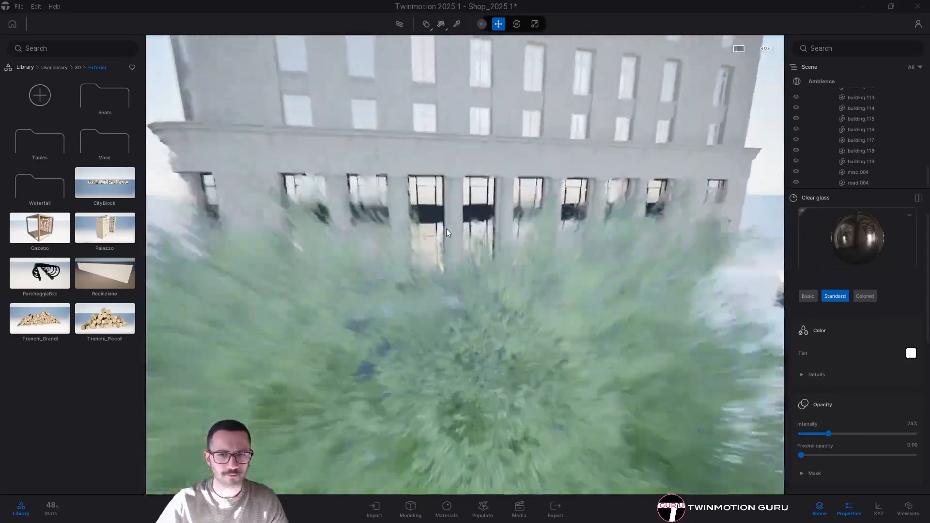
# Check the glass reflections of the shop building's ground-floor windows with the Path tracer, switch it off and go inside the shop
pyautogui.moveTo(367, 239); pyautogui.dragTo(412, 212, button='right')
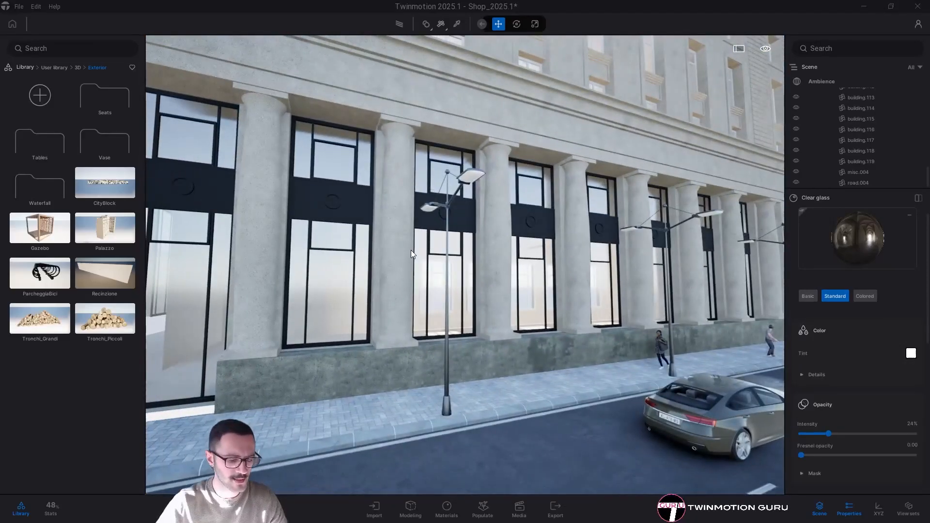
pyautogui.moveTo(452, 293); pyautogui.dragTo(475, 290, button='right')
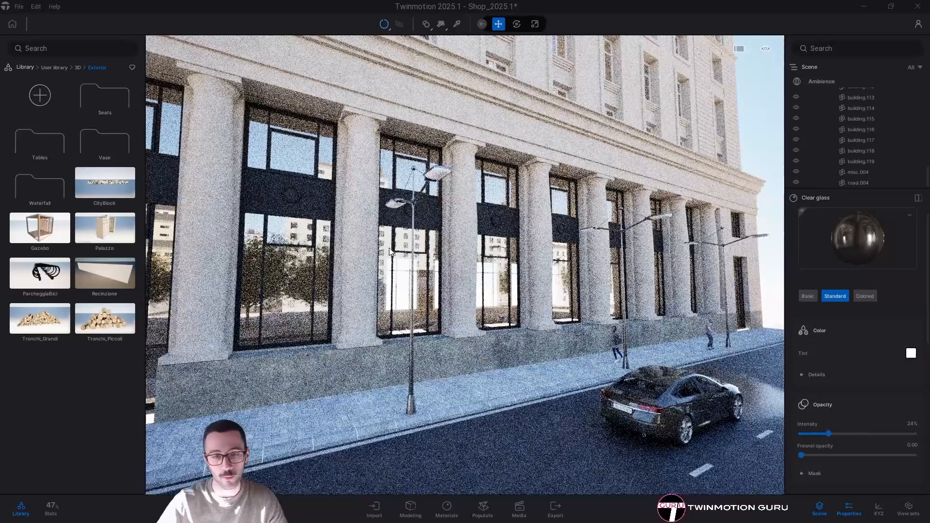
pyautogui.press('r')
pyautogui.moveTo(435, 291); pyautogui.dragTo(334, 266, button='right')
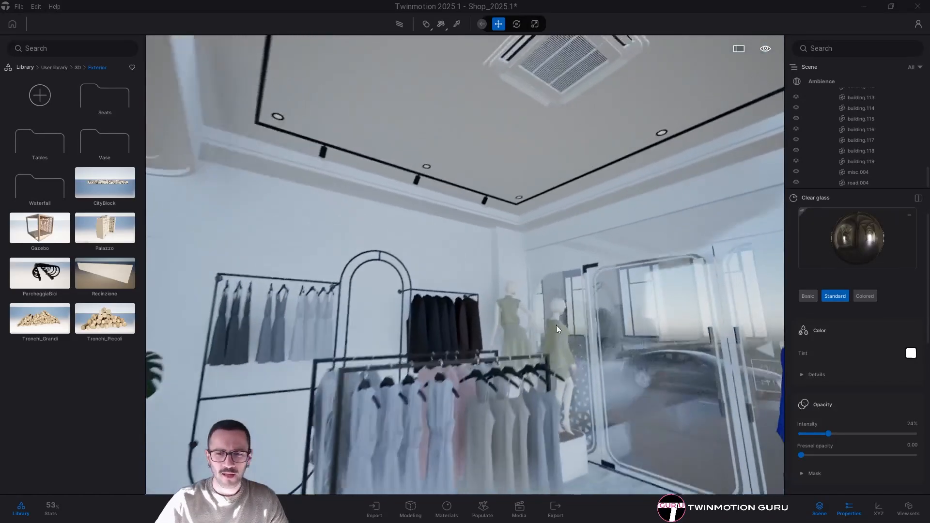
# Give the scene graph the full panel height and collapse its CityBlock and Buildings containers
pyautogui.click(819, 508)
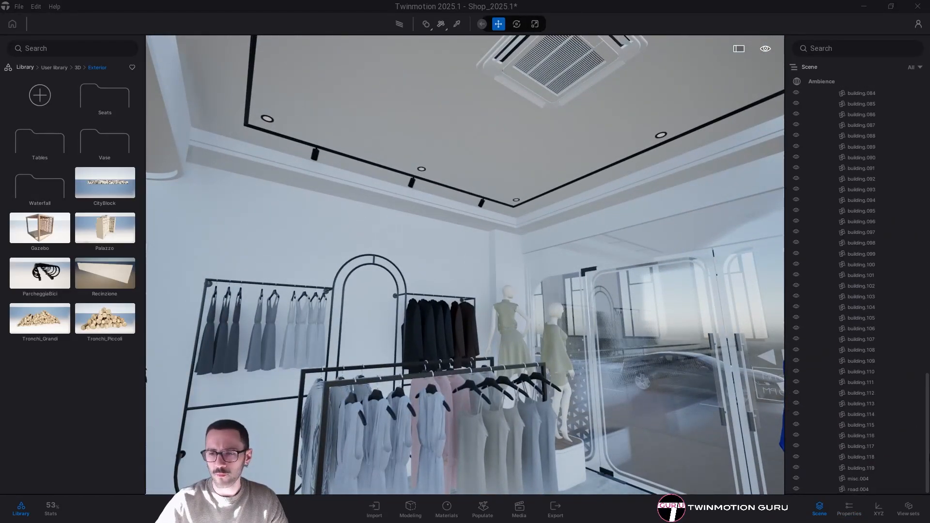
pyautogui.scroll(5, 881, 140)
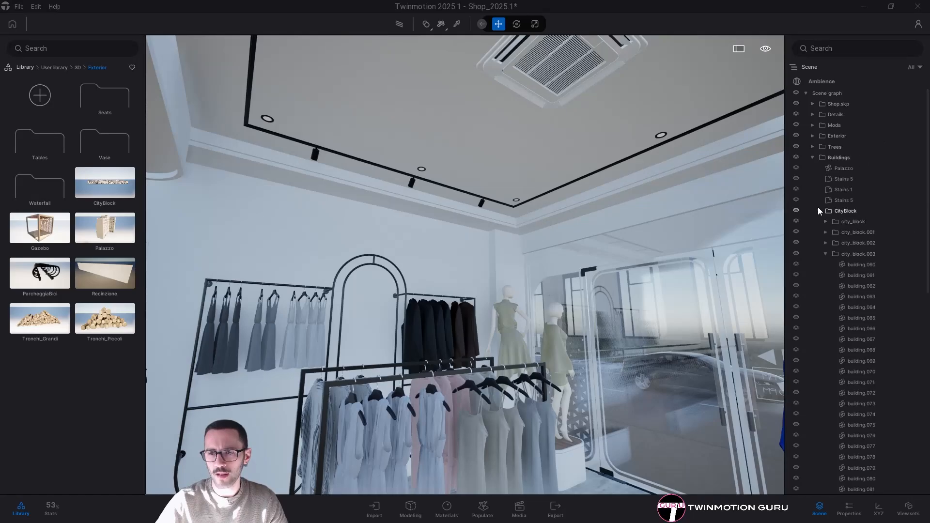
pyautogui.click(819, 211)
pyautogui.click(811, 157)
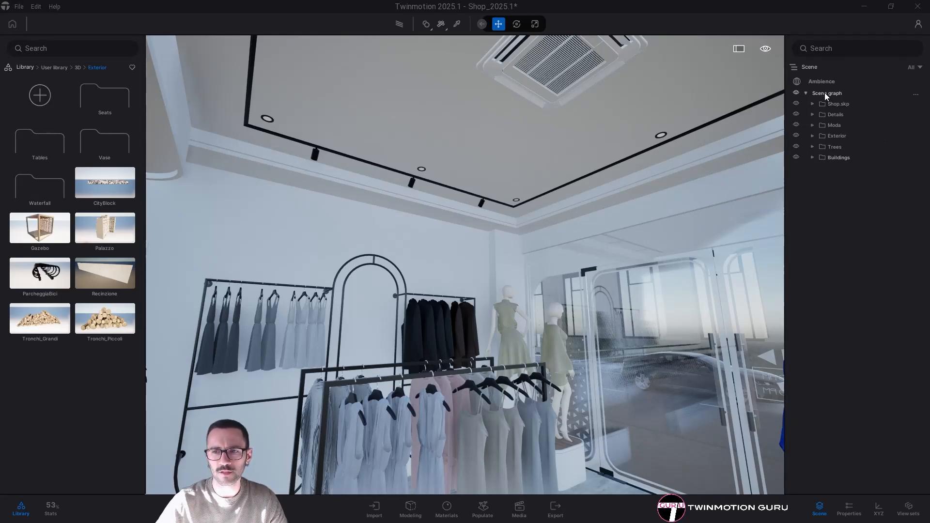
# Create a container named Lights in the scene graph and set it as the active container
pyautogui.rightClick(824, 93)
pyautogui.click(824, 107)
pyautogui.write('Lights')
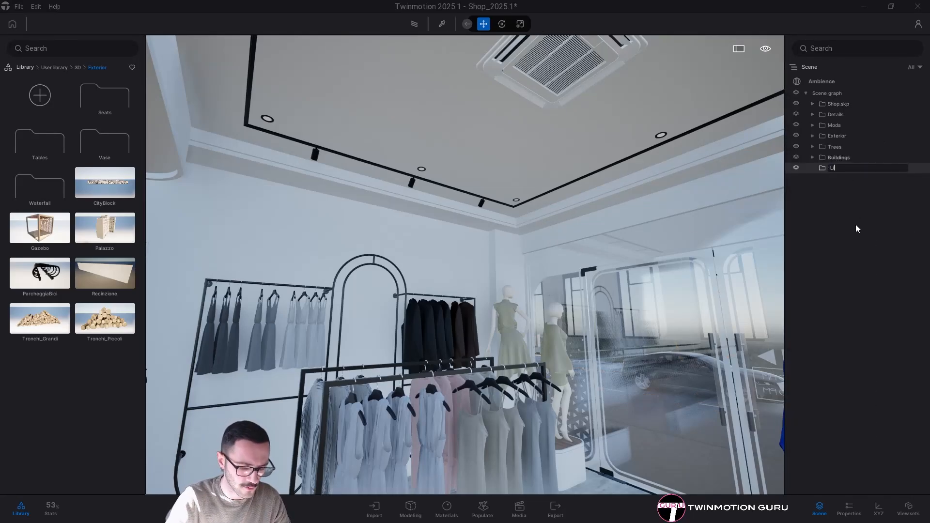
pyautogui.press('Return')
pyautogui.rightClick(835, 168)
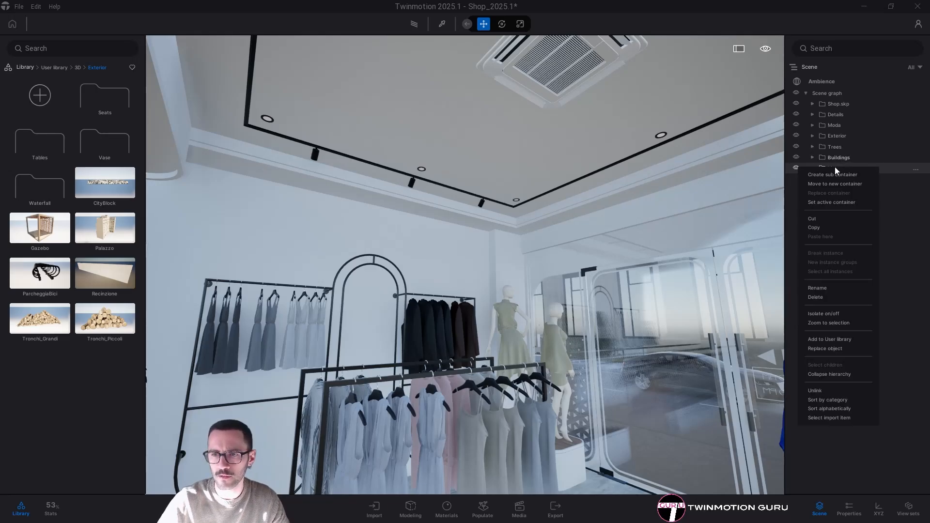
pyautogui.click(819, 201)
# Examine the track spotlights and recessed ceiling lights around the front room of the shop
pyautogui.moveTo(600, 231); pyautogui.dragTo(685, 208, button='right')
pyautogui.press('s')
pyautogui.moveTo(398, 160); pyautogui.dragTo(484, 194, button='right')
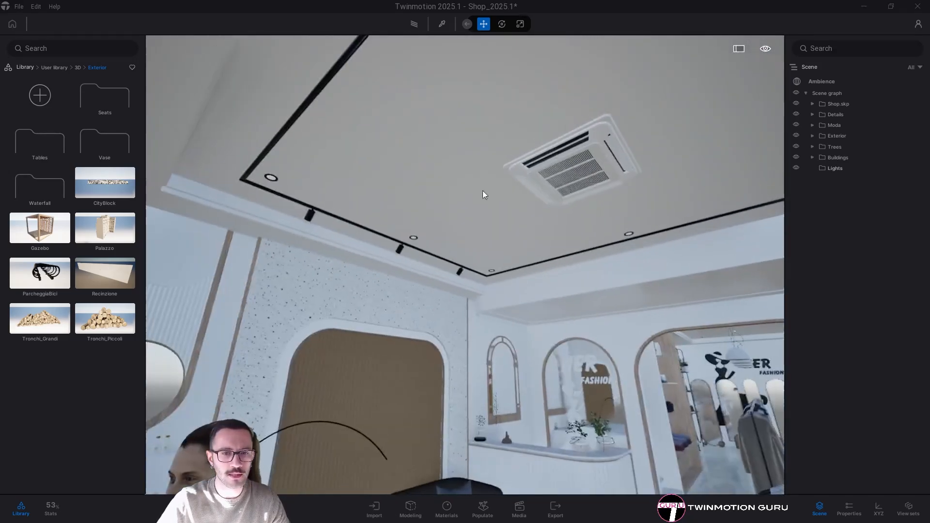
pyautogui.moveTo(746, 330); pyautogui.dragTo(904, 275, button='right')
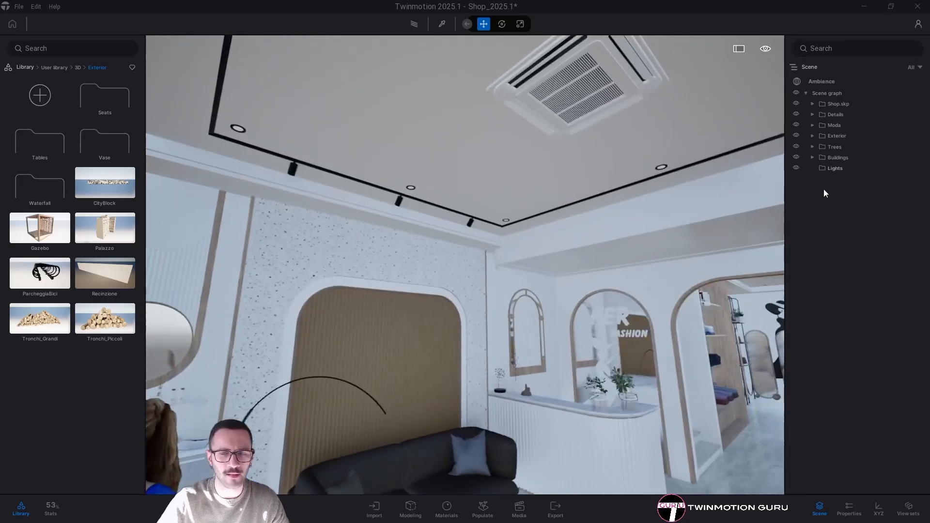
pyautogui.moveTo(493, 316); pyautogui.dragTo(526, 312, button='right')
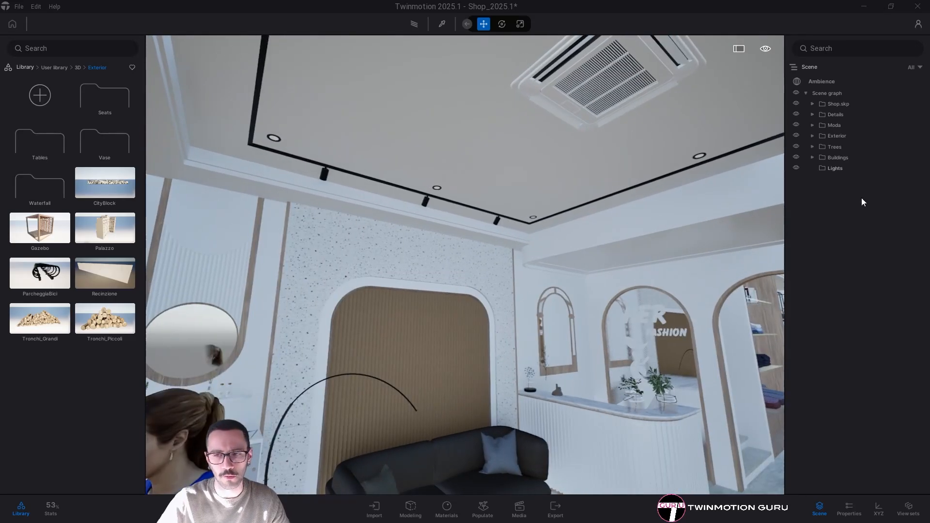
pyautogui.moveTo(507, 234); pyautogui.dragTo(166, 332, button='right')
pyautogui.press('w')
pyautogui.moveTo(449, 359); pyautogui.dragTo(403, 121, button='right')
pyautogui.press('w')
pyautogui.moveTo(409, 154); pyautogui.dragTo(134, 293, button='right')
pyautogui.press('w')
pyautogui.press('w')
pyautogui.moveTo(398, 267); pyautogui.dragTo(674, 247, button='right')
pyautogui.press('a')
pyautogui.press('a')
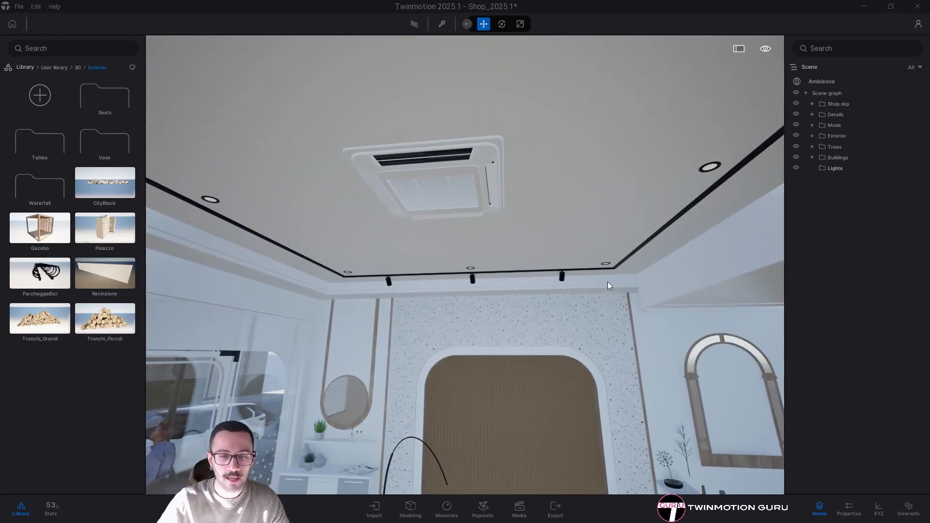
pyautogui.press('d')
pyautogui.moveTo(489, 302); pyautogui.dragTo(320, 198, button='right')
pyautogui.press('w')
pyautogui.press('w')
pyautogui.moveTo(538, 274); pyautogui.dragTo(472, 260, button='right')
pyautogui.press('s')
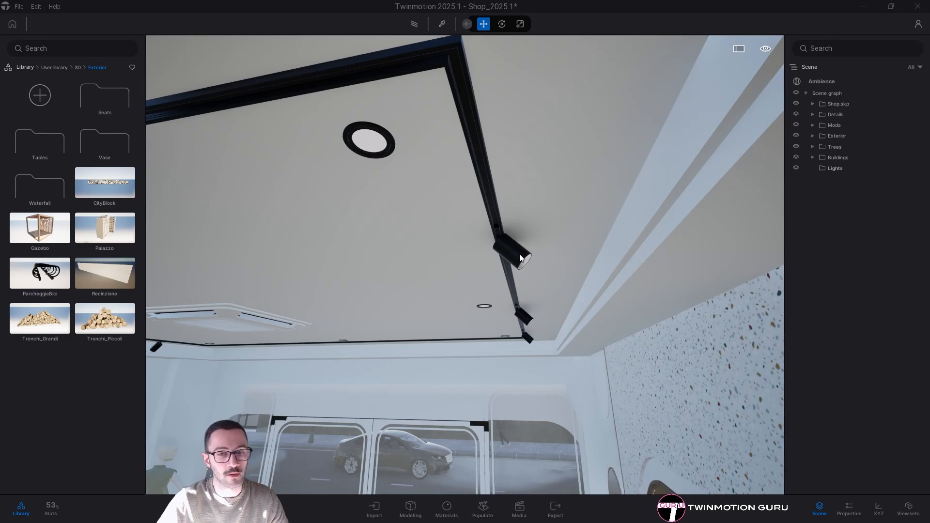
pyautogui.moveTo(520, 258); pyautogui.dragTo(499, 329, button='right')
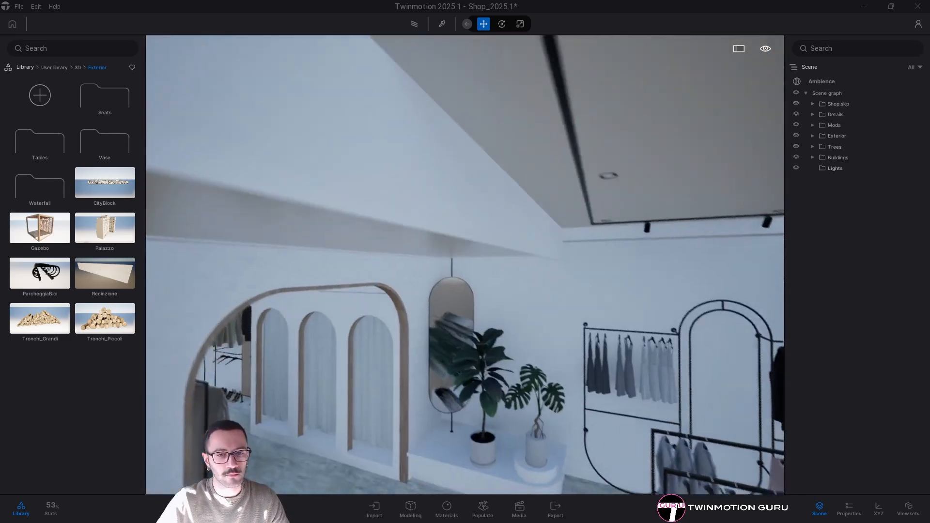
# Examine the pendant lamps and recessed ceiling lights in the shop's back room
pyautogui.moveTo(504, 194); pyautogui.dragTo(277, 208, button='right')
pyautogui.press('w')
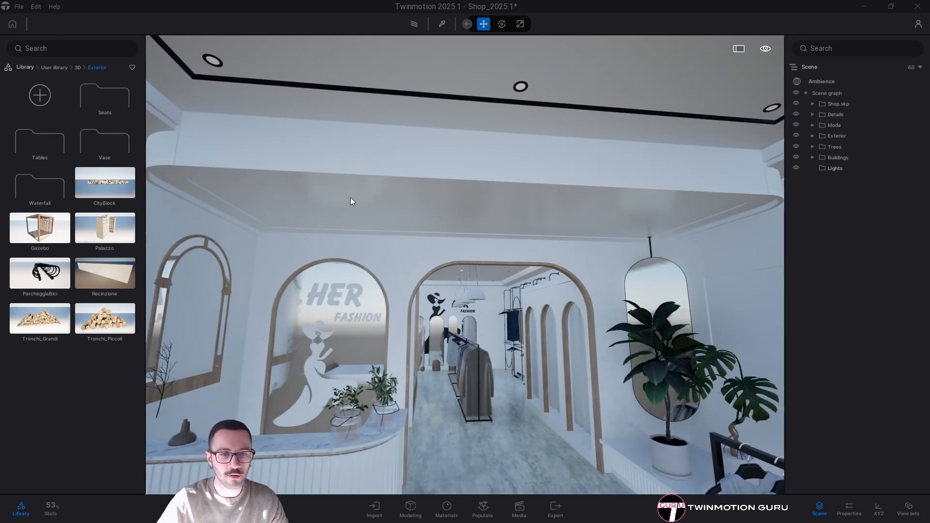
pyautogui.press('w')
pyautogui.moveTo(351, 198)
pyautogui.mouseDown(button='right')
pyautogui.moveTo(356, 213)
pyautogui.moveTo(383, 209)
pyautogui.moveTo(354, 194)
pyautogui.mouseUp(button='right')
pyautogui.press('q')
pyautogui.moveTo(495, 290); pyautogui.dragTo(488, 263, button='right')
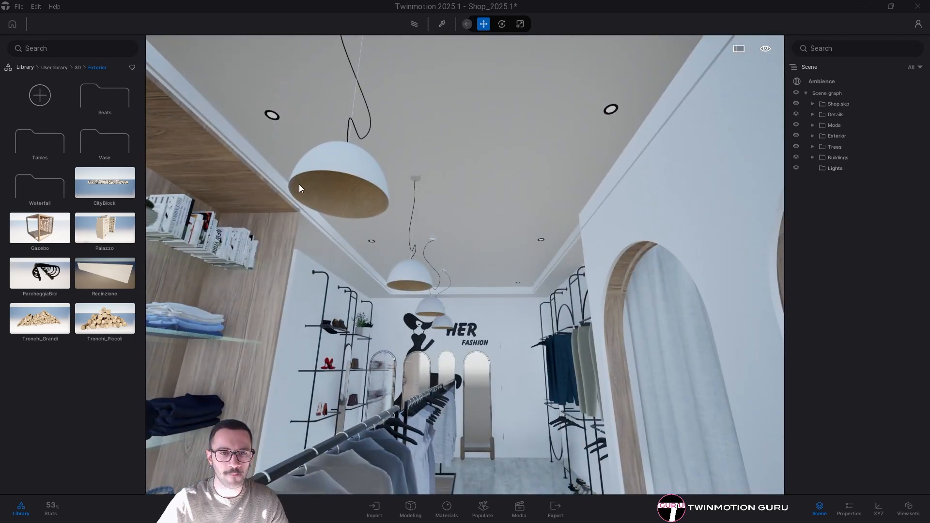
pyautogui.moveTo(299, 188); pyautogui.dragTo(386, 264, button='right')
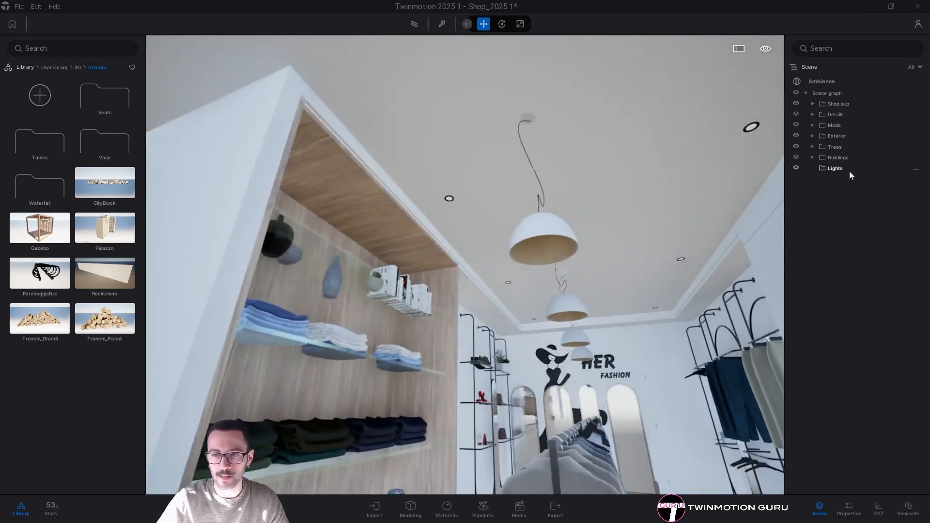
# Create two sub containers named Room1 and Room2 inside the Lights container
pyautogui.rightClick(833, 170)
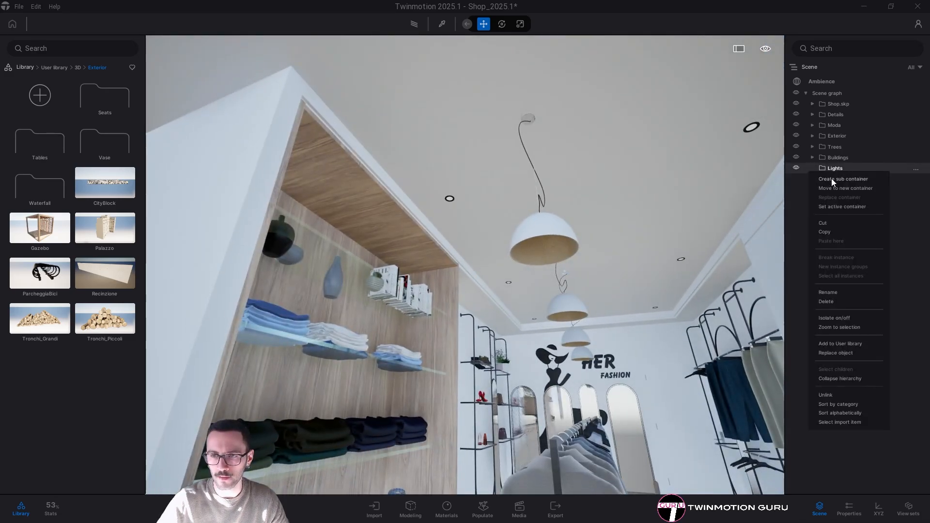
pyautogui.click(832, 179)
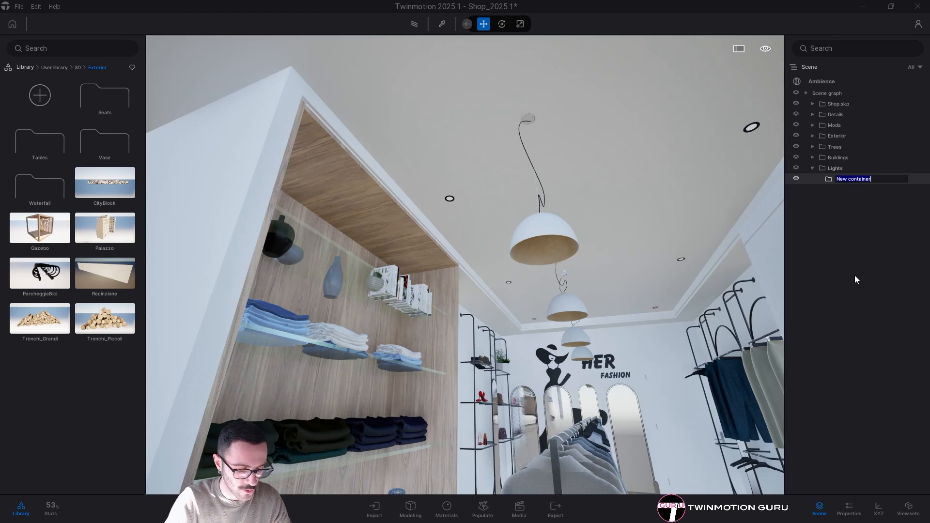
pyautogui.write('Room1')
pyautogui.press('Return')
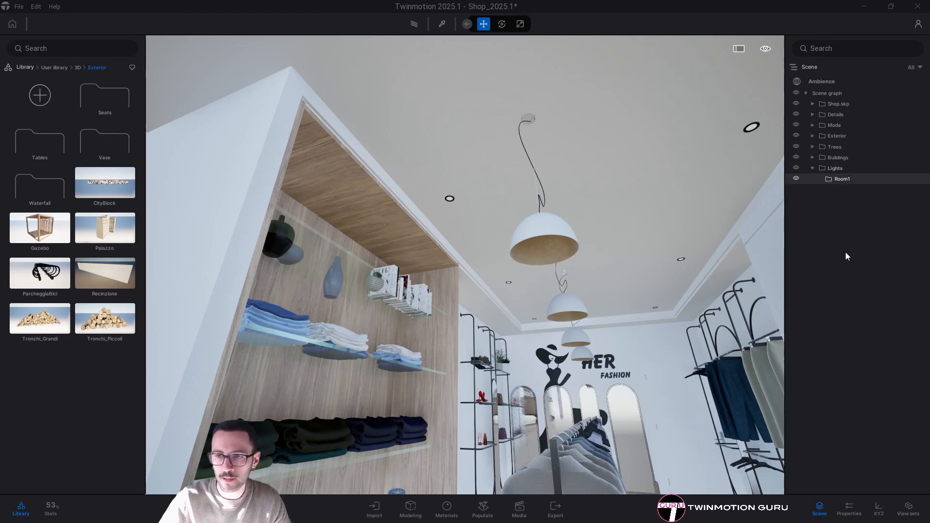
pyautogui.rightClick(835, 164)
pyautogui.click(829, 176)
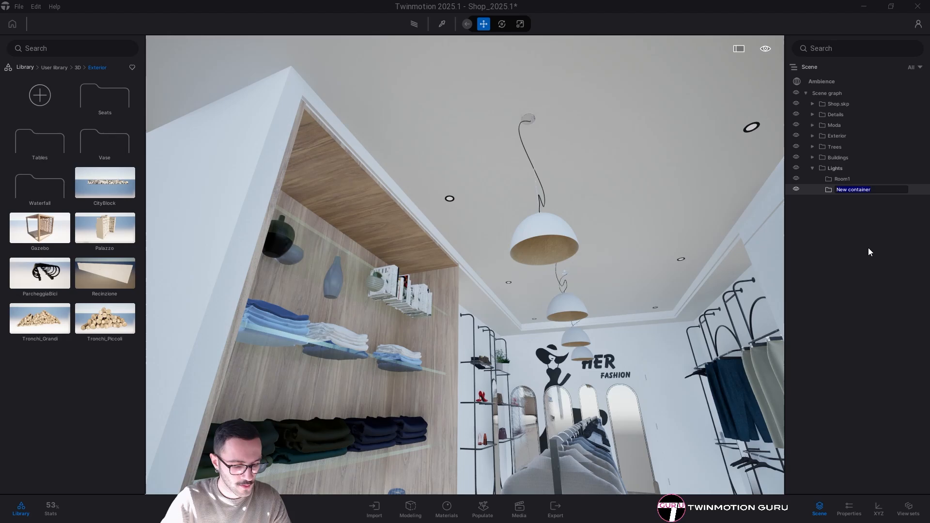
pyautogui.write('Room2')
pyautogui.press('Return')
# Create a sub container named Spotlights Wall inside Room1
pyautogui.rightClick(841, 179)
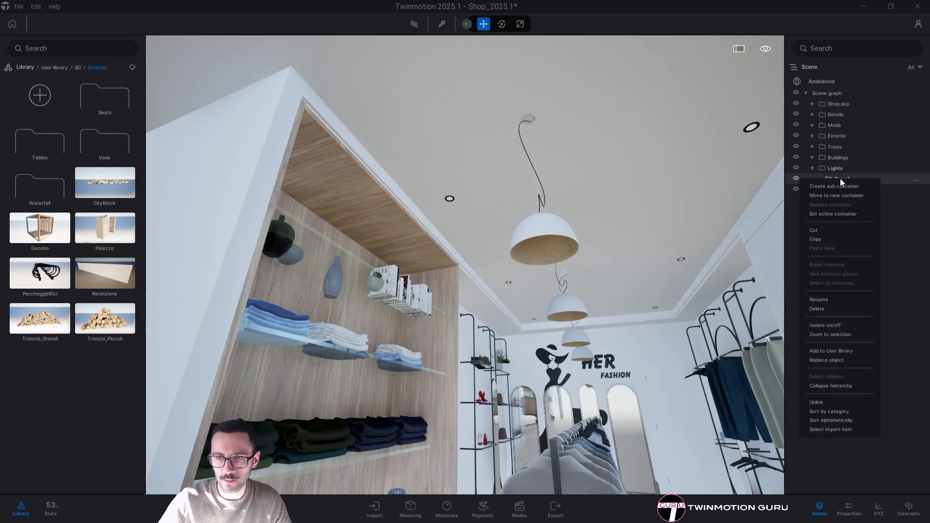
pyautogui.click(833, 185)
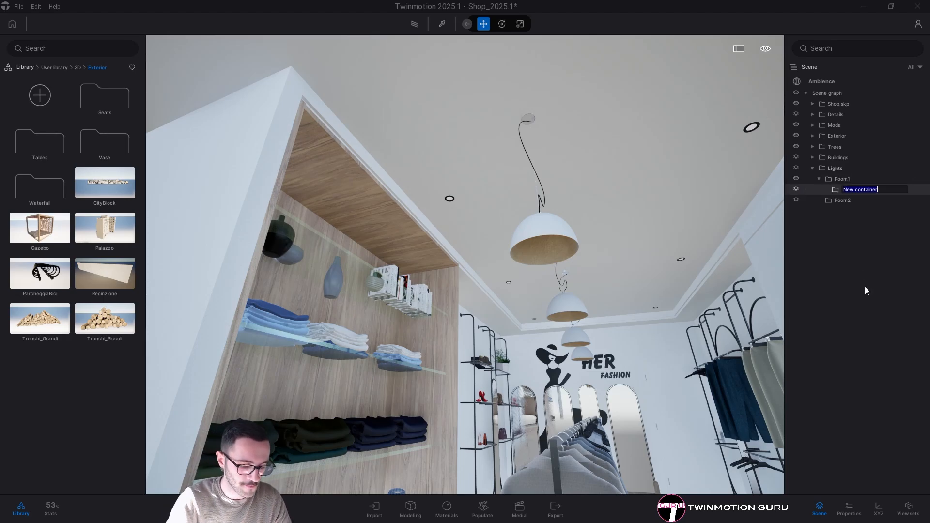
pyautogui.write('Spotlight')
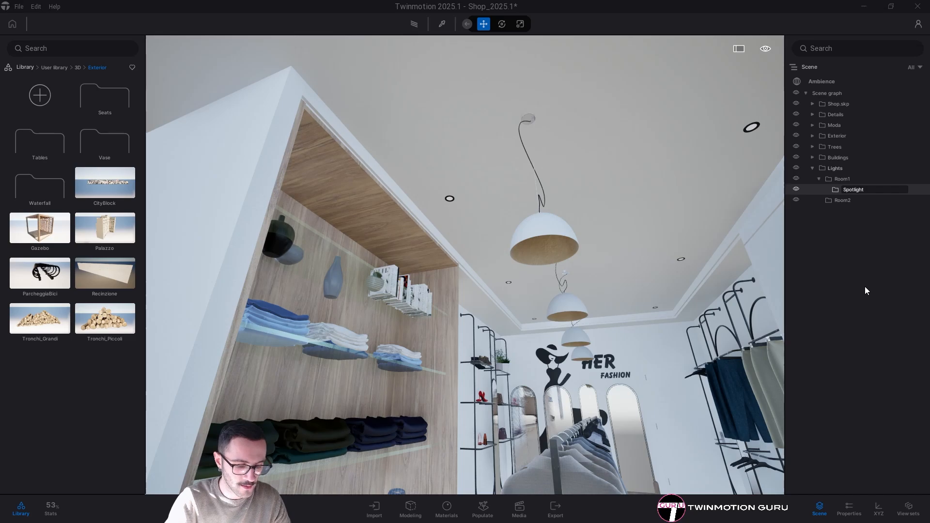
pyautogui.write('s Wall')
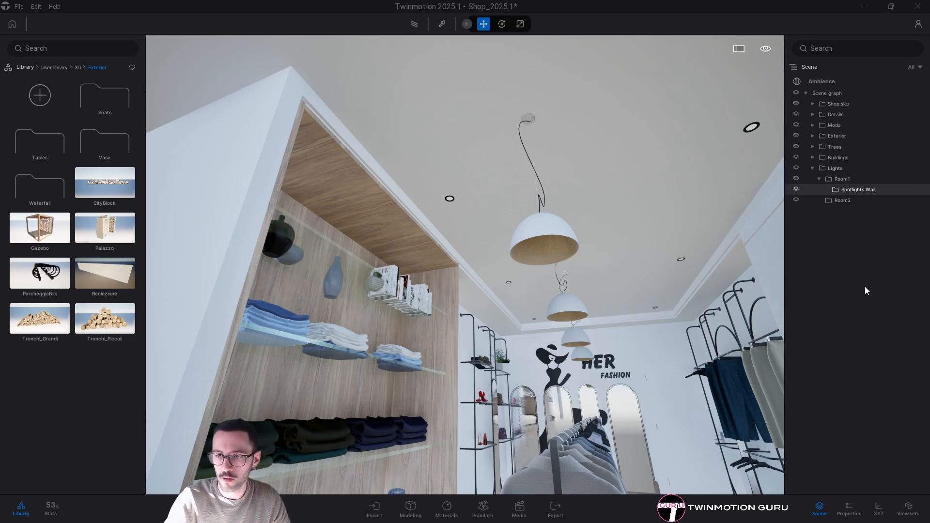
pyautogui.press('Return')
# Add a sub container named Spotlights Center to Room1
pyautogui.rightClick(842, 180)
pyautogui.click(831, 190)
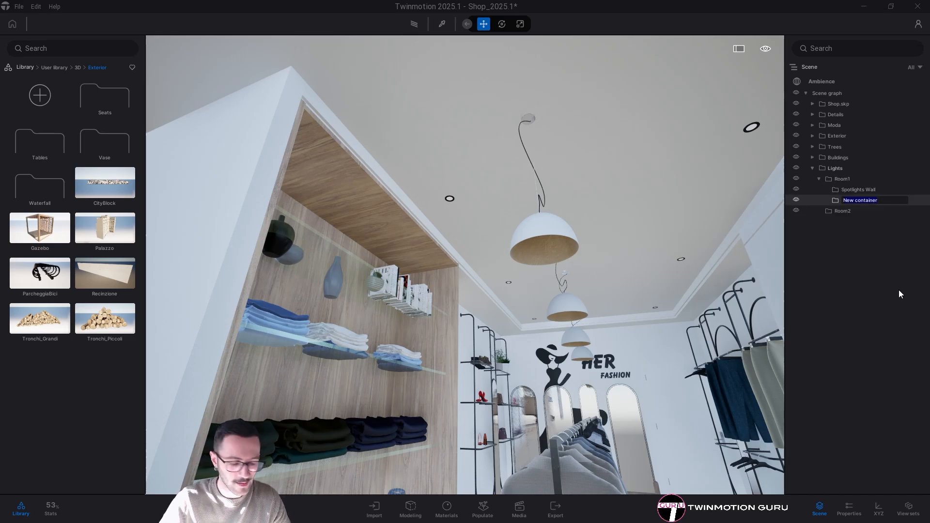
pyautogui.write('Spor')
pyautogui.press('BackSpace')
pyautogui.write('tlights')
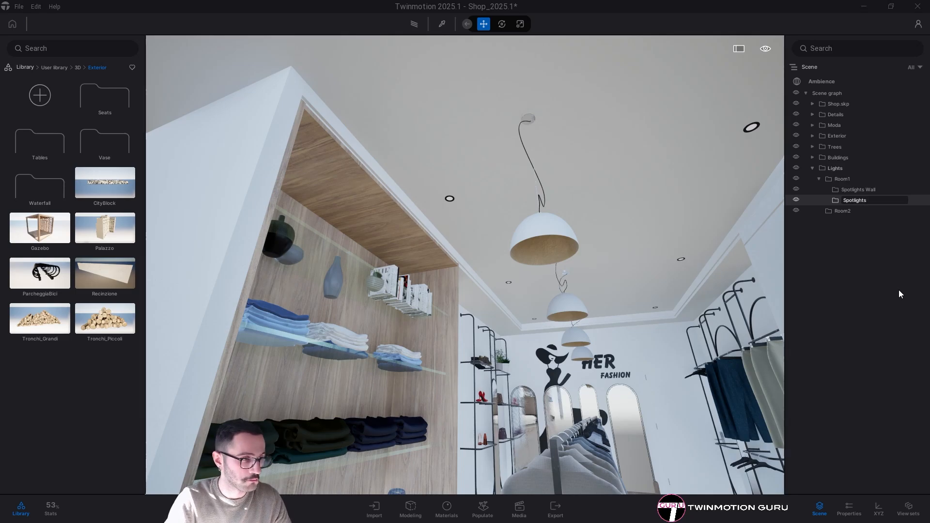
pyautogui.write(' Center')
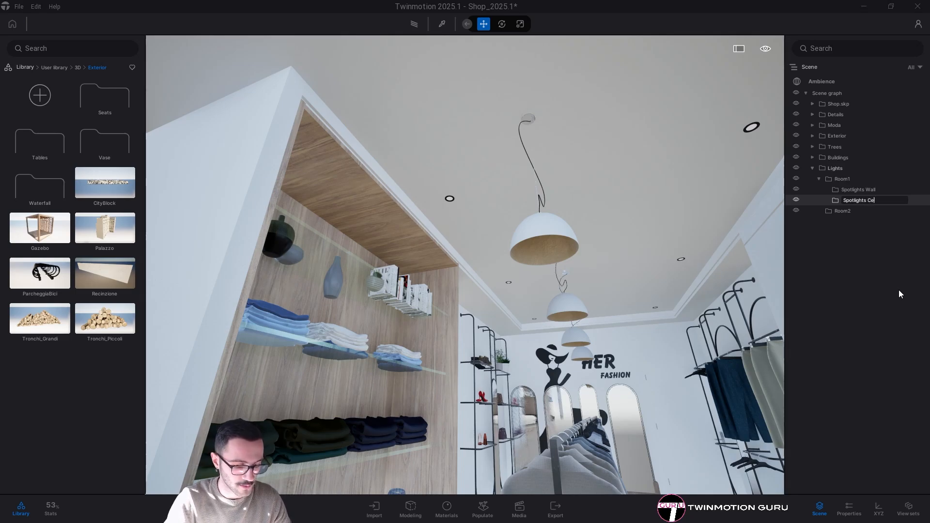
pyautogui.press('Return')
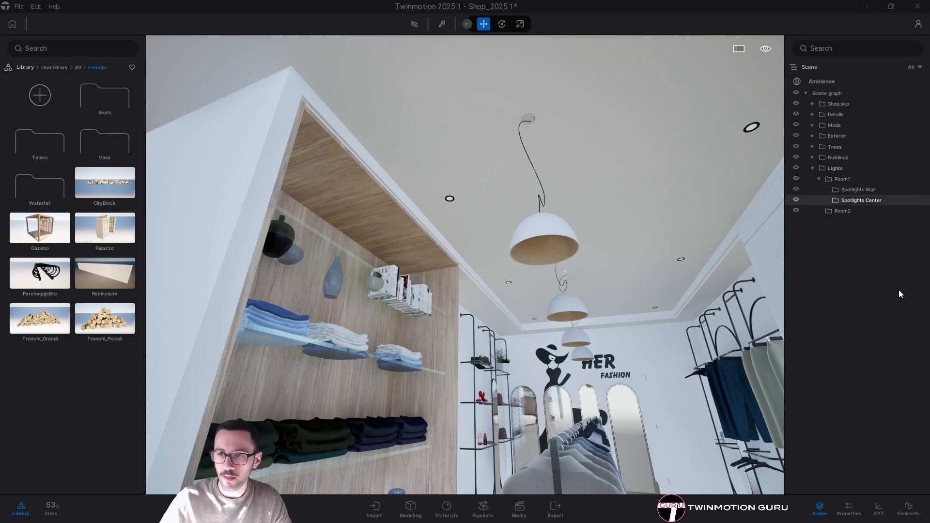
# Add a sub container named Missing Spotlight to Room1
pyautogui.rightClick(842, 179)
pyautogui.click(846, 188)
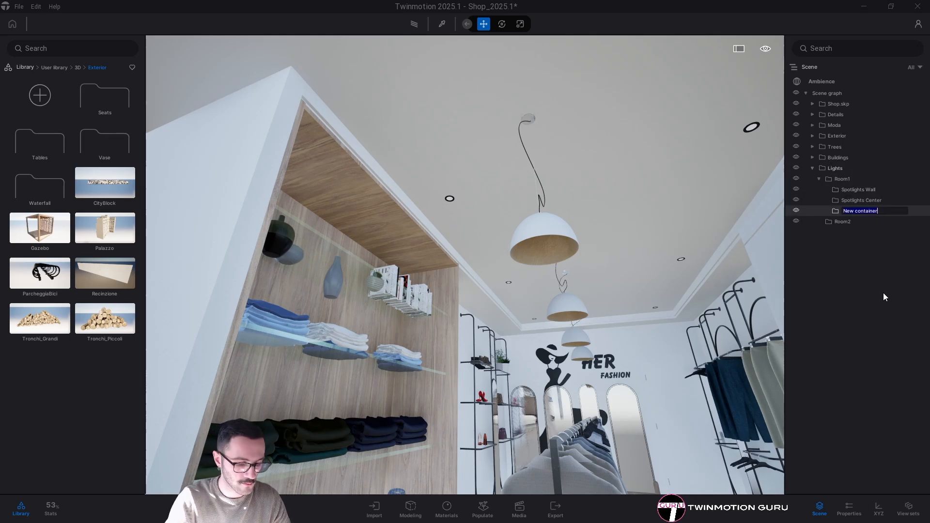
pyautogui.press('BackSpace')
pyautogui.write('Miss')
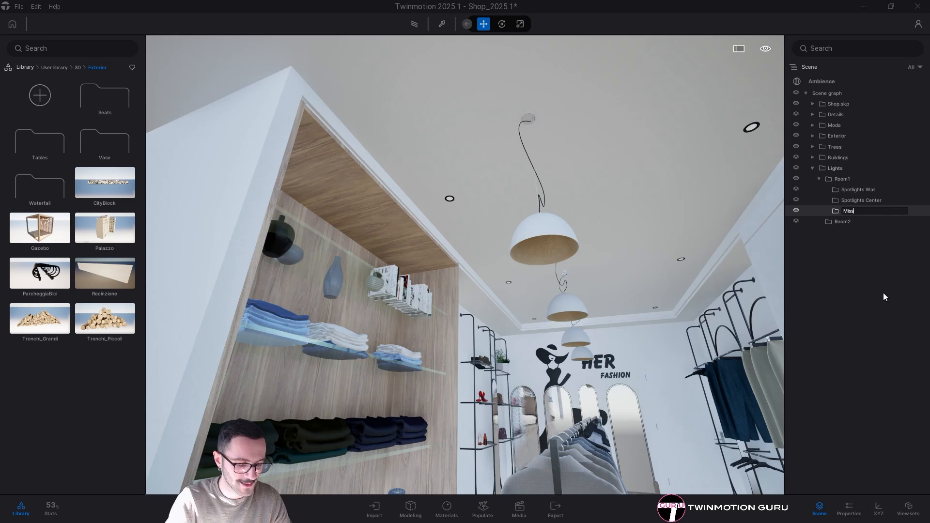
pyautogui.write('ing Spotlight')
pyautogui.press('Return')
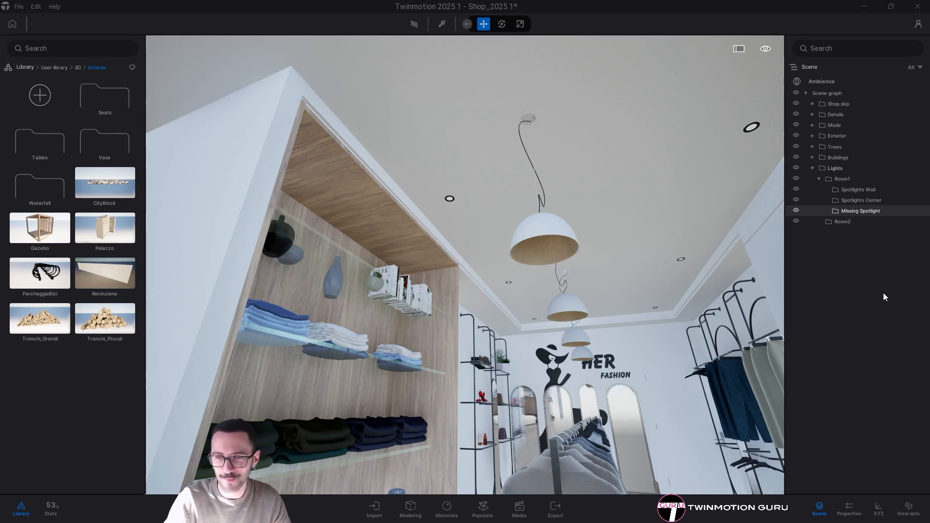
# Create a sub container named Sportlights Wall inside Room2
pyautogui.rightClick(838, 221)
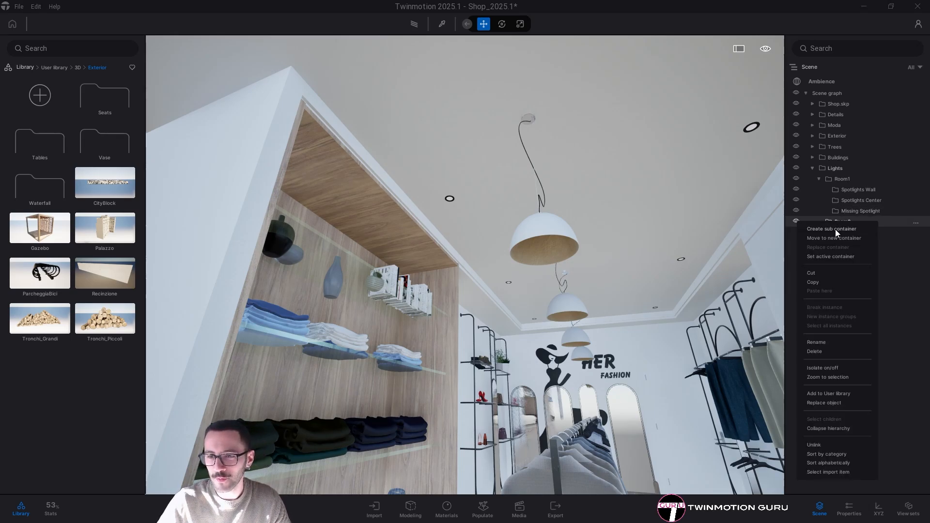
pyautogui.click(836, 229)
pyautogui.write('Sport')
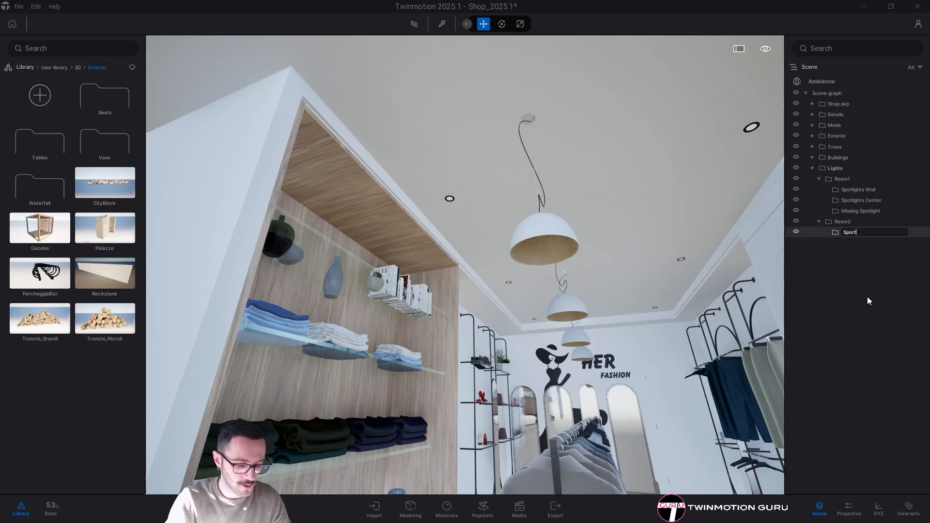
pyautogui.write('lights Wall')
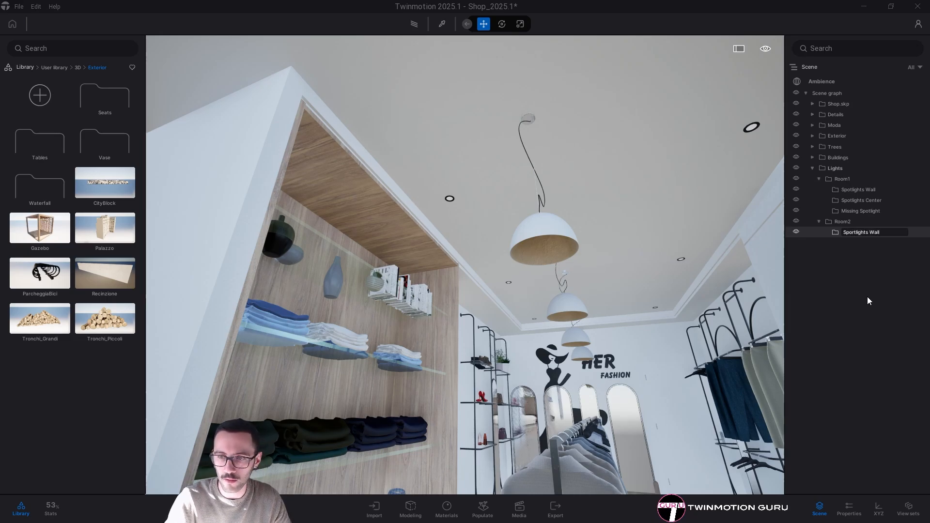
pyautogui.press('Return')
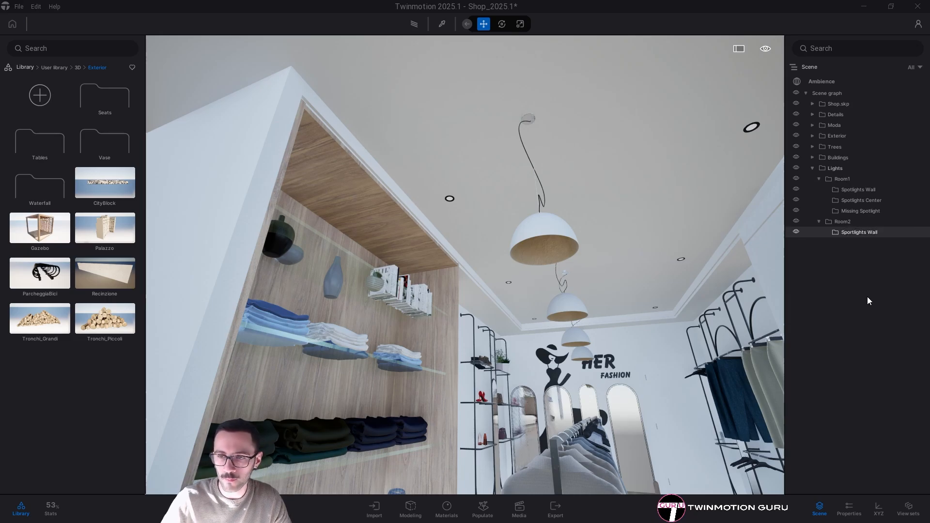
# Add a sub container named Spotlights center to Room2
pyautogui.rightClick(838, 222)
pyautogui.click(836, 227)
pyautogui.write('Spo')
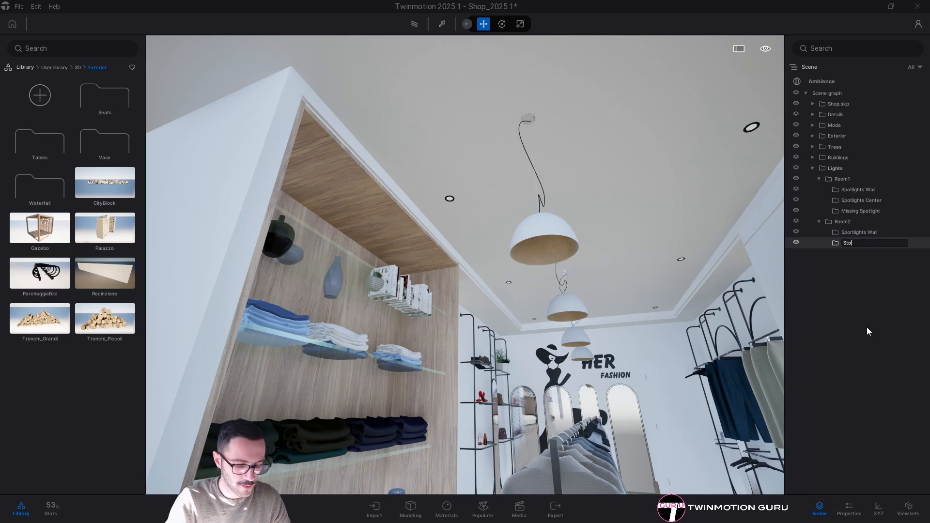
pyautogui.write('tlights ce')
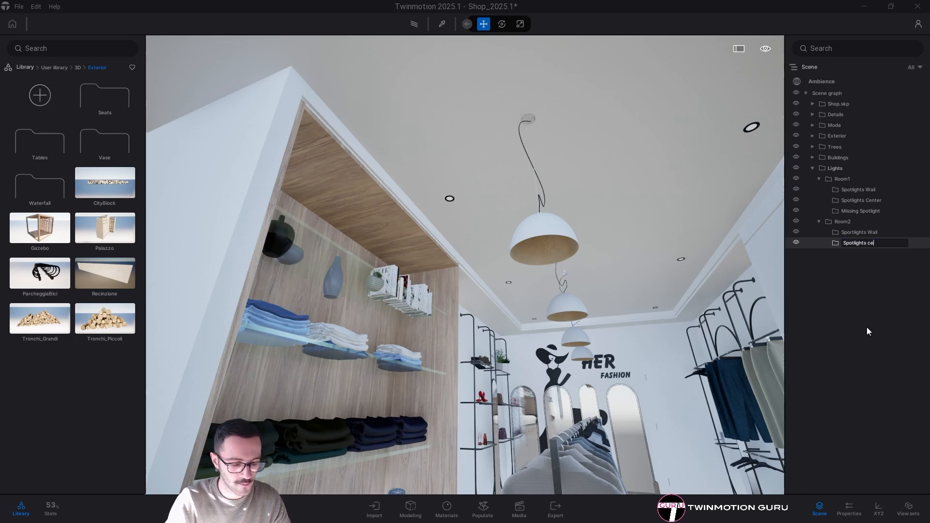
pyautogui.write('nter')
pyautogui.press('Return')
pyautogui.press('Escape')
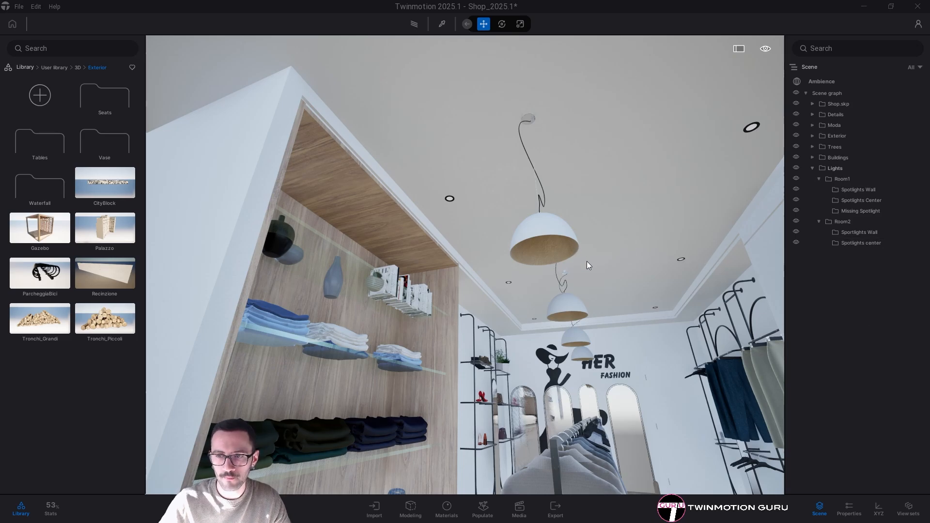
# Place a Spot light from the library's Lights category on a track spotlight facing the terrazzo wall, inside Room1's Spotlights Wall container
pyautogui.moveTo(587, 261); pyautogui.dragTo(415, 175, button='middle')
pyautogui.moveTo(415, 175); pyautogui.dragTo(424, 171, button='right')
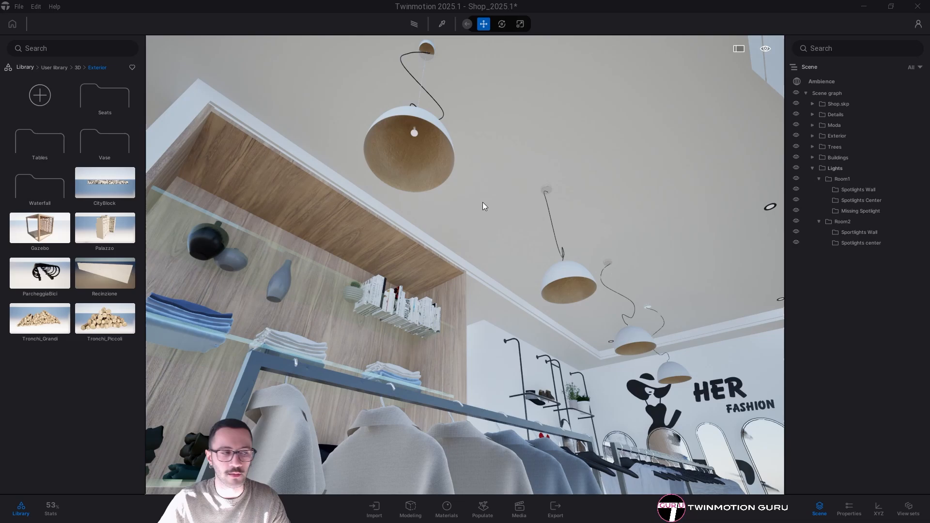
pyautogui.moveTo(483, 202); pyautogui.dragTo(204, 160, button='right')
pyautogui.press('w')
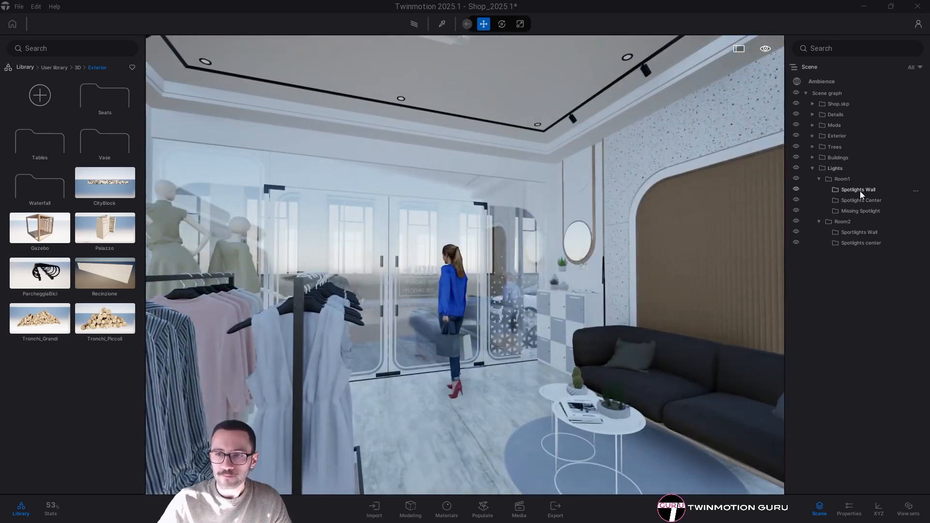
pyautogui.click(859, 191)
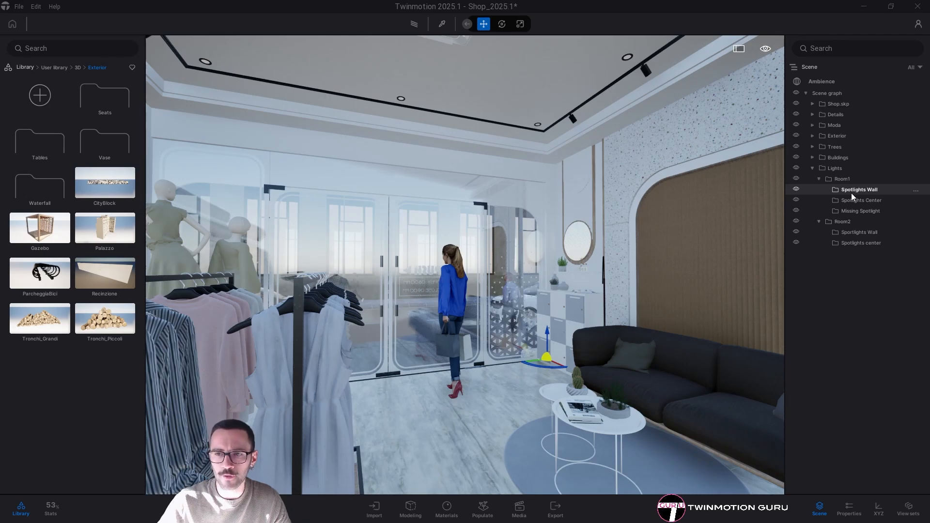
pyautogui.moveTo(573, 260); pyautogui.dragTo(557, 219, button='right')
pyautogui.press('w')
pyautogui.moveTo(620, 243); pyautogui.dragTo(669, 290, button='right')
pyautogui.moveTo(493, 221); pyautogui.dragTo(511, 191, button='right')
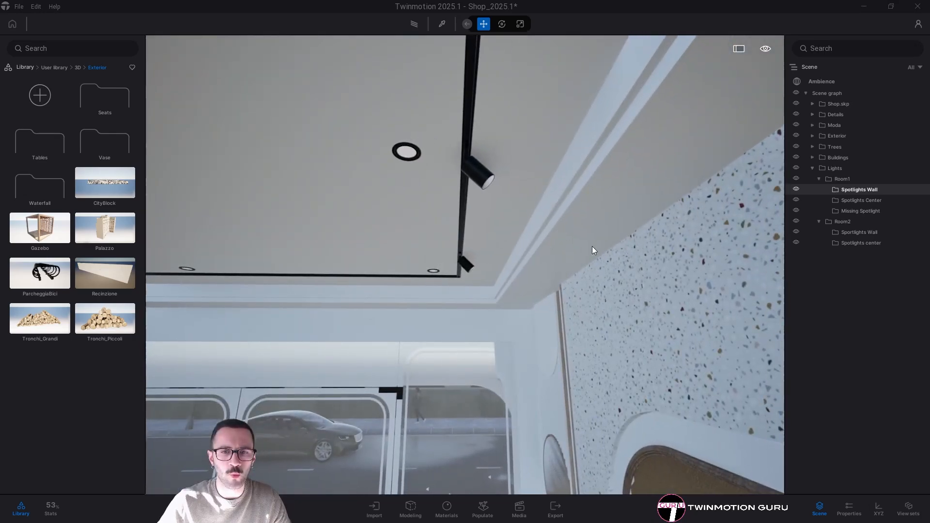
pyautogui.click(27, 68)
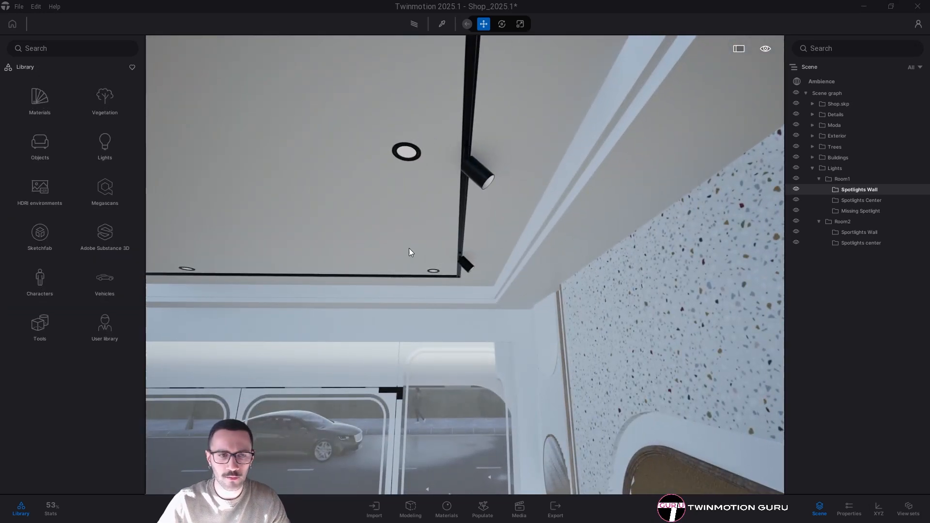
pyautogui.click(99, 151)
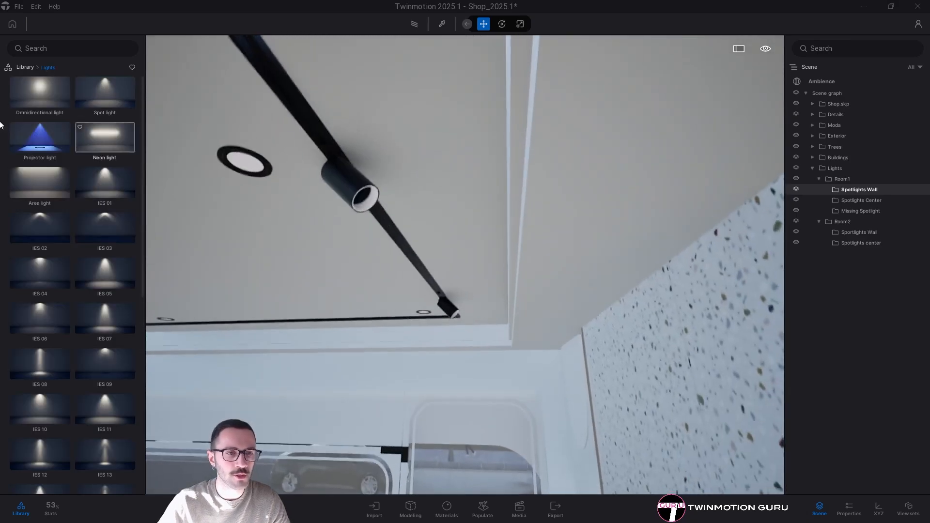
pyautogui.moveTo(91, 95); pyautogui.dragTo(365, 211)
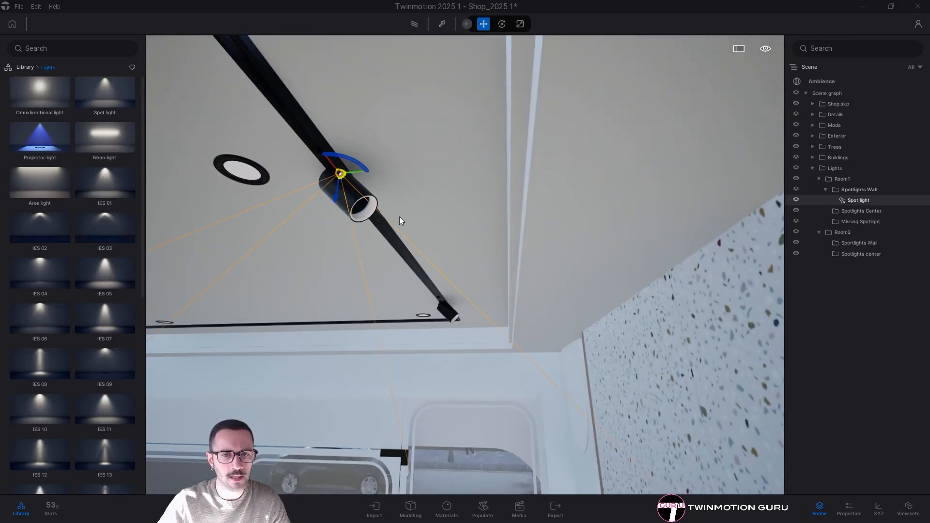
# Position the spot light at the mouth of the track fixture and rotate it to aim at the terrazzo wall
pyautogui.moveTo(399, 216); pyautogui.dragTo(401, 184, button='right')
pyautogui.press('Tab')
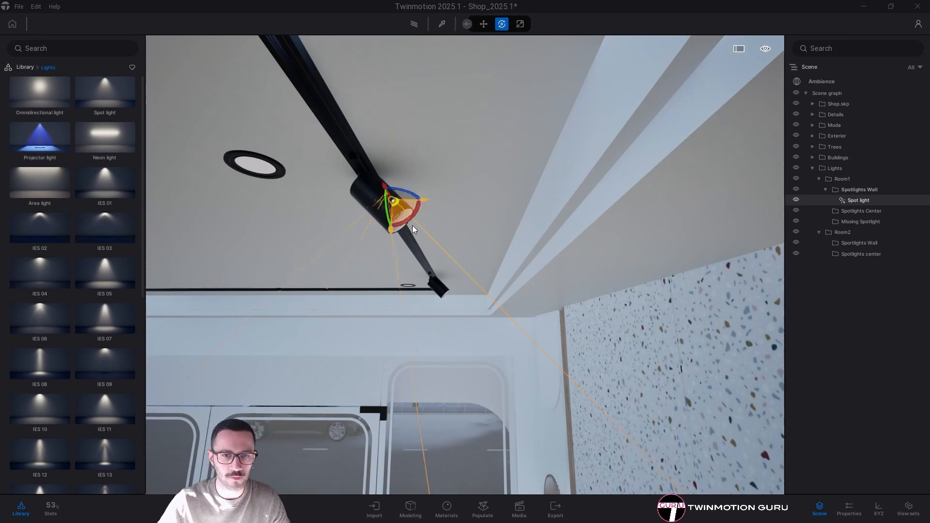
pyautogui.moveTo(424, 242); pyautogui.dragTo(484, 243, button='right')
pyautogui.moveTo(324, 153); pyautogui.dragTo(354, 154, button='right')
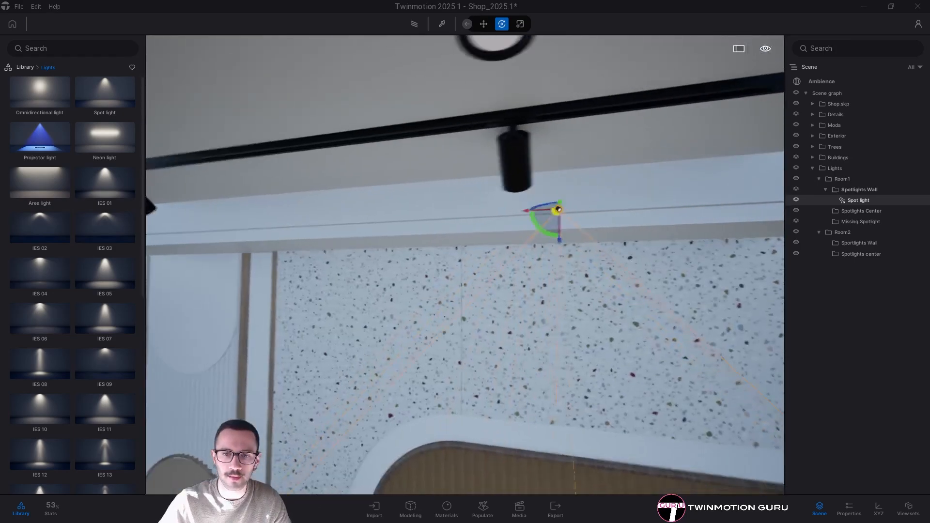
pyautogui.moveTo(470, 212); pyautogui.dragTo(452, 225, button='right')
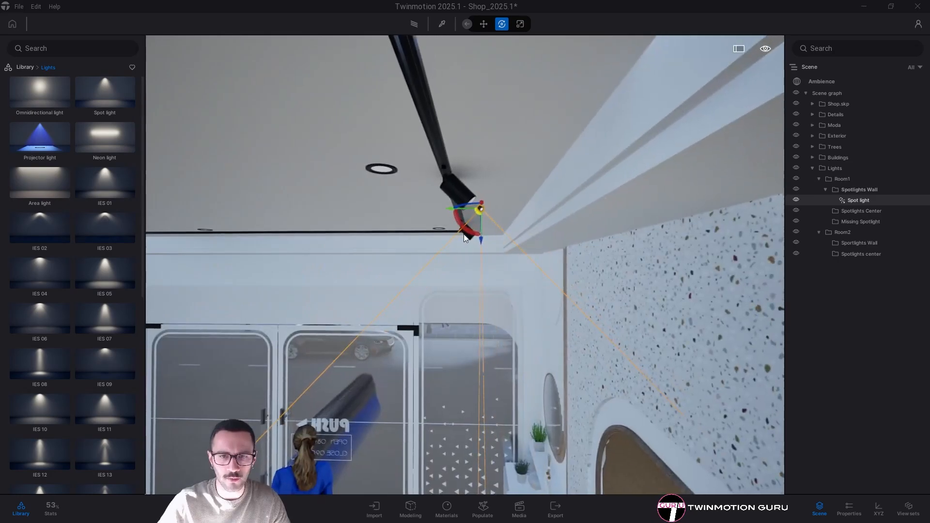
pyautogui.moveTo(468, 235); pyautogui.dragTo(504, 234)
pyautogui.moveTo(504, 234); pyautogui.dragTo(514, 205, button='right')
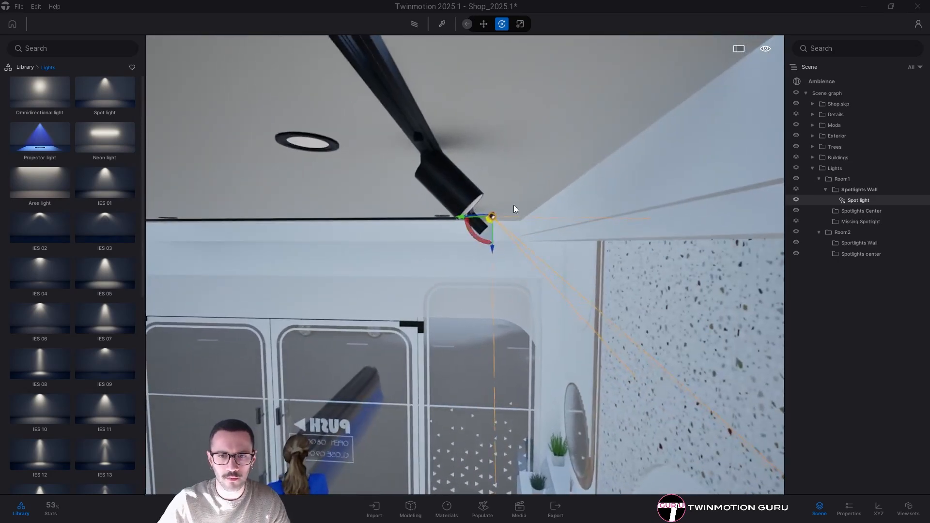
pyautogui.moveTo(481, 241); pyautogui.dragTo(451, 221)
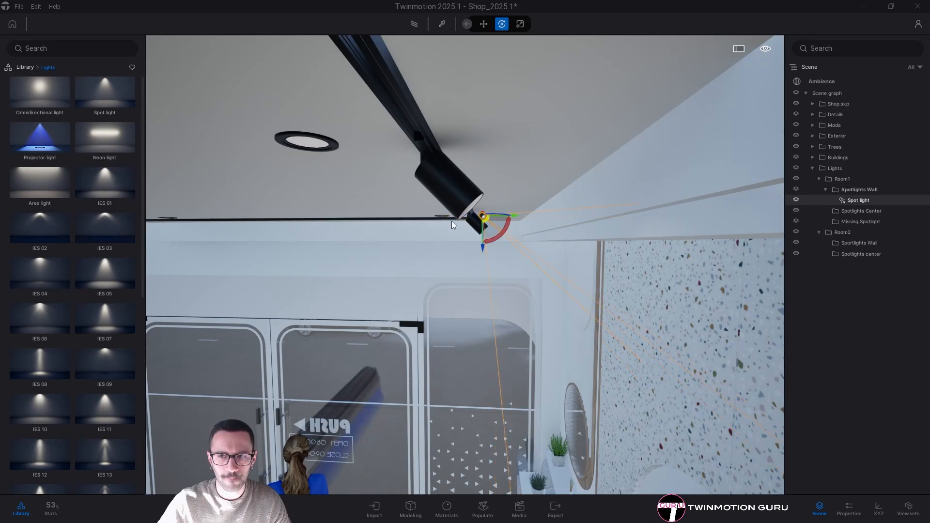
# Make one instance copy of the spot light along the track at the neighbouring fixture, with 0.98 m spacing
pyautogui.doubleClick(858, 201)
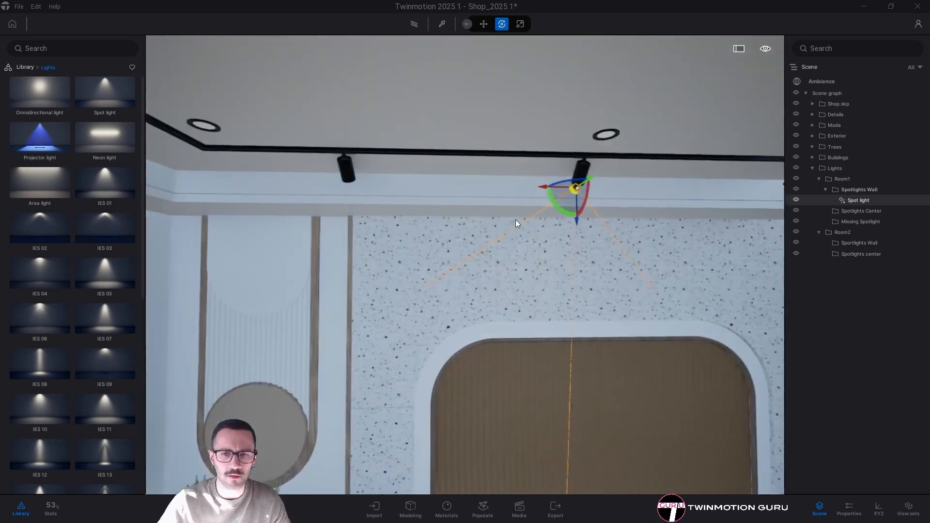
pyautogui.keyDown('alt'); pyautogui.moveTo(542, 188); pyautogui.dragTo(316, 207); pyautogui.keyUp('alt')
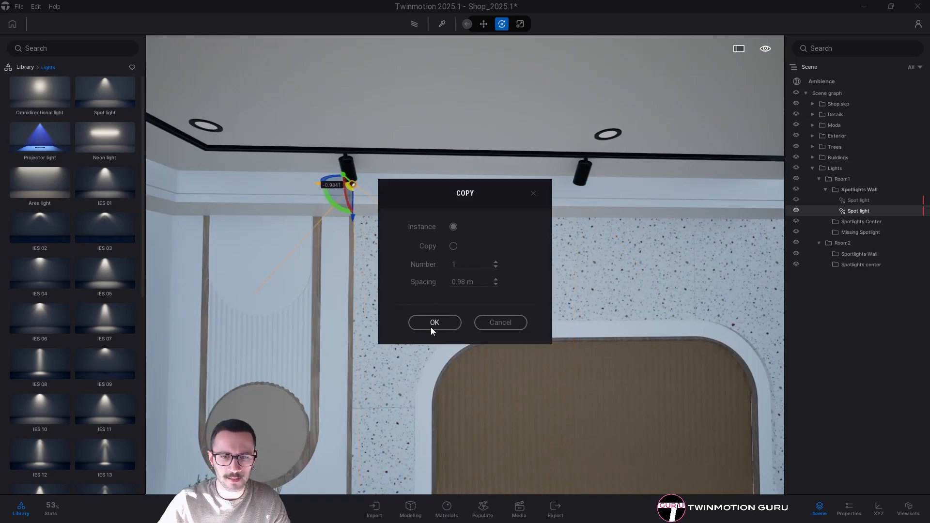
pyautogui.click(431, 328)
# Make another instance copy of the spot light at the track fixture nearest the reception counter, above the terrazzo wall
pyautogui.press('a')
pyautogui.moveTo(476, 186); pyautogui.dragTo(475, 186)
pyautogui.moveTo(475, 186); pyautogui.dragTo(707, 191, button='right')
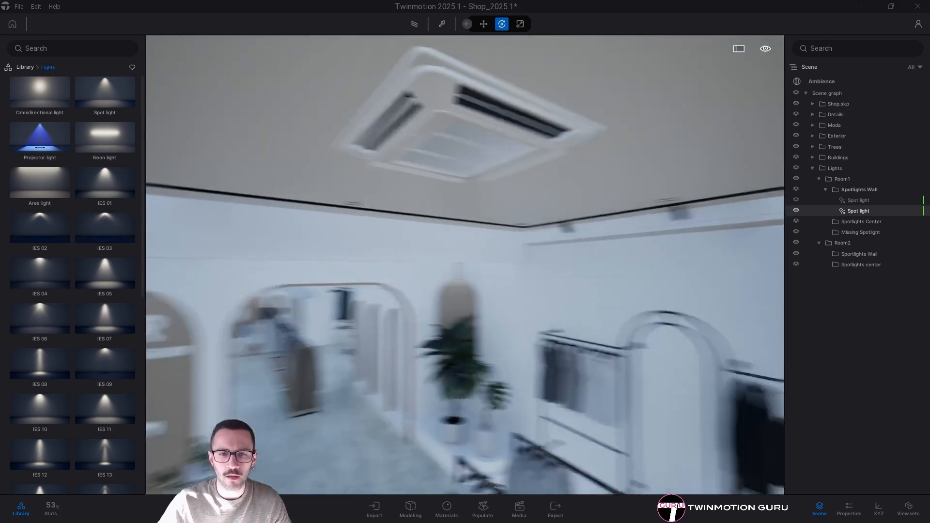
pyautogui.moveTo(320, 229); pyautogui.dragTo(382, 231, button='right')
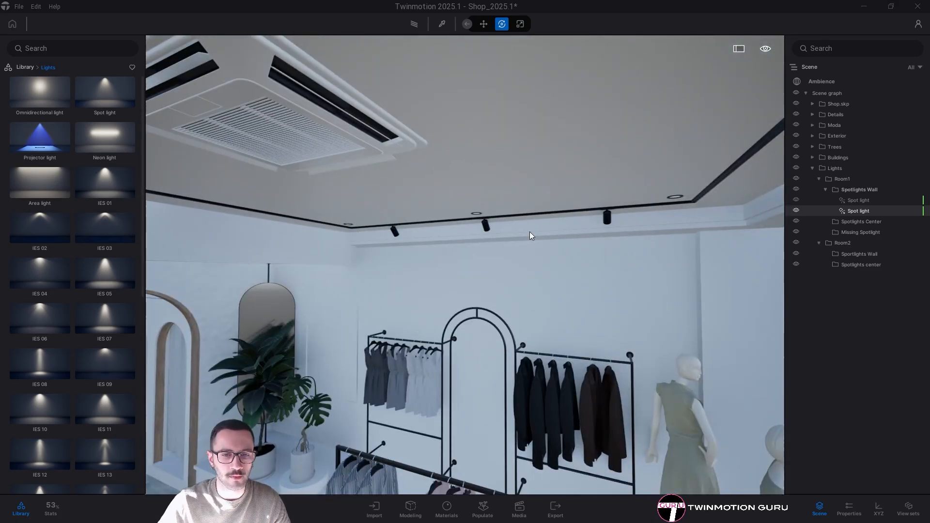
pyautogui.moveTo(530, 232); pyautogui.dragTo(600, 226, button='right')
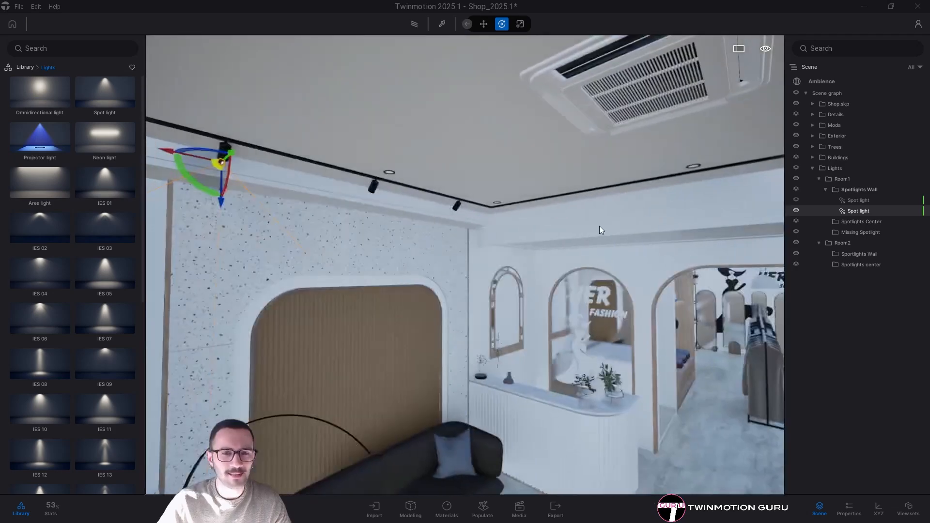
pyautogui.moveTo(316, 134); pyautogui.dragTo(442, 176, button='right')
pyautogui.press('w')
pyautogui.press('w')
pyautogui.moveTo(427, 228); pyautogui.dragTo(427, 131, button='right')
pyautogui.press('w')
pyautogui.press('s')
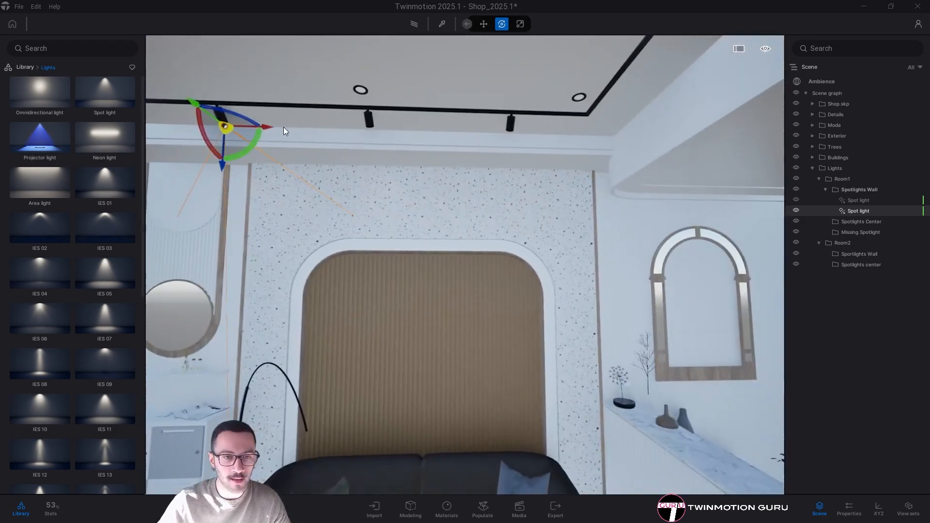
pyautogui.keyDown('alt'); pyautogui.moveTo(269, 128); pyautogui.dragTo(547, 163); pyautogui.keyUp('alt')
pyautogui.click(443, 328)
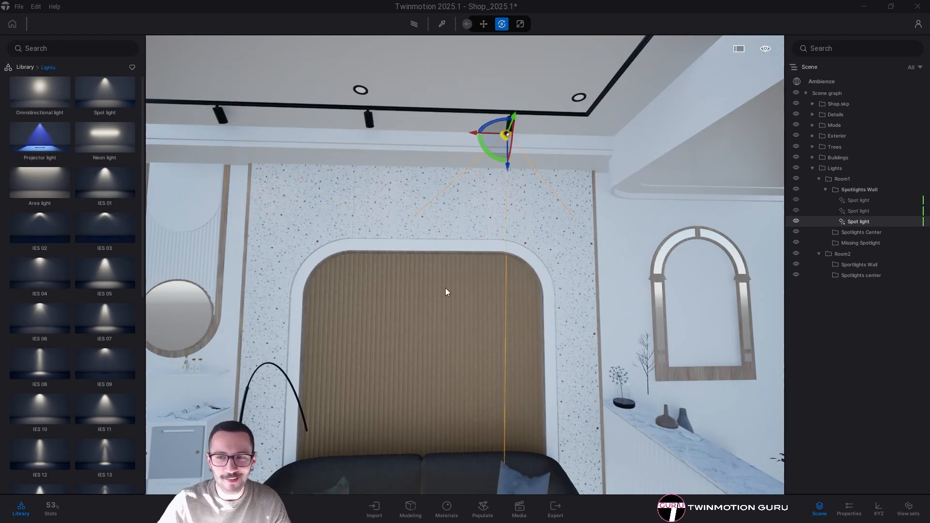
# Select the three wall spot lights and copy them once as instances towards the opposite side of Room1, with 2.02 m spacing
pyautogui.moveTo(445, 288); pyautogui.dragTo(445, 276, button='right')
pyautogui.press('s')
pyautogui.keyDown('shift'); pyautogui.click(848, 202); pyautogui.keyUp('shift')
pyautogui.press('s')
pyautogui.moveTo(232, 121)
pyautogui.mouseDown(button='right')
pyautogui.moveTo(242, 121)
pyautogui.moveTo(223, 114)
pyautogui.moveTo(232, 121)
pyautogui.mouseUp(button='right')
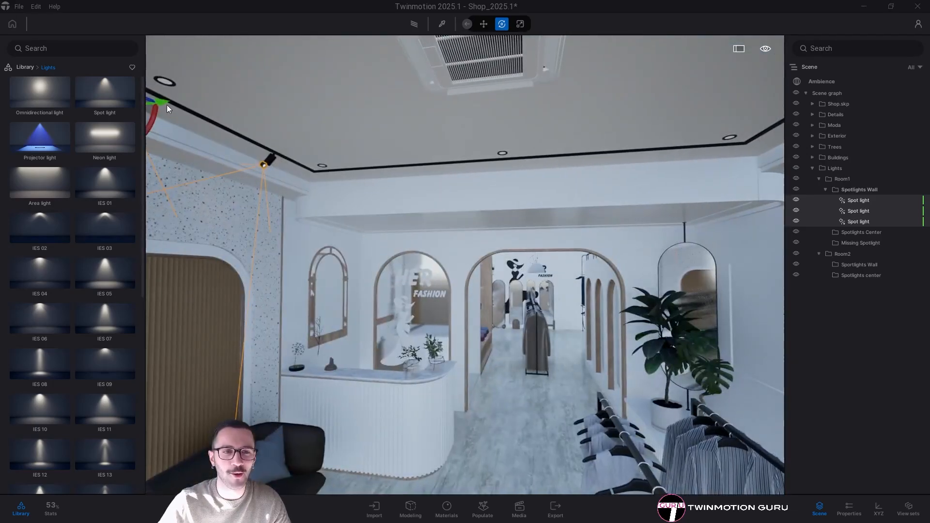
pyautogui.keyDown('alt'); pyautogui.moveTo(166, 103); pyautogui.dragTo(549, 131); pyautogui.keyUp('alt')
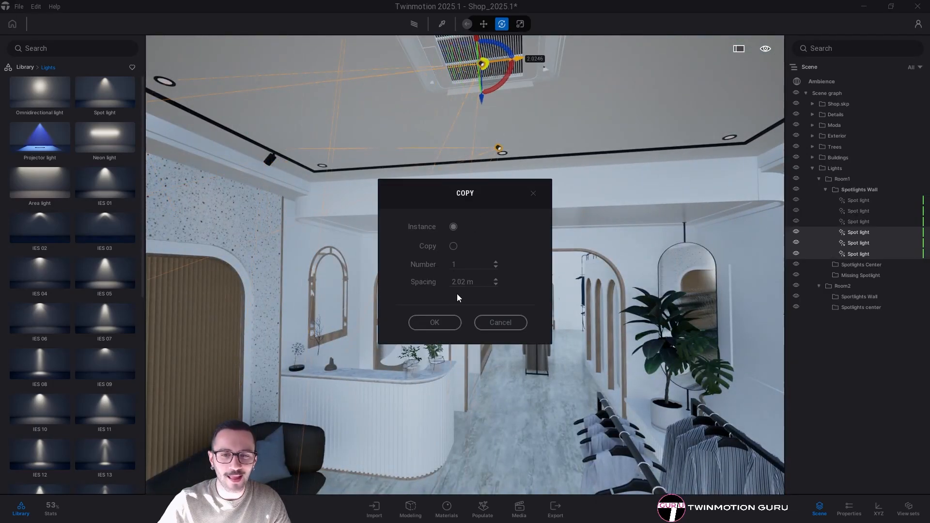
pyautogui.click(448, 318)
pyautogui.press('s')
pyautogui.moveTo(447, 316); pyautogui.dragTo(465, 298, button='right')
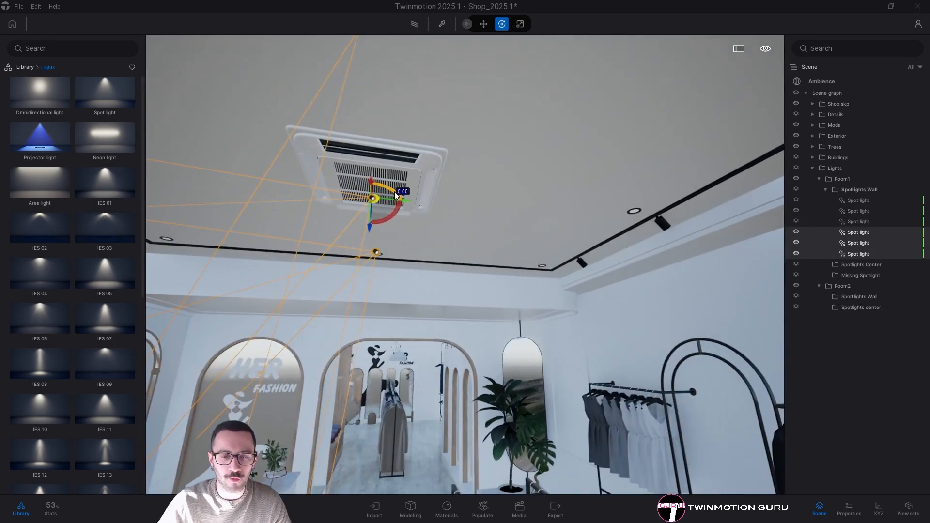
pyautogui.press('w')
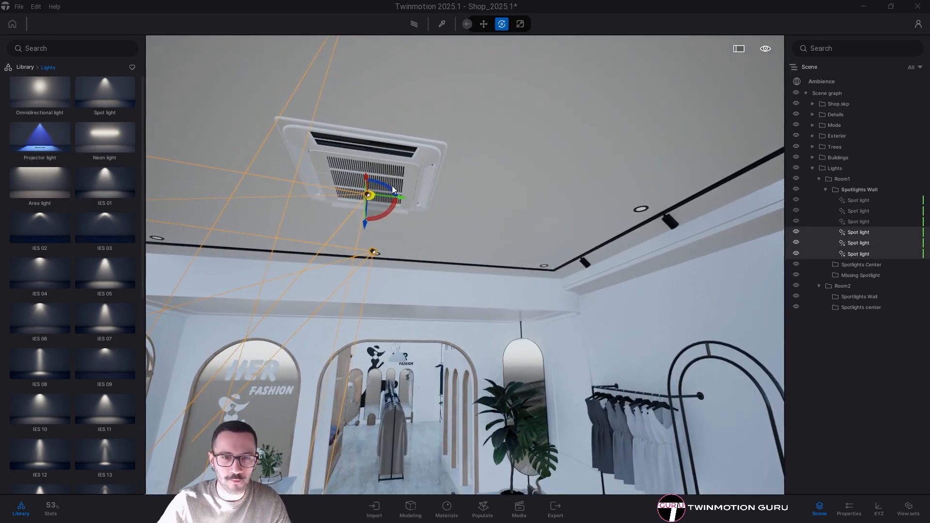
pyautogui.press('Num_Lock')
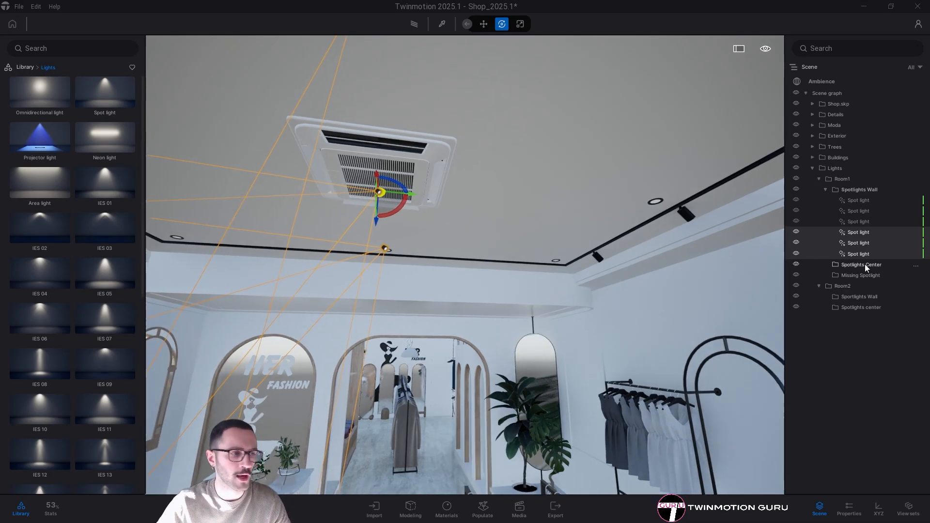
# Inspect the lights placed in both rooms and select the omnidirectional light inside the pendant lamp near the wooden shelves
pyautogui.moveTo(499, 216); pyautogui.dragTo(457, 187, button='right')
pyautogui.moveTo(422, 176)
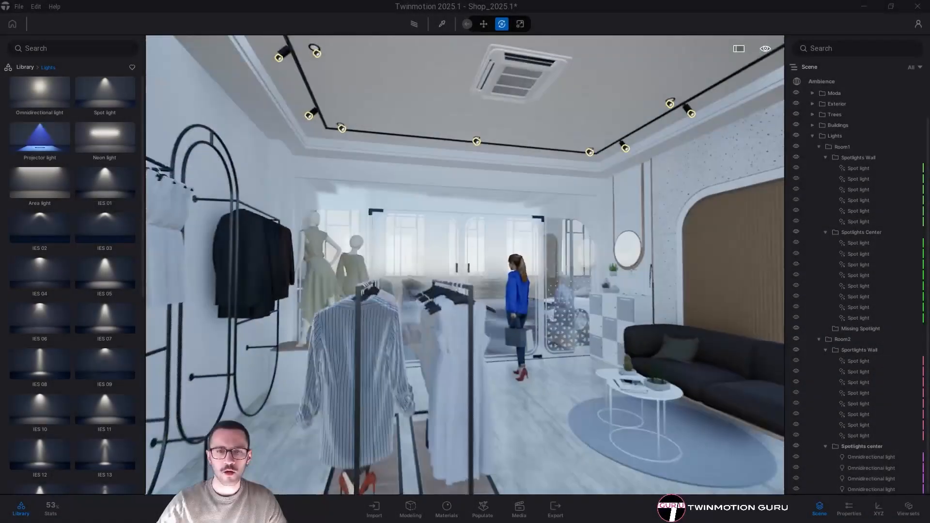
pyautogui.press('Up')
pyautogui.moveTo(368, 252); pyautogui.dragTo(478, 173, button='right')
pyautogui.press('w')
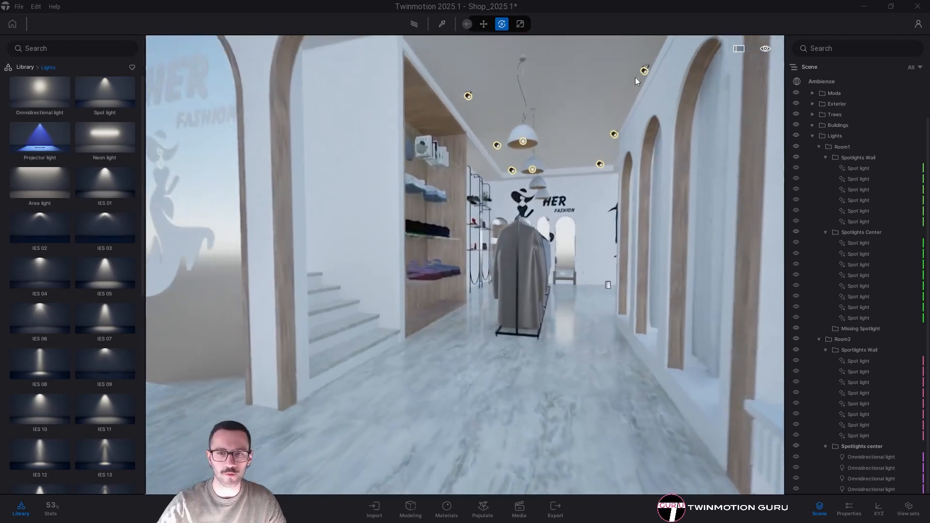
pyautogui.press('w')
pyautogui.moveTo(745, 351); pyautogui.dragTo(739, 233, button='right')
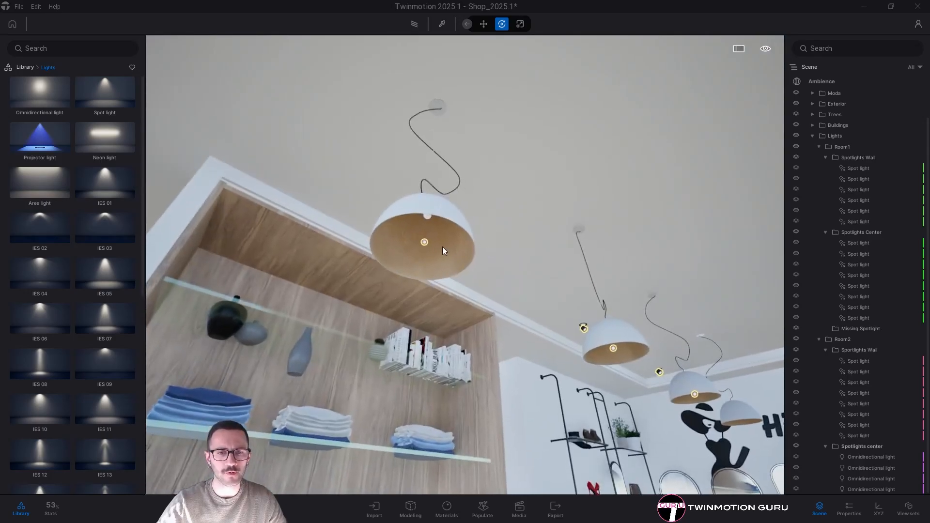
pyautogui.click(424, 215)
pyautogui.keyDown('shift'); pyautogui.moveTo(424, 215); pyautogui.dragTo(479, 263, button='middle'); pyautogui.keyUp('shift')
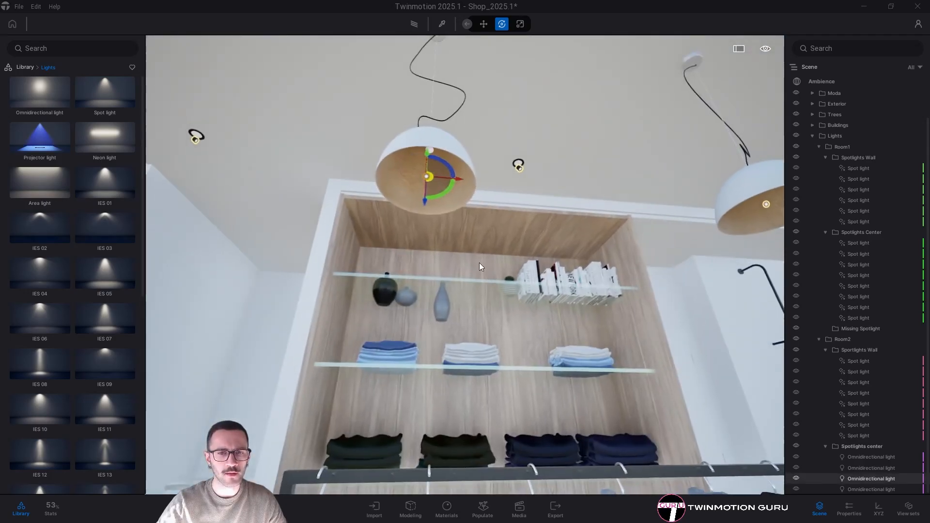
# Try replacing the pendant lamp's omnidirectional light with a new Omnidirectional light dropped onto the outside of the lampshade
pyautogui.keyDown('shift'); pyautogui.moveTo(458, 205); pyautogui.dragTo(472, 223, button='middle'); pyautogui.keyUp('shift')
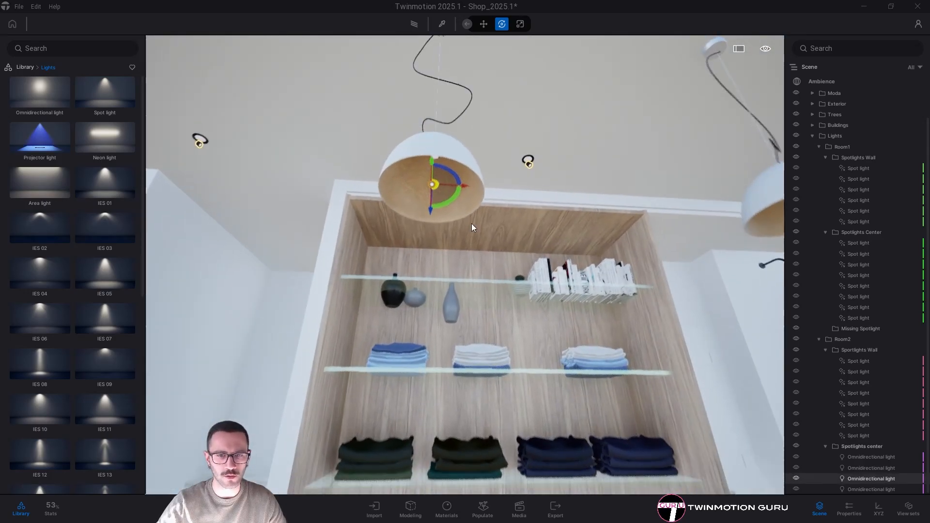
pyautogui.press('w')
pyautogui.press('Delete')
pyautogui.press('a')
pyautogui.press('w')
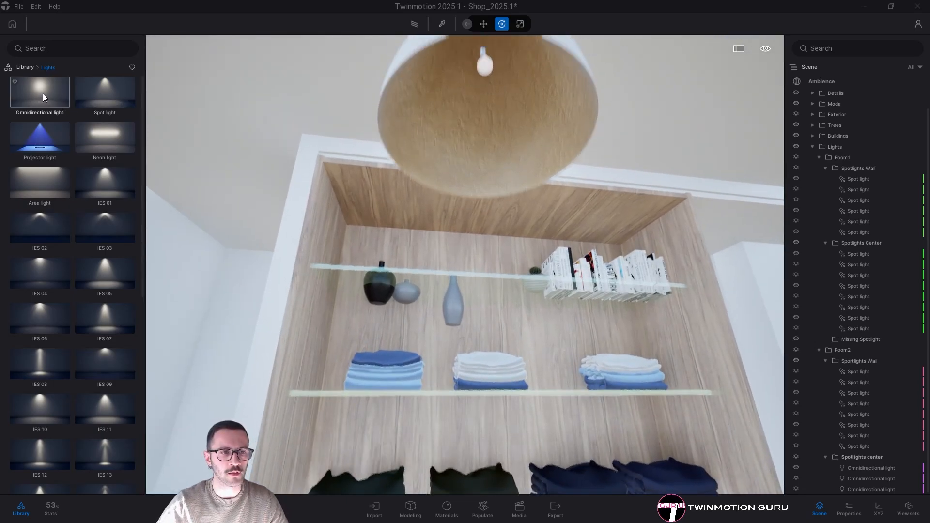
pyautogui.moveTo(42, 94); pyautogui.dragTo(517, 141)
pyautogui.press('s')
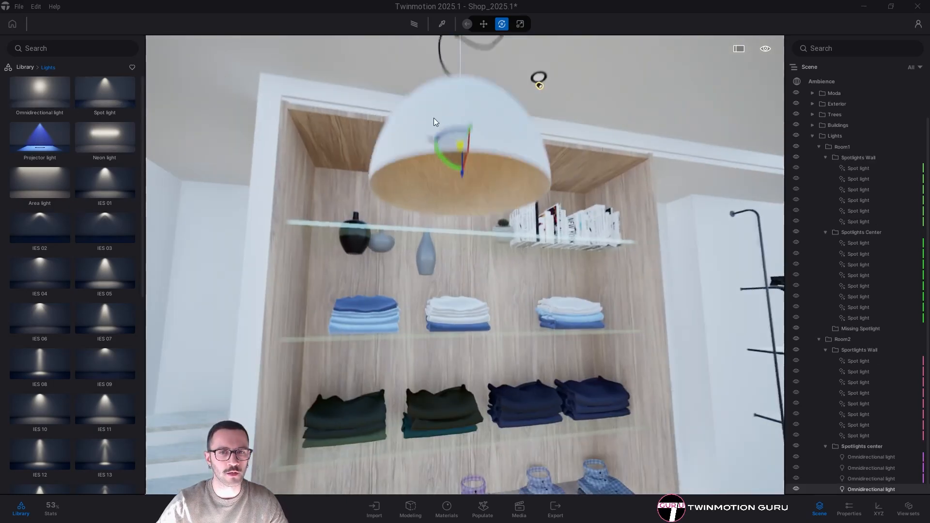
pyautogui.keyDown('shift'); pyautogui.moveTo(464, 199); pyautogui.dragTo(466, 233, button='middle'); pyautogui.keyUp('shift')
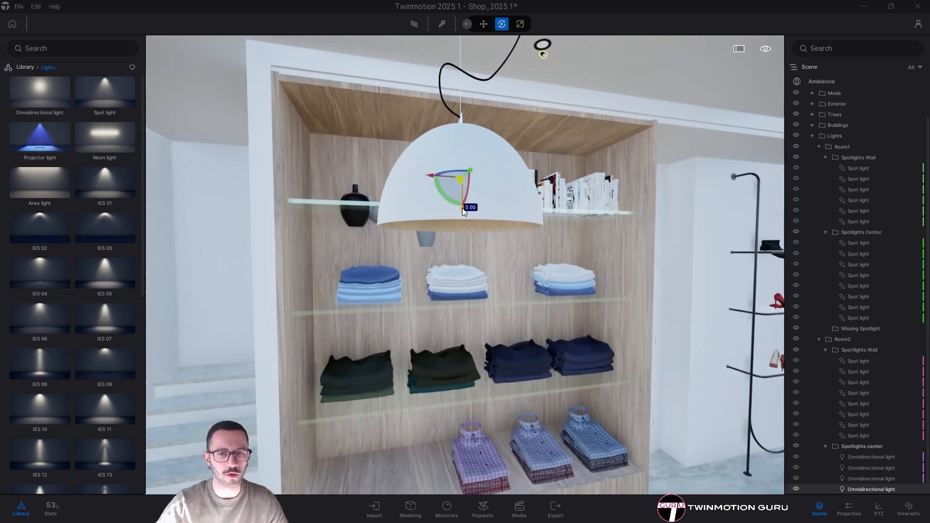
pyautogui.moveTo(490, 196); pyautogui.dragTo(582, 213, button='right')
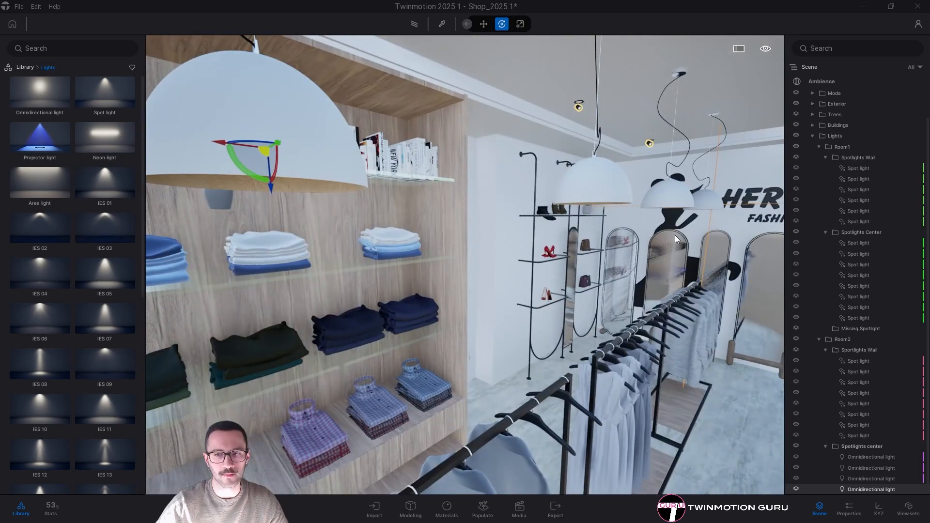
pyautogui.moveTo(624, 266); pyautogui.dragTo(553, 266, button='right')
pyautogui.moveTo(641, 271); pyautogui.dragTo(641, 208, button='middle')
# Undo the replacement light's placement and the deletion of the pendant lamp's original omnidirectional light
pyautogui.hotkey('ctrl', 'z')
pyautogui.hotkey('ctrl', 'z')
pyautogui.hotkey('ctrl', 'z')
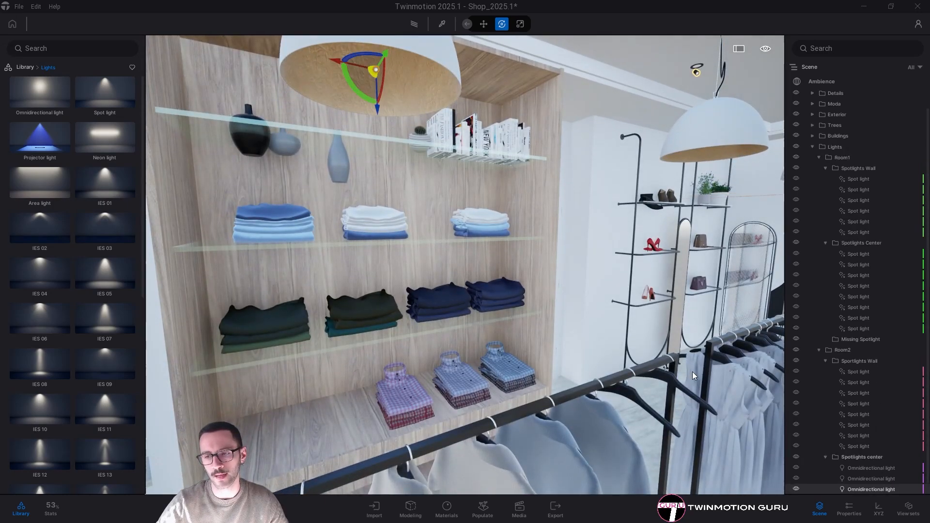
# Preview the pendant lamps' lighting with the Path tracer and return to real-time rendering
pyautogui.press('r')
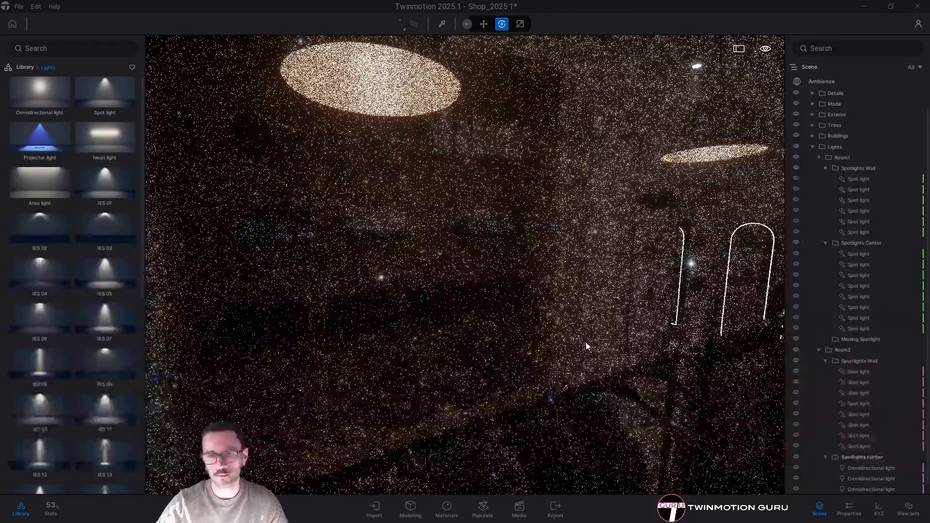
pyautogui.press('r')
pyautogui.scroll(-1, 916, 471)
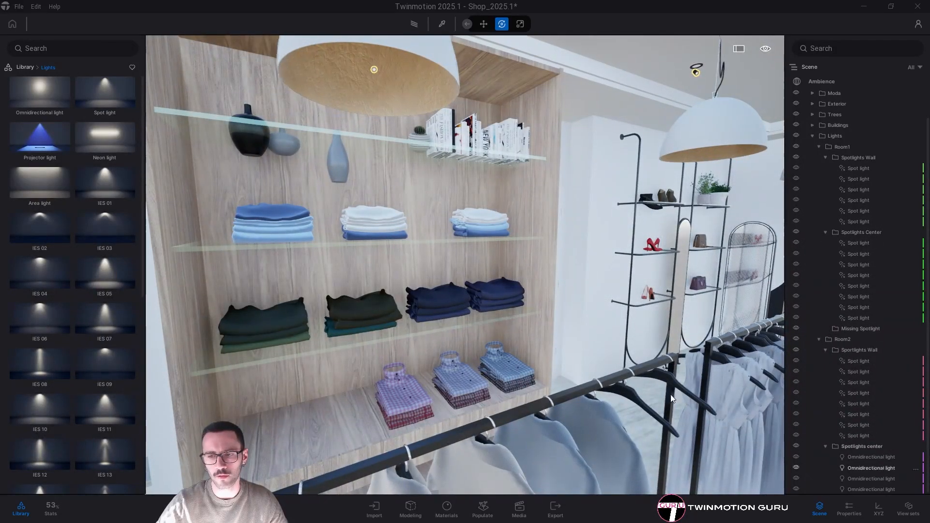
# Examine Room1's lights on the ceiling track by selecting all Spotlights Wall lights and all Spotlights Center lights in turn
pyautogui.moveTo(702, 395); pyautogui.dragTo(339, 281, button='right')
pyautogui.press('w')
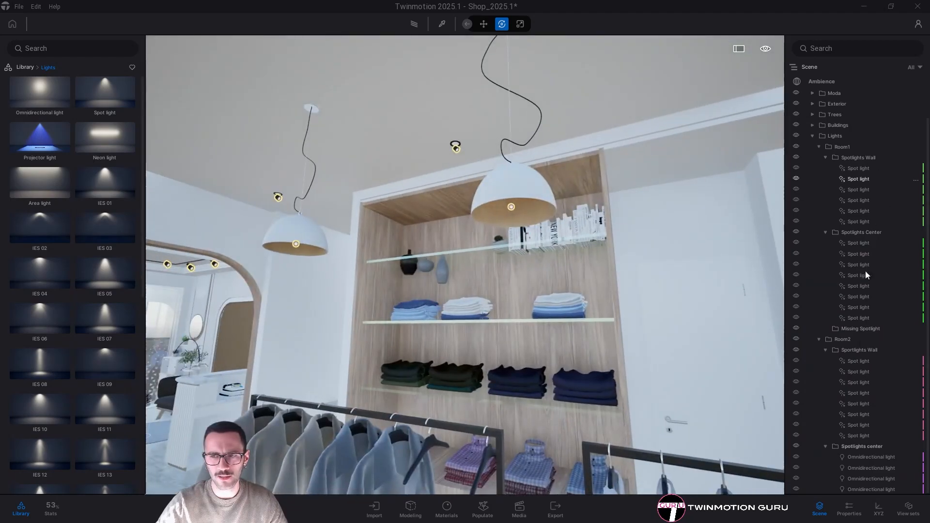
pyautogui.moveTo(590, 289); pyautogui.dragTo(685, 257, button='right')
pyautogui.press('w')
pyautogui.moveTo(577, 256); pyautogui.dragTo(633, 248, button='right')
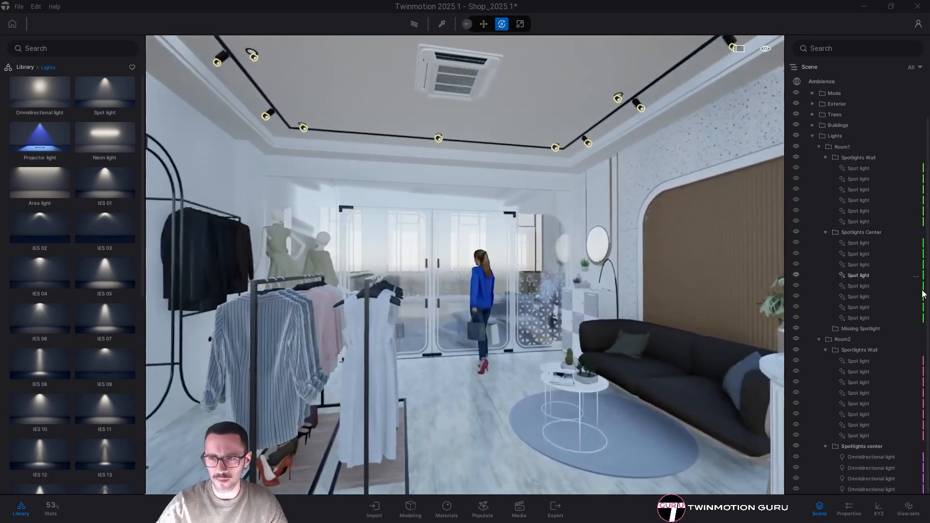
pyautogui.moveTo(722, 262); pyautogui.dragTo(644, 258, button='right')
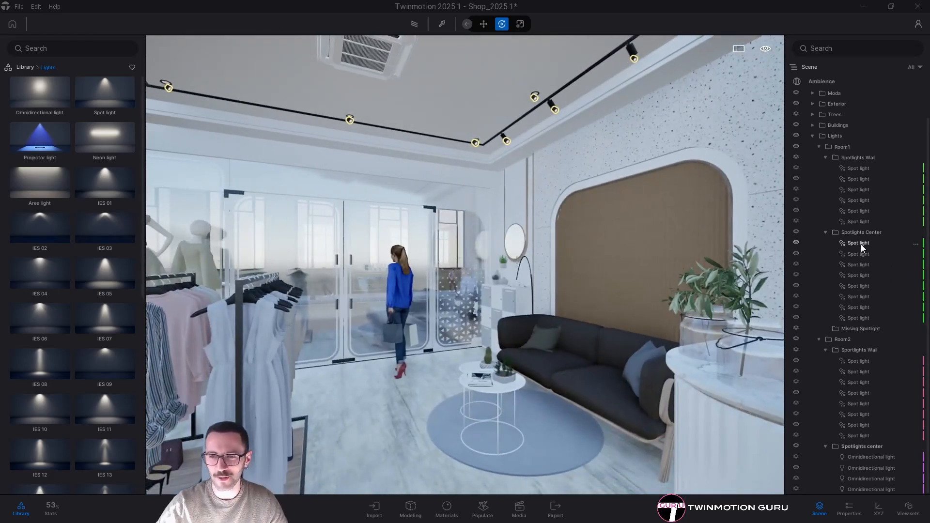
pyautogui.click(856, 168)
pyautogui.keyDown('shift'); pyautogui.click(856, 221); pyautogui.keyUp('shift')
pyautogui.press('f')
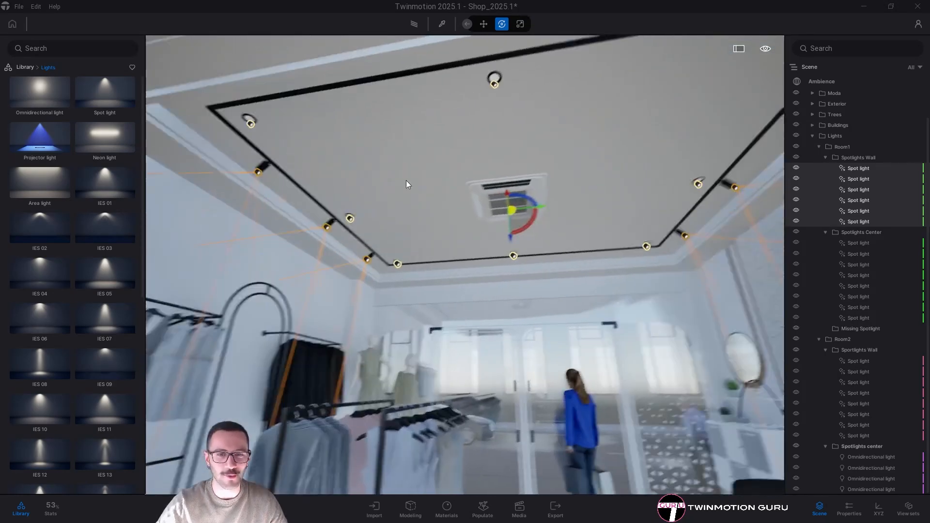
pyautogui.moveTo(275, 208); pyautogui.dragTo(350, 245, button='right')
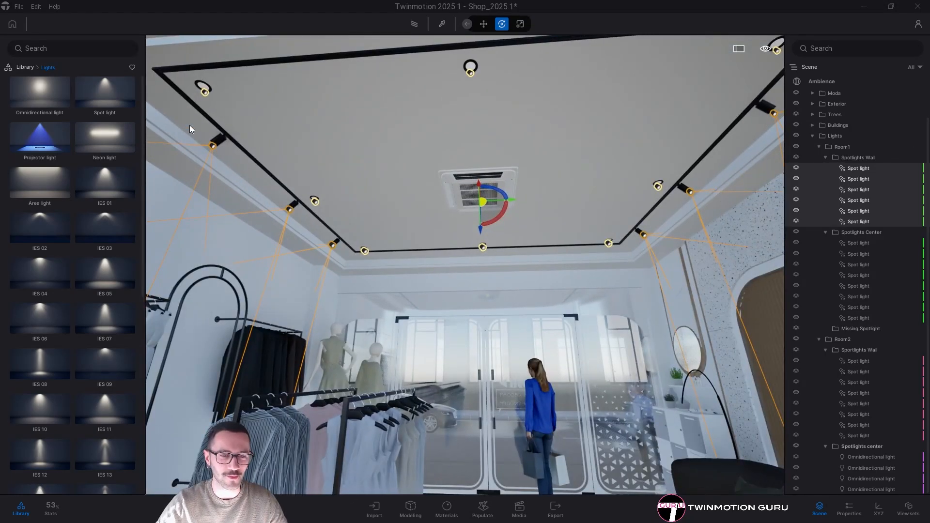
pyautogui.click(859, 242)
pyautogui.keyDown('shift'); pyautogui.click(860, 318); pyautogui.keyUp('shift')
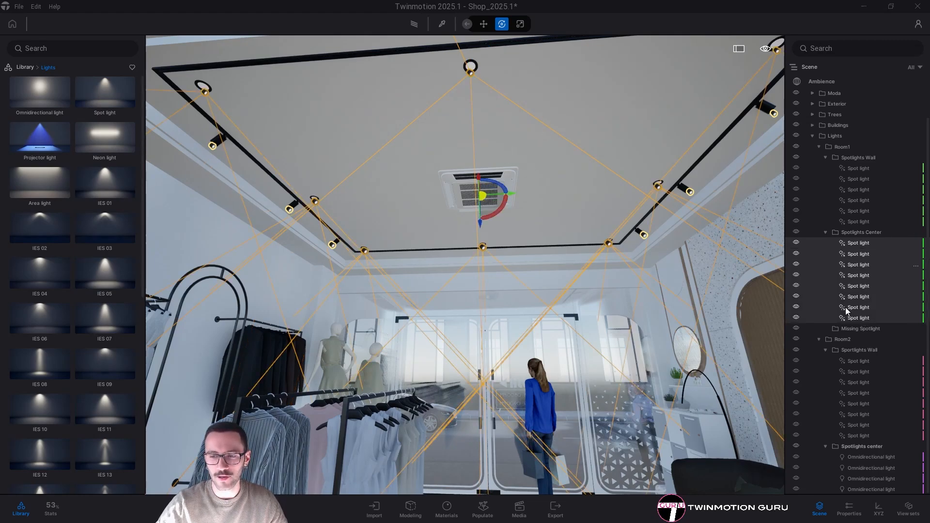
# Show the light properties and set the color temperature of the first spot light in Room1's Spotlights Center container to 11003K
pyautogui.click(849, 509)
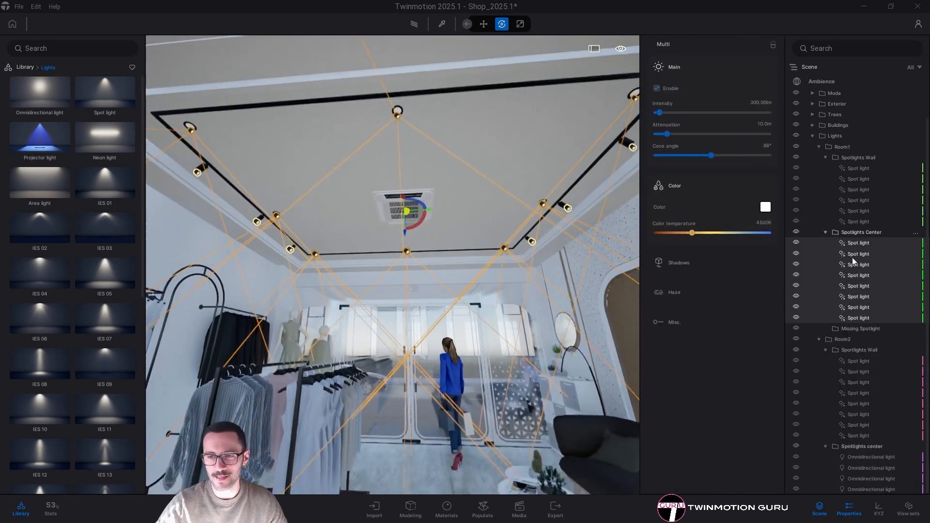
pyautogui.click(860, 254)
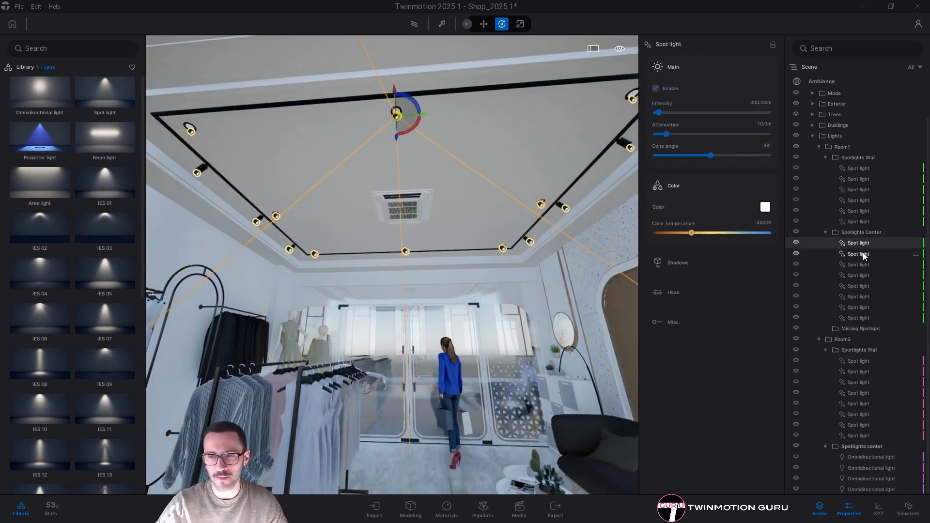
pyautogui.moveTo(691, 232); pyautogui.dragTo(751, 234)
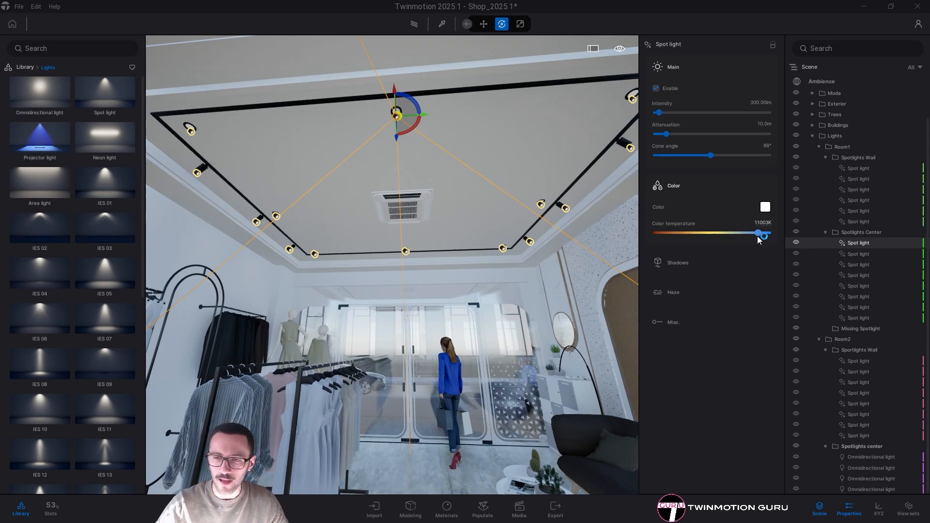
# Check the color temperature of the other spot light instances in Room1's Spotlights Center container
pyautogui.click(858, 264)
pyautogui.click(859, 286)
pyautogui.click(859, 297)
pyautogui.click(859, 286)
pyautogui.click(859, 264)
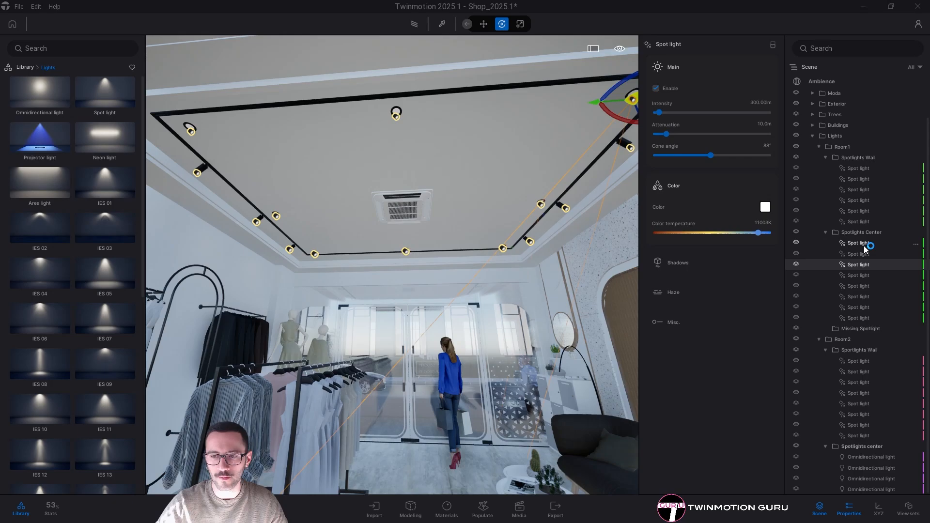
pyautogui.click(859, 243)
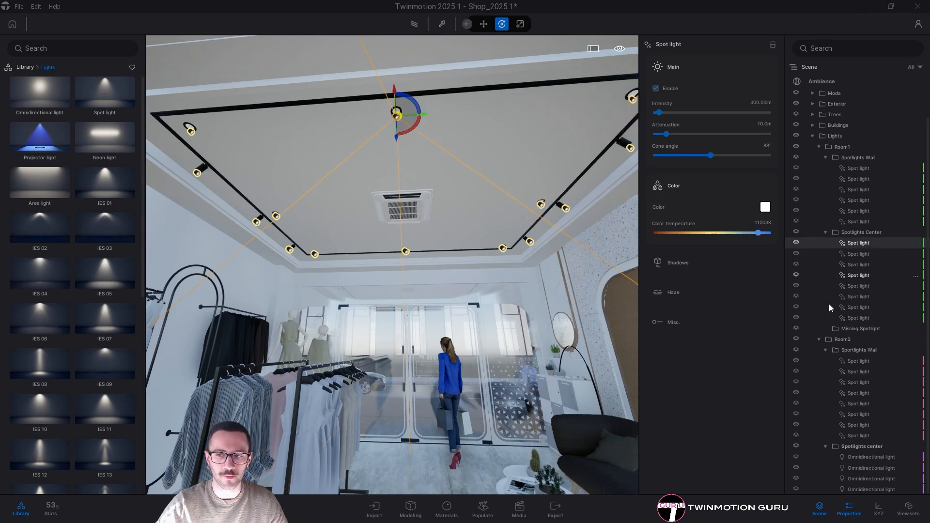
# Compare the properties of a Room1 wall spot light with those of the spot and omnidirectional lights in Room2
pyautogui.click(861, 192)
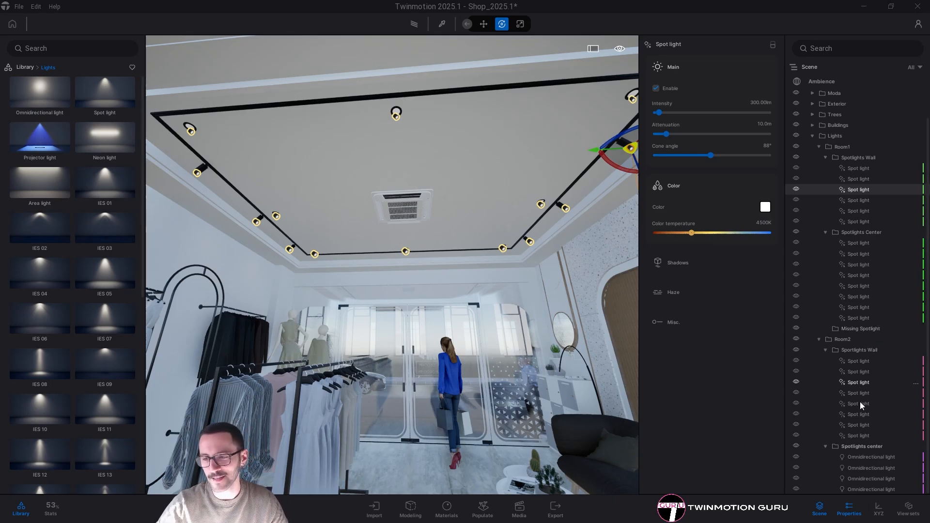
pyautogui.click(863, 456)
pyautogui.click(871, 414)
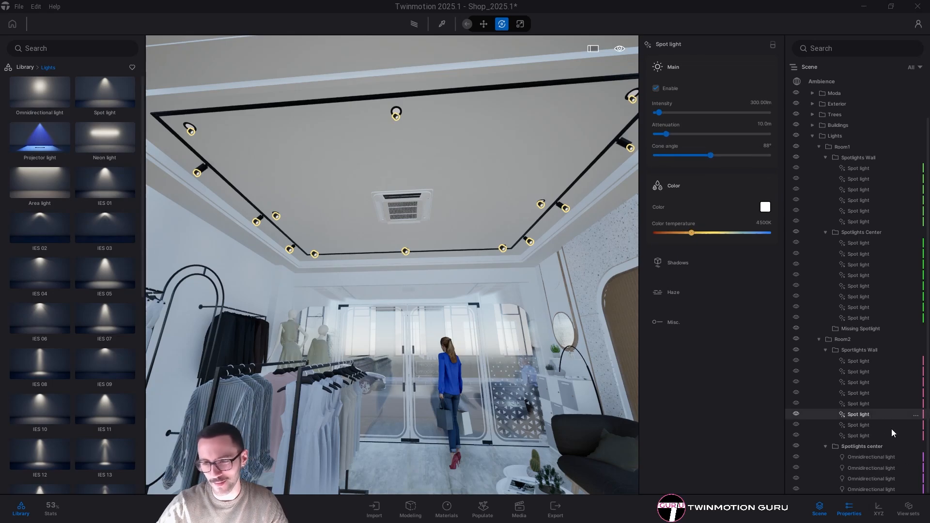
pyautogui.click(871, 458)
pyautogui.click(859, 413)
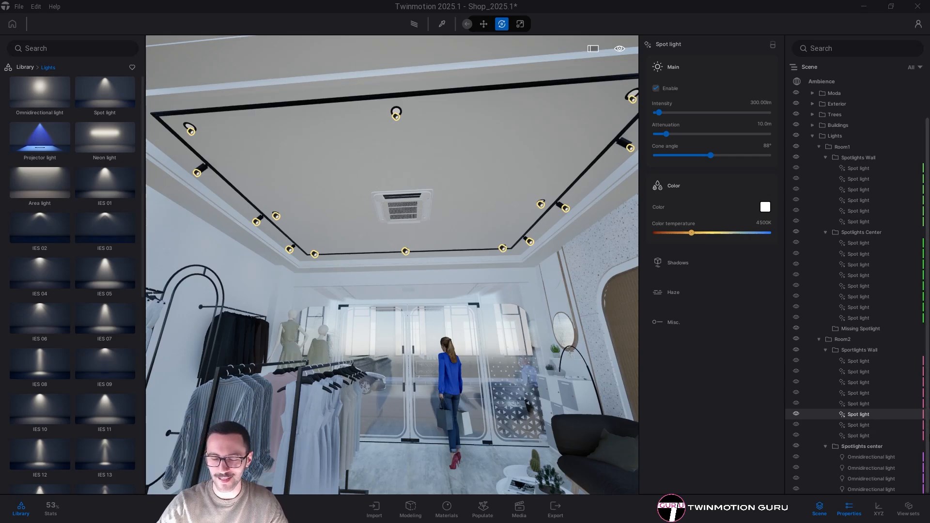
pyautogui.press('w')
pyautogui.moveTo(383, 298); pyautogui.dragTo(422, 298, button='right')
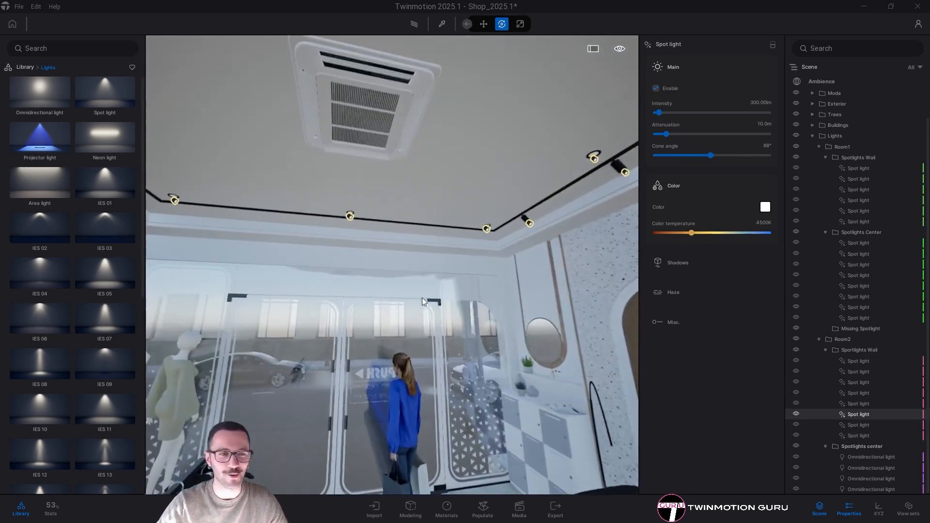
pyautogui.moveTo(507, 304); pyautogui.dragTo(564, 316, button='right')
pyautogui.press('s')
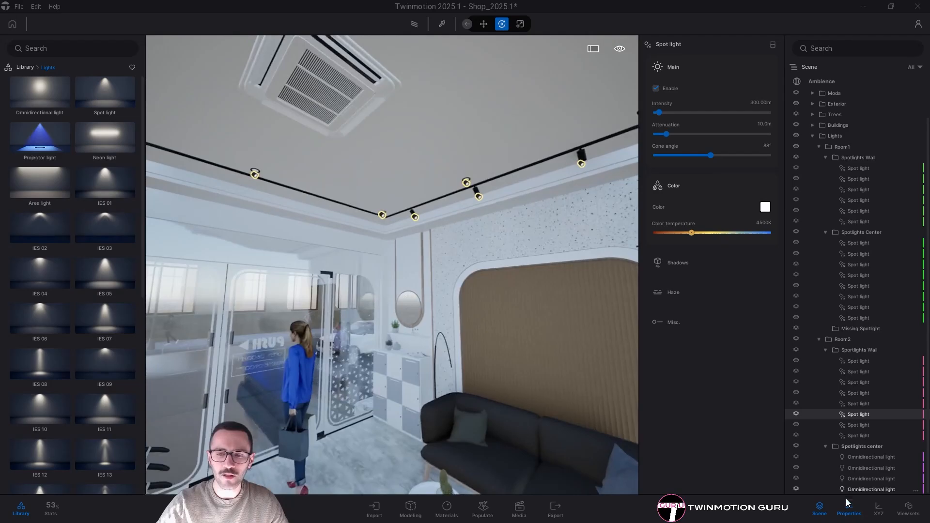
# Hide the light properties and make Room1's Missing Spotlight container the active container
pyautogui.click(854, 512)
pyautogui.moveTo(368, 179); pyautogui.dragTo(629, 196, button='right')
pyautogui.press('s')
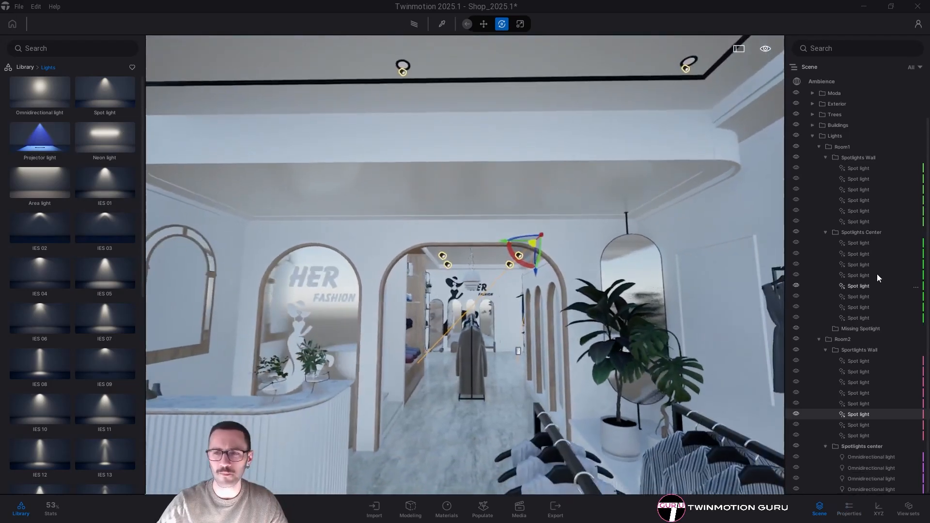
pyautogui.click(851, 330)
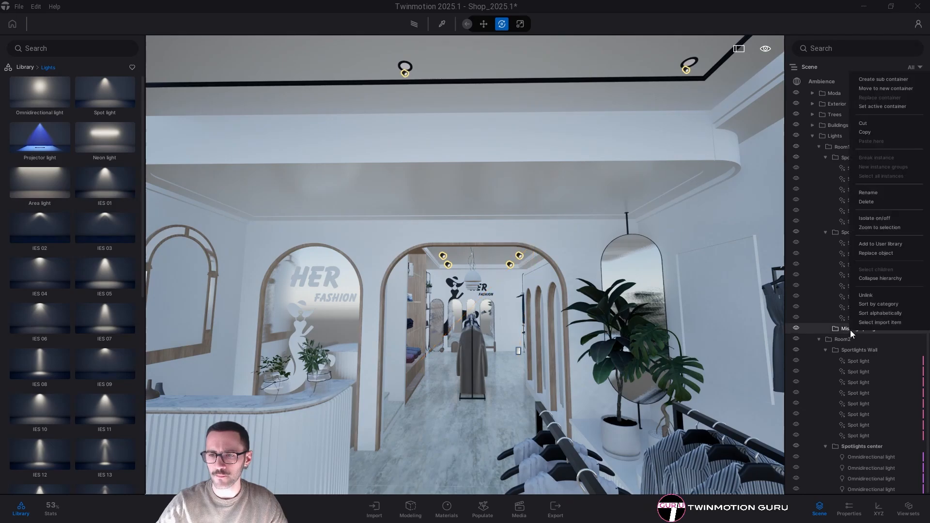
pyautogui.rightClick(850, 330)
pyautogui.click(871, 106)
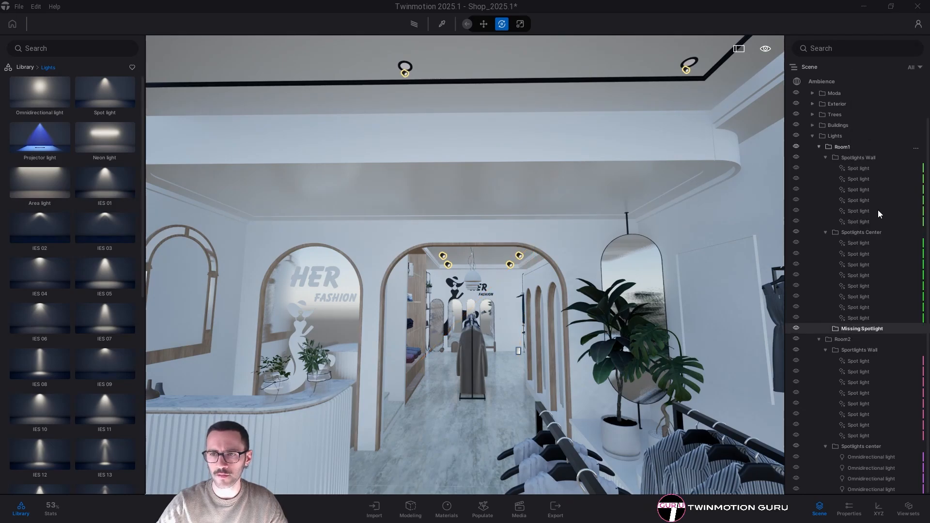
# Place the fei recessed lamp from the user library's 3D Interior Lamps category on the lowered ceiling above the reception counter
pyautogui.press('s')
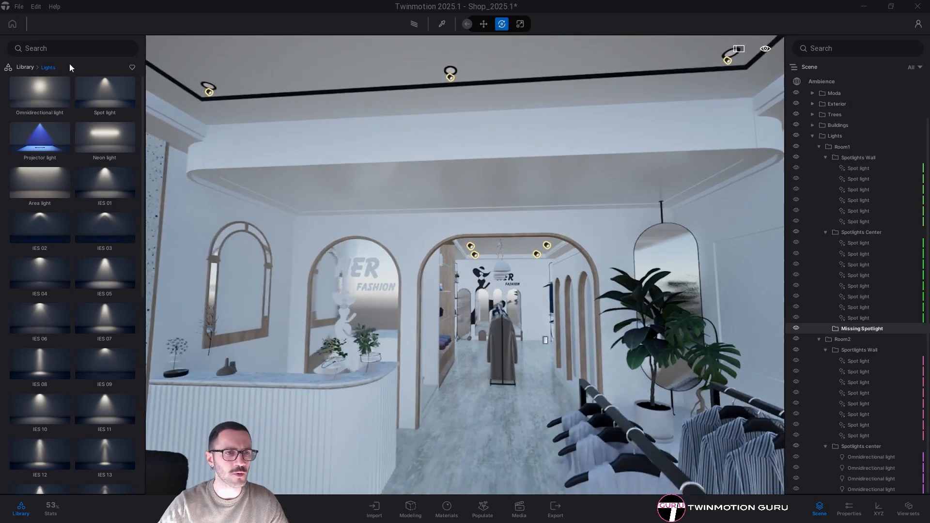
pyautogui.click(25, 67)
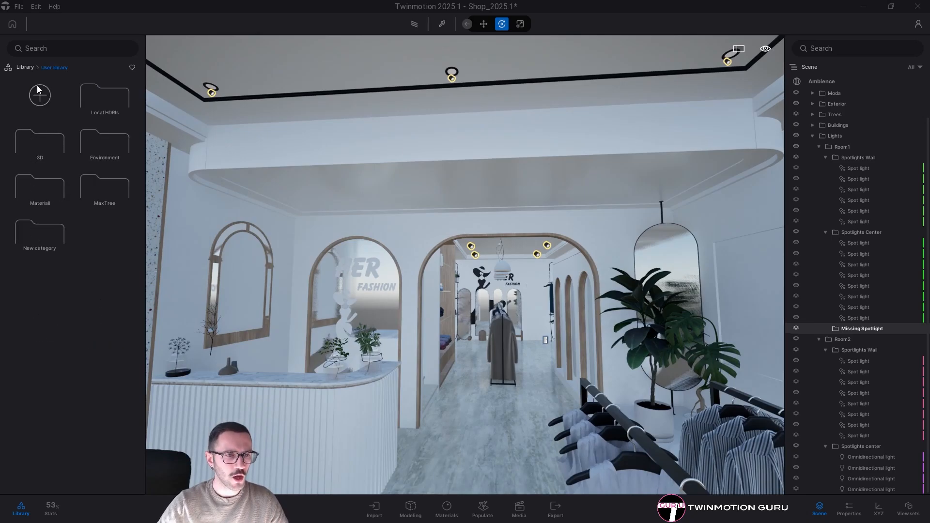
pyautogui.click(38, 142)
pyautogui.click(40, 154)
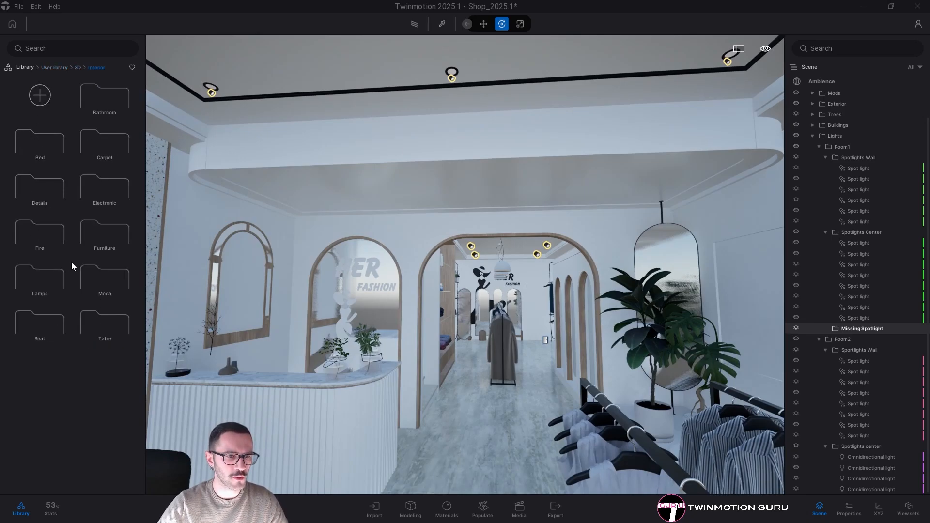
pyautogui.click(43, 298)
pyautogui.moveTo(388, 209); pyautogui.dragTo(124, 234, button='right')
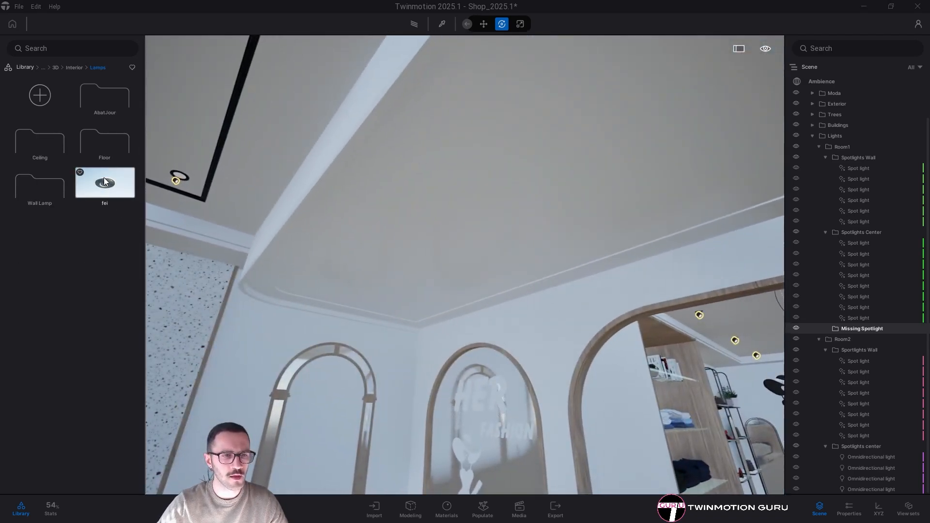
pyautogui.moveTo(105, 182); pyautogui.dragTo(393, 277)
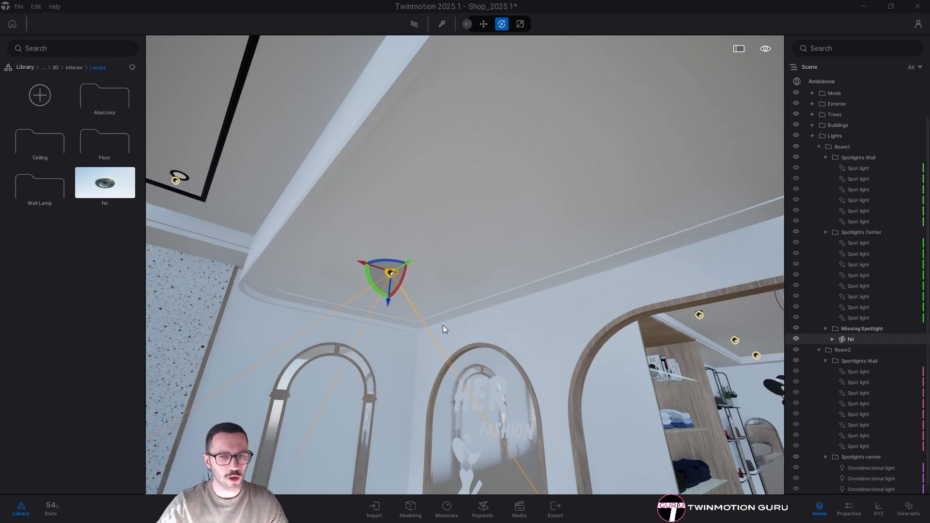
# Select the placed fei lamp on the ceiling and expand its components in the scene hierarchy
pyautogui.press('w')
pyautogui.moveTo(443, 324); pyautogui.dragTo(492, 307, button='right')
pyautogui.press('Escape')
pyautogui.press('w')
pyautogui.moveTo(464, 170); pyautogui.dragTo(490, 165, button='right')
pyautogui.press('s')
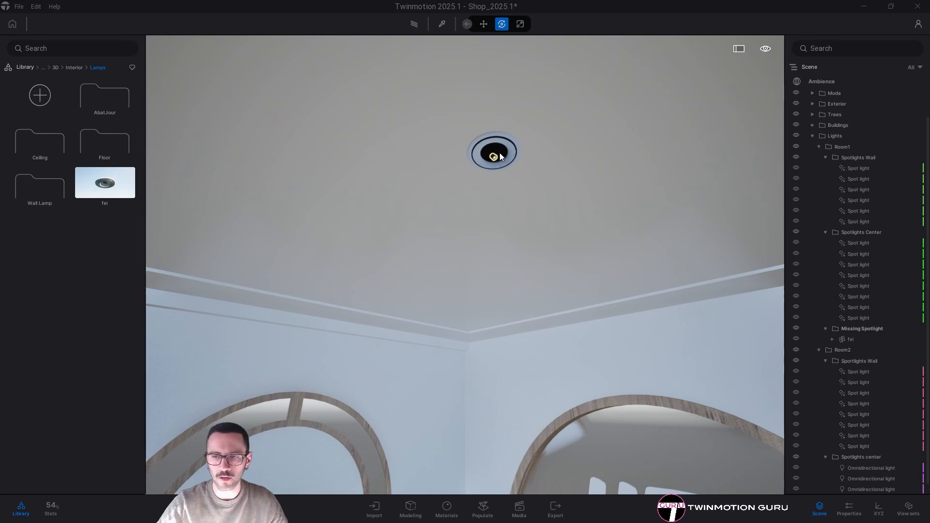
pyautogui.click(500, 155)
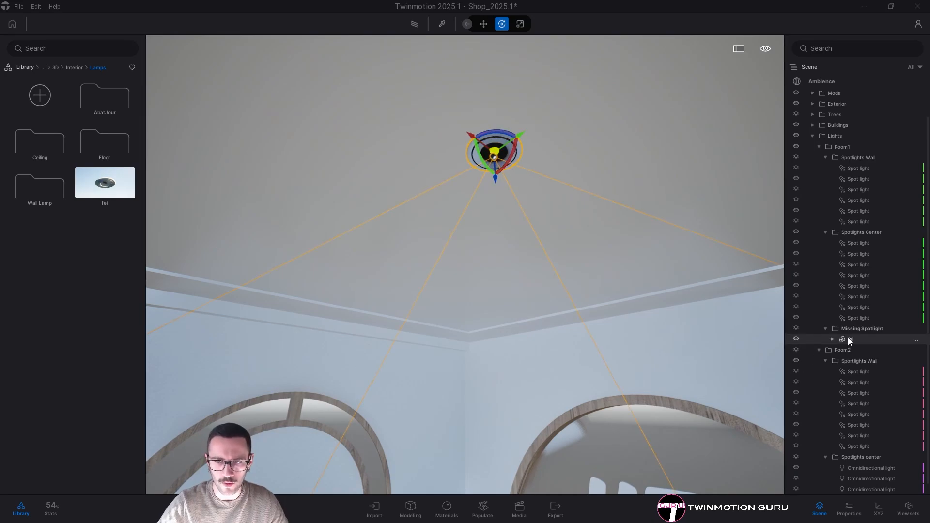
pyautogui.click(833, 339)
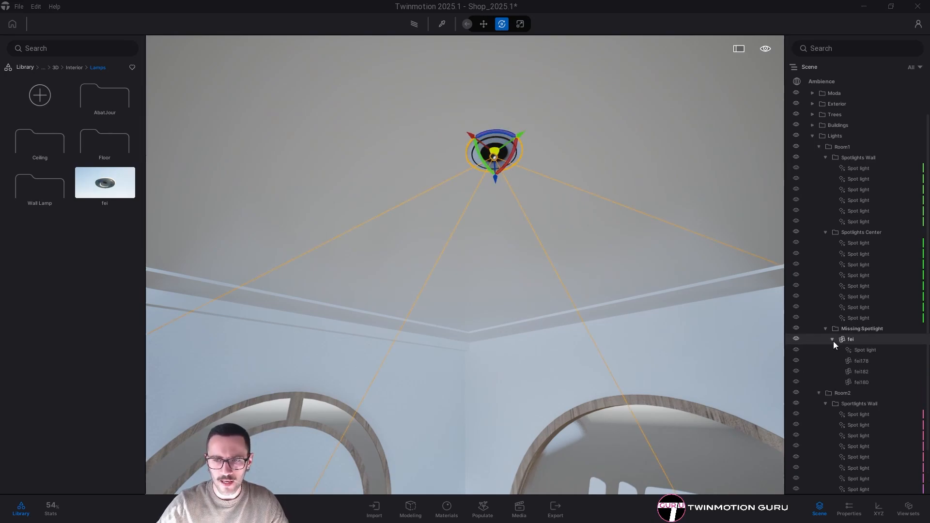
# Place a second fei lamp from the library on the lowered ceiling beside the first one
pyautogui.click(868, 350)
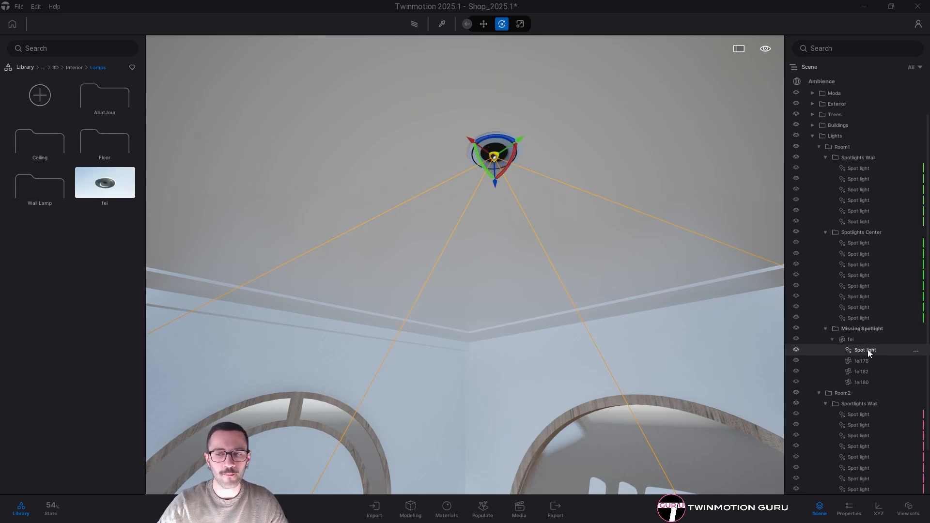
pyautogui.moveTo(566, 251); pyautogui.dragTo(537, 252, button='right')
pyautogui.press('Escape')
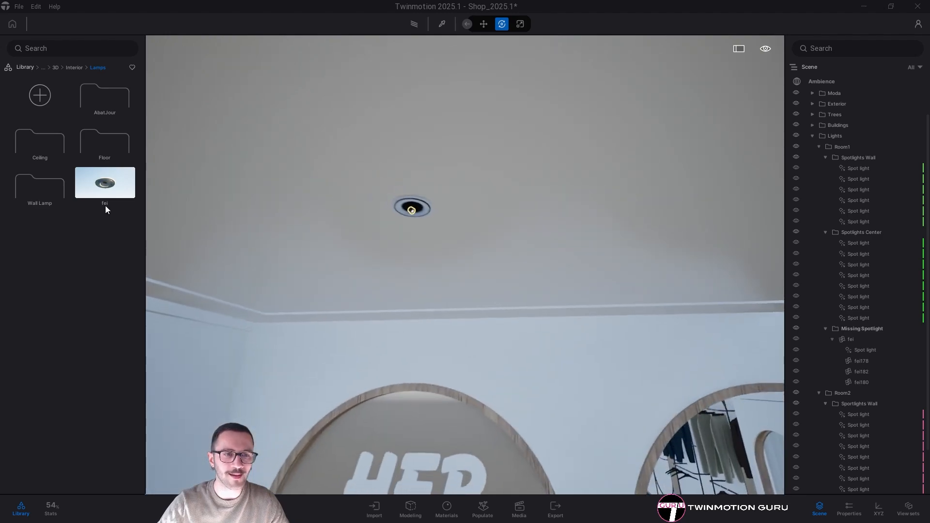
pyautogui.moveTo(106, 204); pyautogui.dragTo(577, 258)
pyautogui.moveTo(589, 200); pyautogui.dragTo(578, 212)
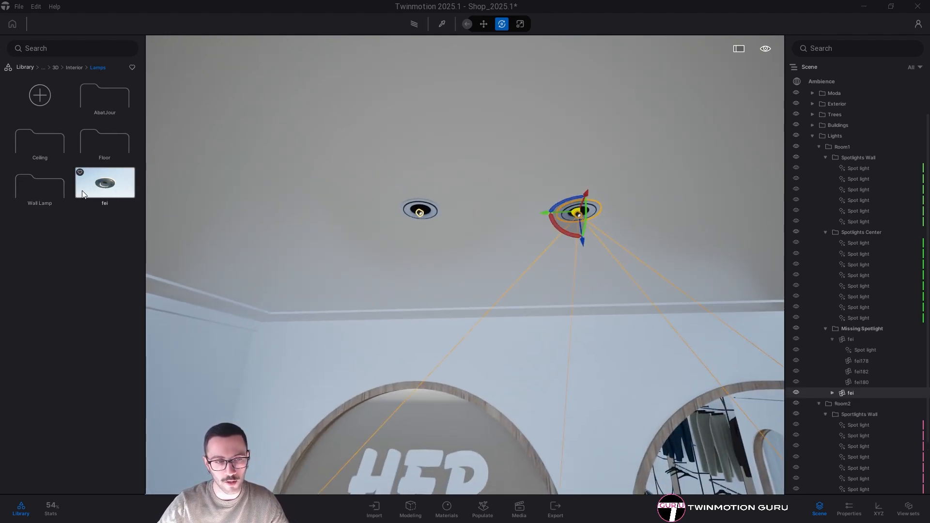
pyautogui.press('d')
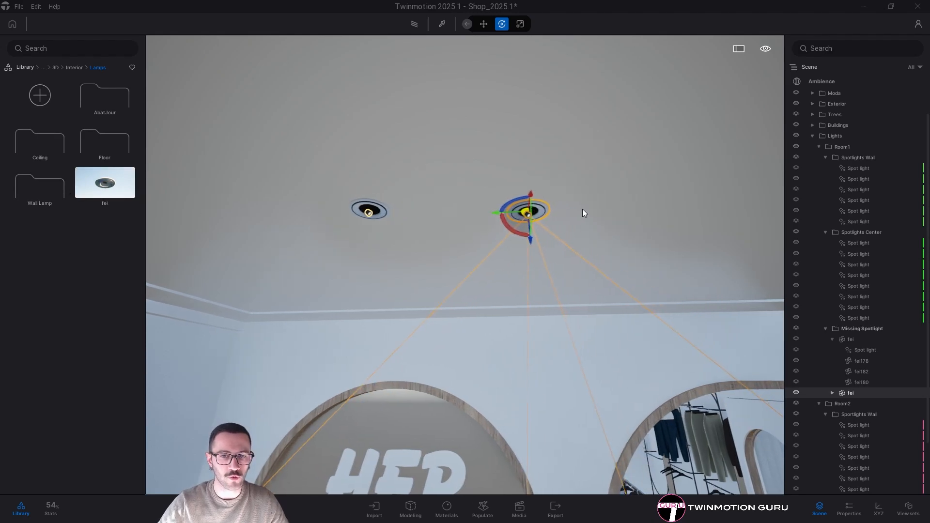
pyautogui.click(546, 226)
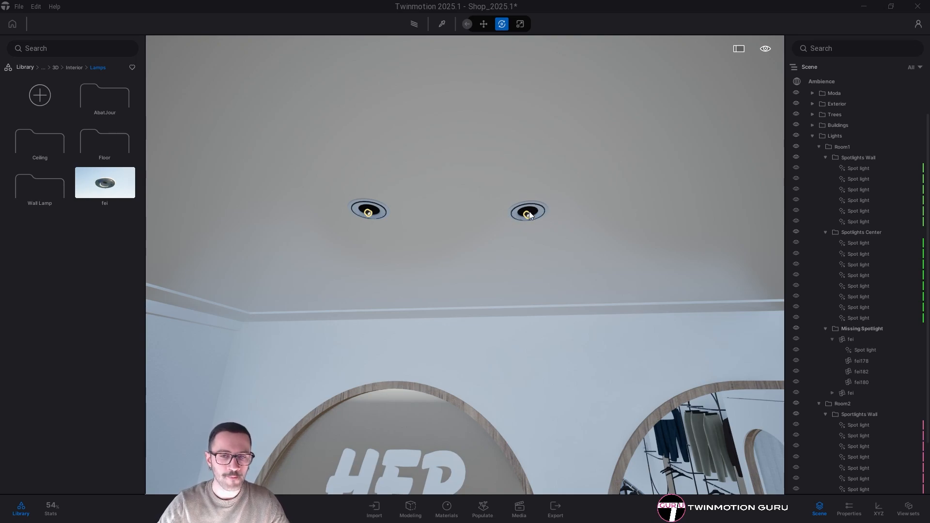
# Delete the second fei lamp from the Missing Spotlight container
pyautogui.press('s')
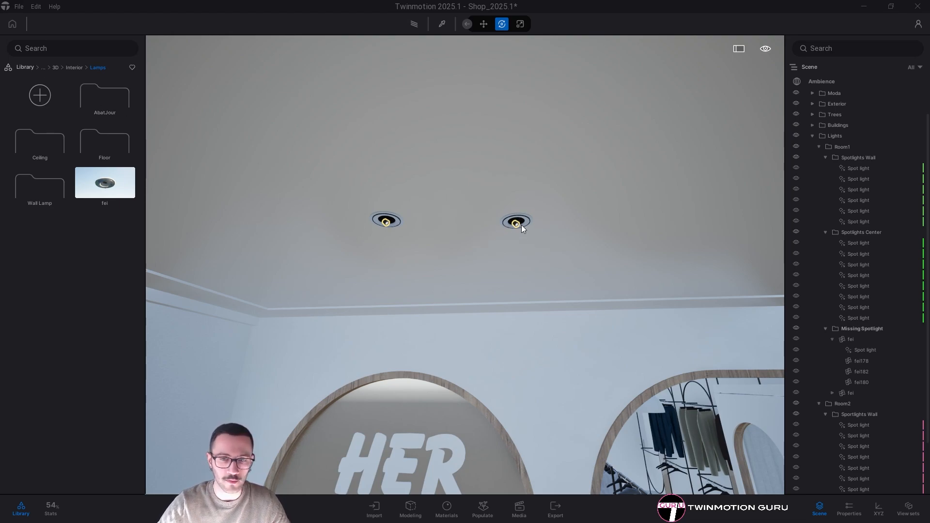
pyautogui.click(853, 394)
pyautogui.press('Delete')
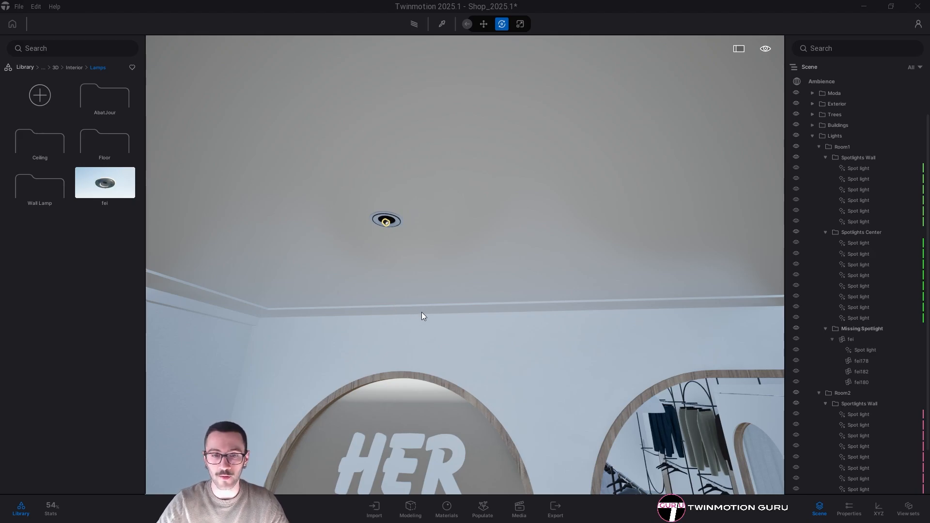
# Make two instance copies of the fei lamp along the lowered ceiling with a spacing of about 1.58 m
pyautogui.scroll(-10, 513, 367)
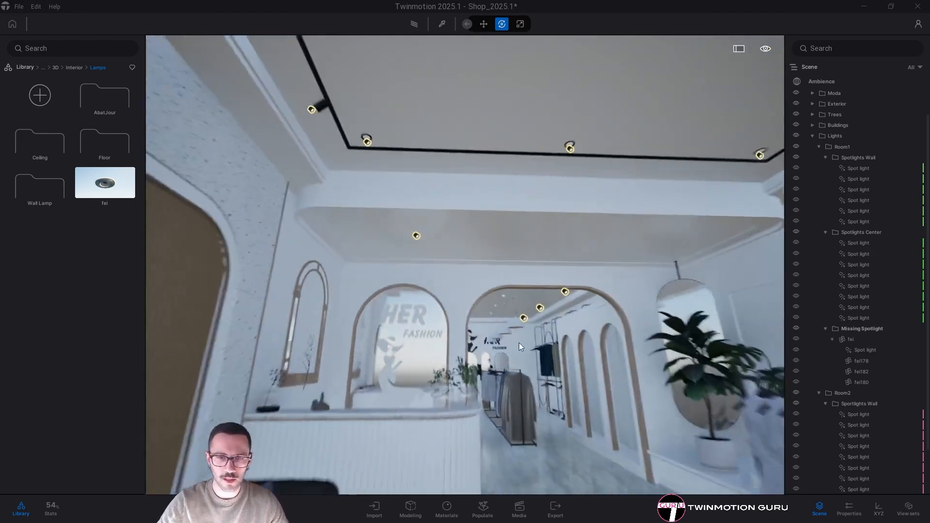
pyautogui.moveTo(519, 342); pyautogui.dragTo(634, 341, button='right')
pyautogui.click(850, 339)
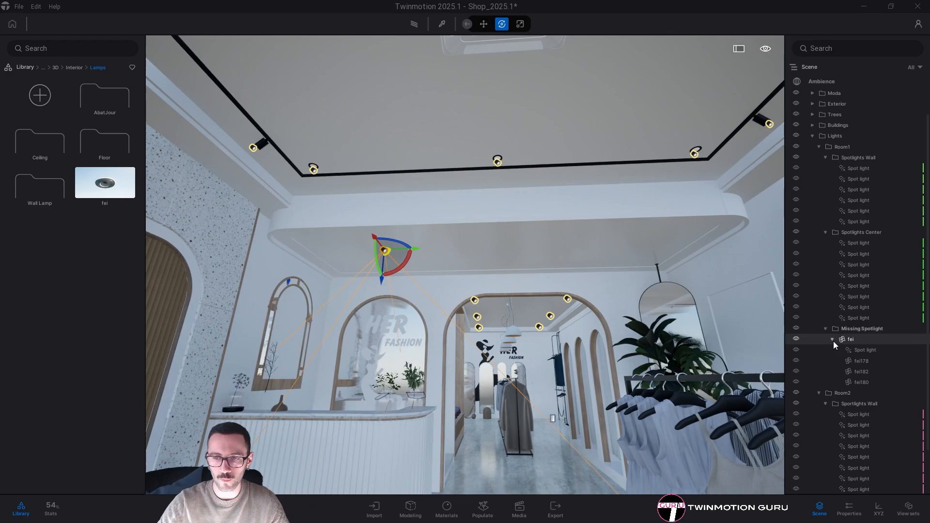
pyautogui.click(833, 339)
pyautogui.keyDown('shift'); pyautogui.moveTo(420, 250); pyautogui.dragTo(537, 263); pyautogui.keyUp('shift')
pyautogui.moveTo(471, 265); pyautogui.dragTo(369, 264)
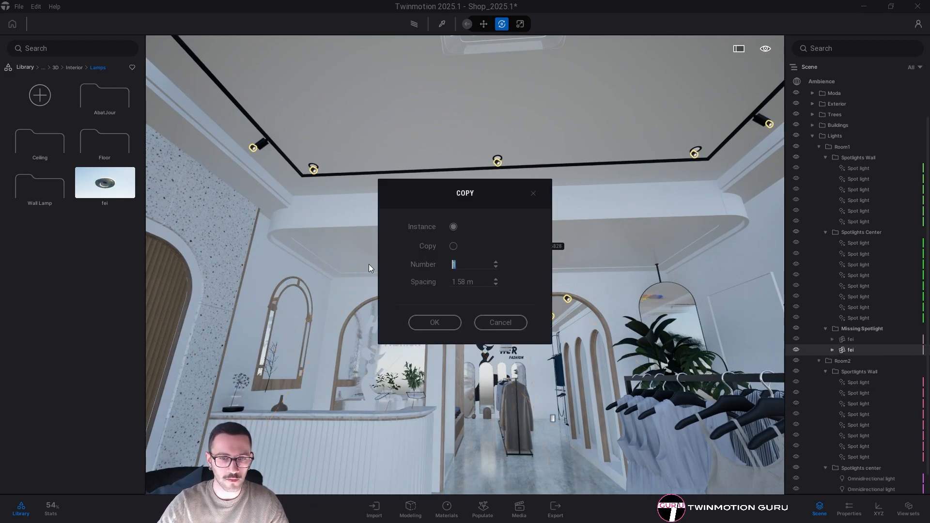
pyautogui.write('2')
pyautogui.click(444, 325)
pyautogui.press('Escape')
# Select all three fei lamps and shift them together slightly along the lowered ceiling towards the reception counter side
pyautogui.press('s')
pyautogui.moveTo(575, 299); pyautogui.dragTo(582, 315, button='right')
pyautogui.press('w')
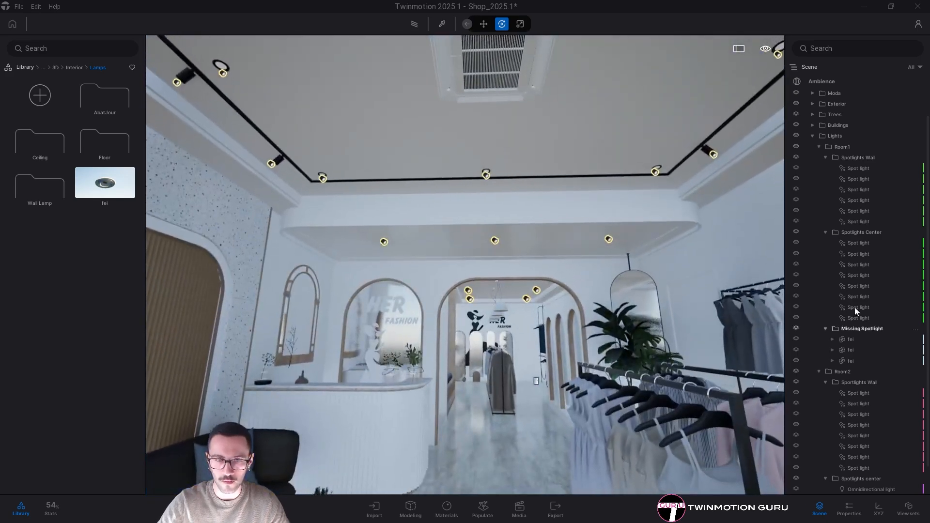
pyautogui.click(851, 339)
pyautogui.keyDown('shift'); pyautogui.click(852, 361); pyautogui.keyUp('shift')
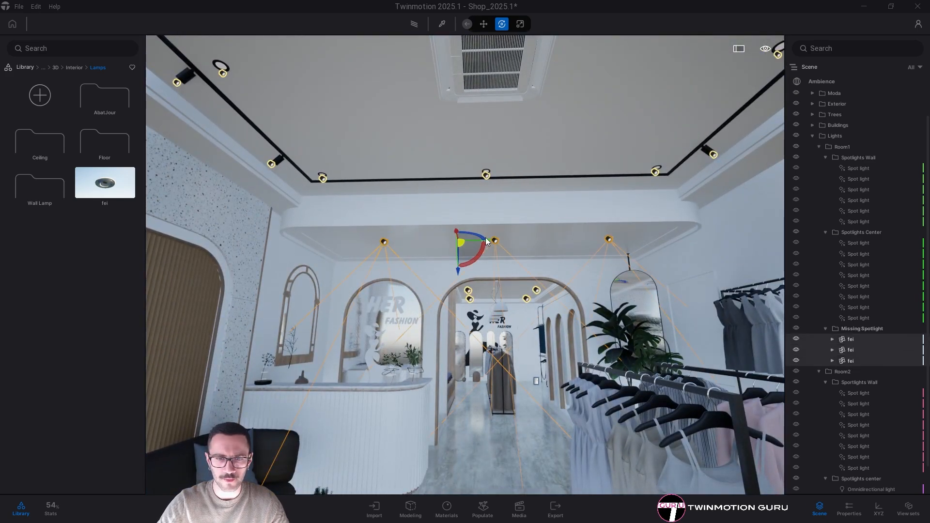
pyautogui.moveTo(489, 242); pyautogui.dragTo(480, 242)
pyautogui.press('Escape')
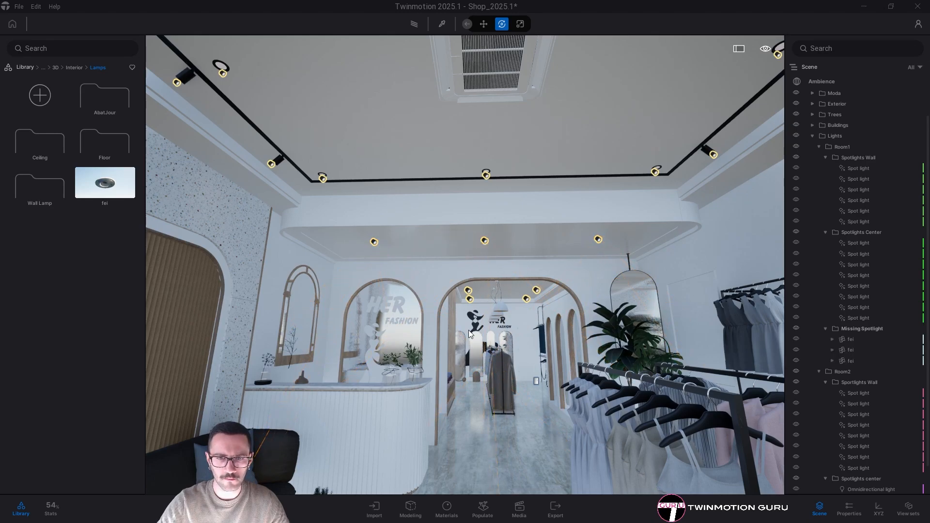
# Select the first spot light in Room1's Spotlights Center container and show its properties in a separate column beside the scene hierarchy
pyautogui.moveTo(572, 271); pyautogui.dragTo(417, 272, button='right')
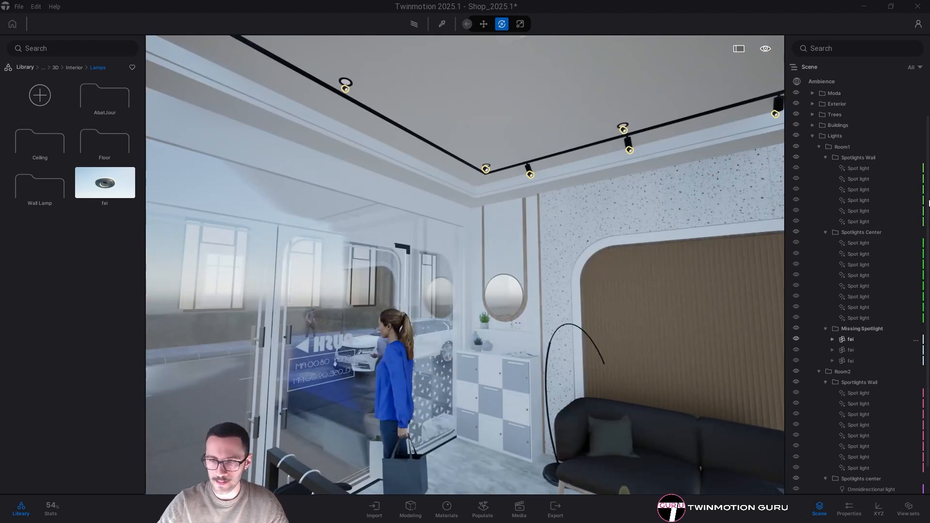
pyautogui.moveTo(679, 219); pyautogui.dragTo(703, 219, button='right')
pyautogui.moveTo(485, 292); pyautogui.dragTo(528, 295, button='right')
pyautogui.moveTo(359, 117); pyautogui.dragTo(418, 112, button='right')
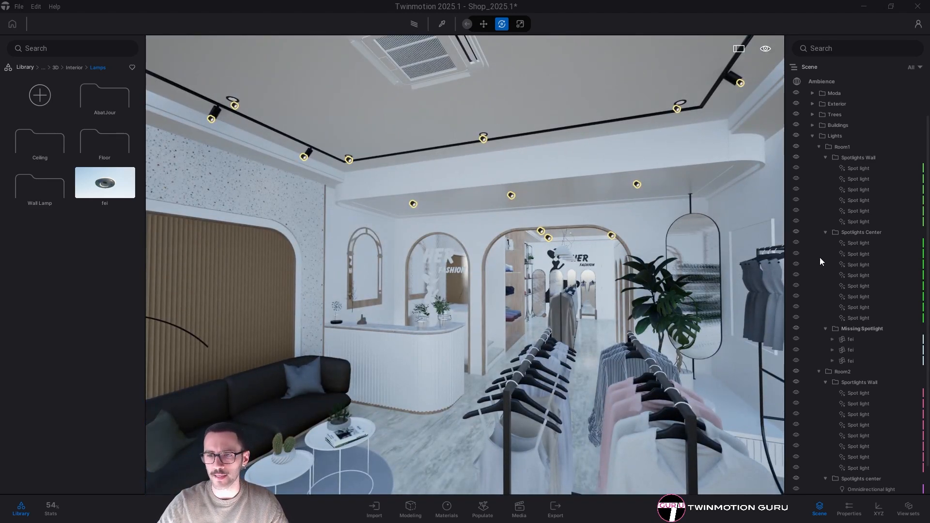
pyautogui.click(858, 242)
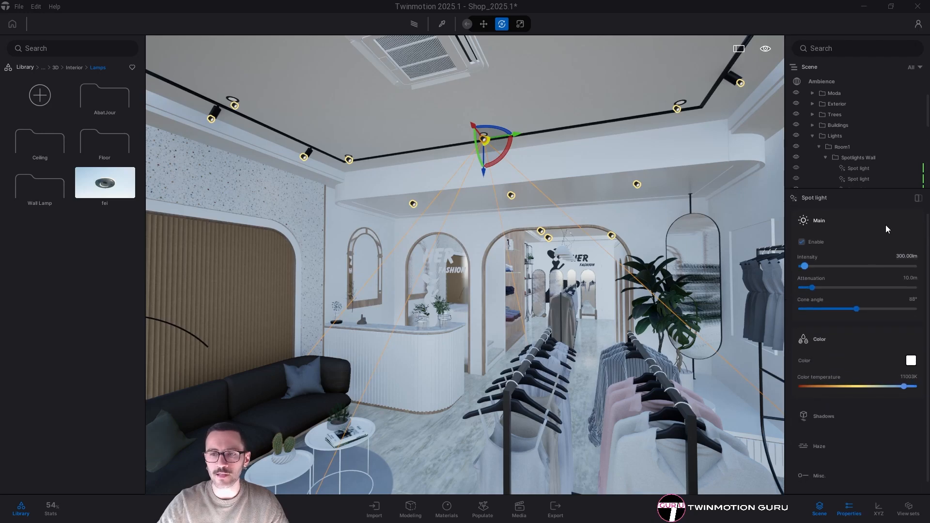
pyautogui.click(918, 198)
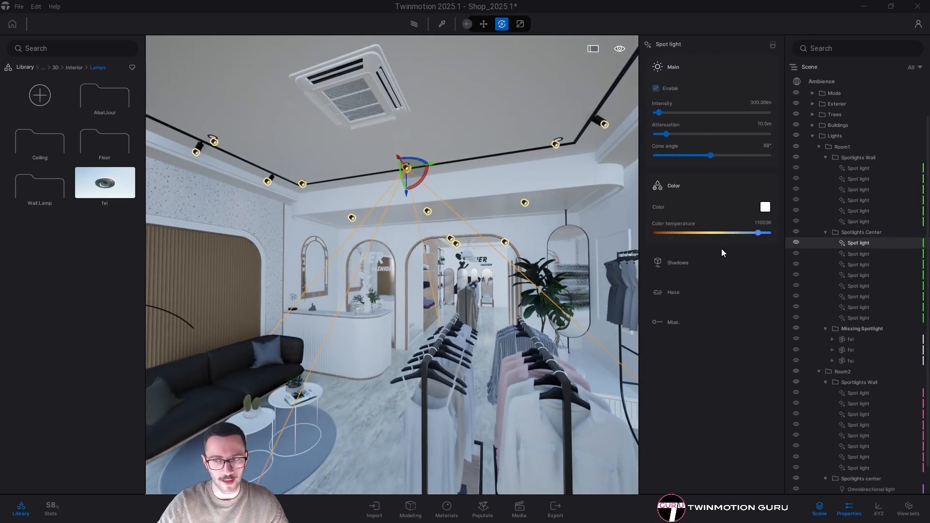
# Set the intensity of a spot light in Room1's Spotlights Wall container to 1 lm
pyautogui.click(851, 190)
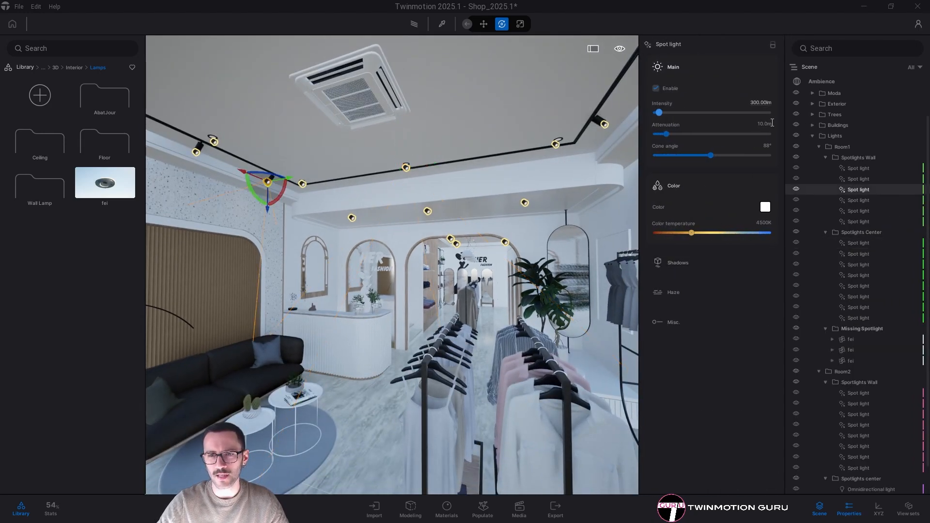
pyautogui.click(764, 102)
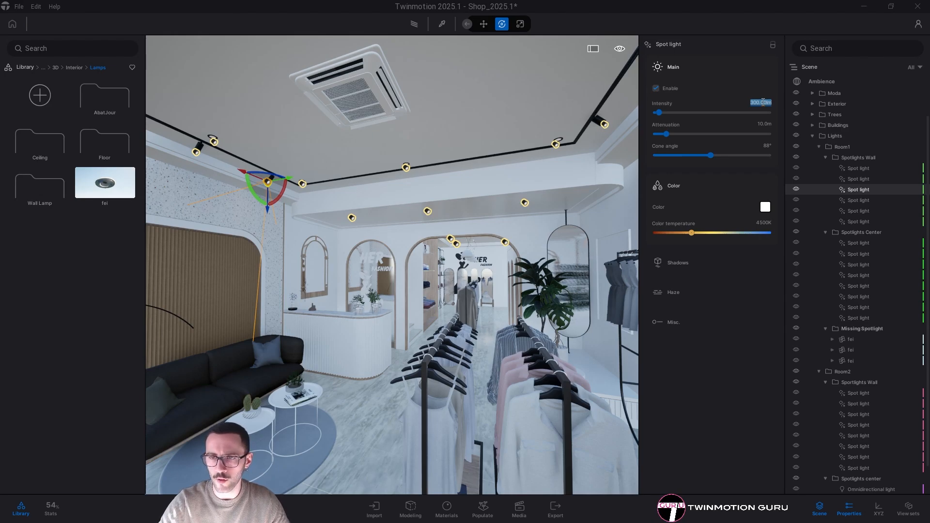
pyautogui.write('1')
pyautogui.press('Return')
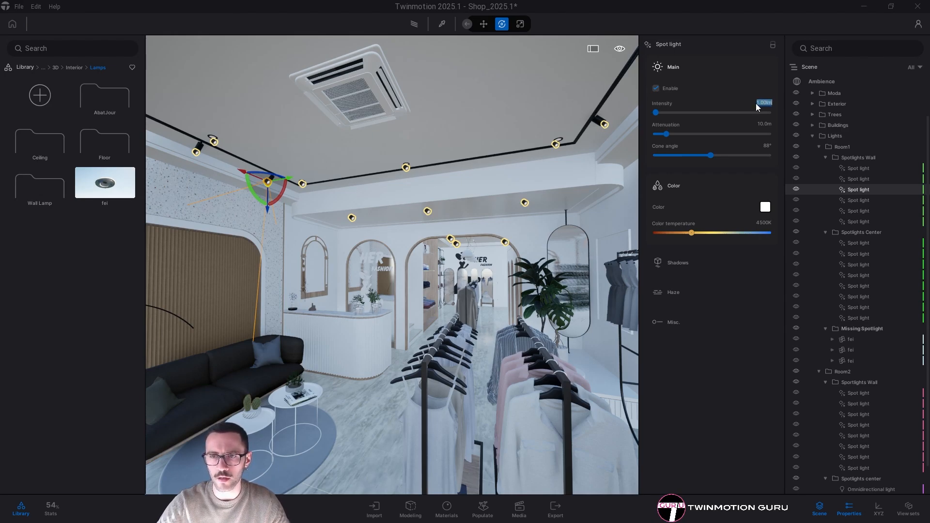
# Set a Room1 Spotlights Center spot light to an intensity of 1 lm and a color temperature of 6500 K
pyautogui.click(857, 254)
pyautogui.write('q')
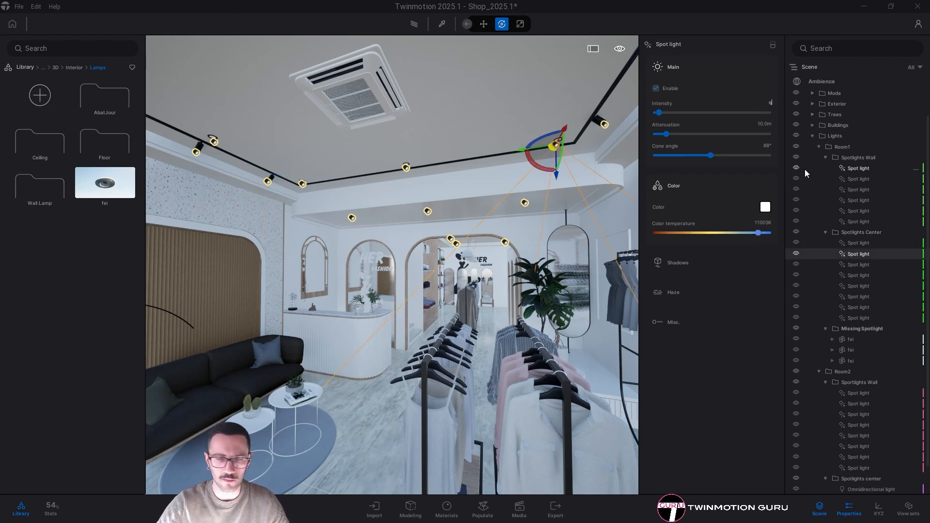
pyautogui.press('BackSpace')
pyautogui.write('1')
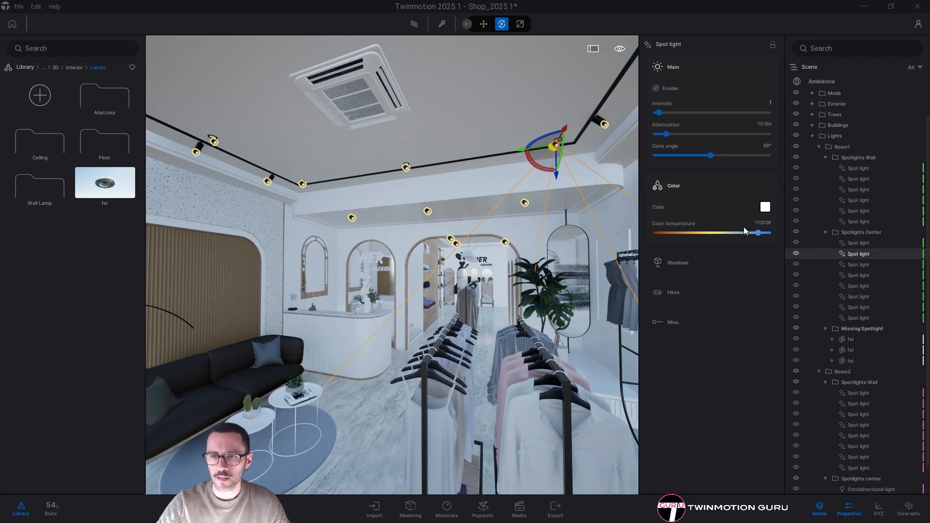
pyautogui.click(767, 222)
pyautogui.write('655')
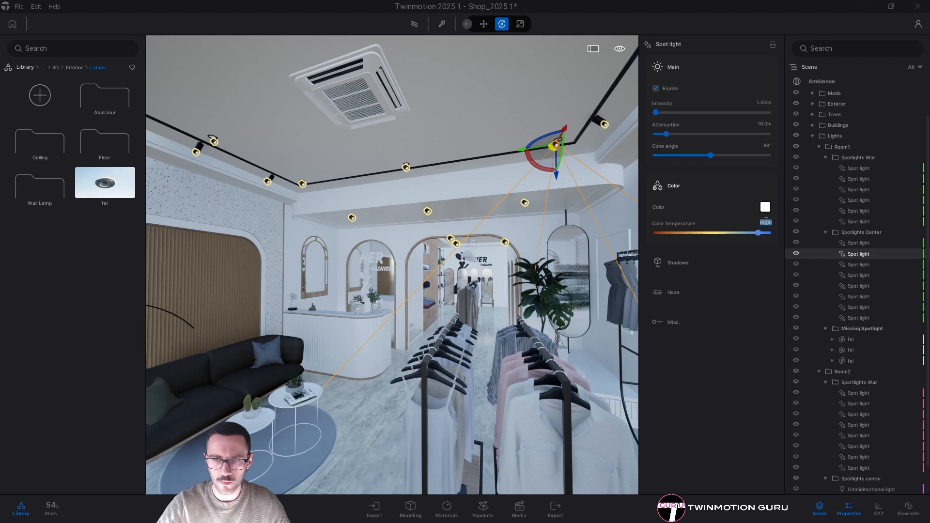
# Set the color temperature to 6500 K for a Room1 wall spot light and the spot light inside the first fei lamp
pyautogui.click(859, 222)
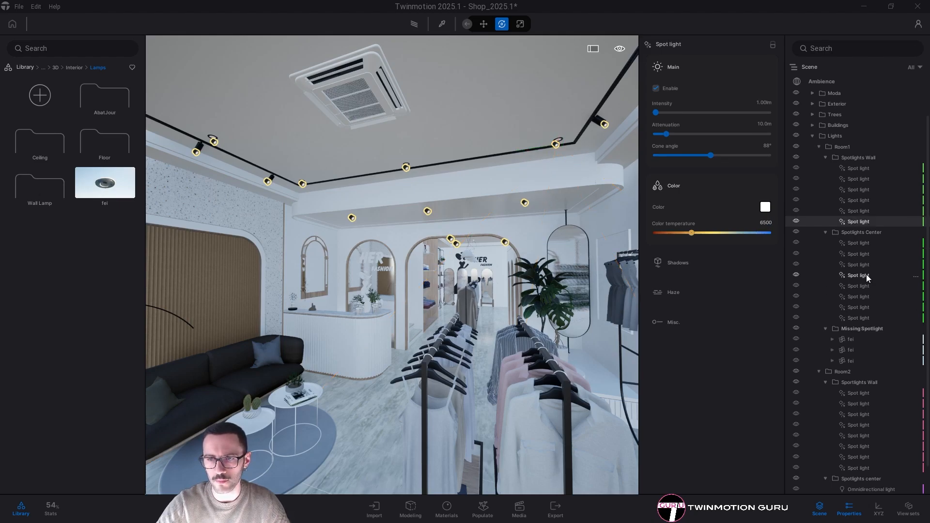
pyautogui.click(851, 350)
pyautogui.click(833, 339)
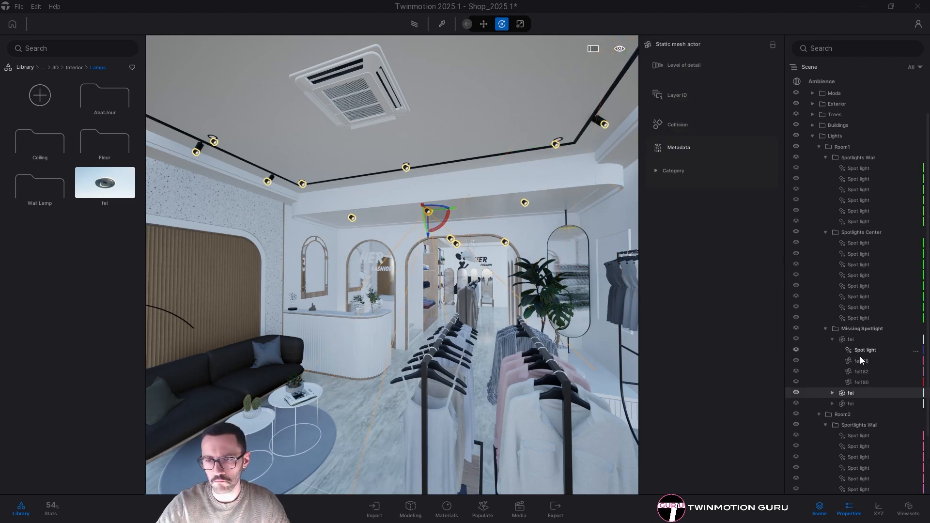
pyautogui.click(863, 350)
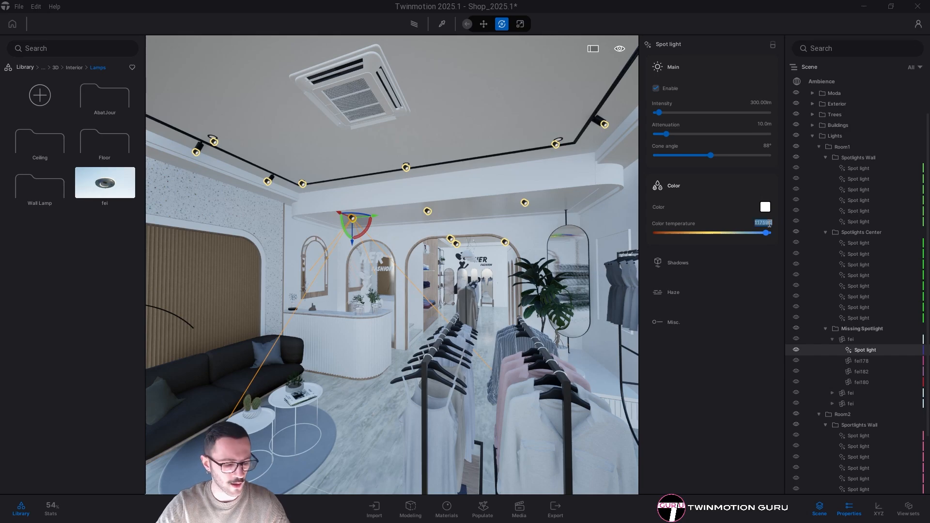
# Set a Room2 wall spot light's color temperature to 6500 K and select an omnidirectional light in Room2's Spotlights center container
pyautogui.click(858, 297)
pyautogui.scroll(-1, 856, 388)
pyautogui.click(858, 407)
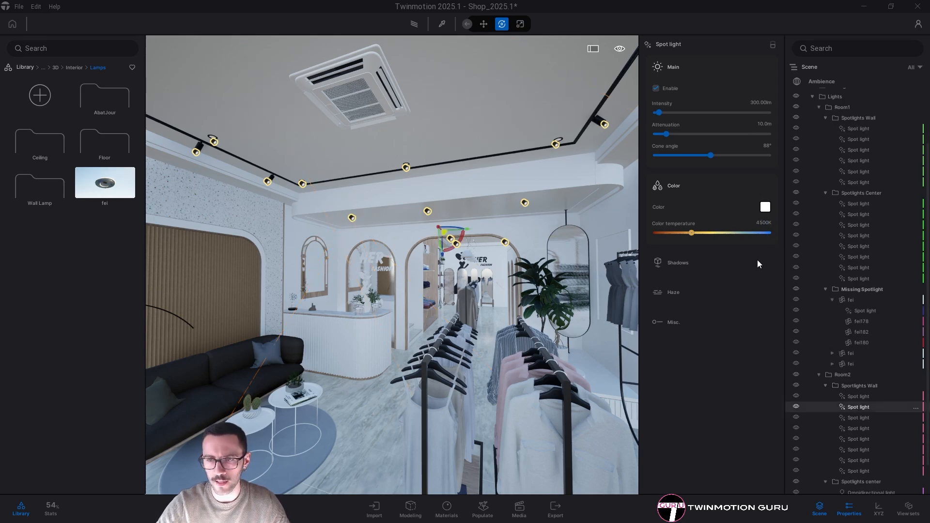
pyautogui.scroll(-1, 861, 436)
pyautogui.click(861, 467)
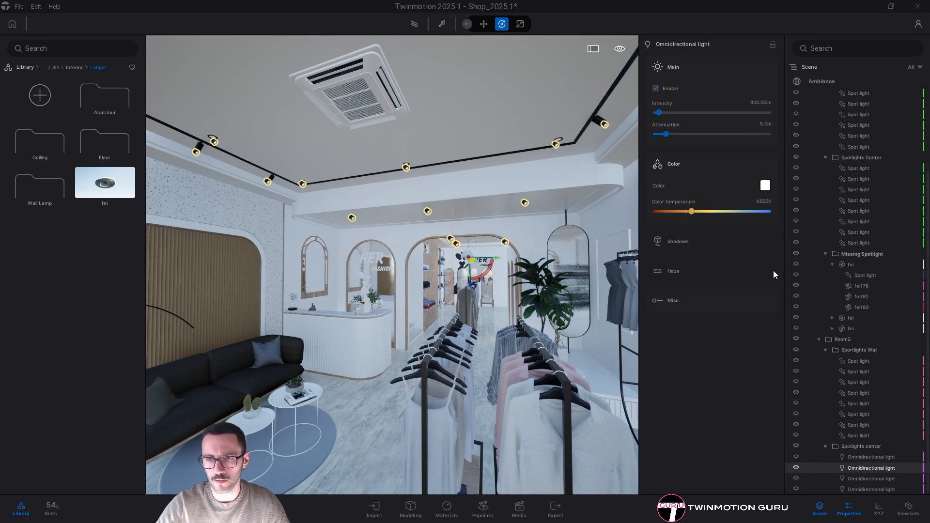
# Select a Room1 wall, a Room1 center, a fei lamp and a Room2 wall spot light together and set their intensity to 1 lm
pyautogui.click(864, 288)
pyautogui.scroll(2, 864, 292)
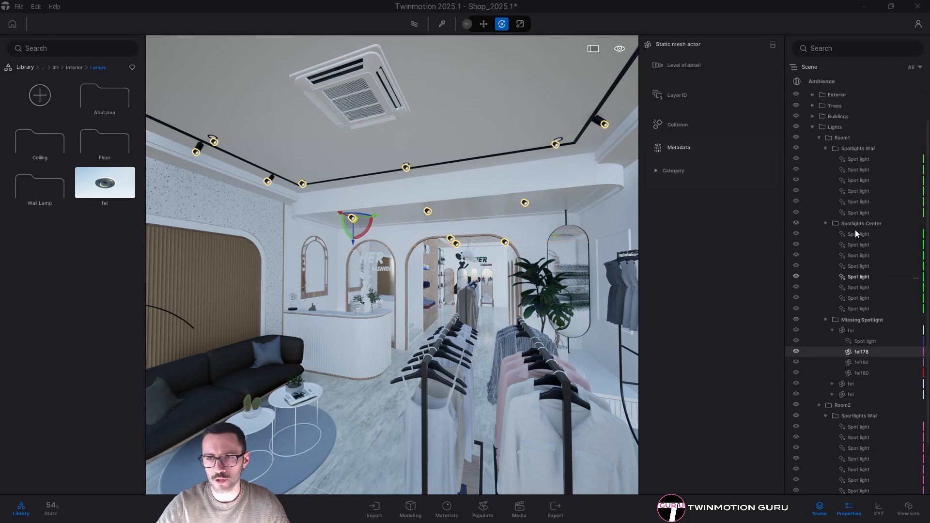
pyautogui.click(857, 224)
pyautogui.click(859, 195)
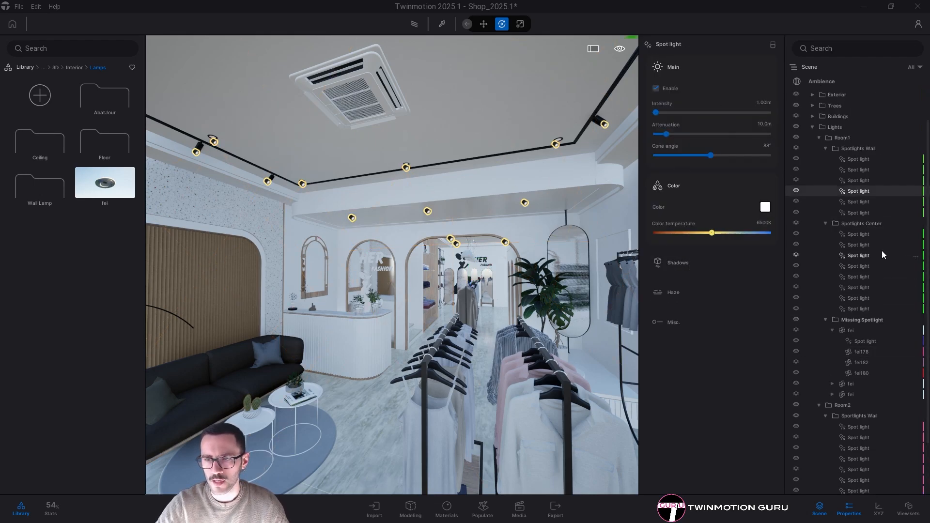
pyautogui.keyDown('ctrl'); pyautogui.click(859, 245); pyautogui.keyUp('ctrl')
pyautogui.keyDown('ctrl'); pyautogui.click(861, 341); pyautogui.keyUp('ctrl')
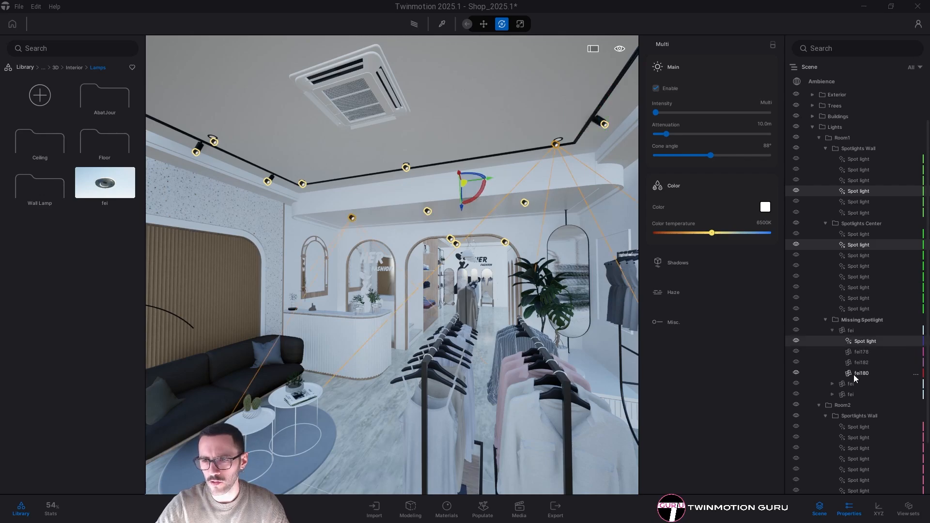
pyautogui.keyDown('ctrl'); pyautogui.click(857, 427); pyautogui.keyUp('ctrl')
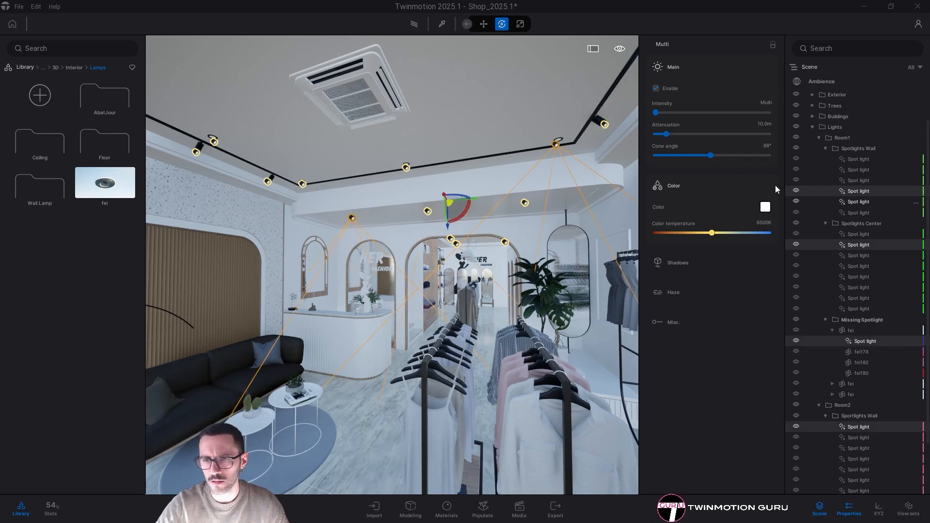
pyautogui.click(682, 263)
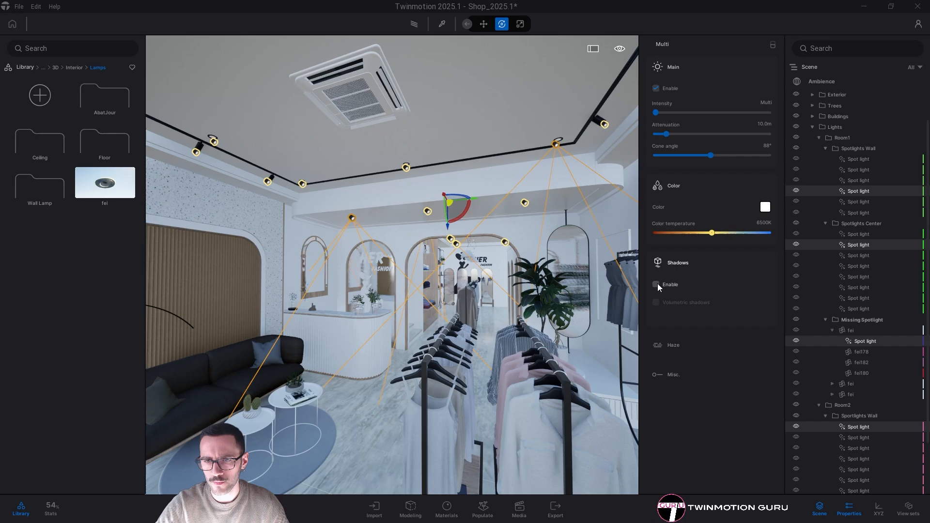
pyautogui.click(685, 262)
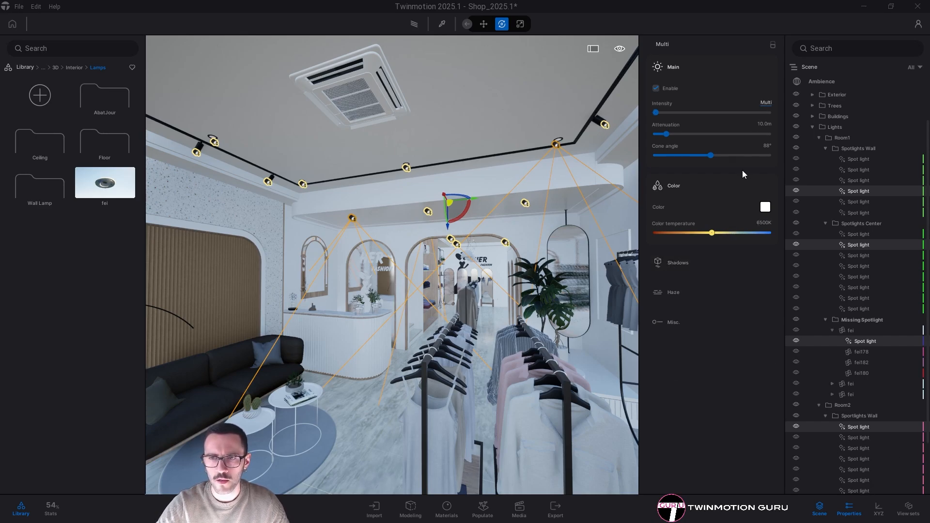
pyautogui.click(752, 101)
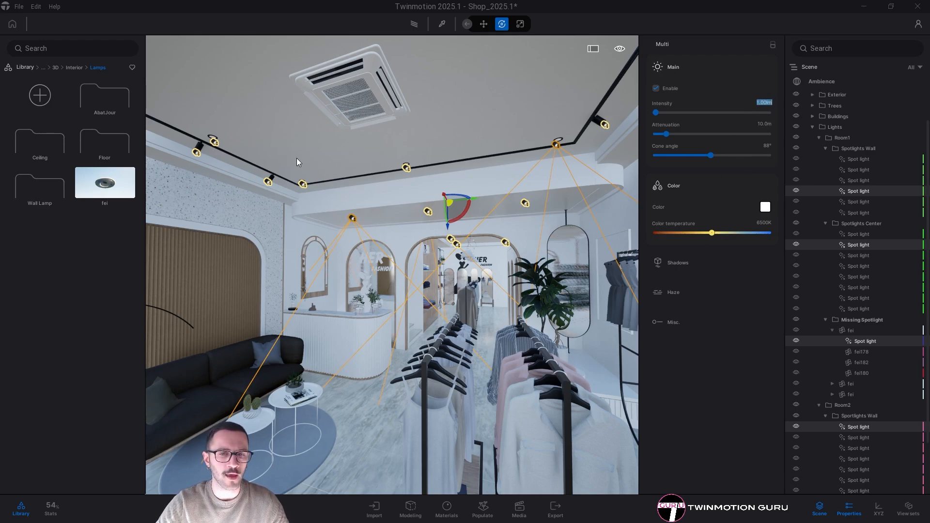
# Clear the light selection and examine Room1's lighting around the reception desk, clothing racks and passage to Room2
pyautogui.press('Return')
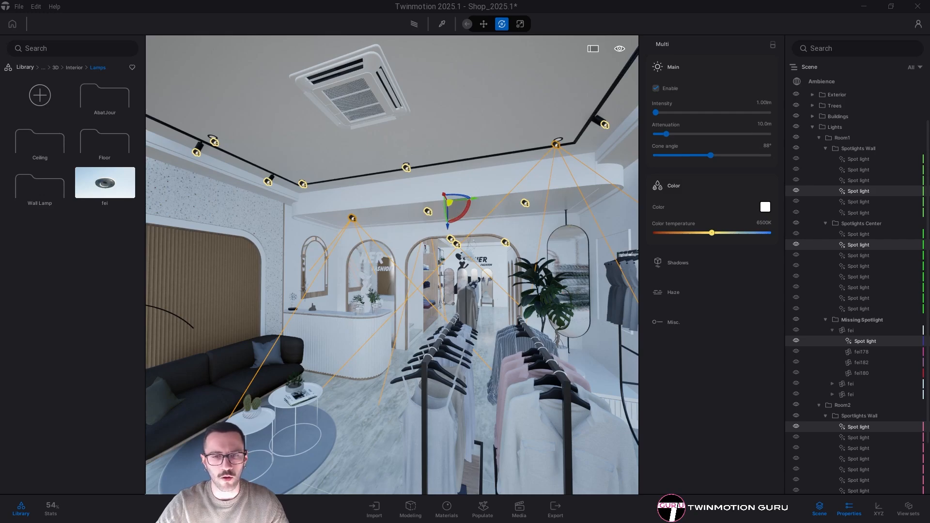
pyautogui.moveTo(461, 225); pyautogui.dragTo(485, 235, button='right')
pyautogui.press('a')
pyautogui.press('a')
pyautogui.press('w')
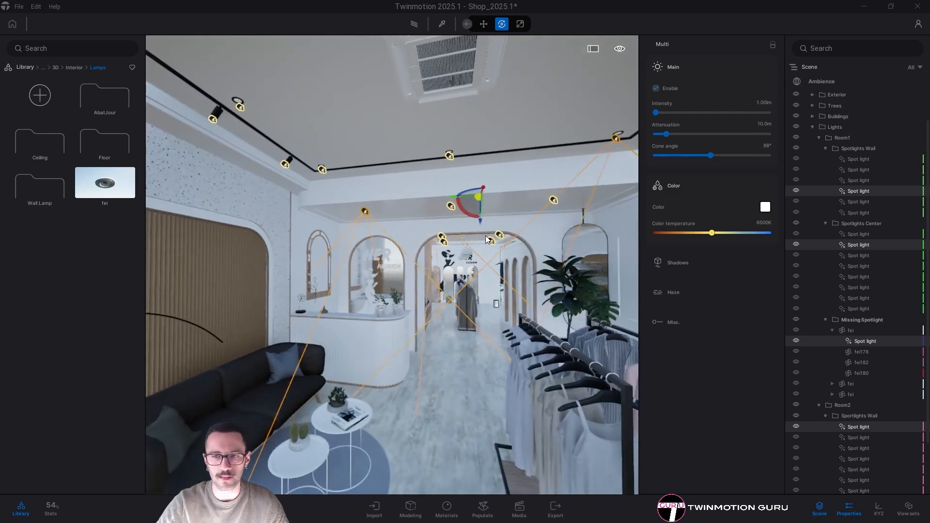
pyautogui.press('d')
pyautogui.press('Escape')
pyautogui.press('d')
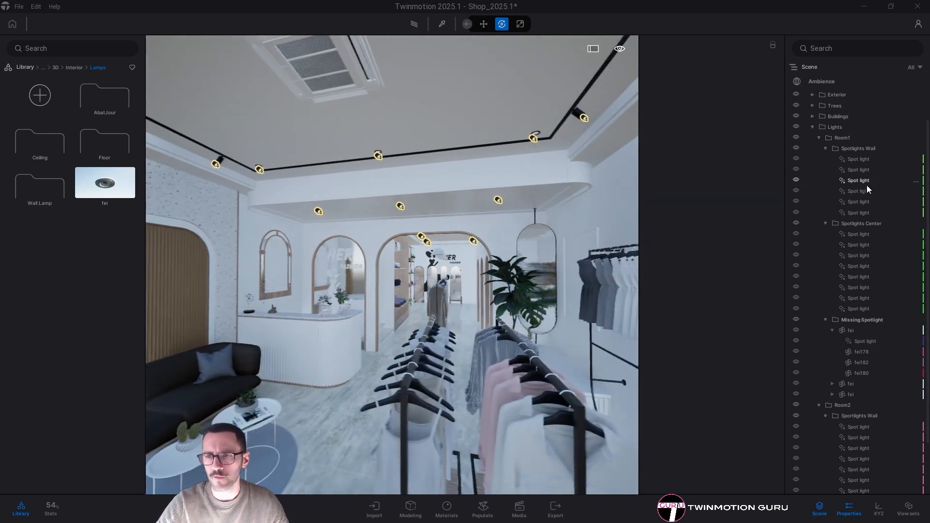
# Set an omnidirectional light in Room2's Spotlights center container to an intensity of 1 lm and open its shadow settings
pyautogui.click(867, 182)
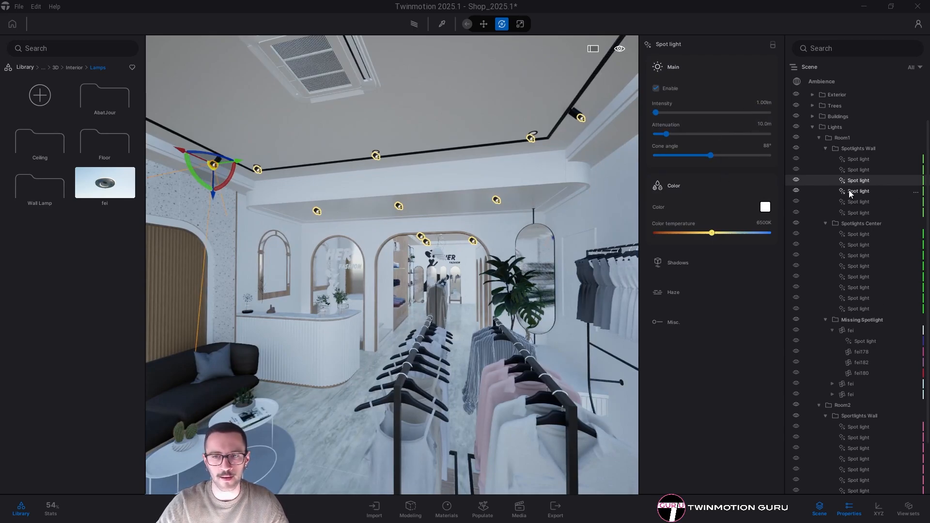
pyautogui.scroll(-3, 866, 443)
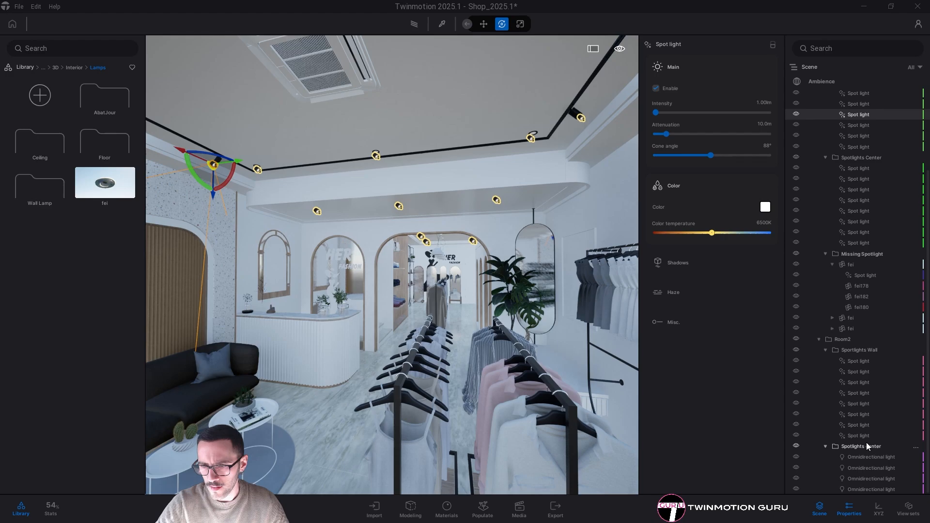
pyautogui.click(868, 466)
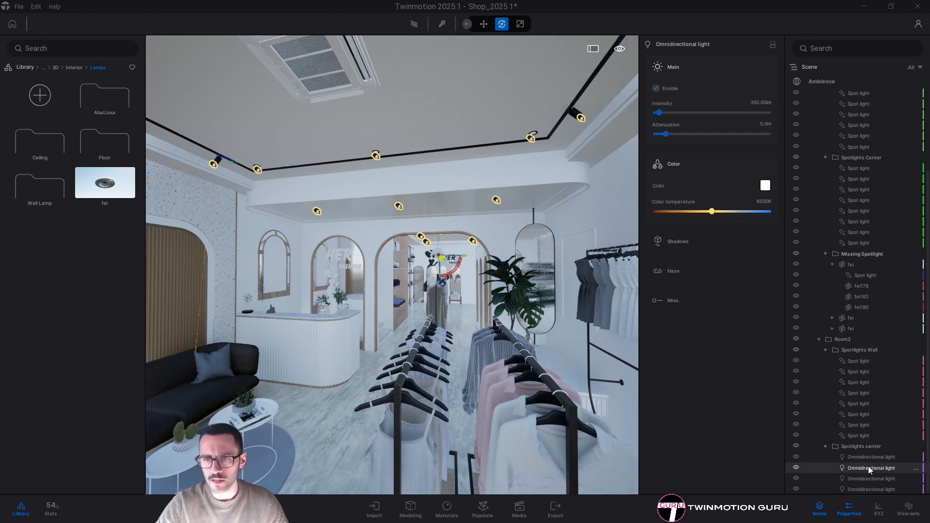
pyautogui.click(761, 102)
pyautogui.write('1')
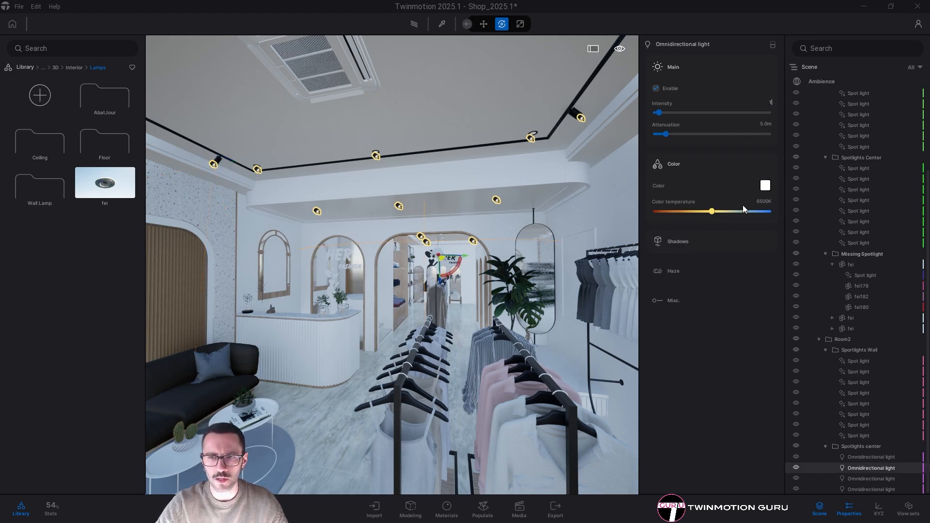
pyautogui.click(686, 246)
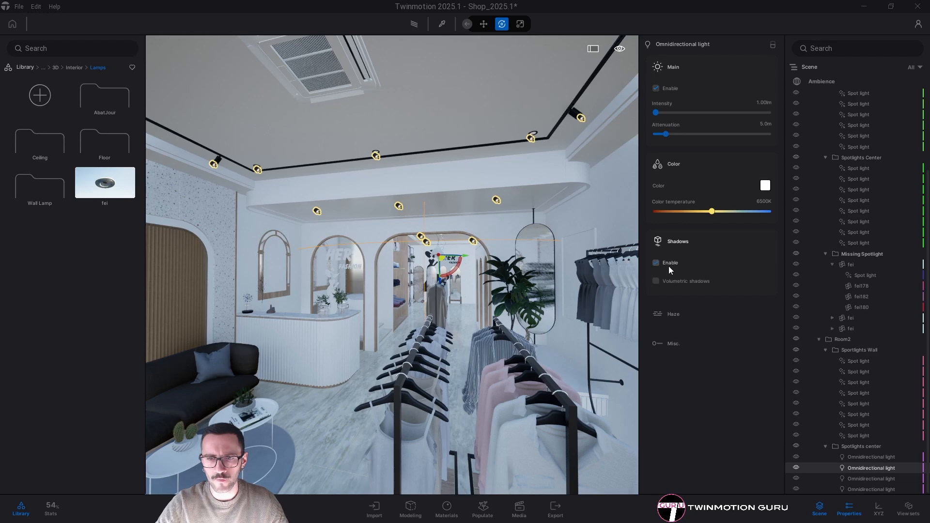
pyautogui.press('Escape')
# Examine the shop's lighting around the reception desk, the clothing racks and the passage to Room2
pyautogui.press('a')
pyautogui.moveTo(480, 277); pyautogui.dragTo(460, 271, button='right')
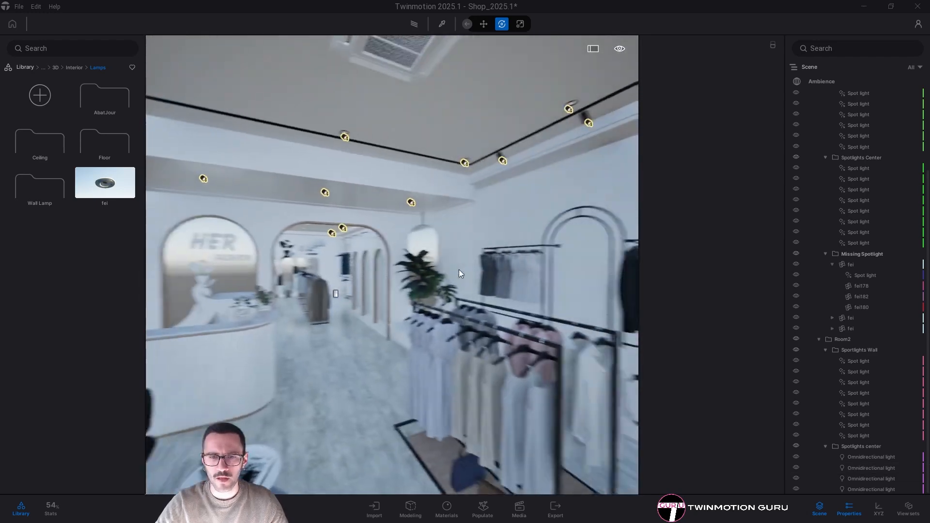
pyautogui.press('s')
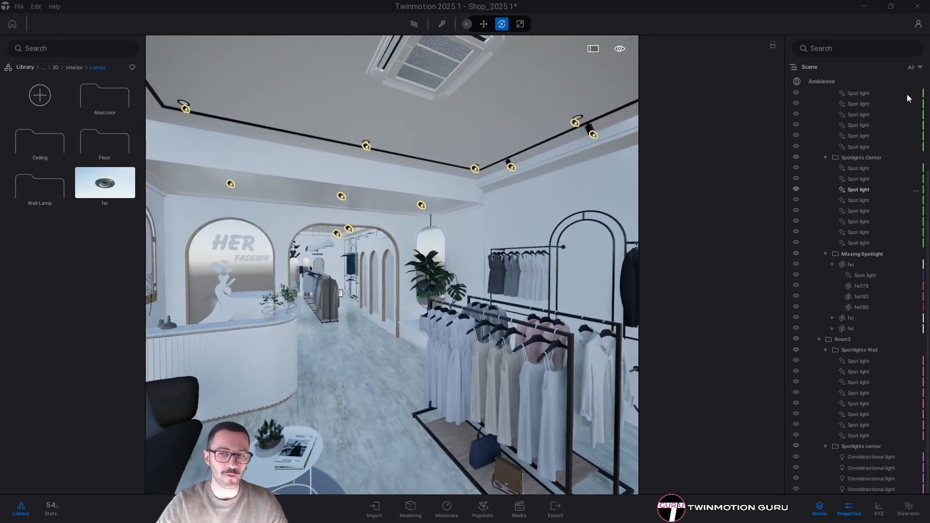
pyautogui.press('s')
pyautogui.press('a')
pyautogui.press('w')
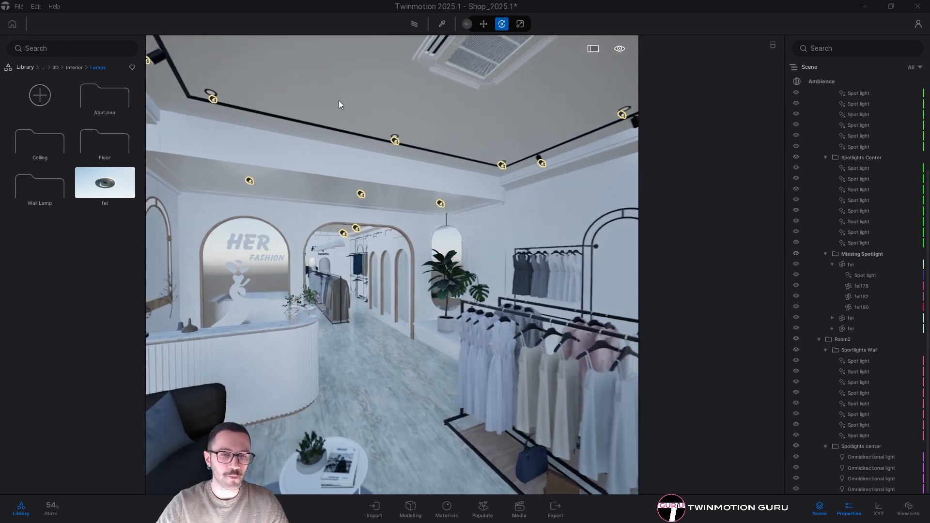
pyautogui.press('w')
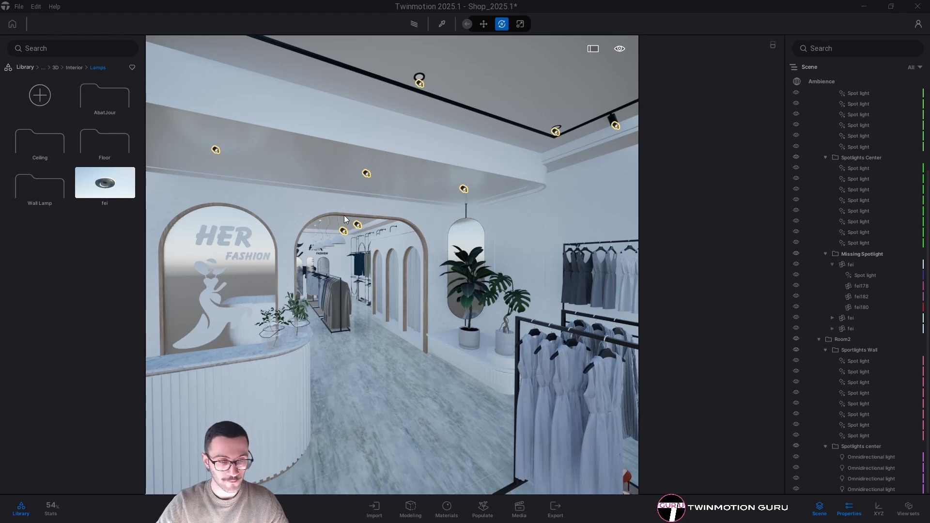
pyautogui.press('s')
pyautogui.moveTo(344, 215); pyautogui.dragTo(452, 287, button='right')
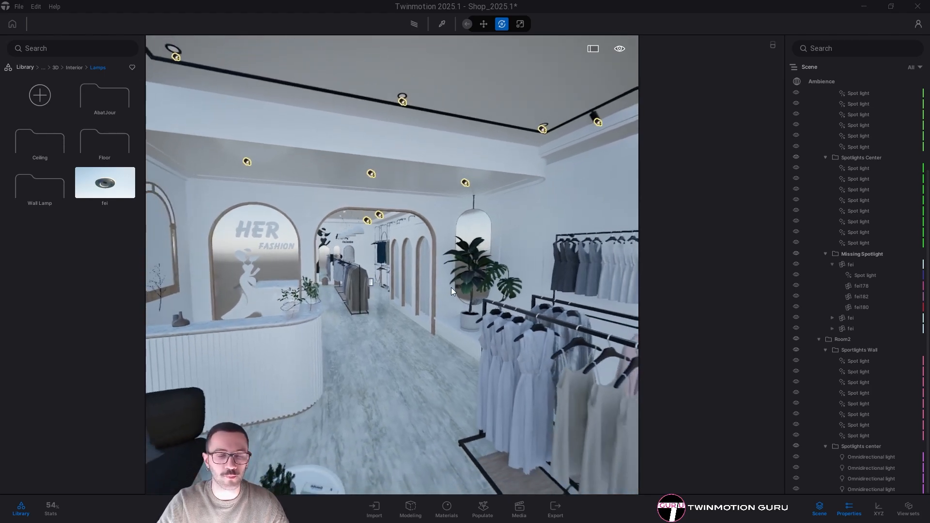
# Collapse the three spotlight containers in Room1 and the two in Room2 in the scene tree
pyautogui.scroll(2, 891, 306)
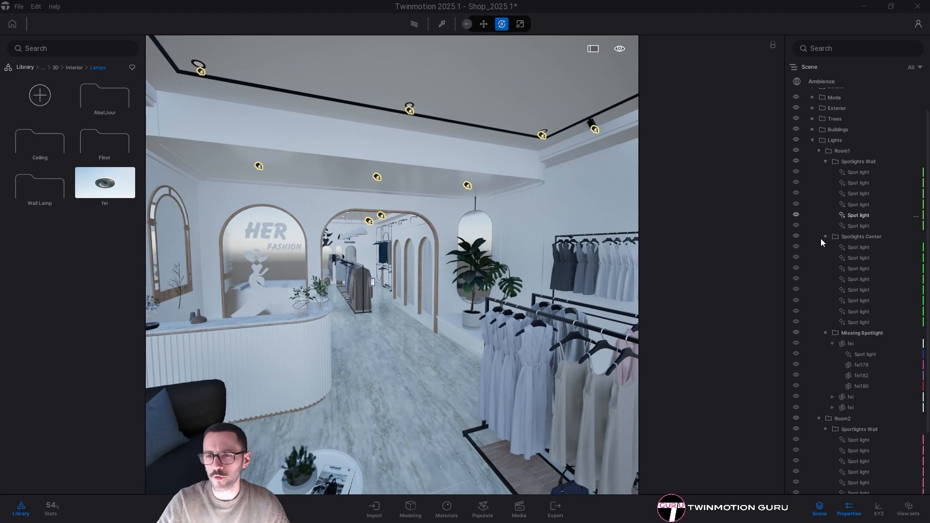
pyautogui.click(825, 237)
pyautogui.click(826, 171)
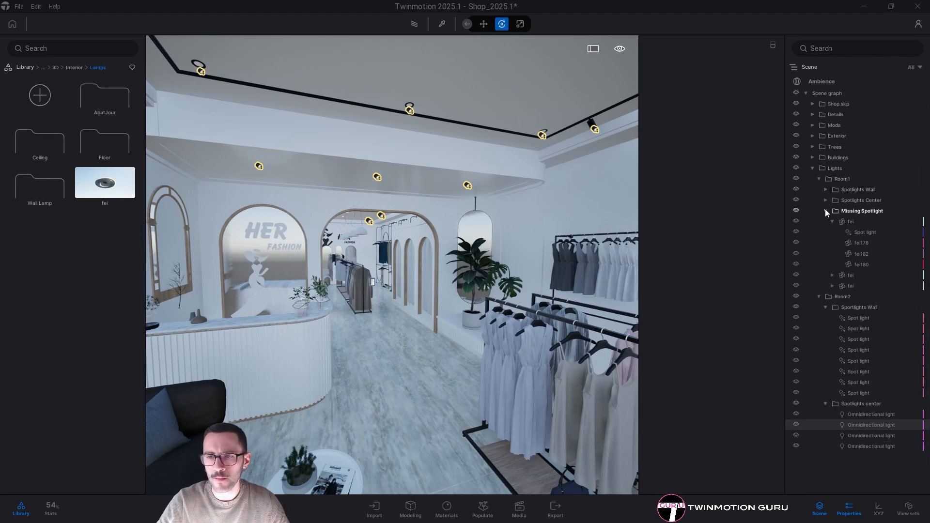
pyautogui.click(825, 211)
pyautogui.click(826, 233)
pyautogui.click(826, 242)
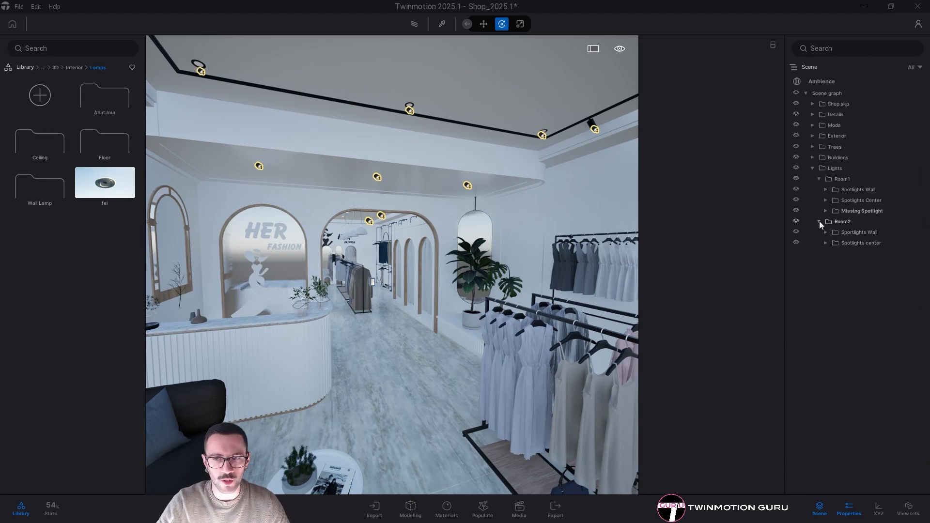
# Hide the whole Lights container and examine the shop interior with the artificial lights off
pyautogui.moveTo(391, 228); pyautogui.dragTo(412, 309, button='right')
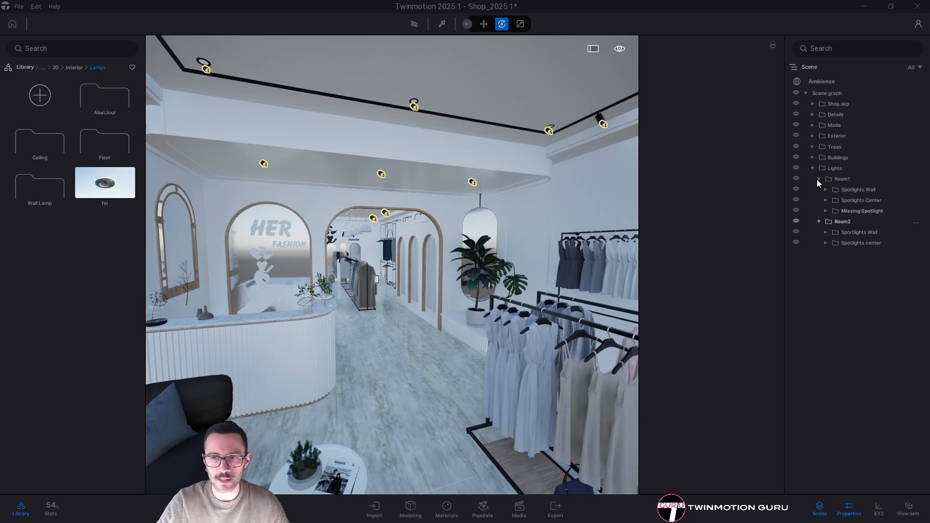
pyautogui.click(796, 167)
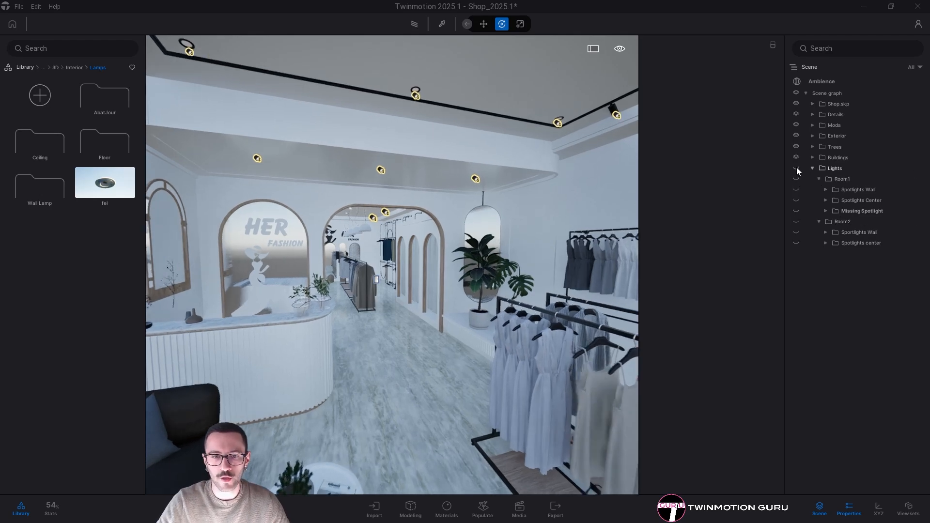
pyautogui.press('w')
pyautogui.moveTo(485, 232); pyautogui.dragTo(368, 232, button='right')
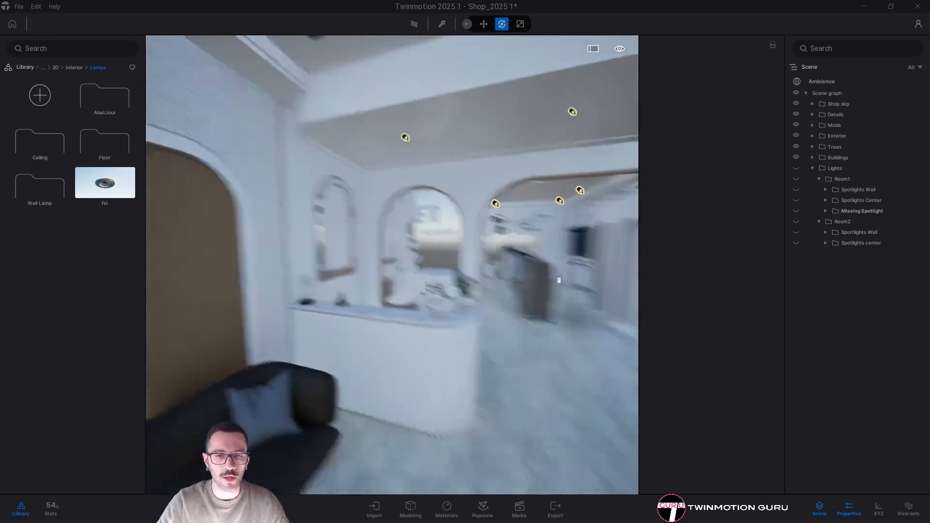
pyautogui.moveTo(368, 271); pyautogui.dragTo(455, 293, button='right')
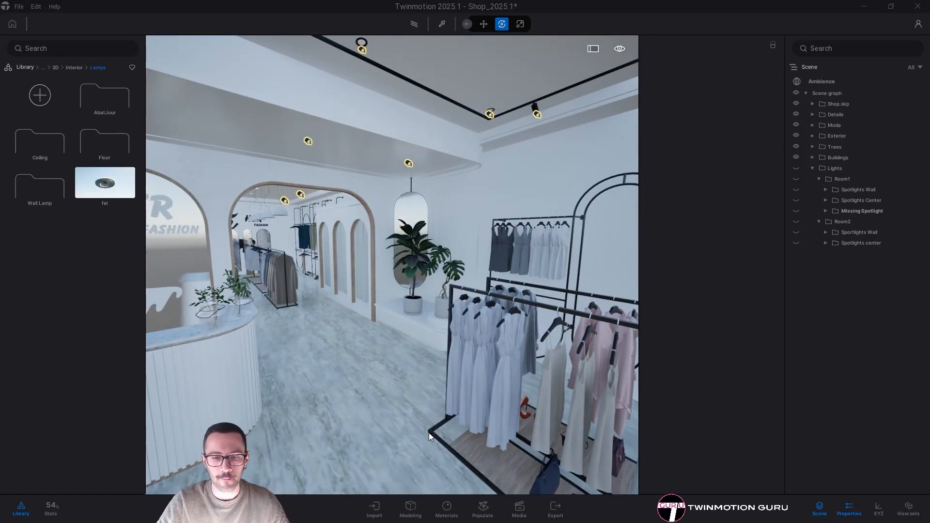
pyautogui.press('s')
pyautogui.moveTo(462, 375); pyautogui.dragTo(436, 373, button='right')
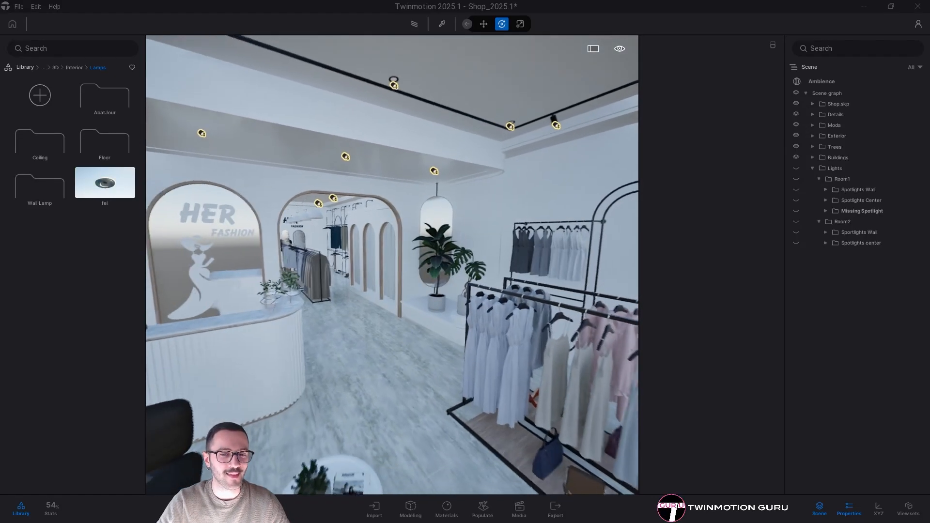
# Show the list of view sets and add a new view set with the Lights container hidden
pyautogui.click(519, 509)
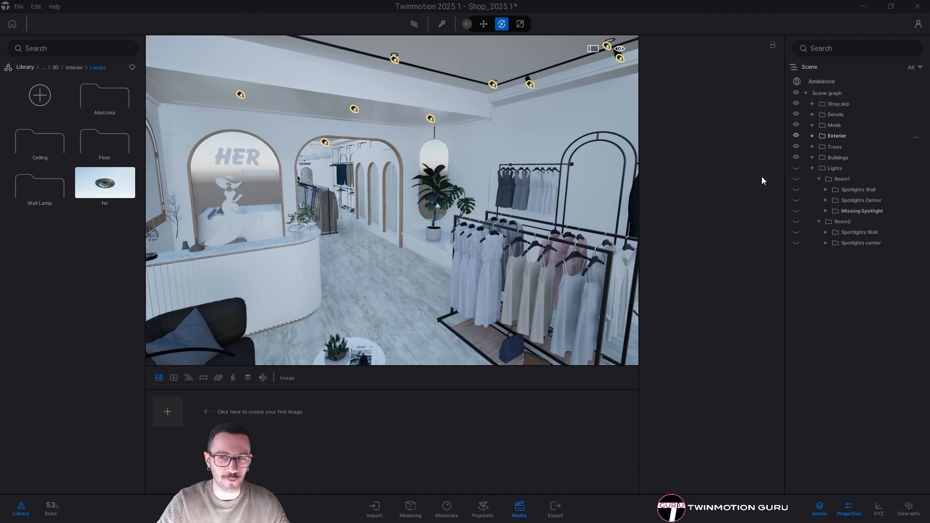
pyautogui.click(519, 507)
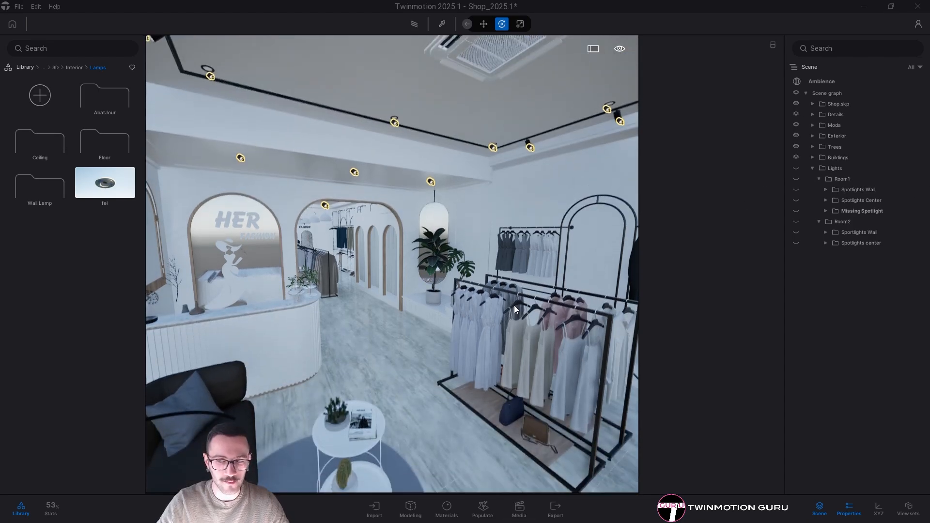
pyautogui.click(908, 509)
pyautogui.click(855, 449)
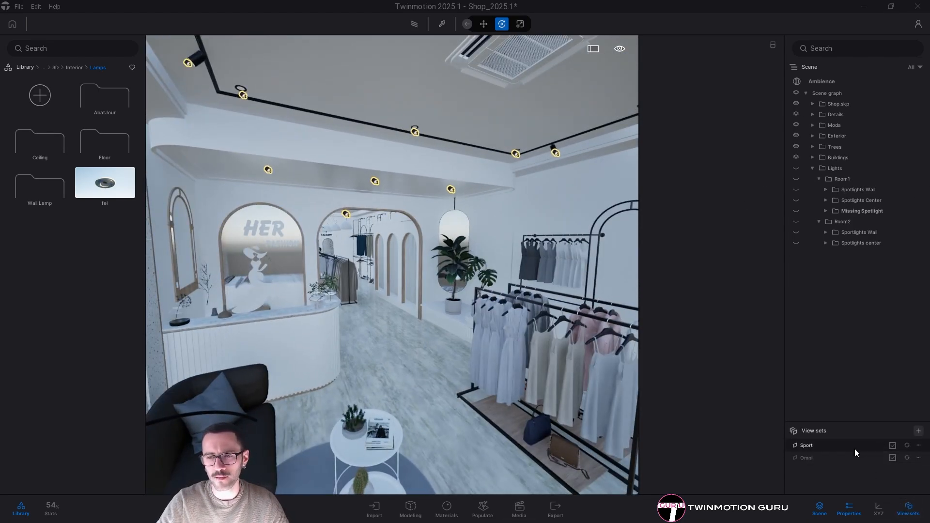
pyautogui.press('a')
pyautogui.press('d')
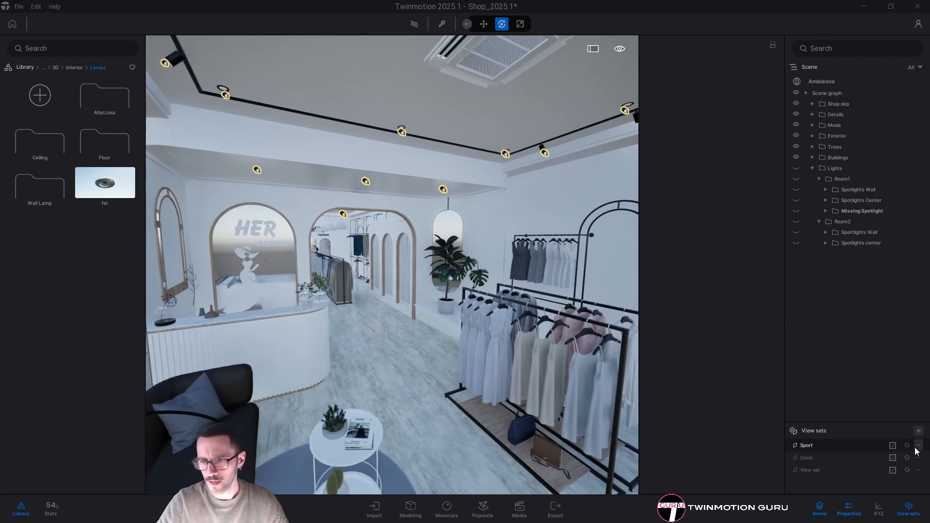
# Delete the Sport and Omni view sets and rename the remaining one as Lights OFF
pyautogui.click(919, 446)
pyautogui.click(895, 456)
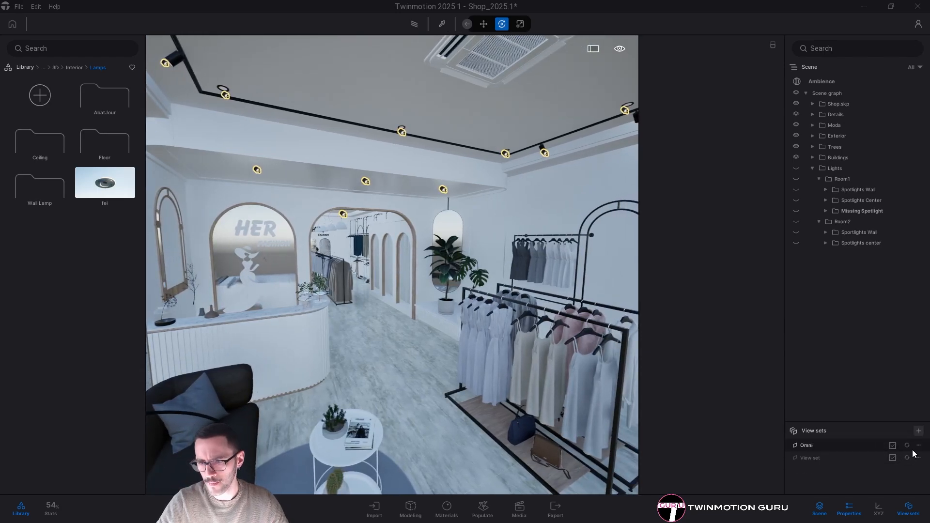
pyautogui.click(919, 445)
pyautogui.click(892, 458)
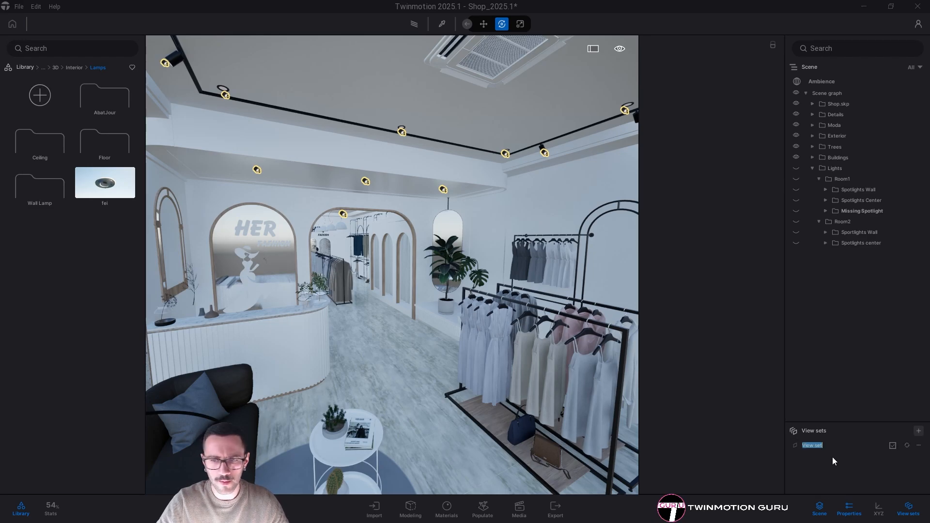
pyautogui.write('Lights OFF')
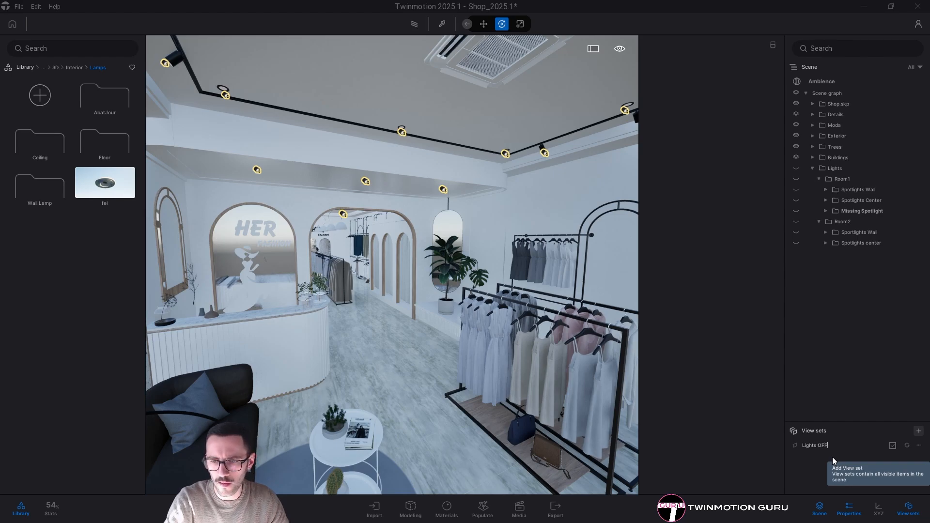
pyautogui.press('Return')
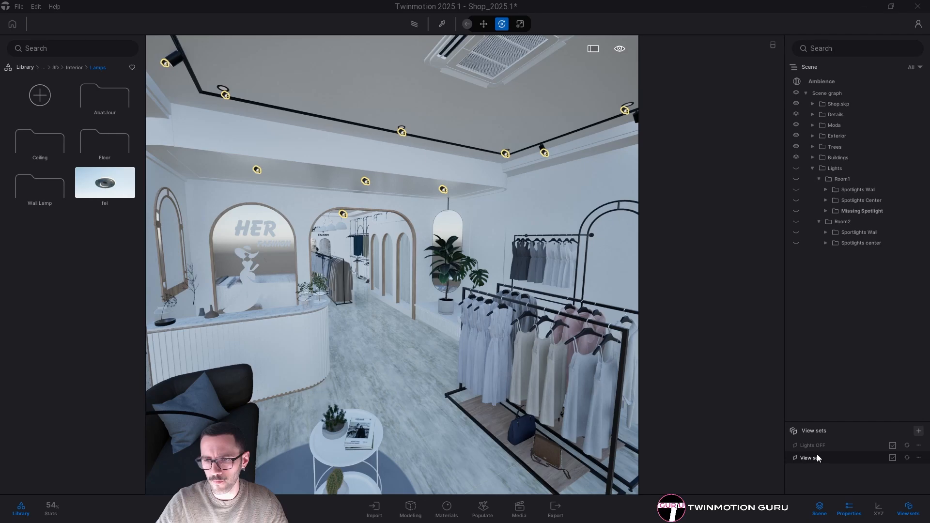
# Add a second view set named Lights ON and make it the active one
pyautogui.click(811, 463)
pyautogui.write('Li')
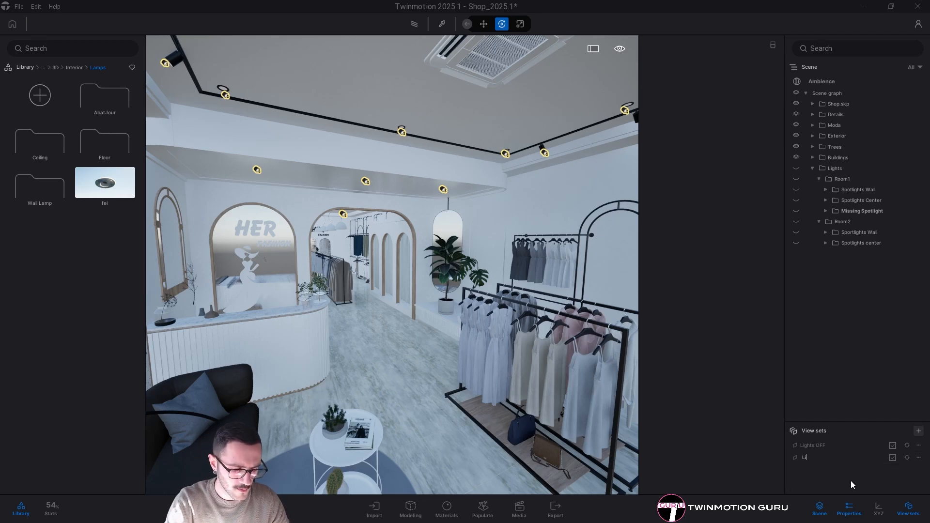
pyautogui.write('ghts On')
pyautogui.press('Return')
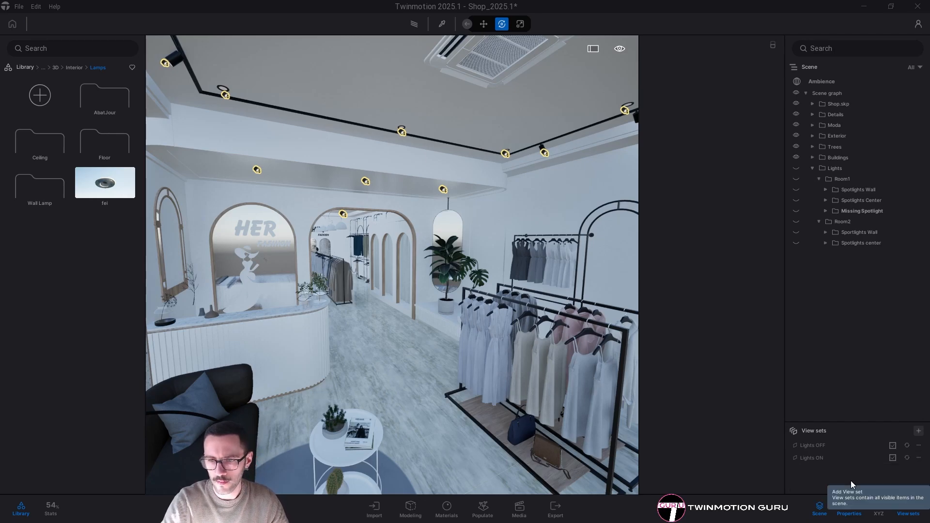
pyautogui.click(825, 445)
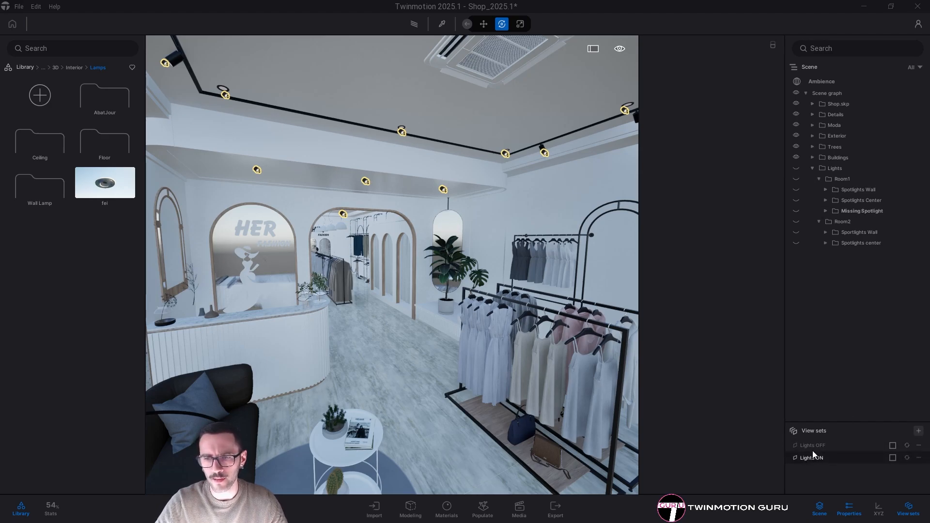
pyautogui.click(796, 168)
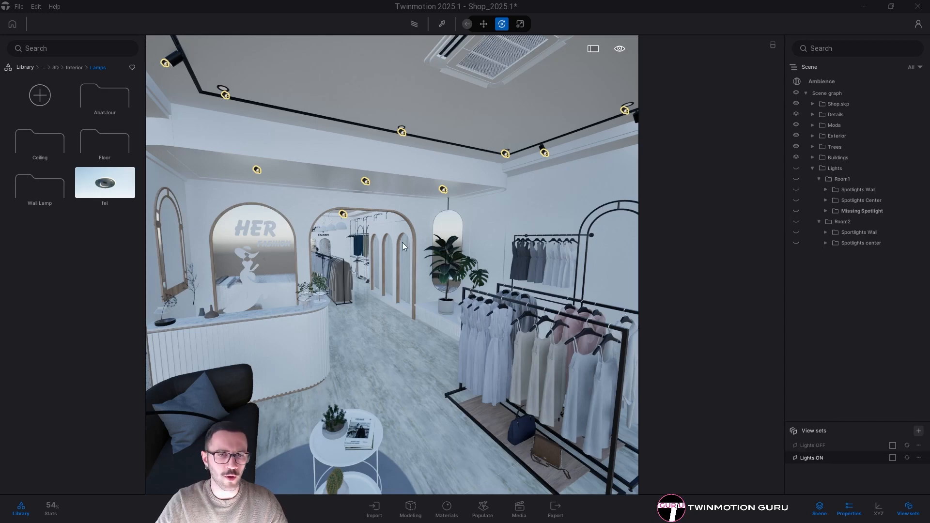
# Frame the clothing racks with the plant and arched wall rack behind them and create the first media image from this view
pyautogui.press('w')
pyautogui.moveTo(402, 242); pyautogui.dragTo(434, 310, button='right')
pyautogui.press('d')
pyautogui.press('a')
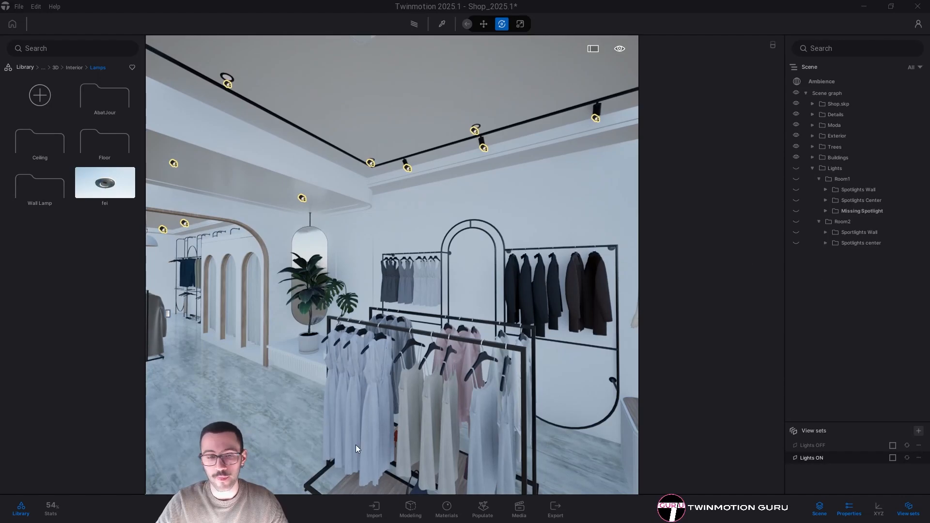
pyautogui.click(519, 508)
pyautogui.click(168, 413)
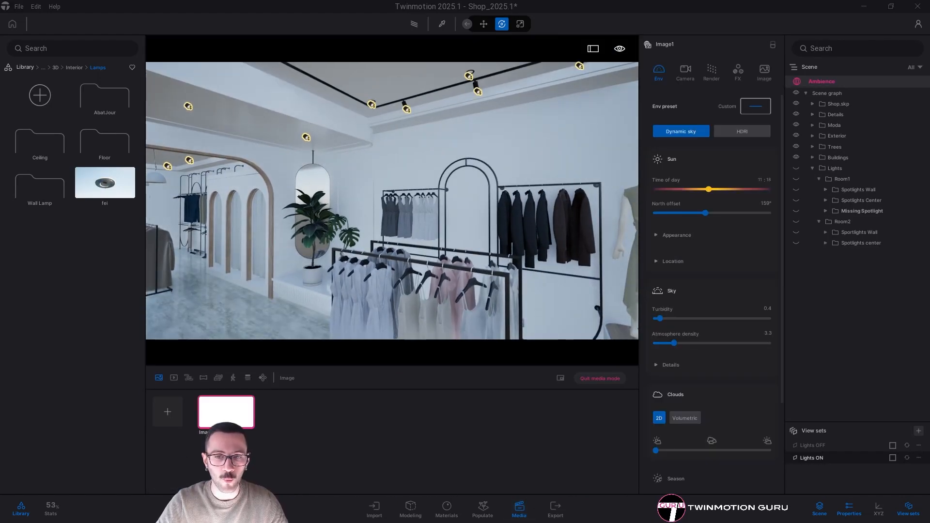
# Activate the Lights ON view set and update the first image to show the HER FASHION arch, doorway and clothing racks
pyautogui.moveTo(388, 252); pyautogui.dragTo(315, 253, button='right')
pyautogui.click(819, 458)
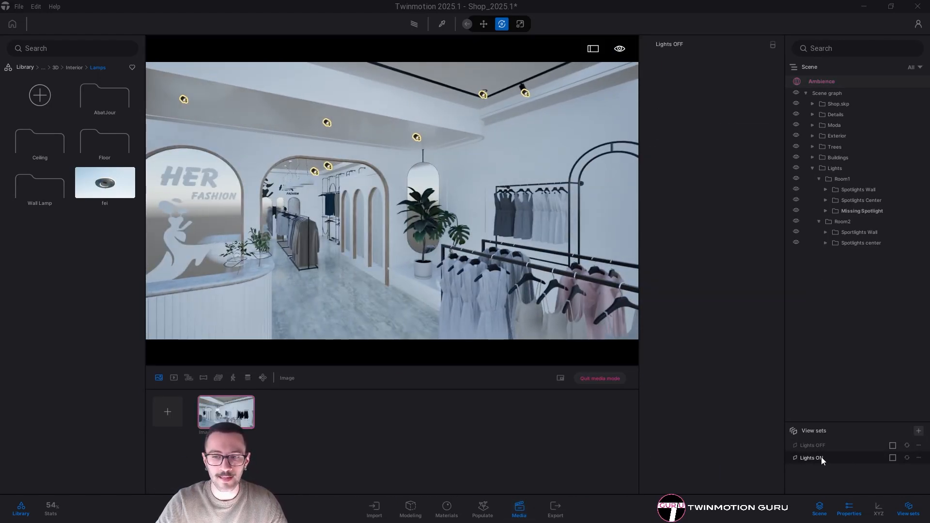
pyautogui.click(232, 400)
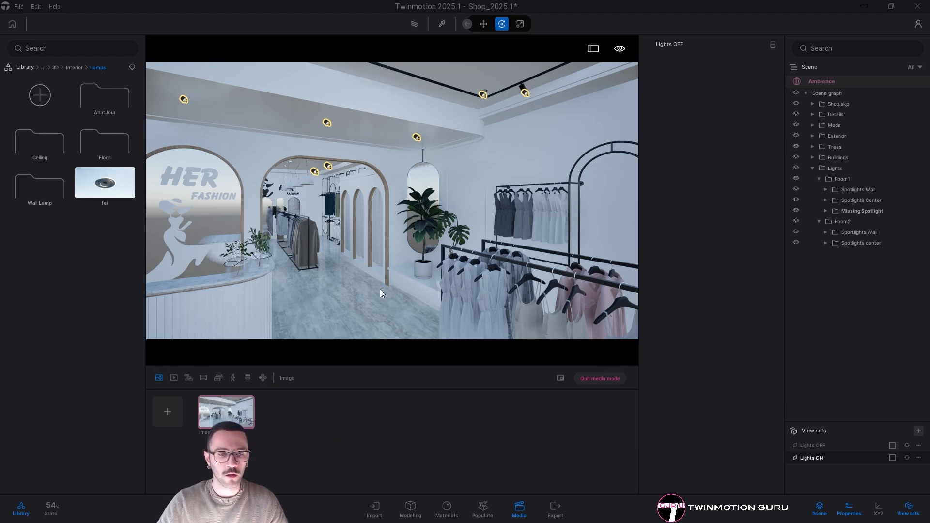
# Look around the shop interior from the arched doorway and clothing racks to the sofa and wood-panelled wall
pyautogui.moveTo(380, 290); pyautogui.dragTo(364, 297, button='right')
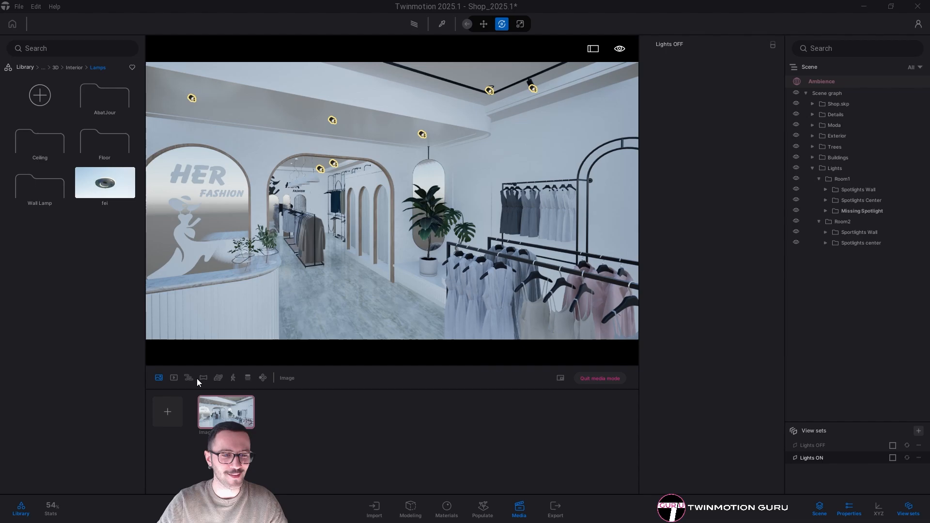
pyautogui.press('w')
pyautogui.press('d')
pyautogui.press('w')
pyautogui.press('d')
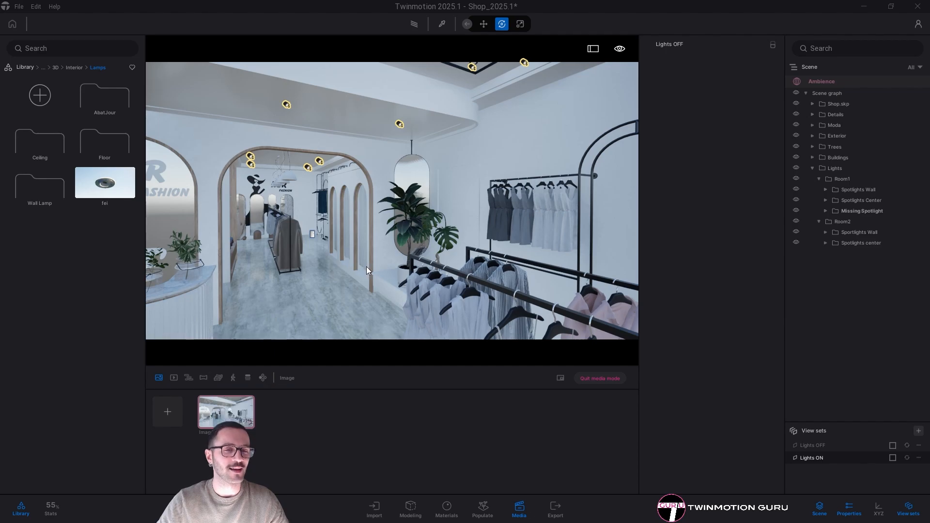
pyautogui.press('d')
pyautogui.moveTo(428, 266); pyautogui.dragTo(232, 266, button='right')
pyautogui.moveTo(485, 247); pyautogui.dragTo(426, 243, button='right')
pyautogui.press('s')
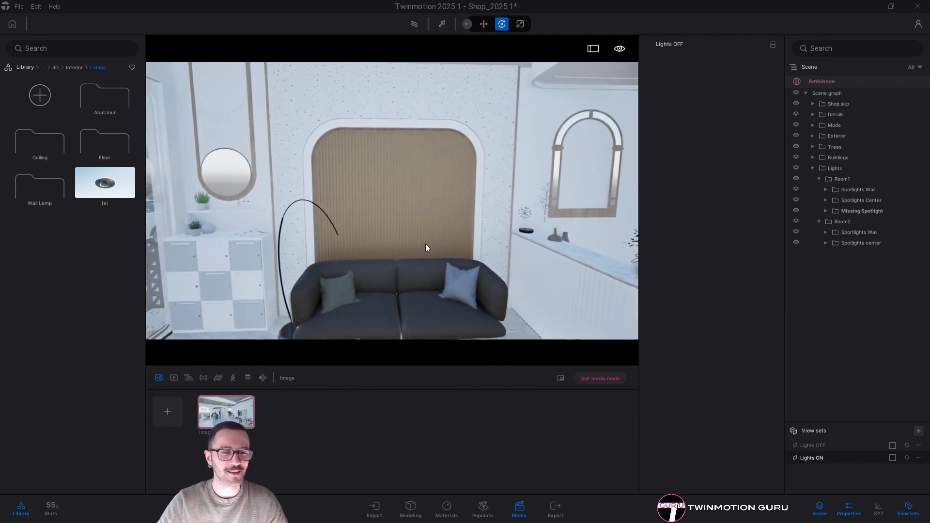
# Check the panorama media list, return to the images and recall the first image's saved view
pyautogui.click(202, 379)
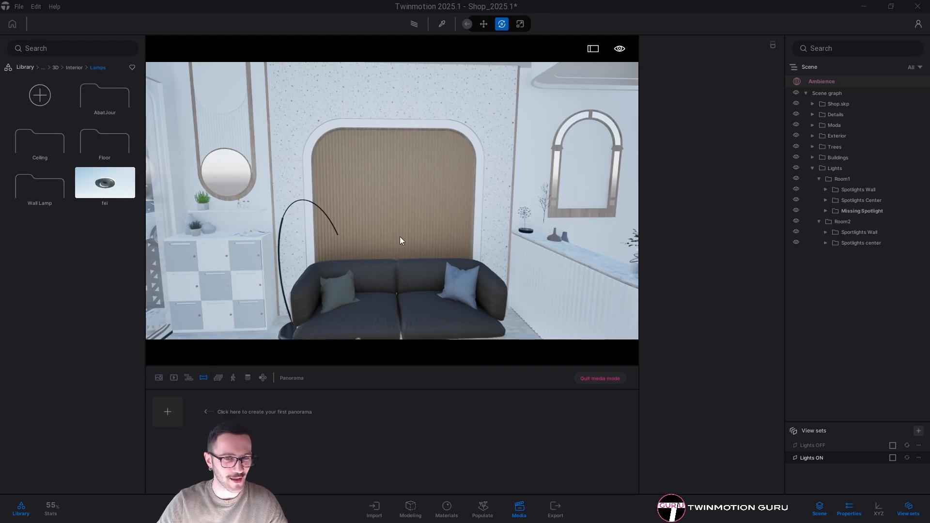
pyautogui.moveTo(400, 238); pyautogui.dragTo(422, 206, button='right')
pyautogui.click(164, 375)
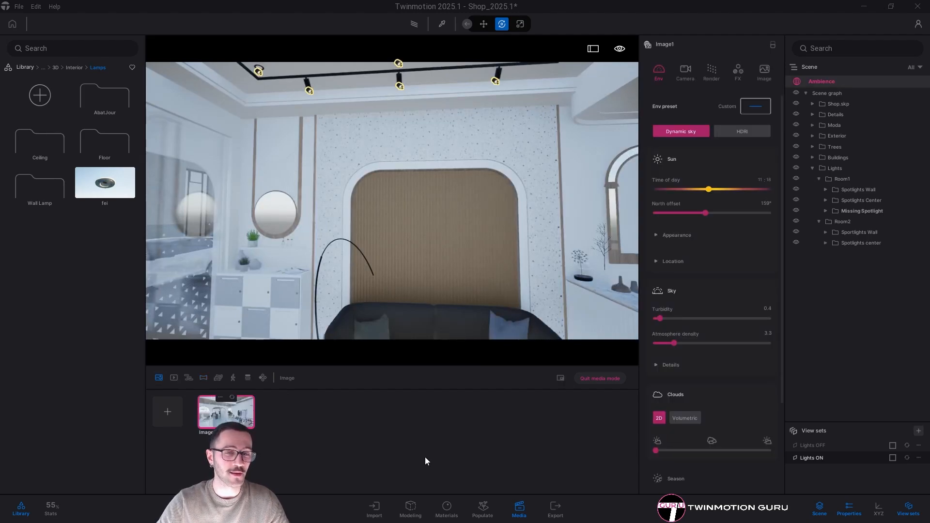
pyautogui.moveTo(224, 397)
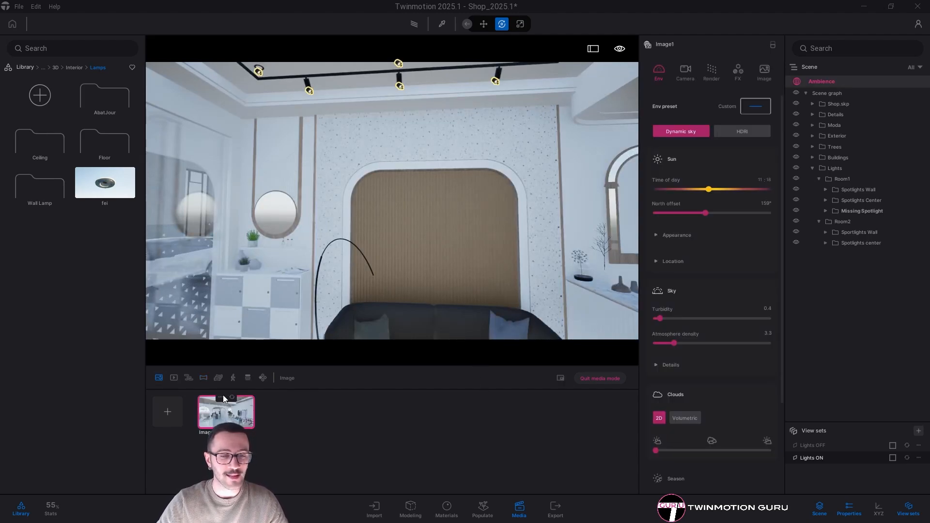
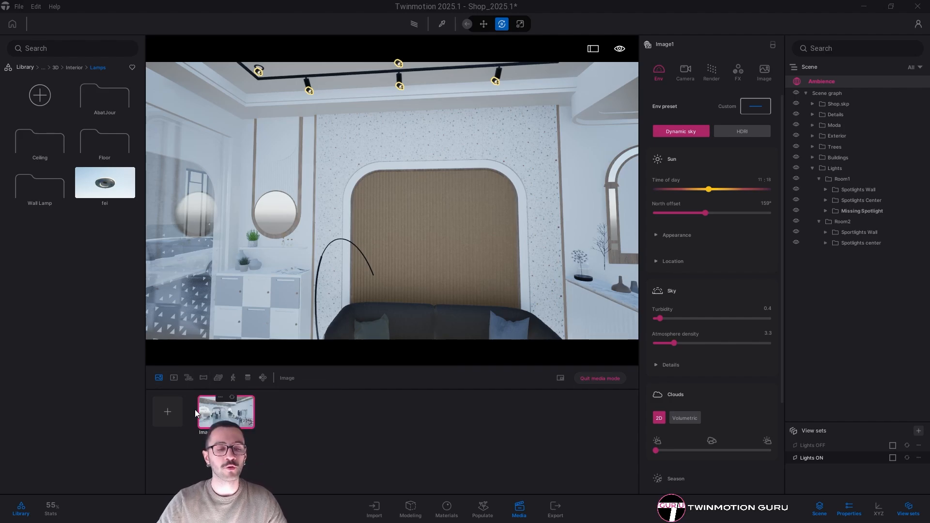
pyautogui.moveTo(233, 415)
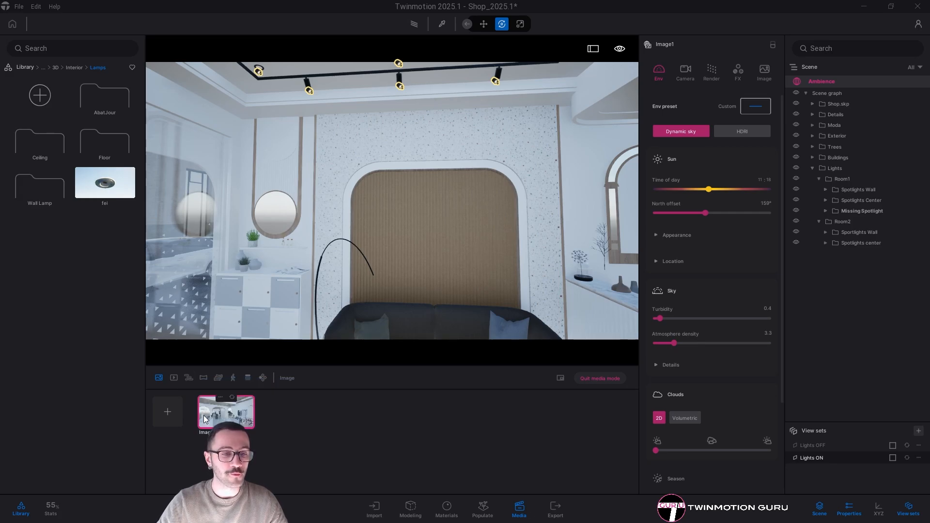
pyautogui.press('a')
pyautogui.press('w')
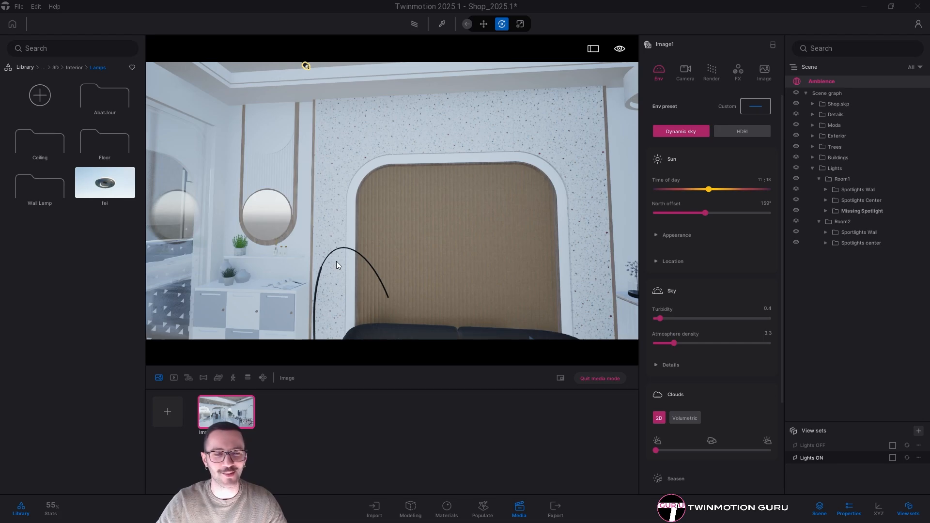
pyautogui.moveTo(336, 261); pyautogui.dragTo(288, 279)
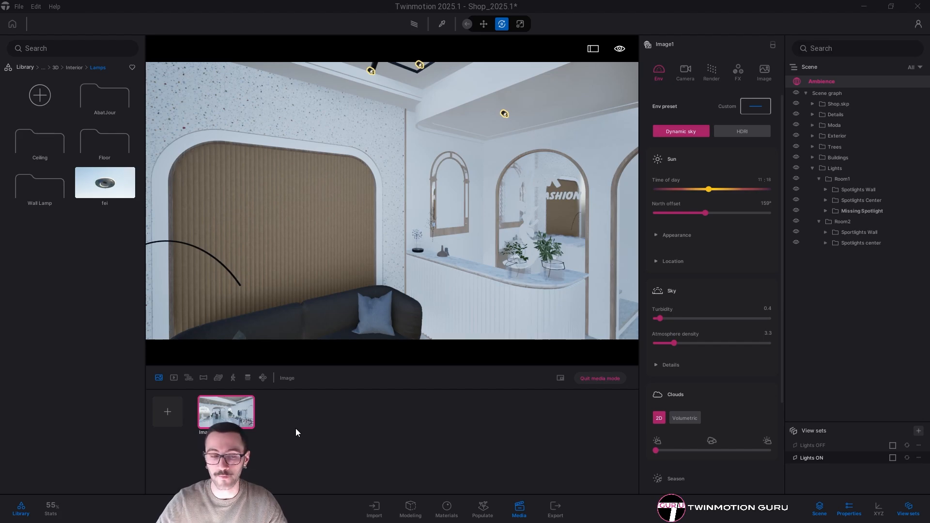
pyautogui.click(222, 410)
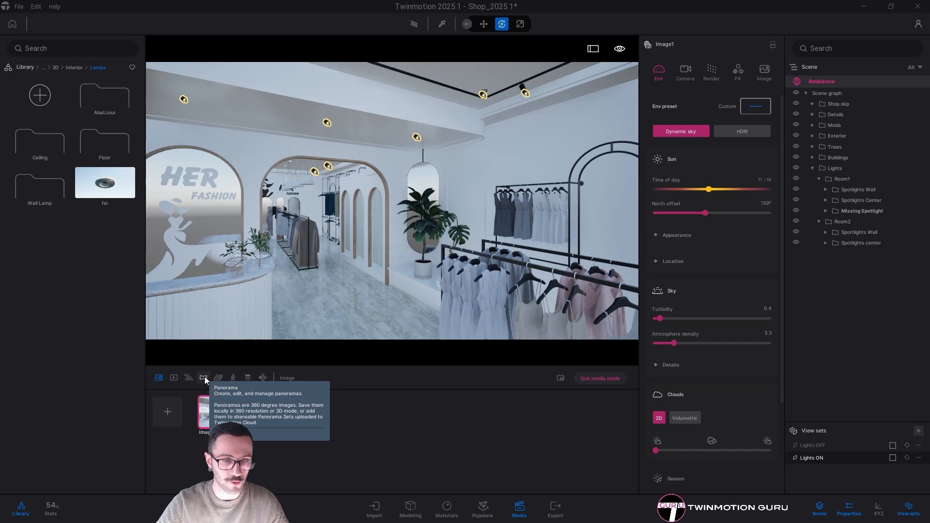
# Reframe the shop with the reception counter, arched doorway and full dress rack, and update the first image with this view
pyautogui.scroll(-1, 422, 266)
pyautogui.scroll(-4, 421, 261)
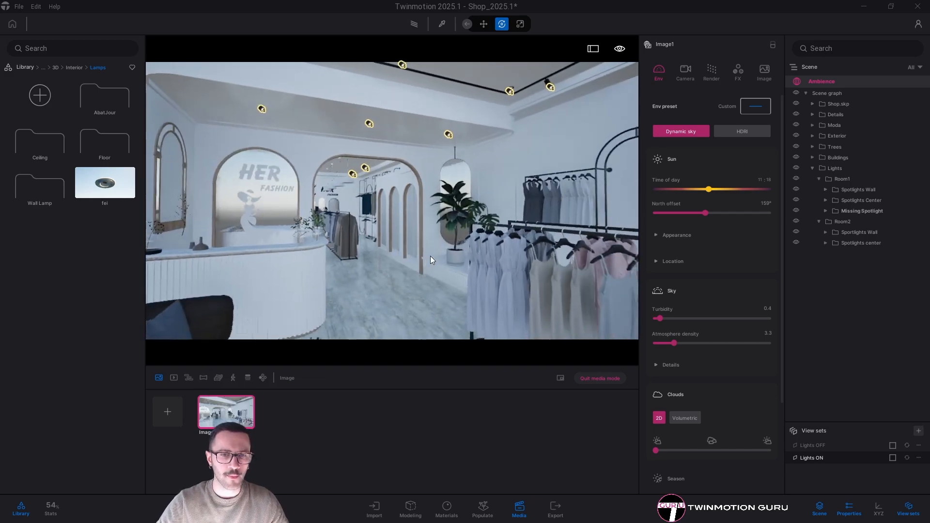
pyautogui.moveTo(530, 254)
pyautogui.mouseDown(button='right')
pyautogui.moveTo(606, 253)
pyautogui.moveTo(525, 254)
pyautogui.mouseUp(button='right')
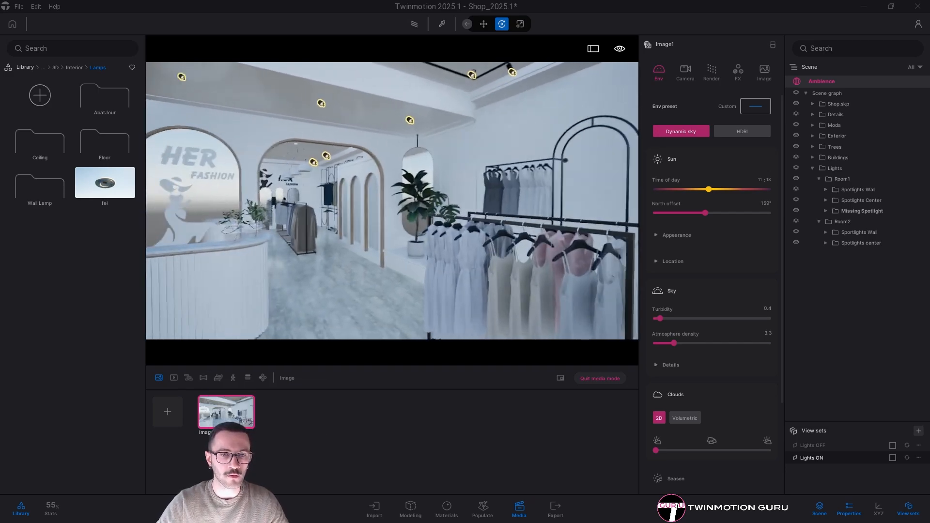
pyautogui.scroll(-2, 526, 254)
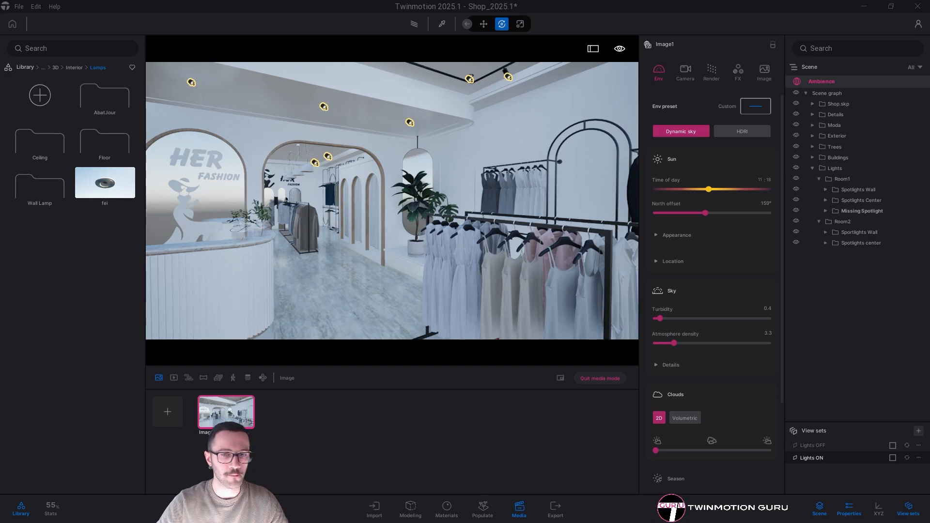
pyautogui.press('q')
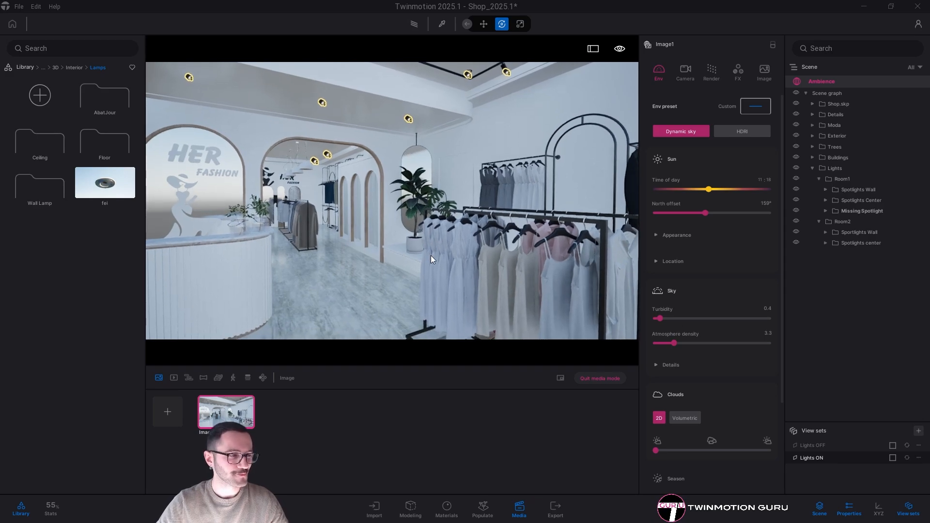
pyautogui.moveTo(432, 256); pyautogui.dragTo(419, 256, button='right')
pyautogui.press('d')
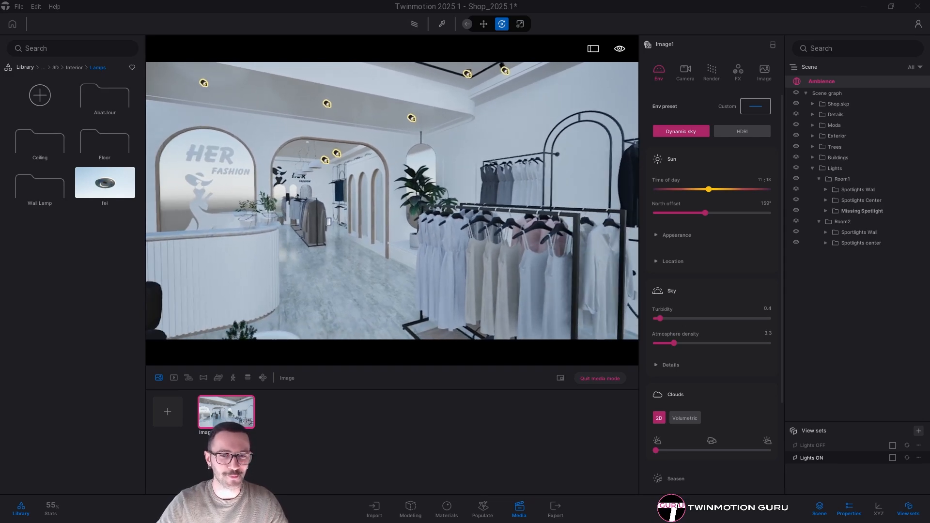
pyautogui.press('d')
pyautogui.press('s')
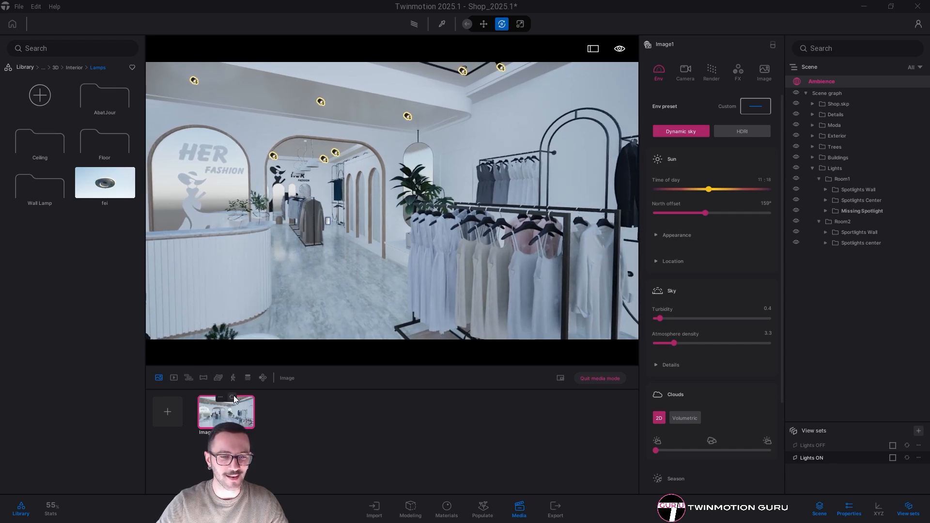
pyautogui.click(233, 398)
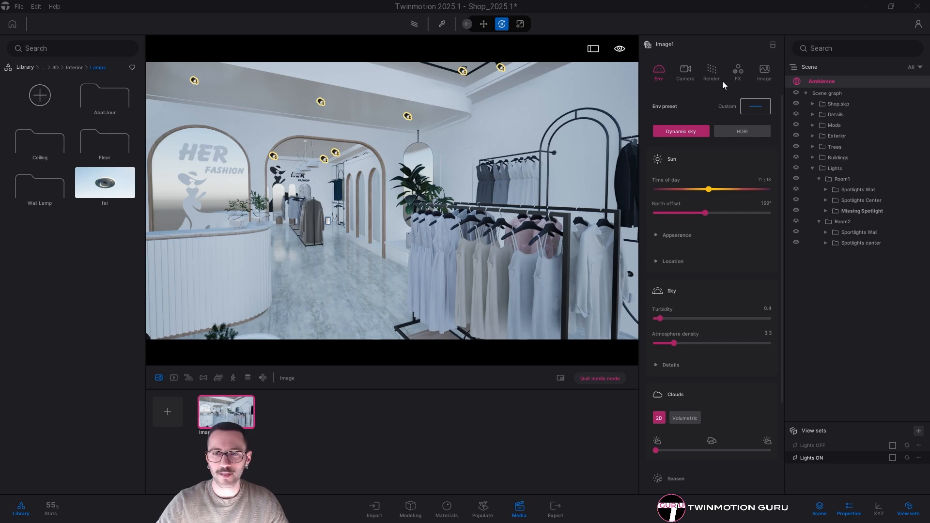
# Display only the first image's properties beside the viewport and switch its environment from dynamic sky to HDRI
pyautogui.click(848, 510)
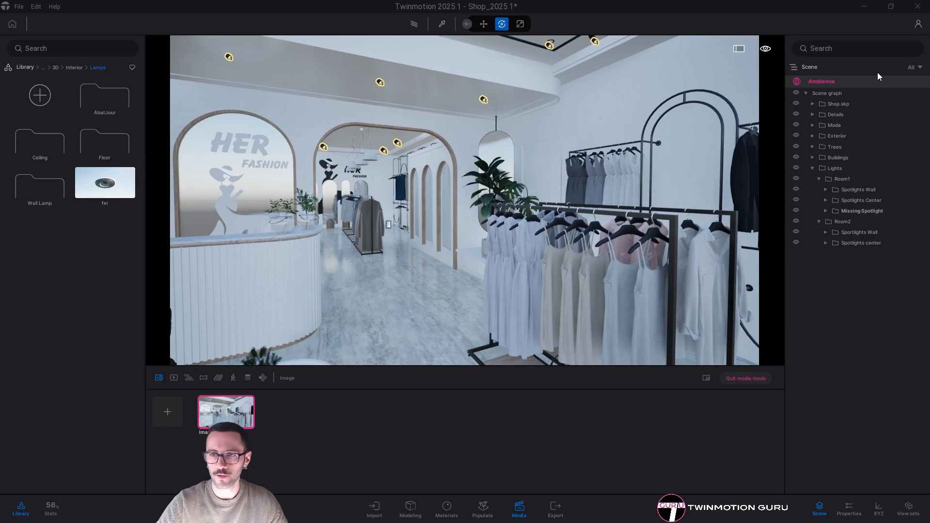
pyautogui.click(849, 508)
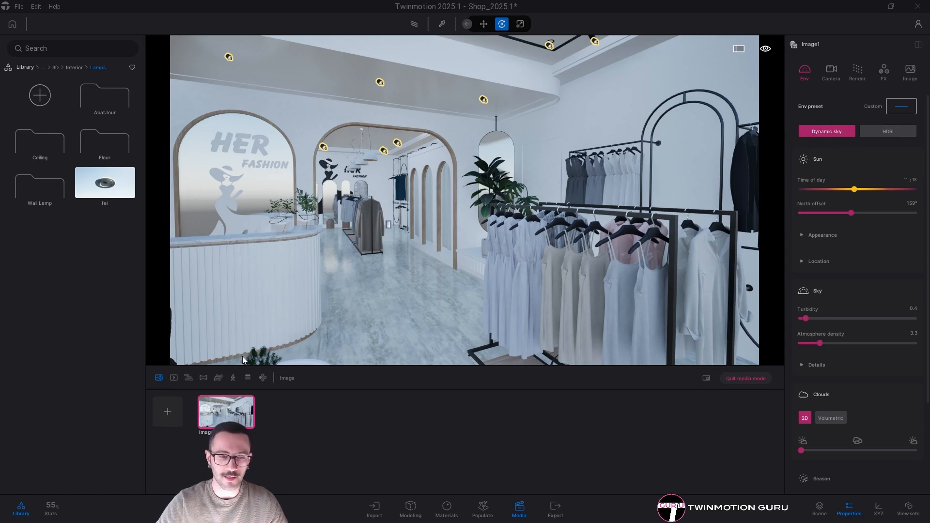
pyautogui.click(877, 132)
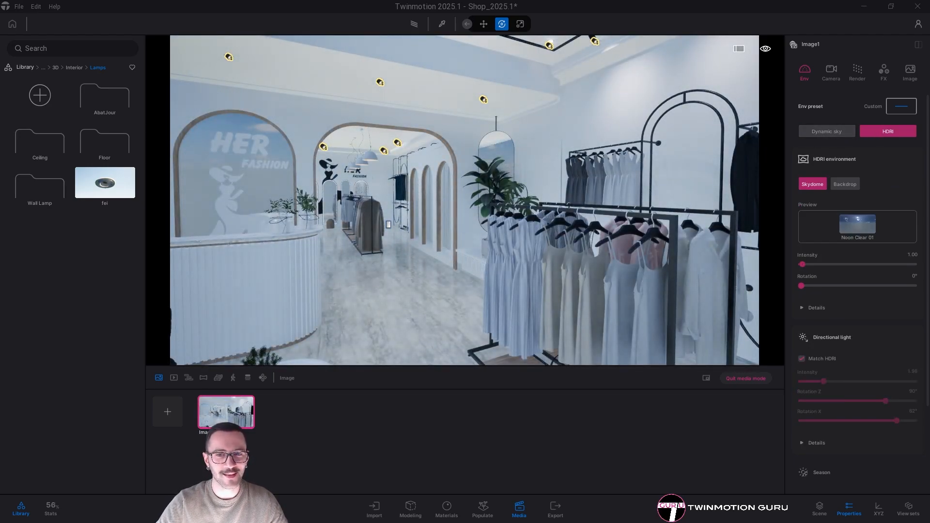
pyautogui.moveTo(601, 194); pyautogui.dragTo(737, 194, button='right')
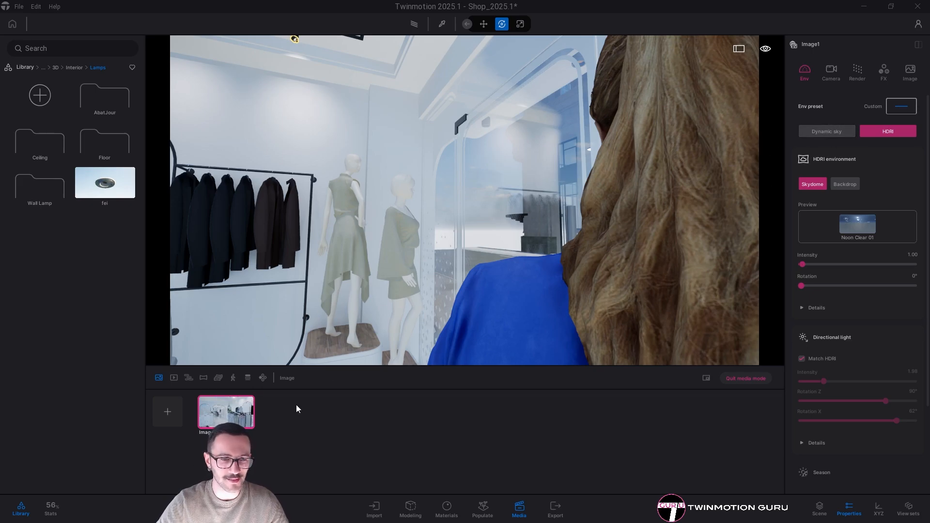
pyautogui.click(217, 424)
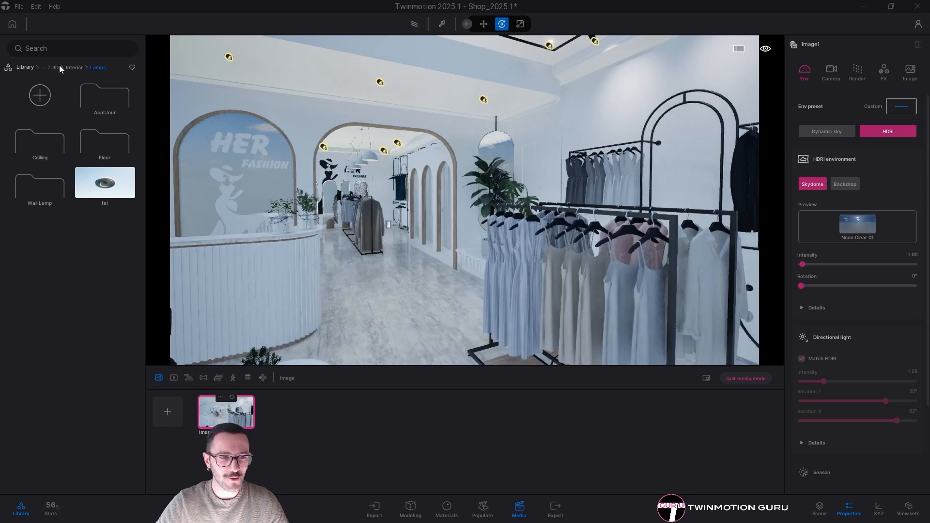
# Find the clear morning and afternoon HDRI skies in the library and apply MoAf Clear 14 as the image's skydome
pyautogui.click(20, 67)
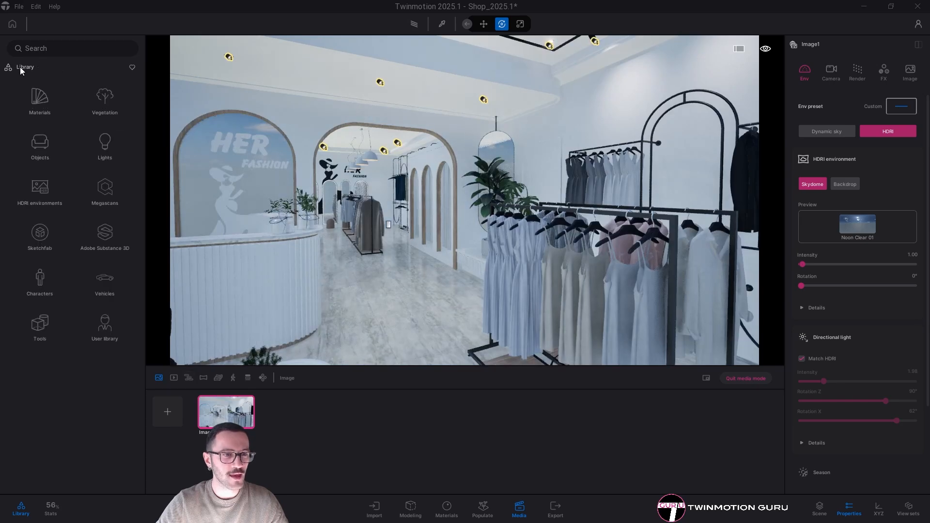
pyautogui.click(48, 183)
pyautogui.click(48, 101)
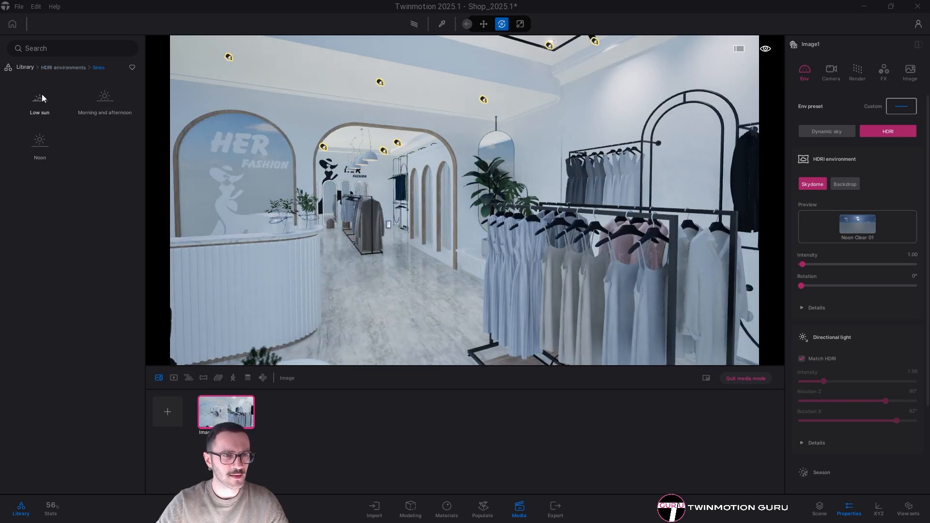
pyautogui.click(92, 98)
pyautogui.click(104, 101)
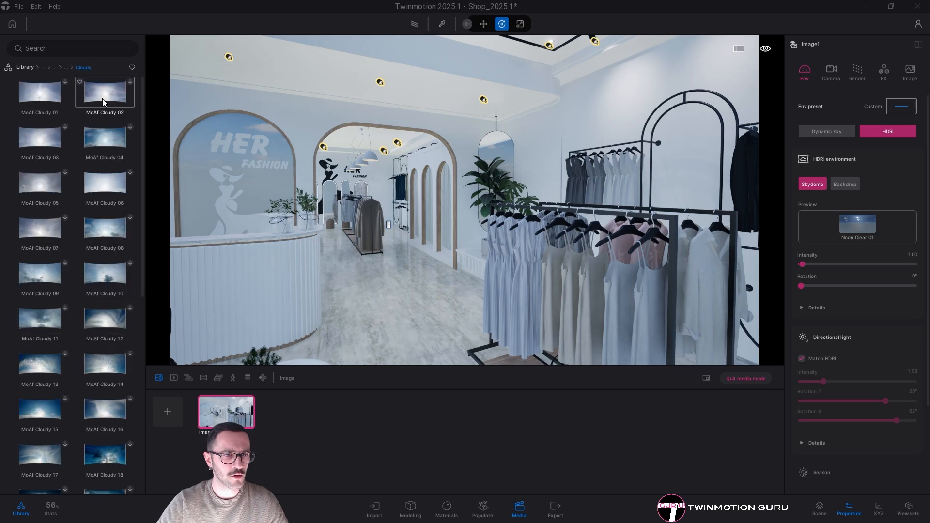
pyautogui.click(68, 71)
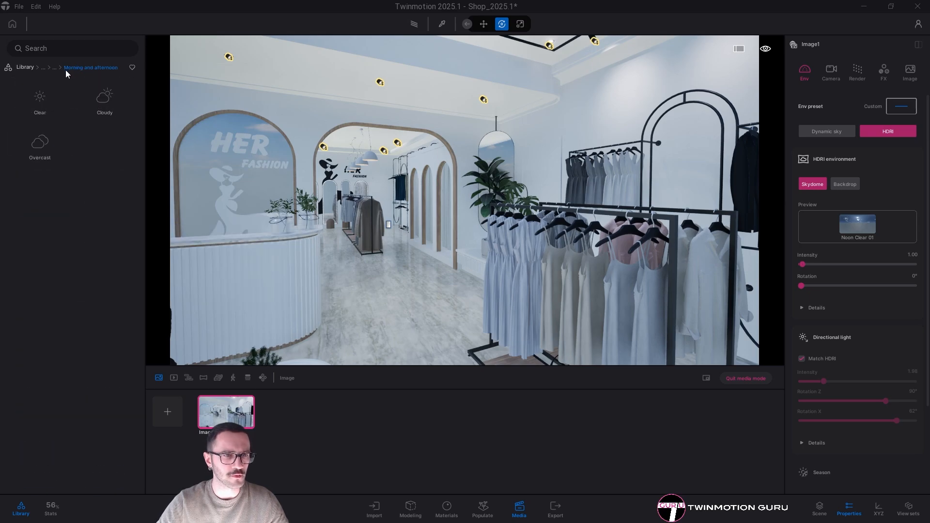
pyautogui.click(42, 98)
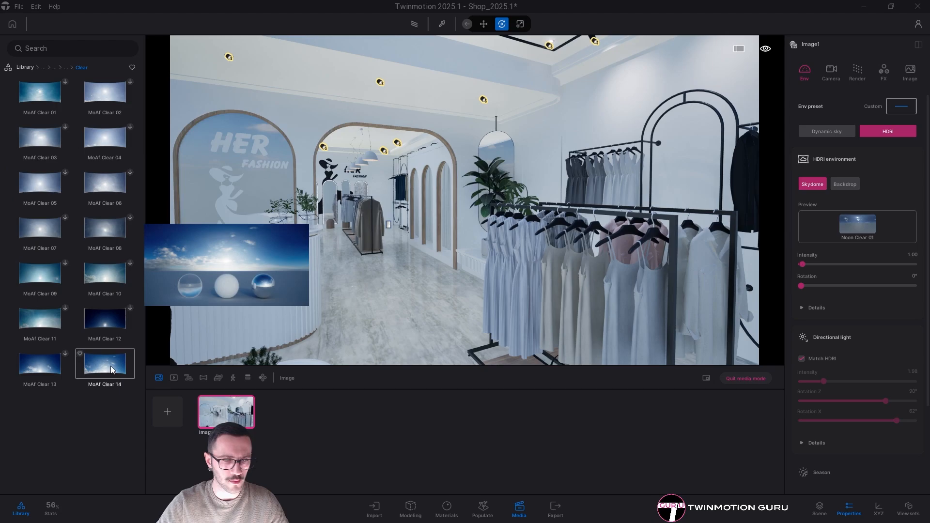
pyautogui.moveTo(105, 363); pyautogui.dragTo(862, 233)
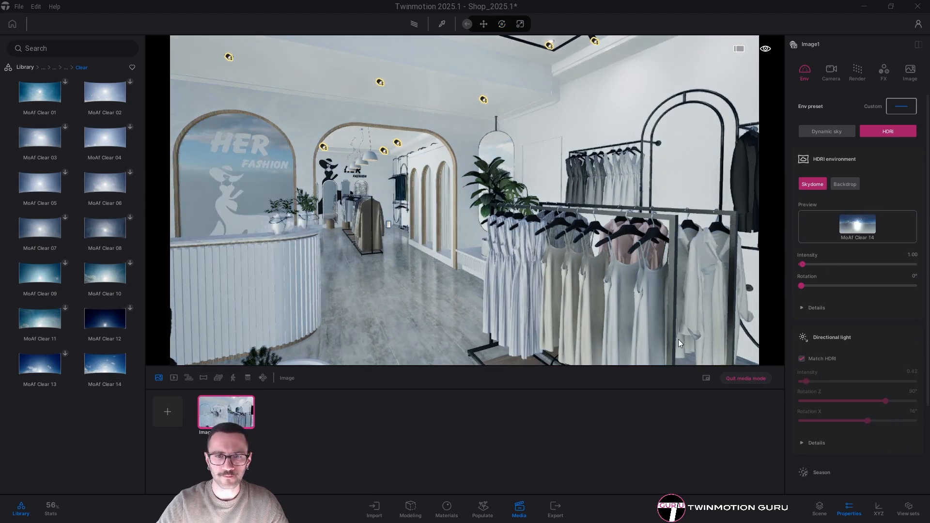
# View the street outside the shop and set the HDRI environment's rotation to 145°
pyautogui.moveTo(679, 339); pyautogui.dragTo(794, 339, button='right')
pyautogui.moveTo(510, 274); pyautogui.dragTo(538, 274, button='right')
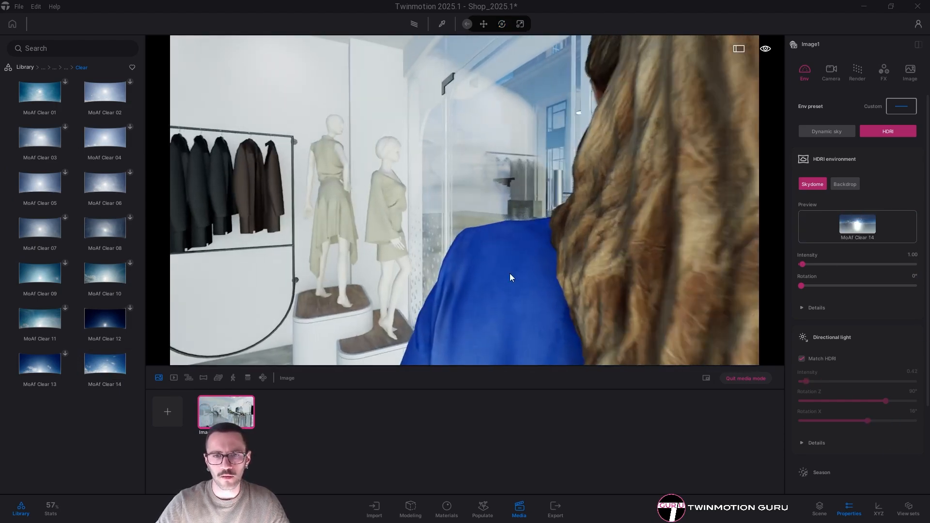
pyautogui.press('w')
pyautogui.press('d')
pyautogui.press('w')
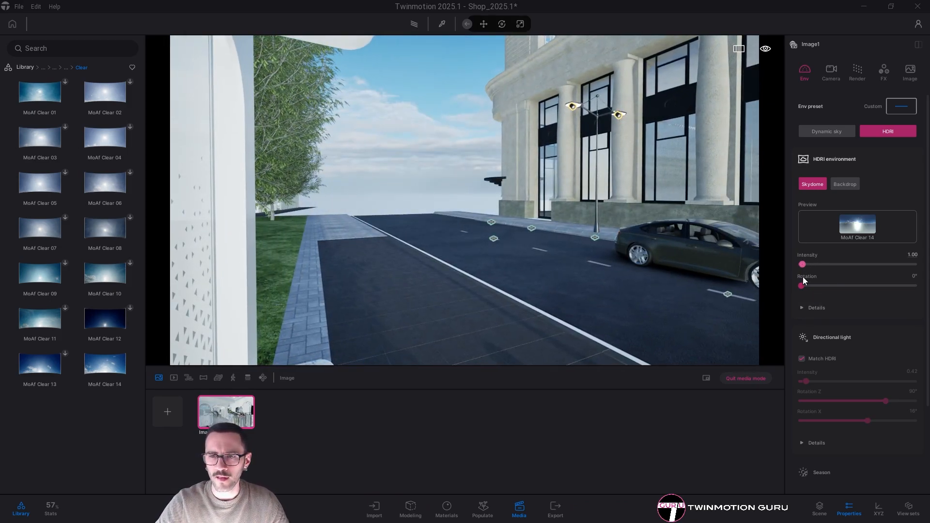
pyautogui.moveTo(802, 286); pyautogui.dragTo(847, 289)
# Look over the storefront, steps, sidewalk and street to examine how the HDRI sun lights them and casts shadows
pyautogui.press('s')
pyautogui.moveTo(722, 177); pyautogui.dragTo(680, 196, button='right')
pyautogui.press('d')
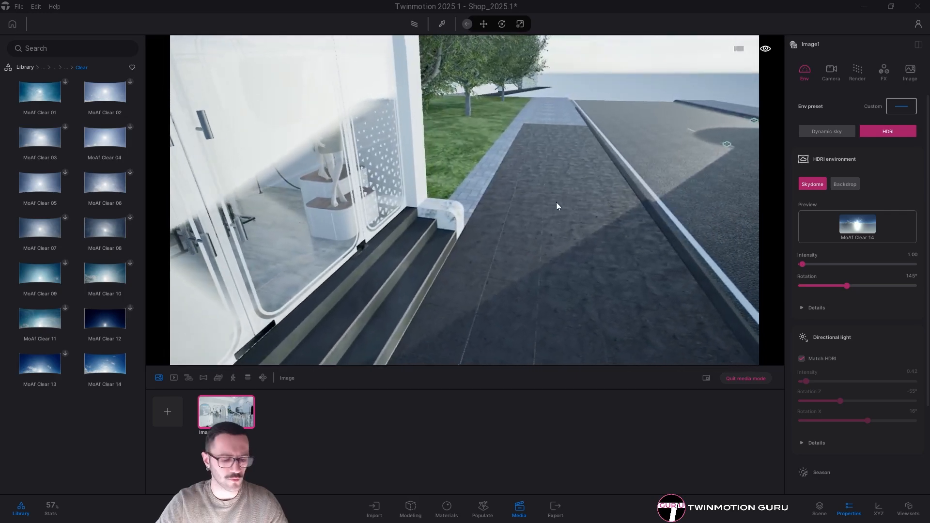
pyautogui.moveTo(595, 148); pyautogui.dragTo(591, 165, button='right')
pyautogui.press('s')
pyautogui.moveTo(720, 135); pyautogui.dragTo(584, 177, button='right')
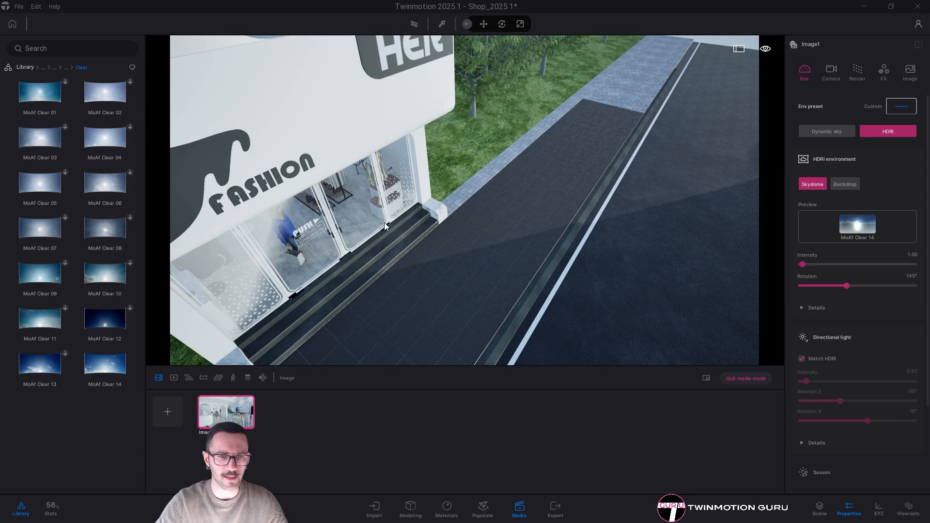
pyautogui.press('s')
pyautogui.press('w')
pyautogui.moveTo(580, 208); pyautogui.dragTo(748, 187, button='right')
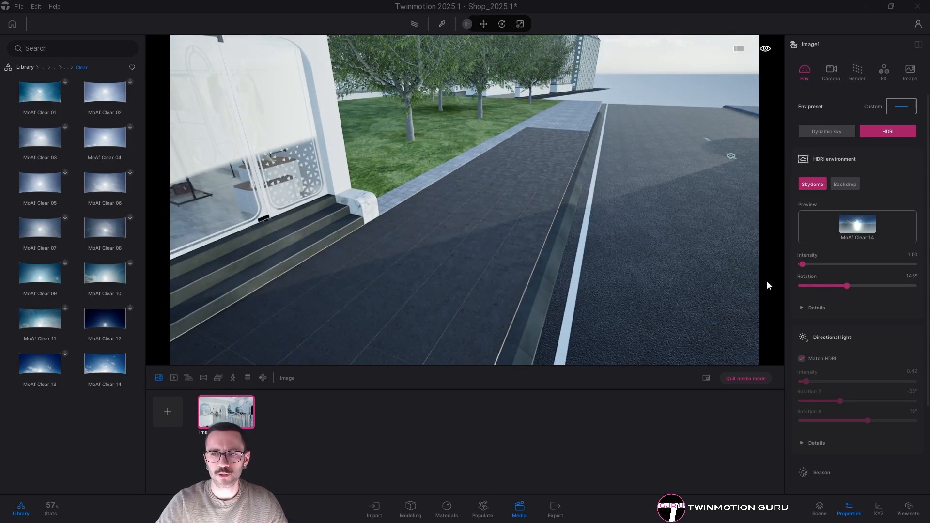
pyautogui.moveTo(576, 204); pyautogui.dragTo(667, 158, button='right')
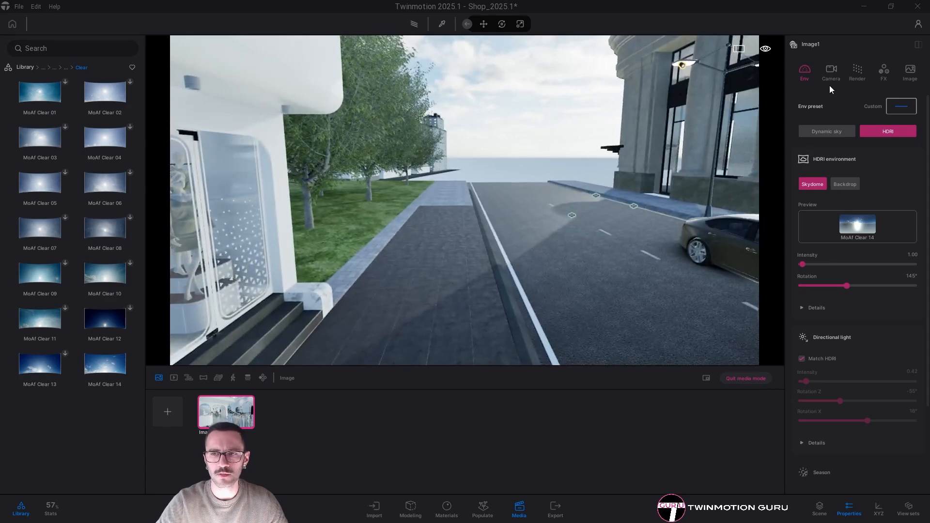
# Set the image's real-time global illumination to Lumen and check the street's shadows outside the shop
pyautogui.click(856, 73)
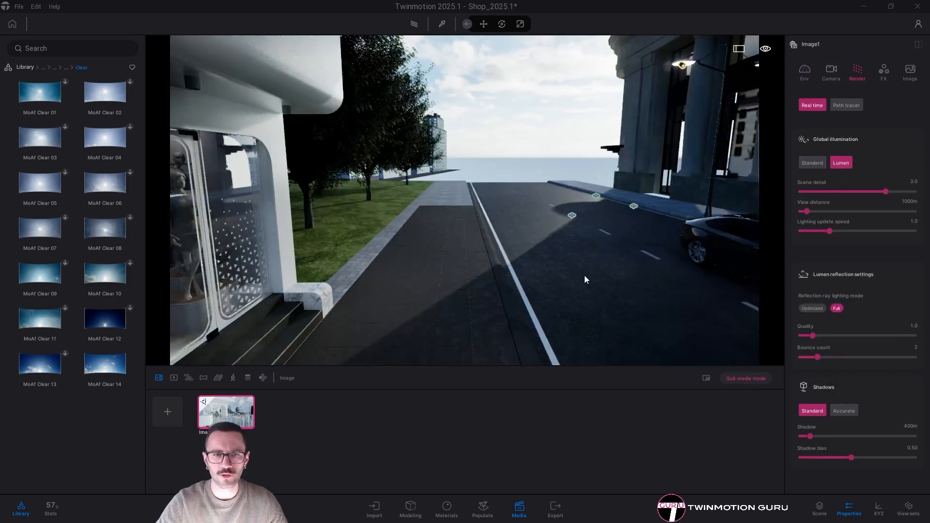
pyautogui.moveTo(579, 201); pyautogui.dragTo(538, 205, button='right')
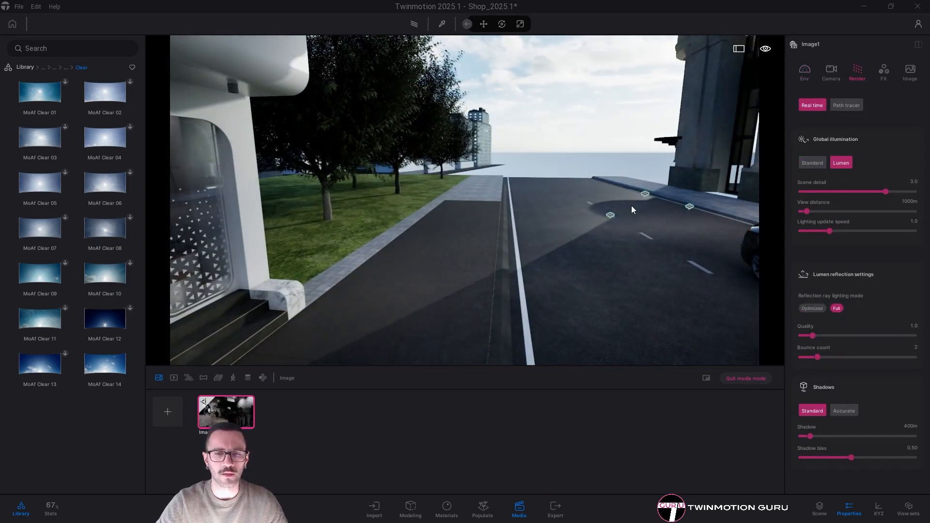
pyautogui.moveTo(571, 247); pyautogui.dragTo(592, 196, button='right')
# Go inside the shop and through the arched doorway to examine the interior lighting under Lumen
pyautogui.press('w')
pyautogui.press('w')
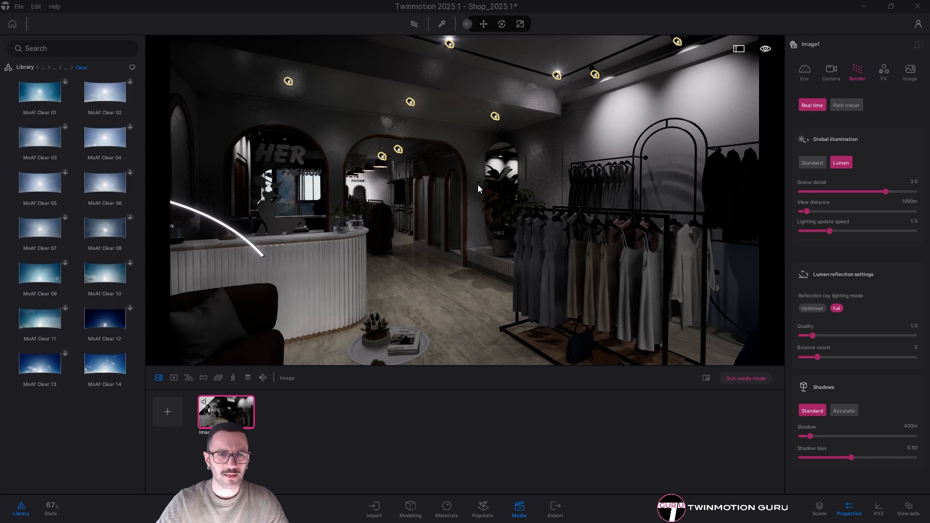
pyautogui.press('w')
pyautogui.moveTo(478, 184); pyautogui.dragTo(311, 195, button='right')
pyautogui.press('w')
pyautogui.press('w')
pyautogui.press('w')
pyautogui.moveTo(460, 236); pyautogui.dragTo(359, 234, button='right')
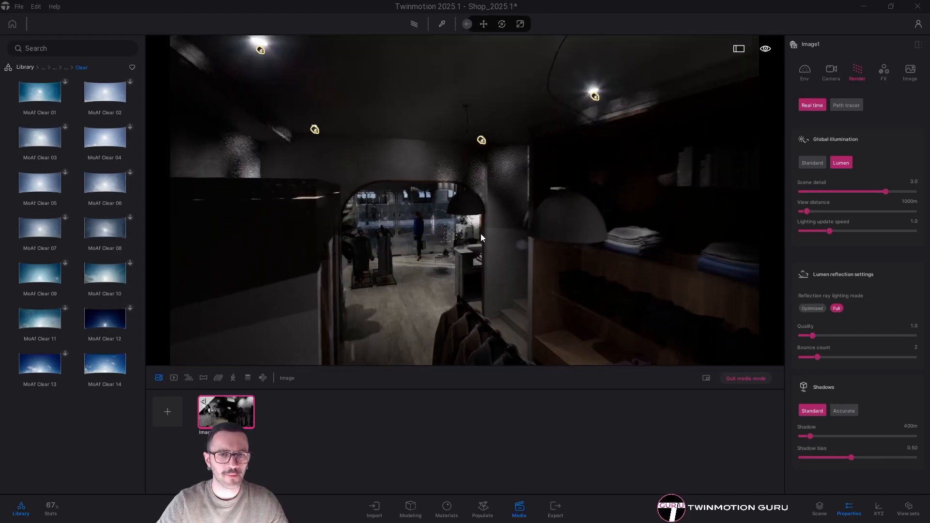
# Return to the front sales area and examine the lighting around the entrance, reception counter and dress racks
pyautogui.moveTo(481, 233); pyautogui.dragTo(461, 206, button='middle')
pyautogui.press('w')
pyautogui.moveTo(460, 206); pyautogui.dragTo(749, 210, button='right')
pyautogui.press('w')
pyautogui.moveTo(449, 211); pyautogui.dragTo(335, 185, button='middle')
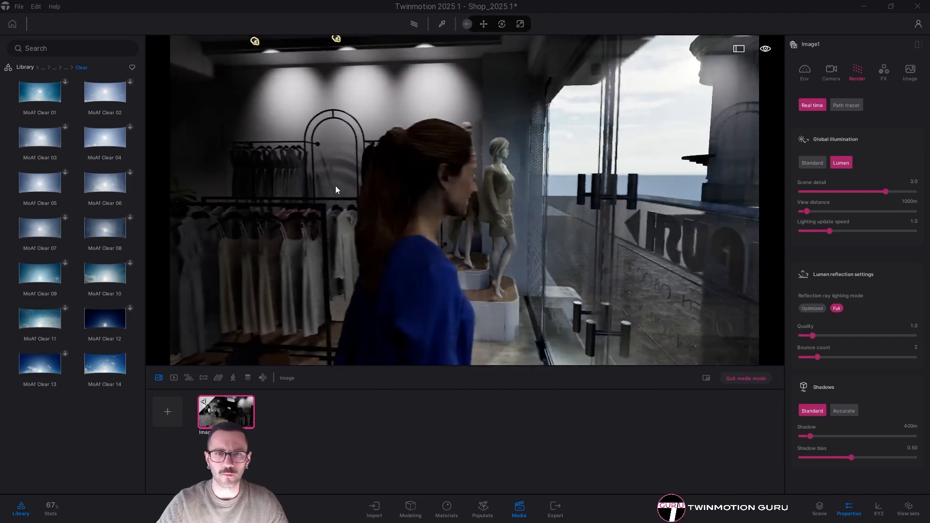
pyautogui.moveTo(336, 185); pyautogui.dragTo(105, 184, button='right')
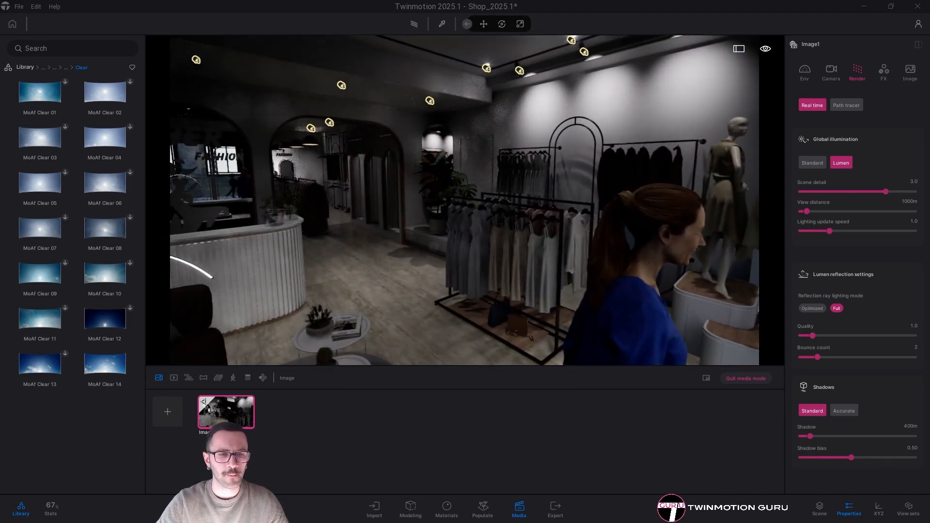
pyautogui.moveTo(513, 190); pyautogui.dragTo(585, 190, button='middle')
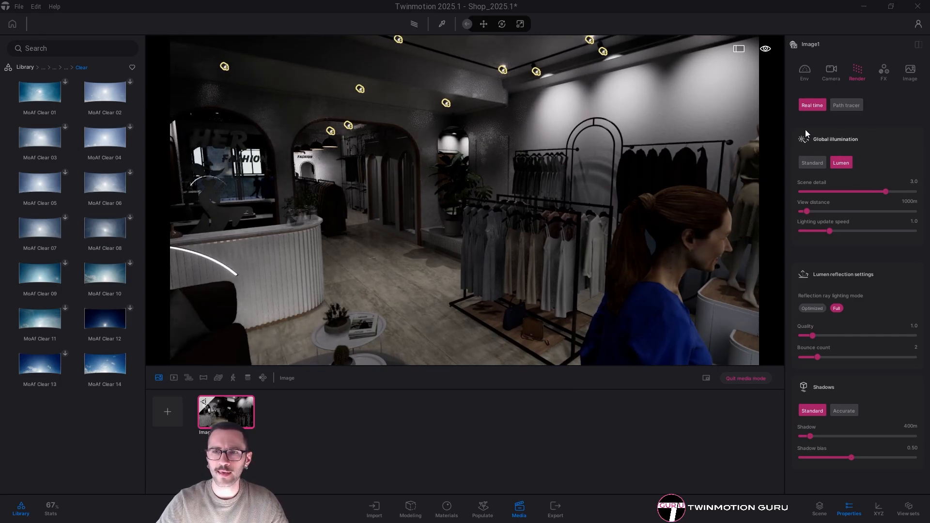
pyautogui.moveTo(563, 230); pyautogui.dragTo(557, 228, button='right')
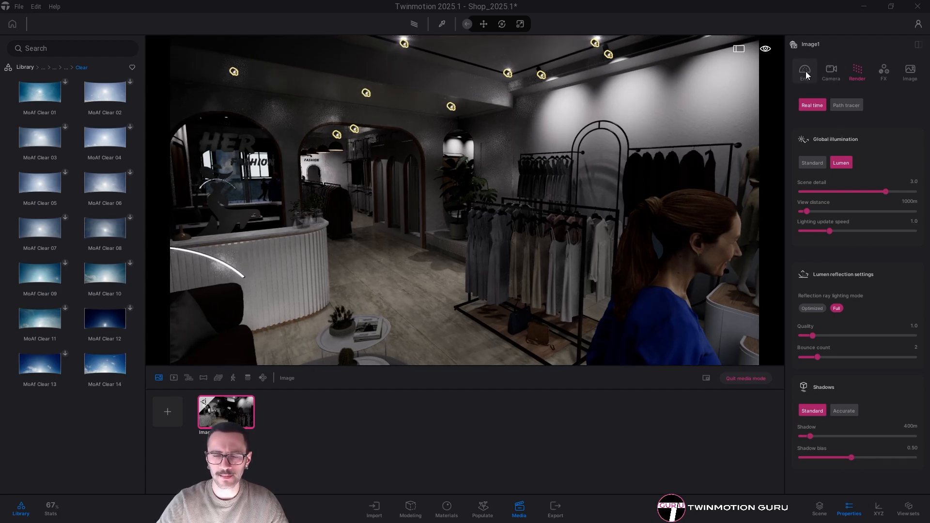
# Return to the first image's saved view and render it with the path tracer at Low quality
pyautogui.click(240, 423)
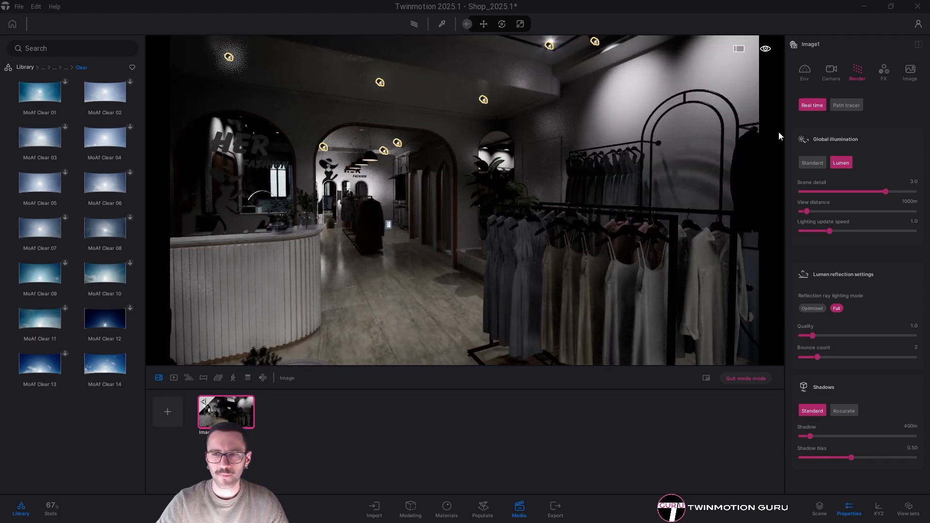
pyautogui.click(853, 106)
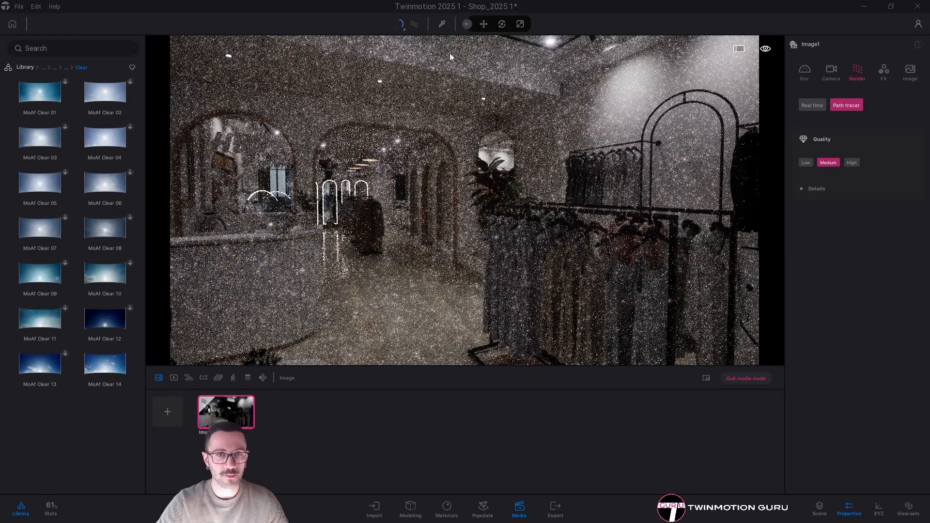
pyautogui.click(398, 25)
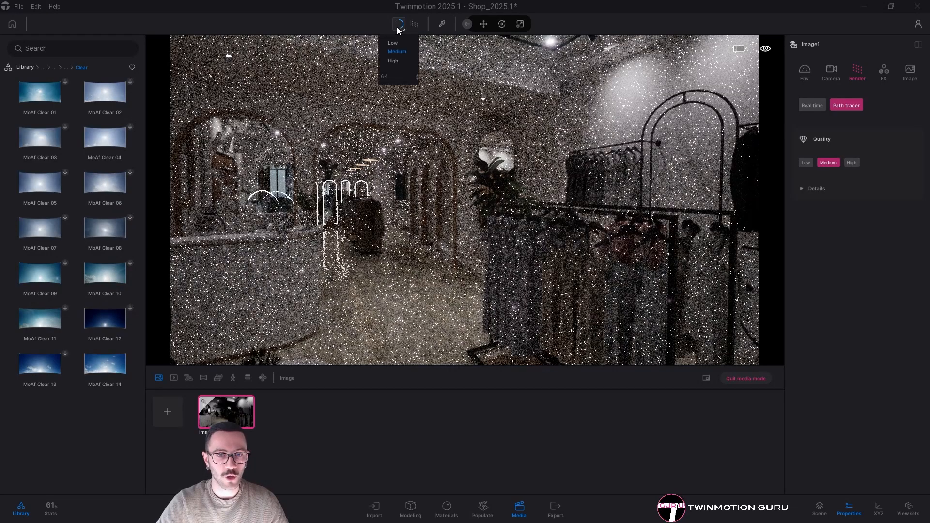
pyautogui.click(393, 42)
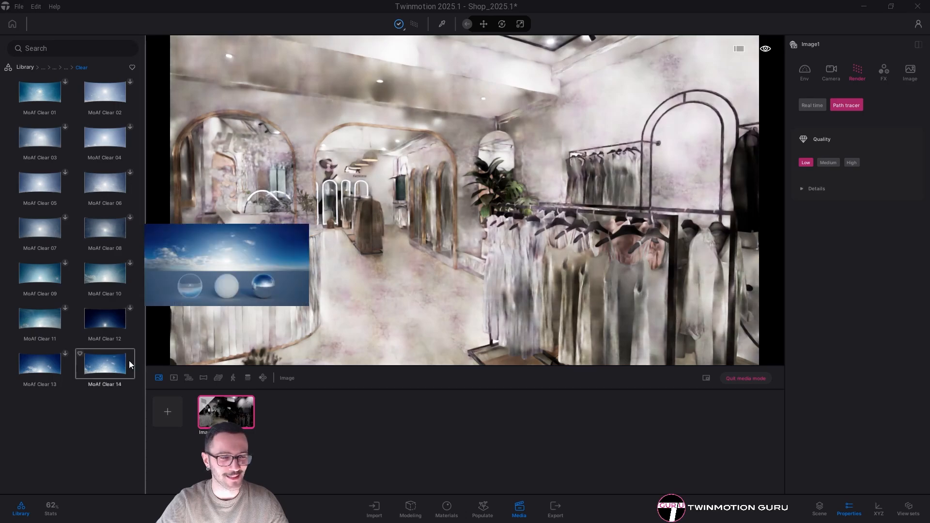
# Hide the library and raise the image's HDRI environment intensity to 100
pyautogui.click(21, 509)
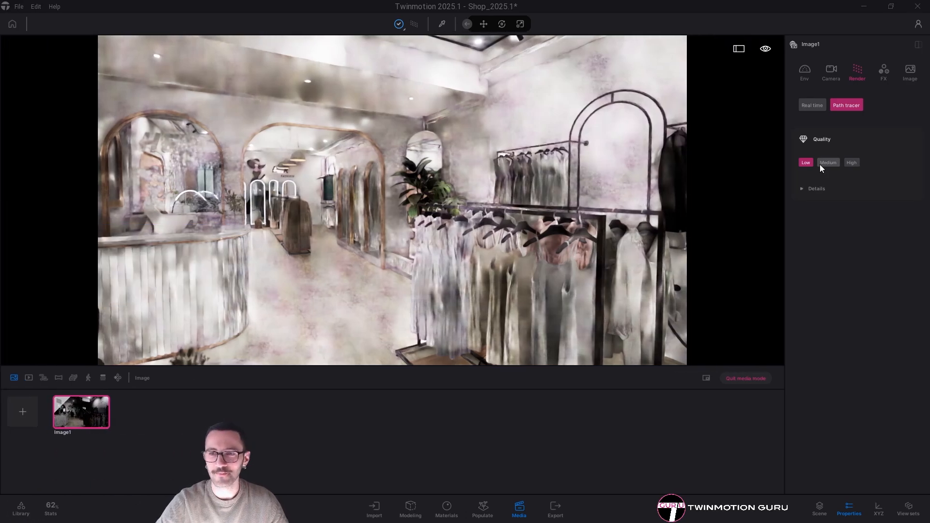
pyautogui.click(824, 71)
pyautogui.click(807, 71)
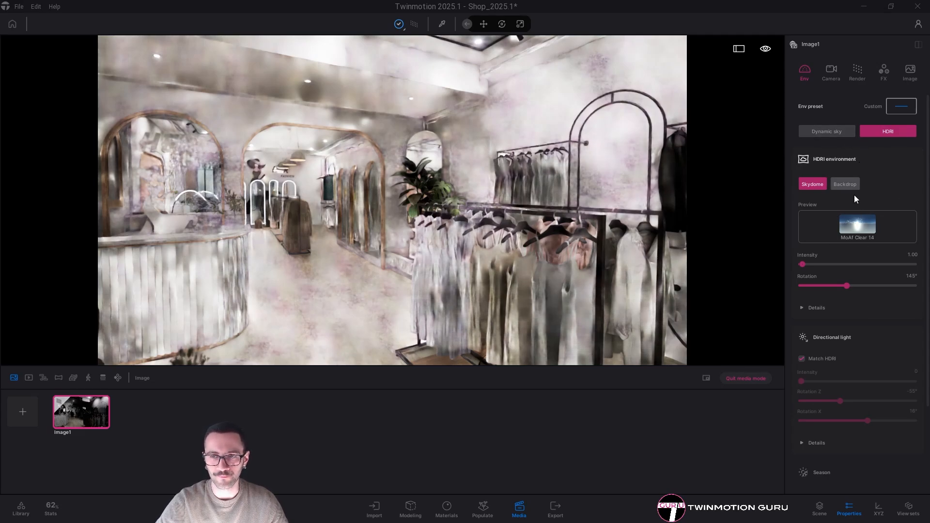
pyautogui.click(804, 265)
pyautogui.moveTo(928, 284); pyautogui.dragTo(739, 293)
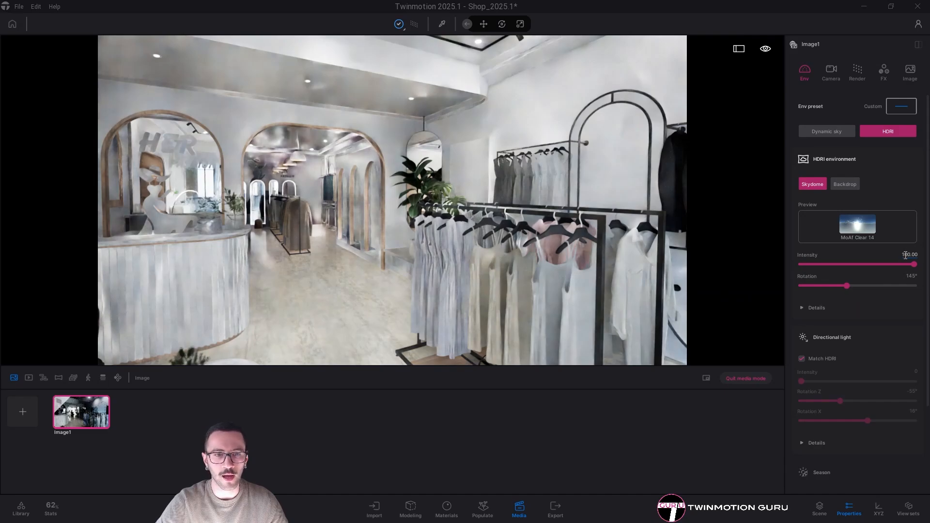
# Set the HDRI environment's intensity to 200
pyautogui.click(912, 257)
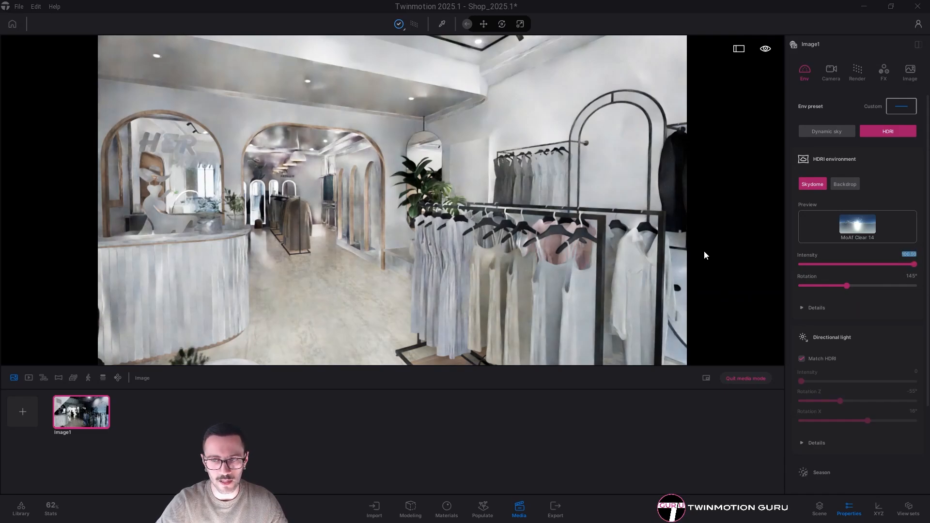
pyautogui.write('20')
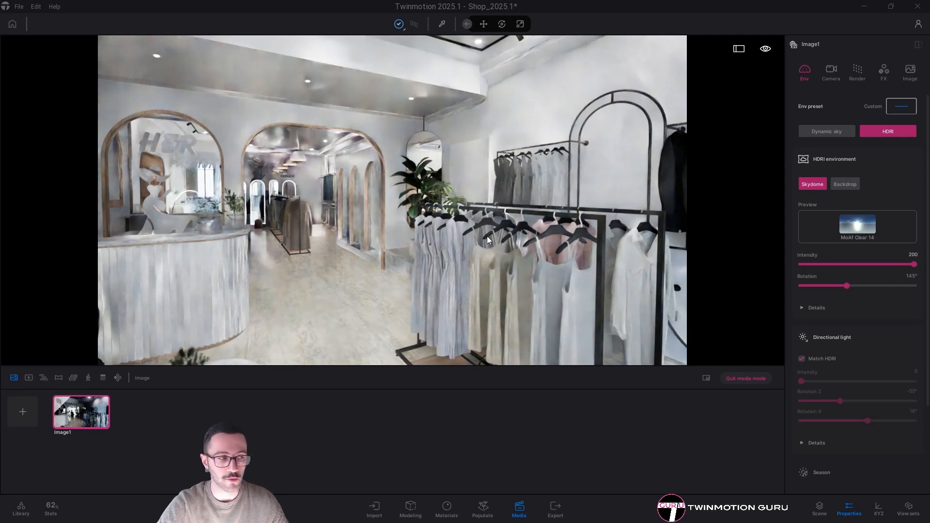
pyautogui.write('0')
pyautogui.press('Return')
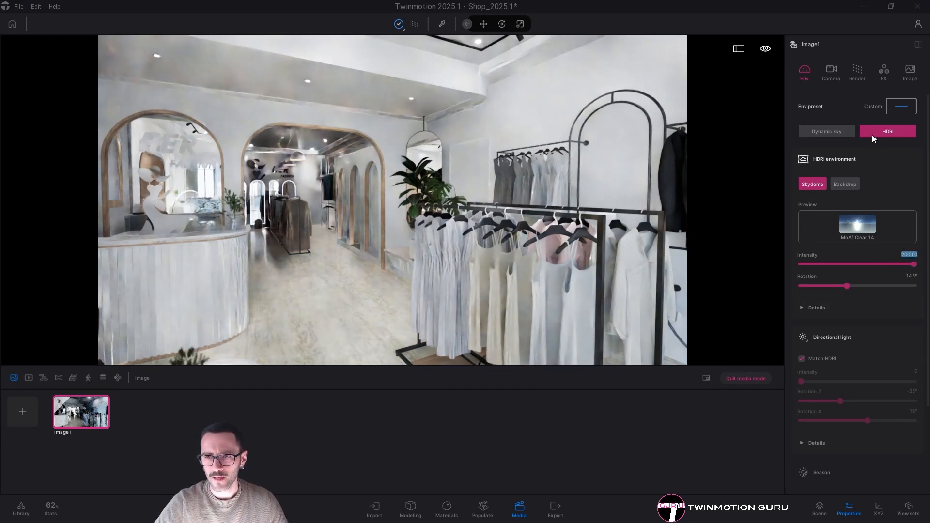
# Examine the detail settings of the HDRI environment and directional light, and collapse the directional light section
pyautogui.click(817, 307)
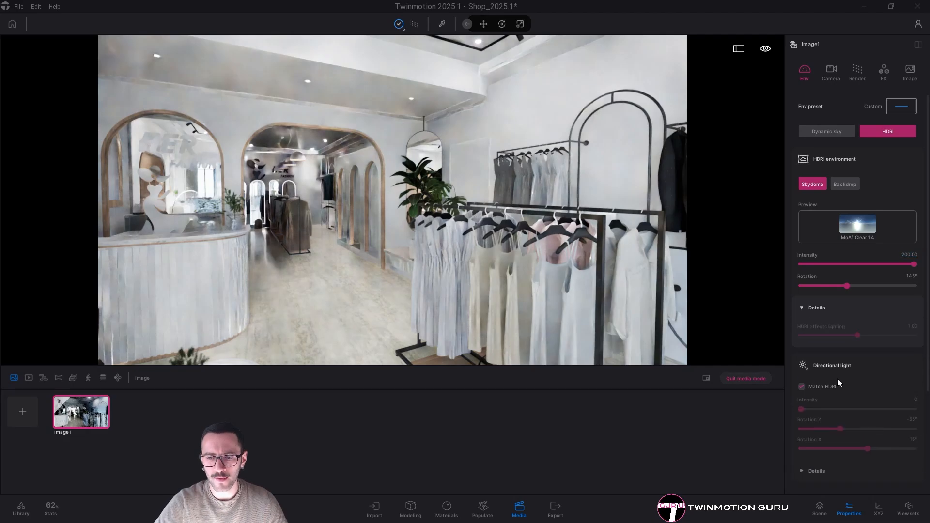
pyautogui.scroll(-5, 838, 378)
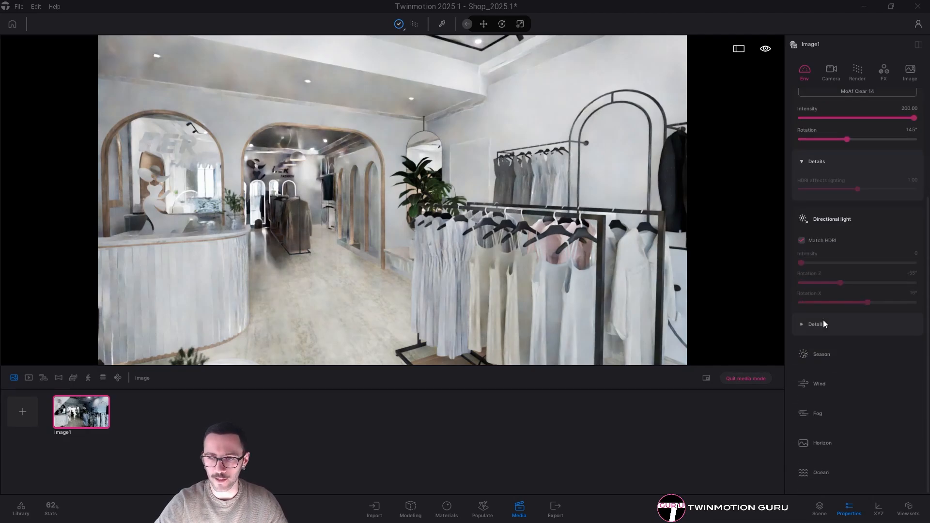
pyautogui.click(824, 324)
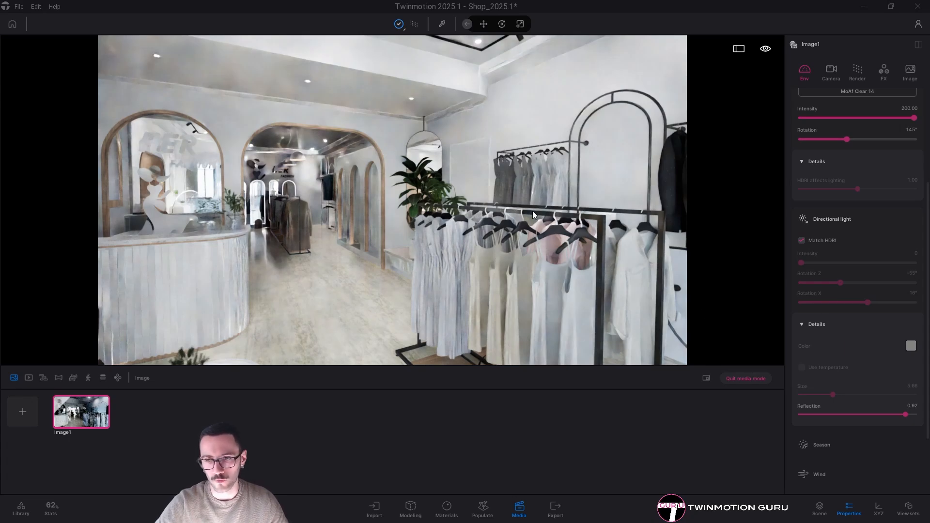
pyautogui.click(828, 328)
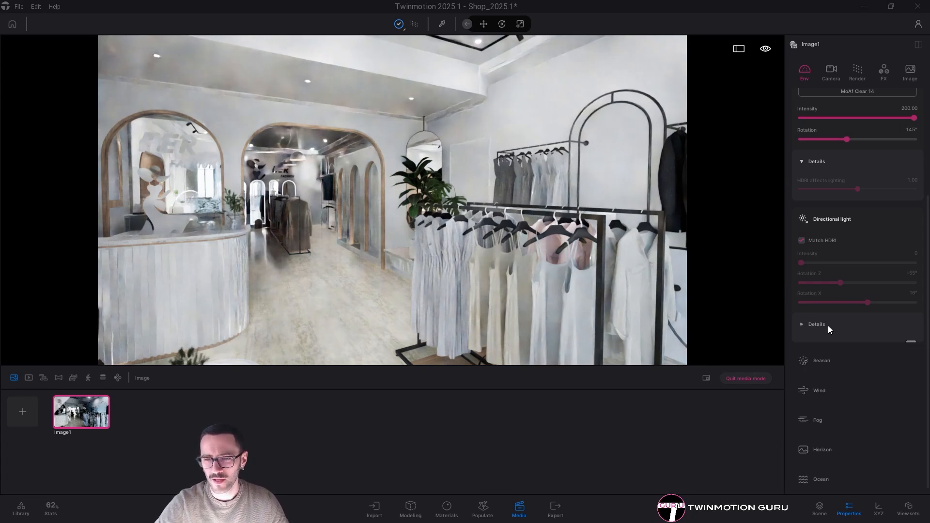
pyautogui.click(832, 221)
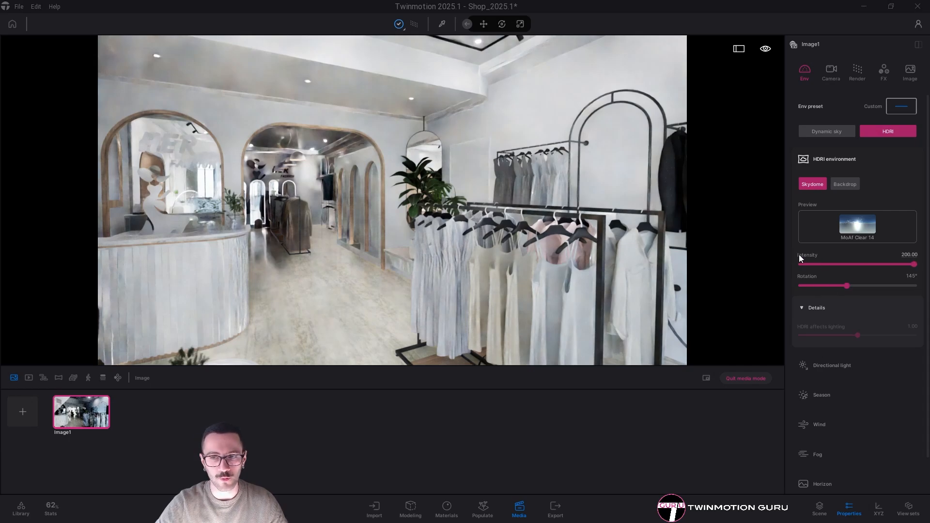
# Open the HDRI environment's intensity value for editing
pyautogui.click(910, 255)
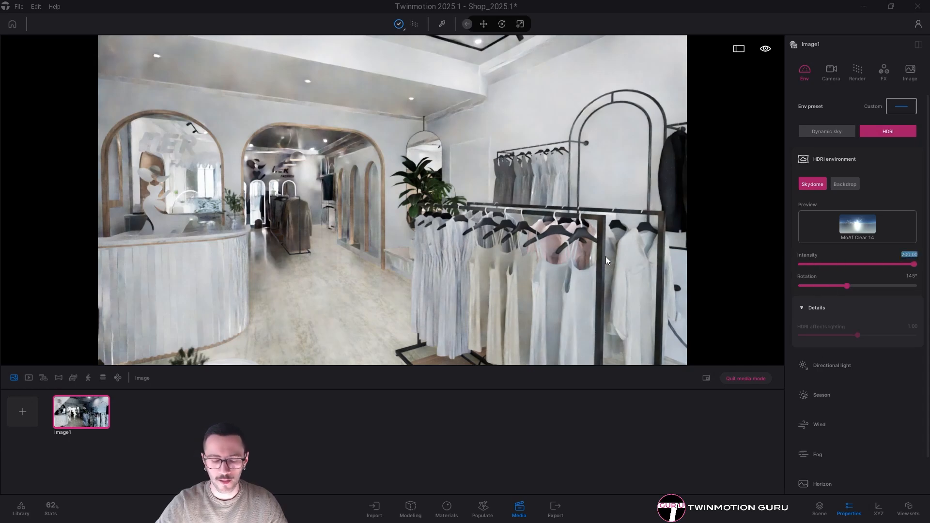
# Set the HDRI environment intensity to 150
pyautogui.write('1500')
pyautogui.press('Return')
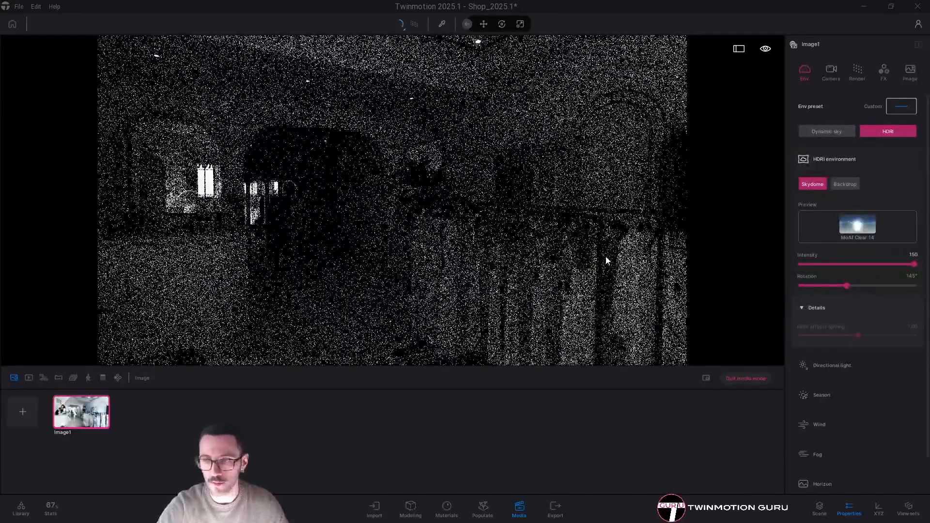
pyautogui.press('Return')
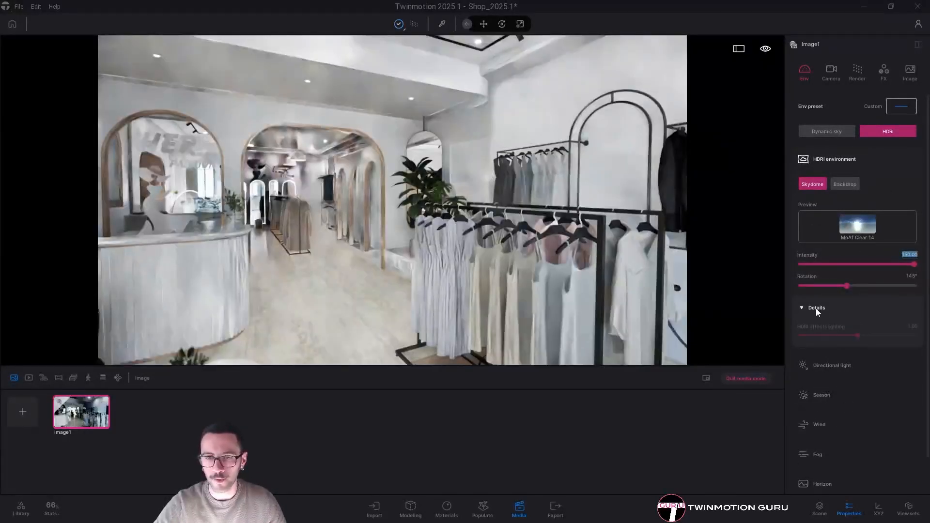
# Examine the directional light and season settings of the image's environment
pyautogui.click(817, 308)
pyautogui.scroll(-1, 834, 310)
pyautogui.click(833, 323)
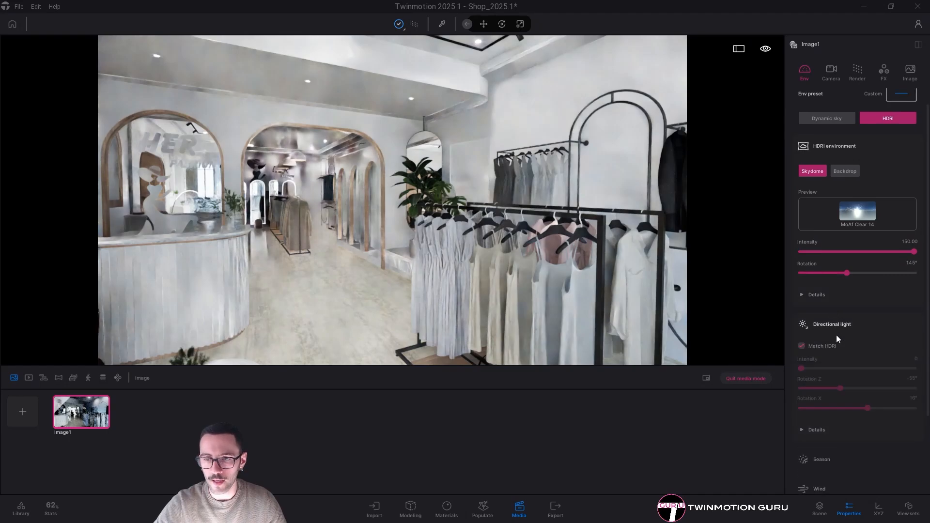
pyautogui.click(835, 264)
pyautogui.click(820, 355)
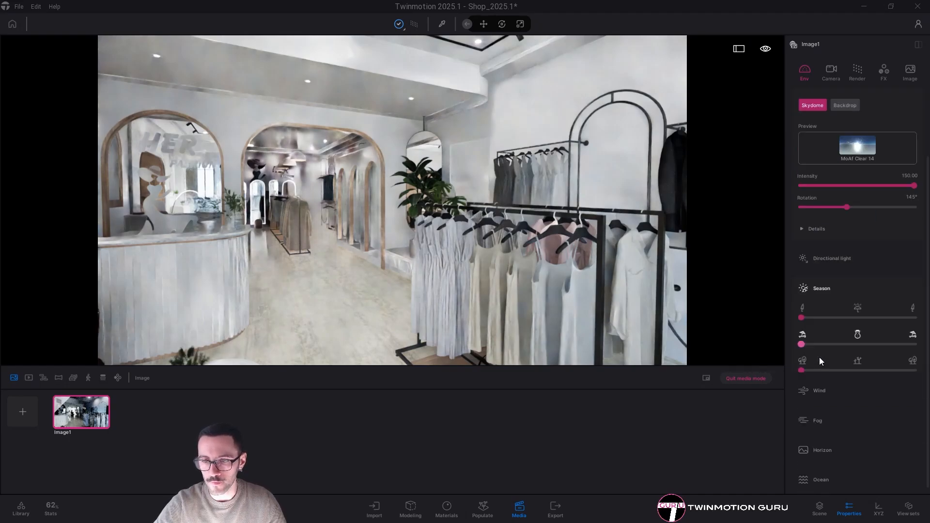
pyautogui.scroll(-1, 831, 342)
pyautogui.click(826, 249)
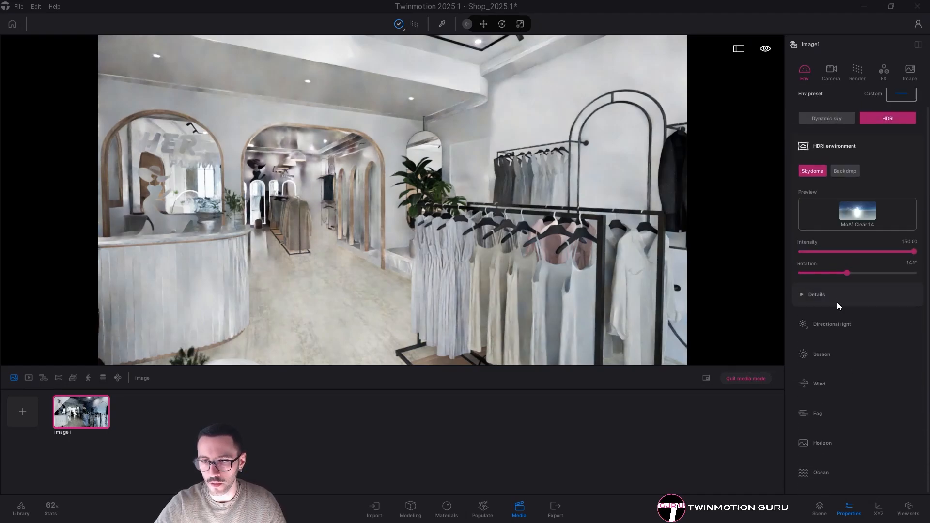
# Set the environment's wind direction to 11°
pyautogui.click(819, 387)
pyautogui.scroll(-1, 827, 377)
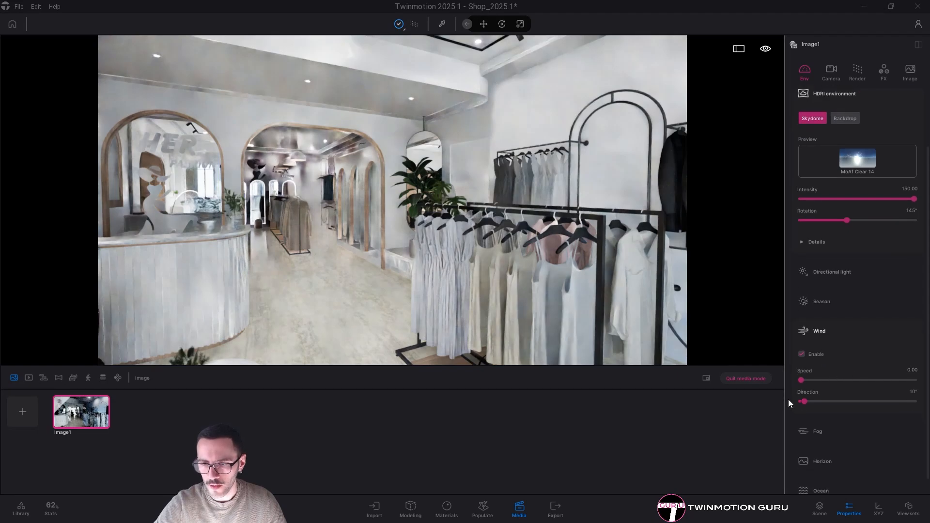
pyautogui.click(806, 402)
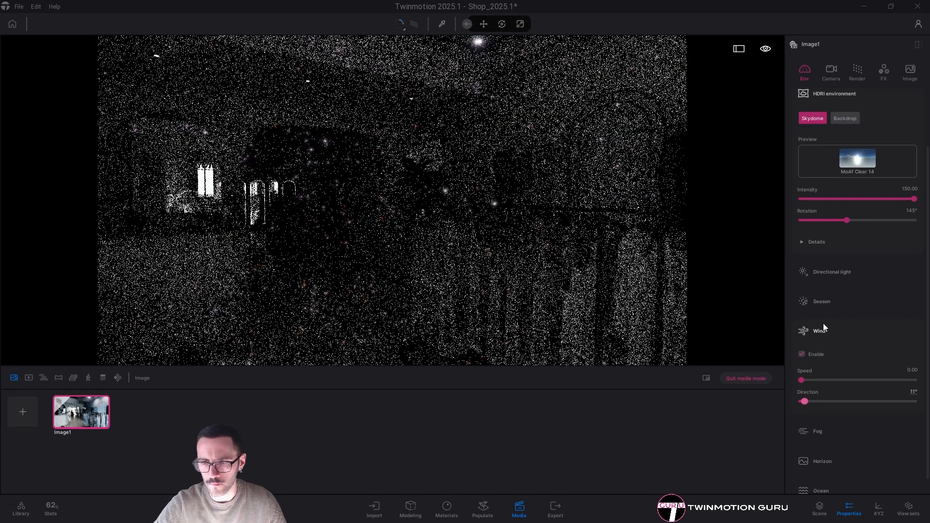
pyautogui.click(824, 324)
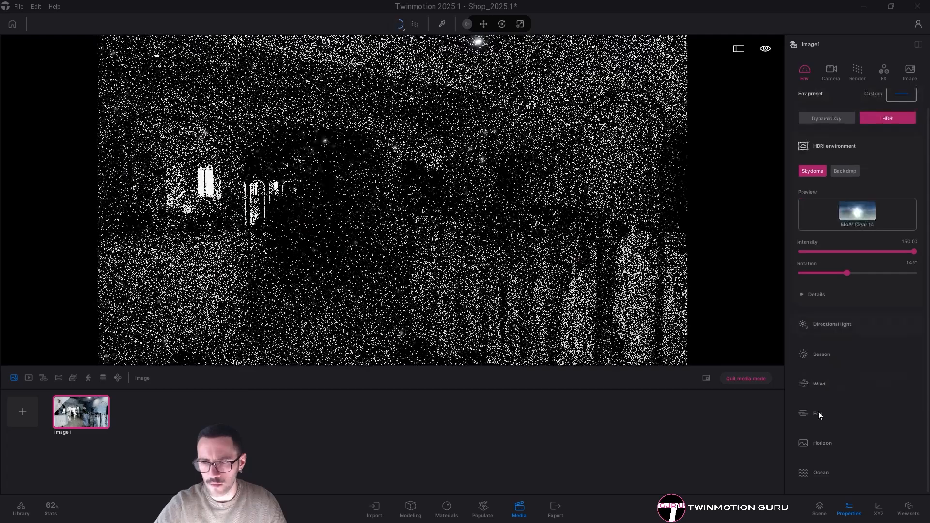
# Reduce the environment's fog density to 0%
pyautogui.click(819, 412)
pyautogui.scroll(-1, 819, 413)
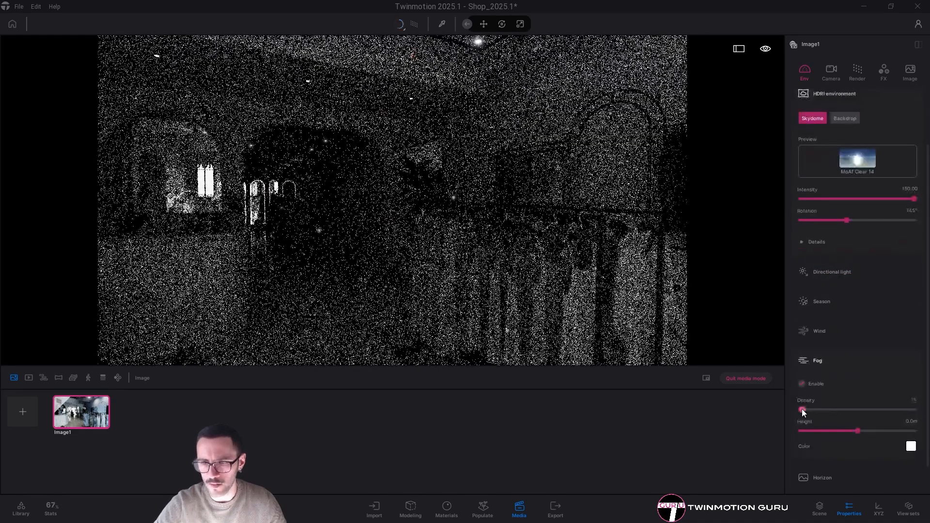
pyautogui.moveTo(803, 409); pyautogui.dragTo(796, 410)
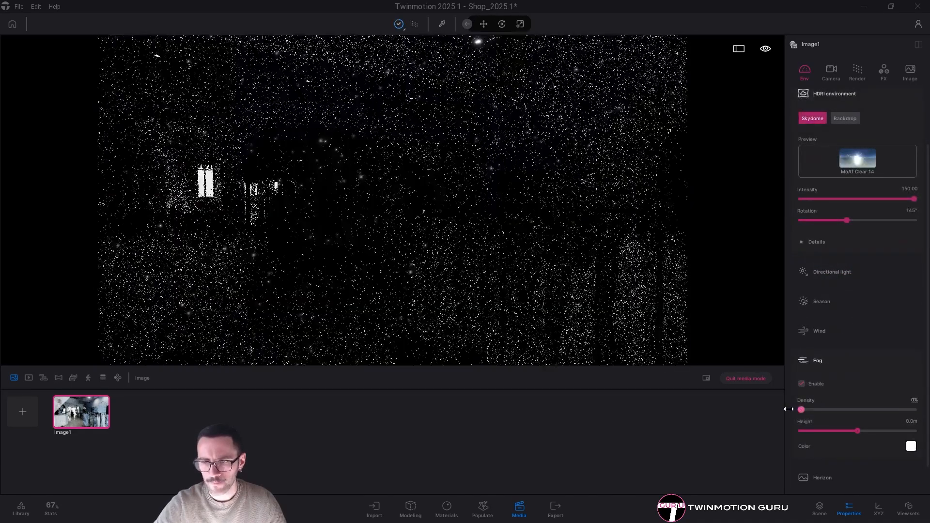
pyautogui.click(818, 362)
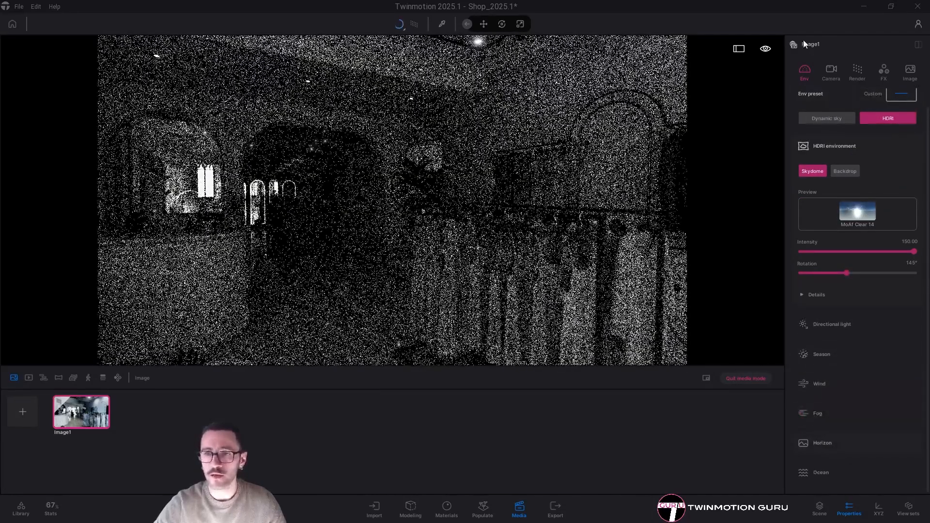
# Turn off the camera's auto-exposure and set the exposure manually to about 4.31
pyautogui.click(831, 74)
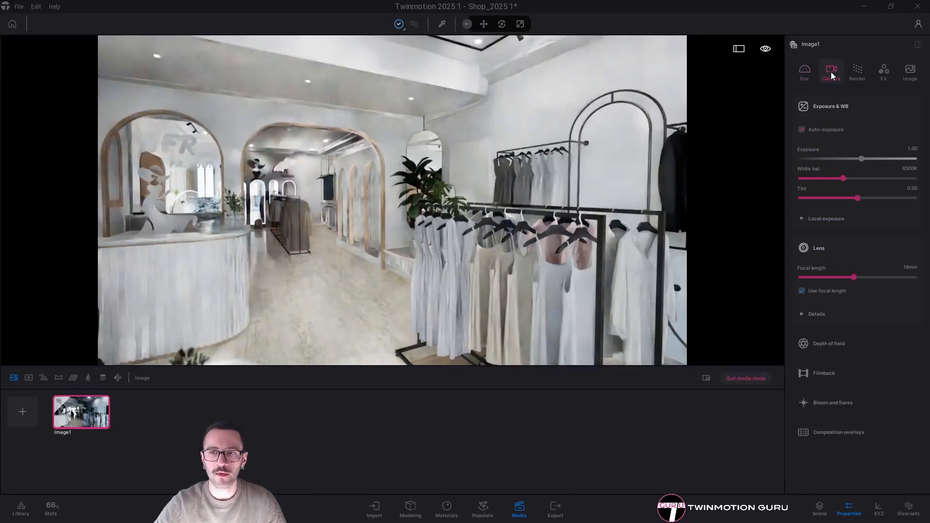
pyautogui.click(801, 129)
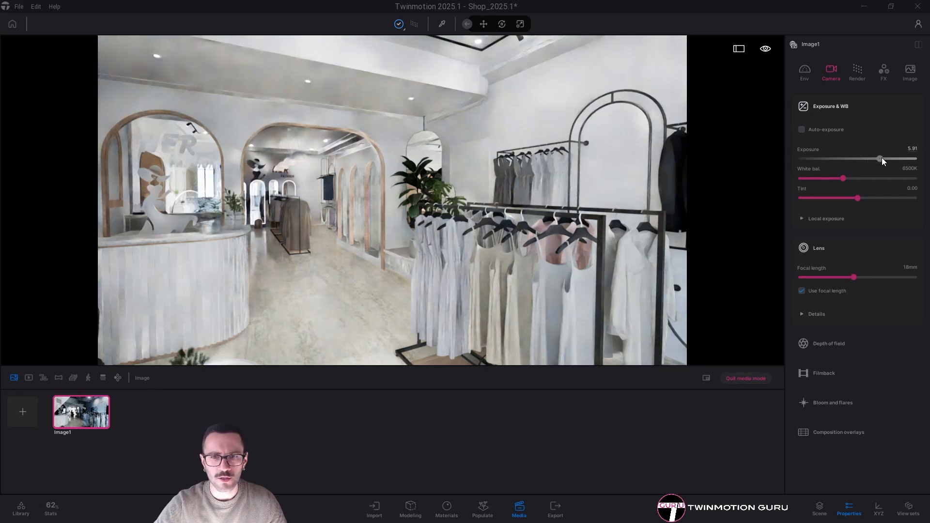
pyautogui.moveTo(883, 158); pyautogui.dragTo(876, 158)
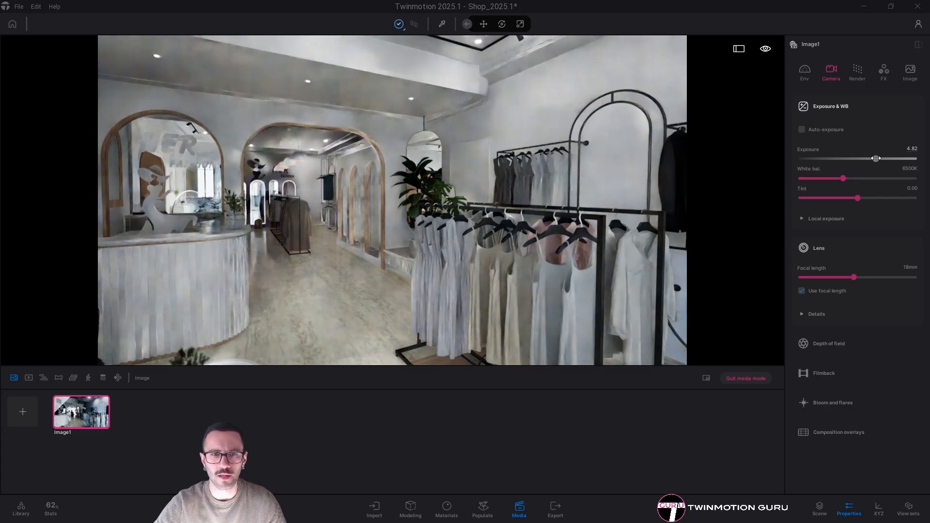
pyautogui.moveTo(877, 159); pyautogui.dragTo(874, 159)
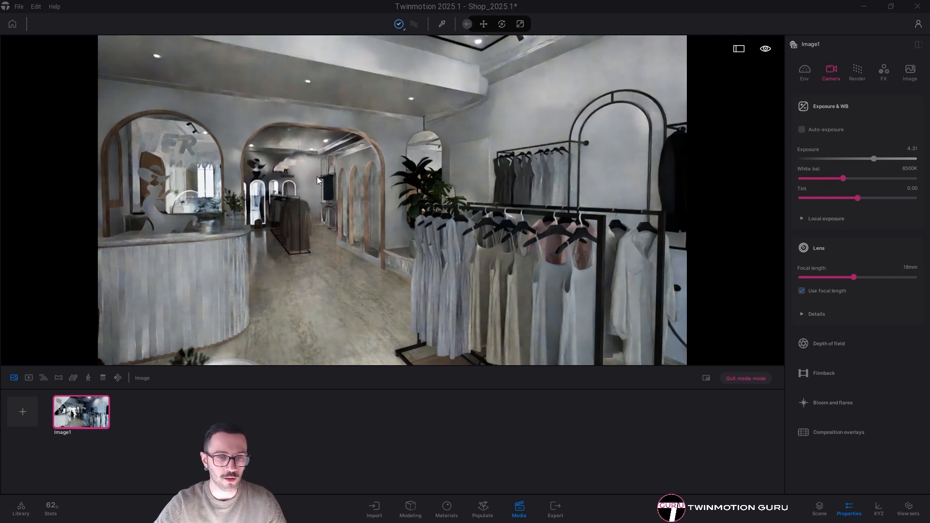
# Set the HDRI environment intensity to 200 and return to the saved Image1 view
pyautogui.moveTo(349, 300)
pyautogui.mouseDown(button='right')
pyautogui.moveTo(386, 353)
pyautogui.moveTo(343, 272)
pyautogui.mouseUp(button='right')
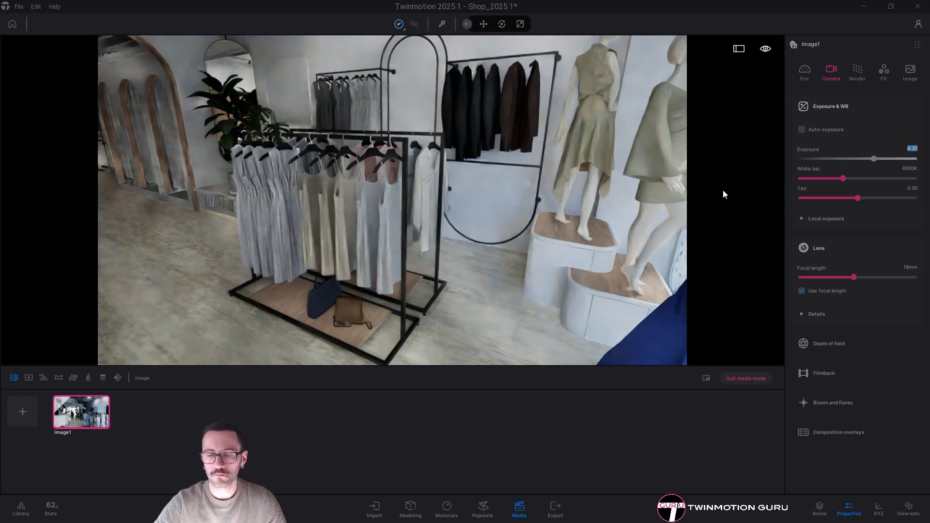
pyautogui.click(805, 71)
pyautogui.click(910, 241)
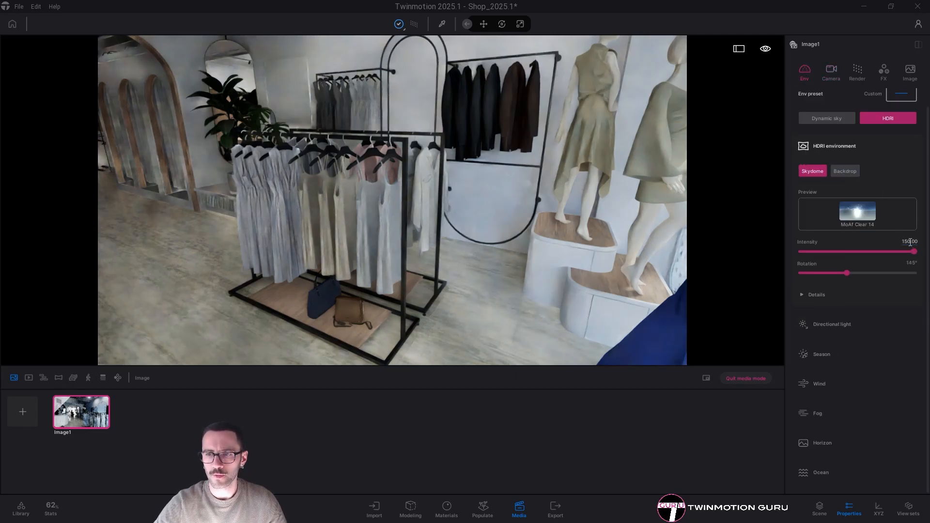
pyautogui.write('200')
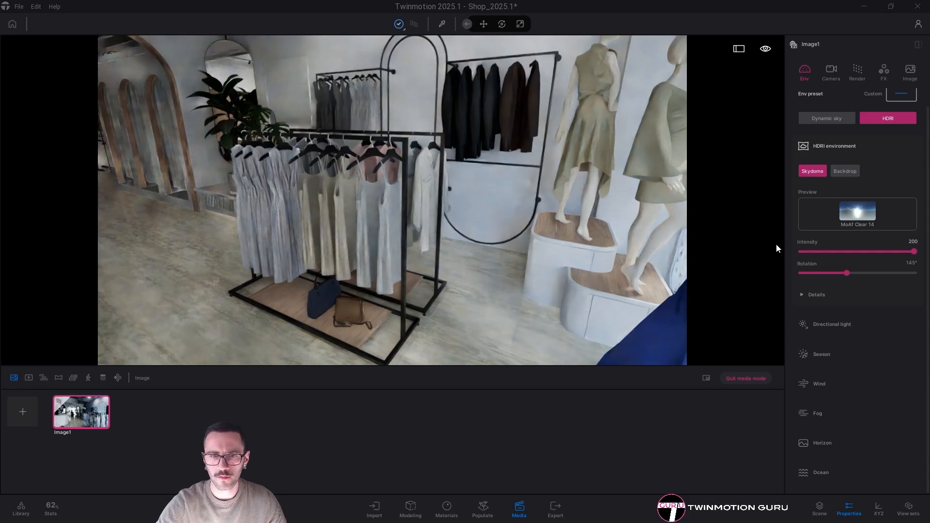
pyautogui.press('Return')
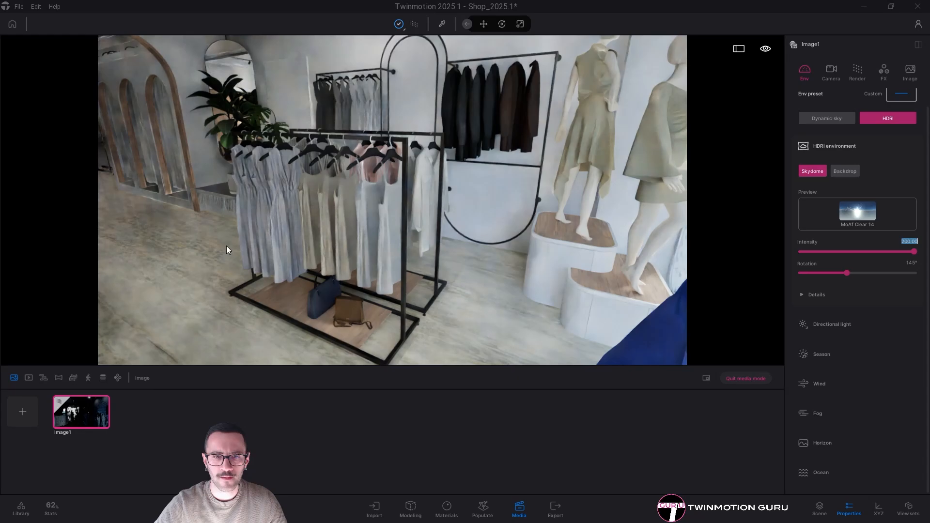
pyautogui.click(88, 423)
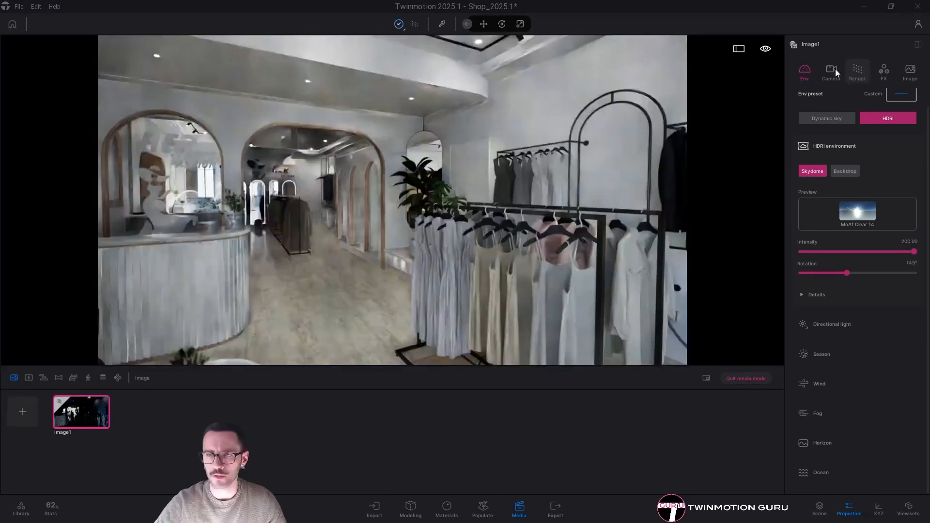
# Set the camera's white balance to about 7233K and lower the local exposure highlights to 0.50
pyautogui.click(836, 70)
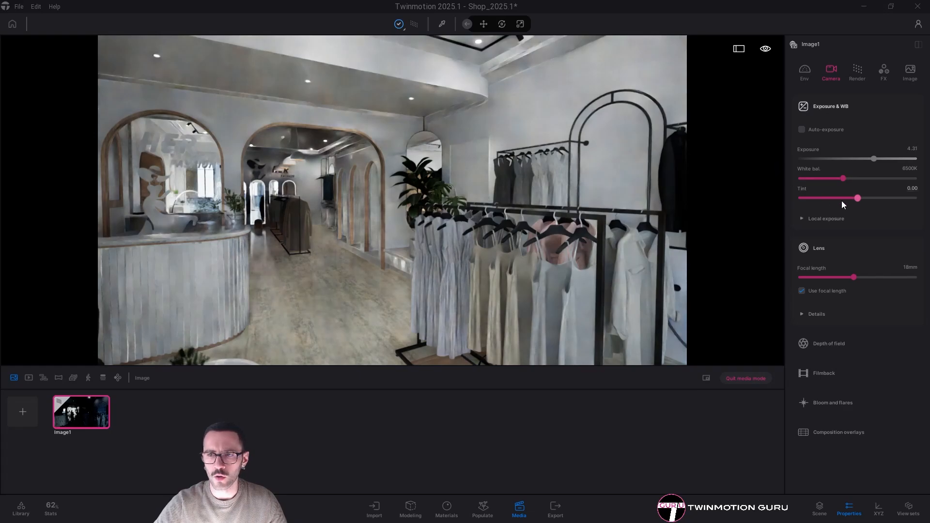
pyautogui.moveTo(843, 180); pyautogui.dragTo(849, 181)
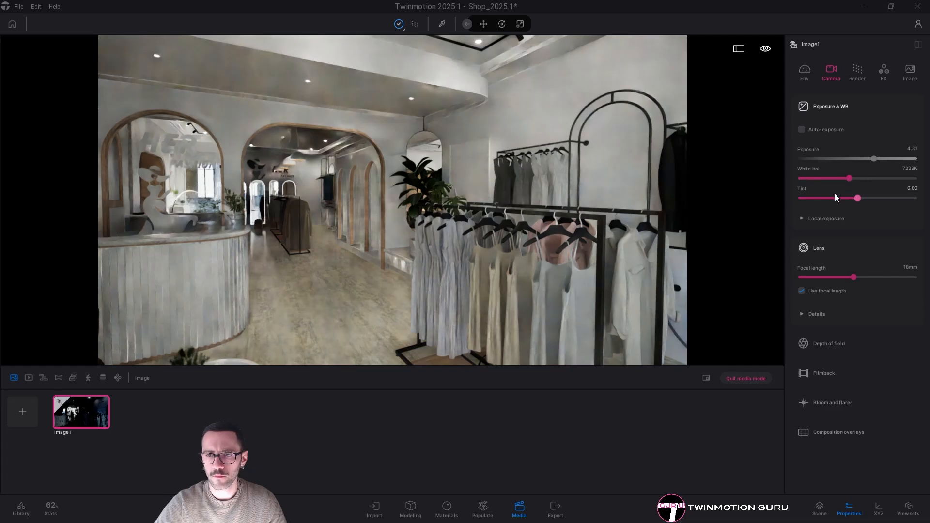
pyautogui.click(830, 217)
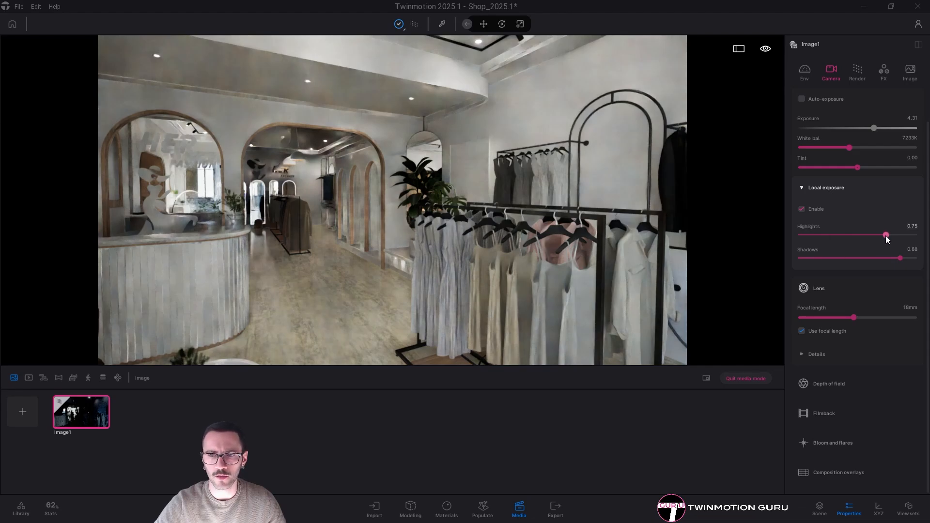
pyautogui.moveTo(886, 236); pyautogui.dragTo(858, 236)
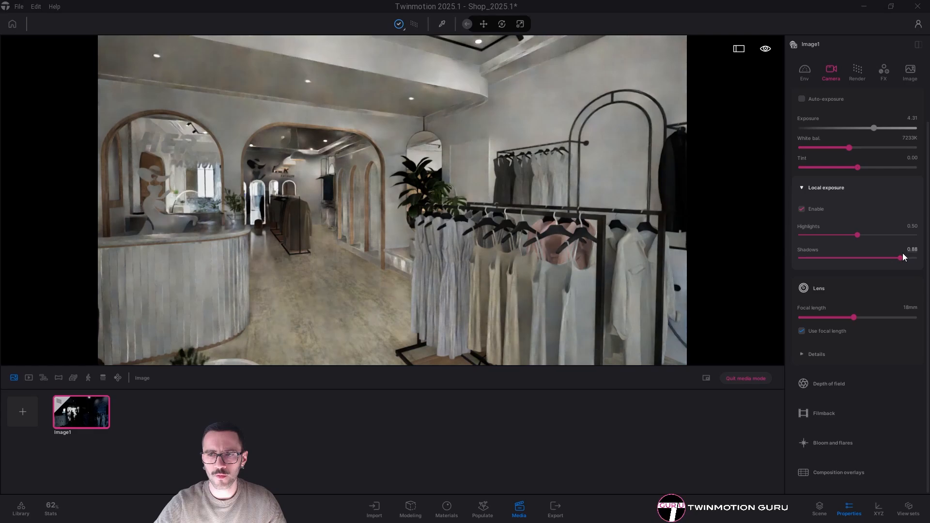
# Set the local exposure shadows to 0.57 and the highlights to 0.51
pyautogui.moveTo(900, 257); pyautogui.dragTo(860, 259)
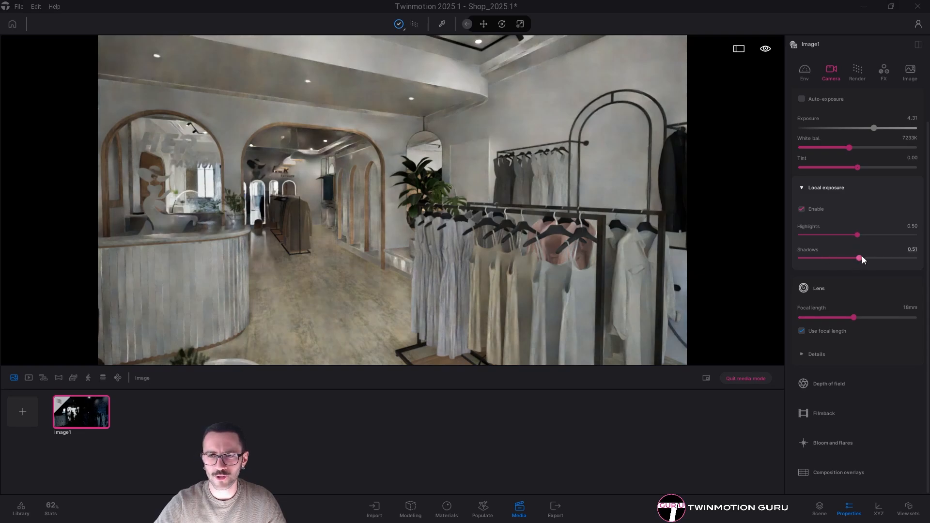
pyautogui.moveTo(862, 257); pyautogui.dragTo(786, 256)
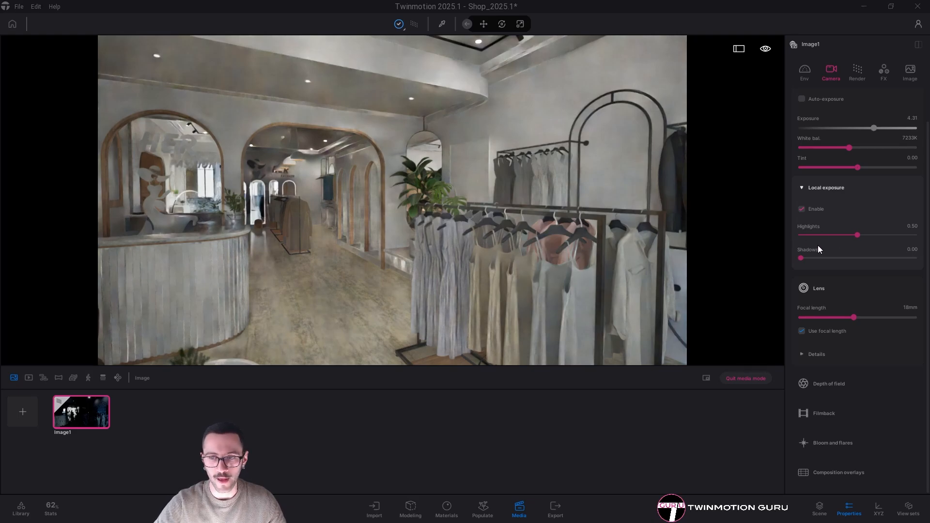
pyautogui.click(819, 258)
pyautogui.moveTo(819, 259); pyautogui.dragTo(859, 234)
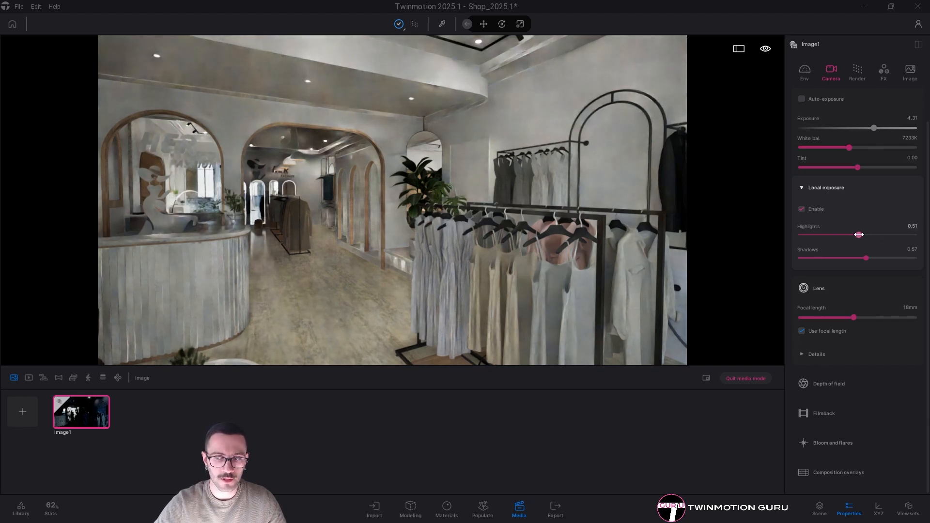
# Switch the render from path tracer to real time and set the global illumination to Standard
pyautogui.press('space')
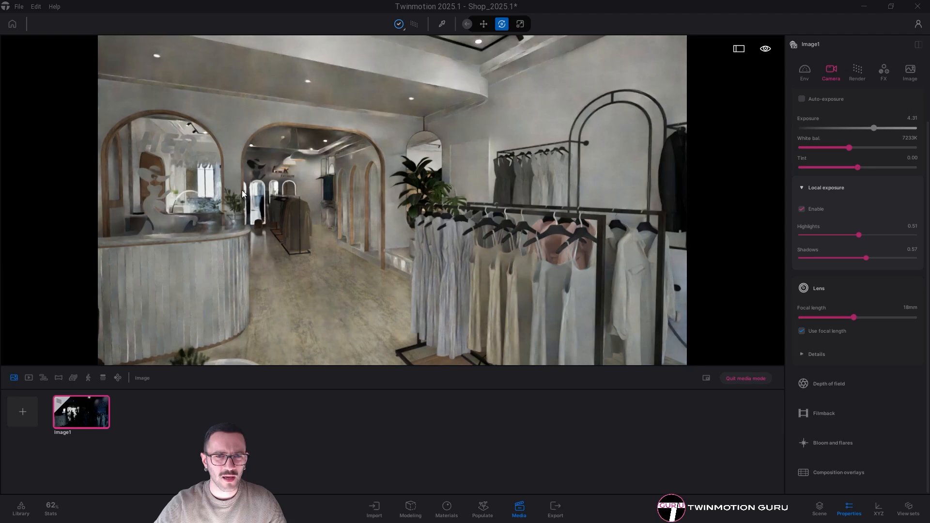
pyautogui.rightClick(242, 195)
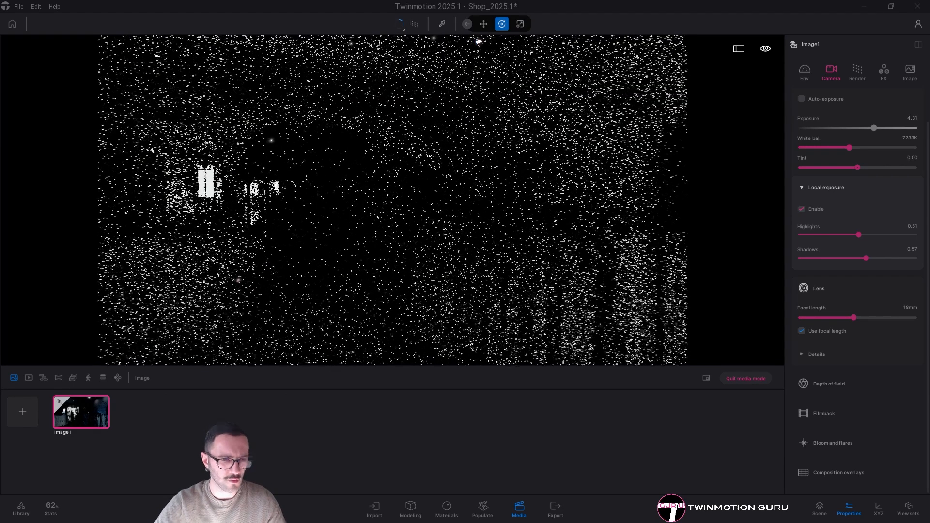
pyautogui.moveTo(712, 196)
pyautogui.mouseDown(button='right')
pyautogui.moveTo(547, 227)
pyautogui.moveTo(466, 228)
pyautogui.mouseUp(button='right')
pyautogui.press('w')
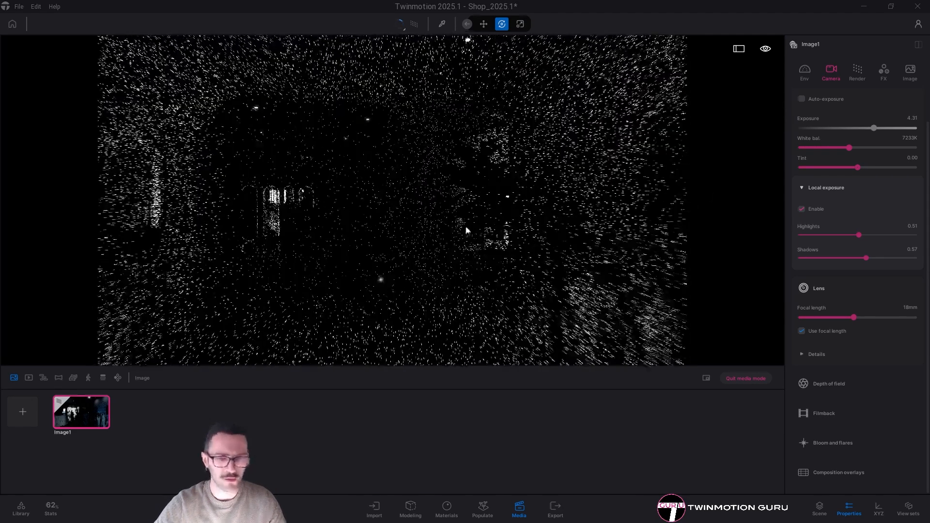
pyautogui.press('r')
pyautogui.press('w')
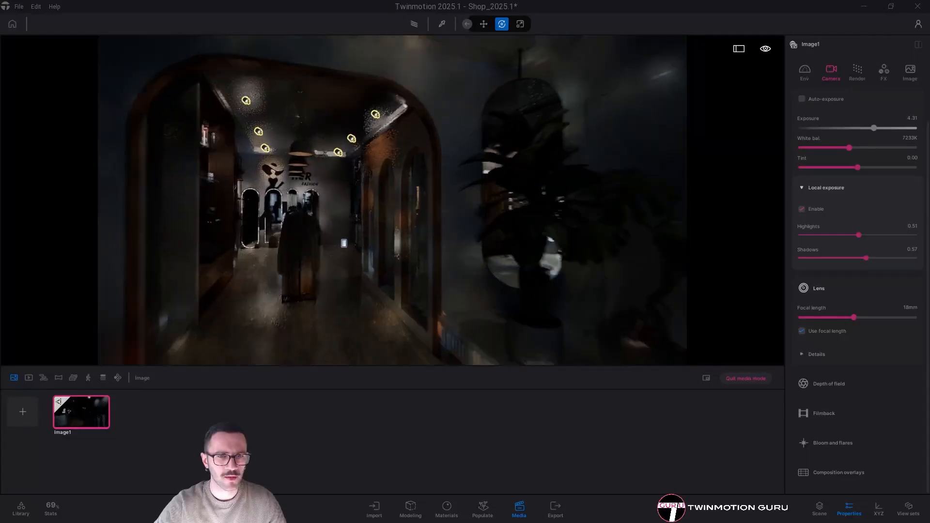
pyautogui.press('w')
pyautogui.click(856, 71)
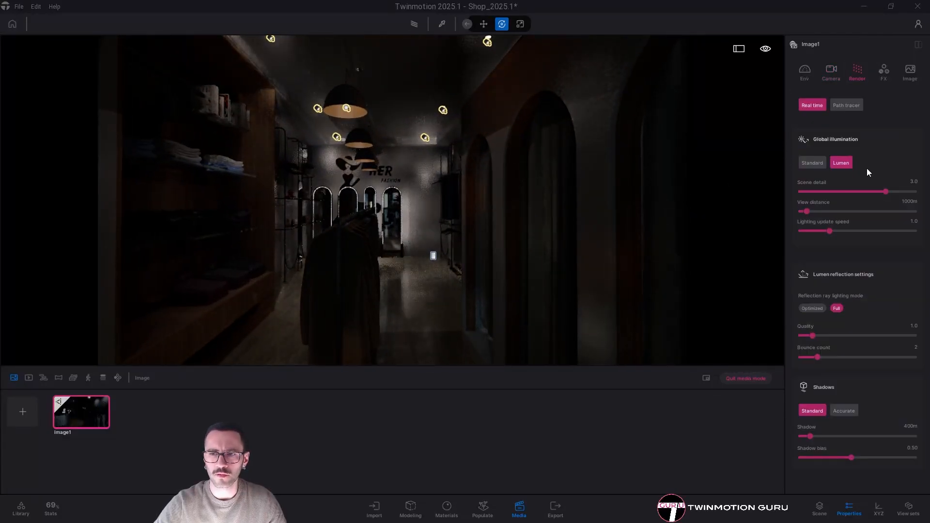
pyautogui.click(813, 163)
# Set the glow of the recessed ceiling light's Neon 01 material to 1000 nit and return to the saved Image1 view
pyautogui.press('w')
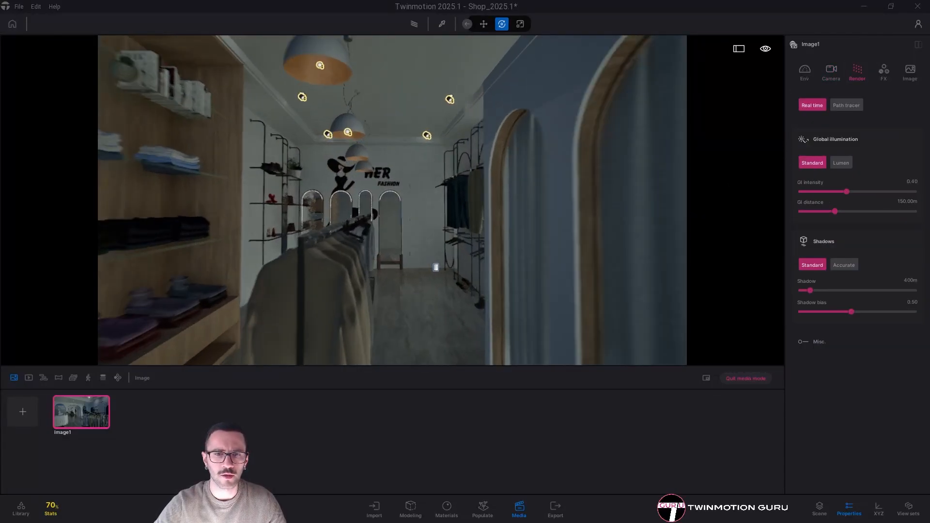
pyautogui.press('w')
pyautogui.moveTo(426, 194); pyautogui.dragTo(440, 143, button='right')
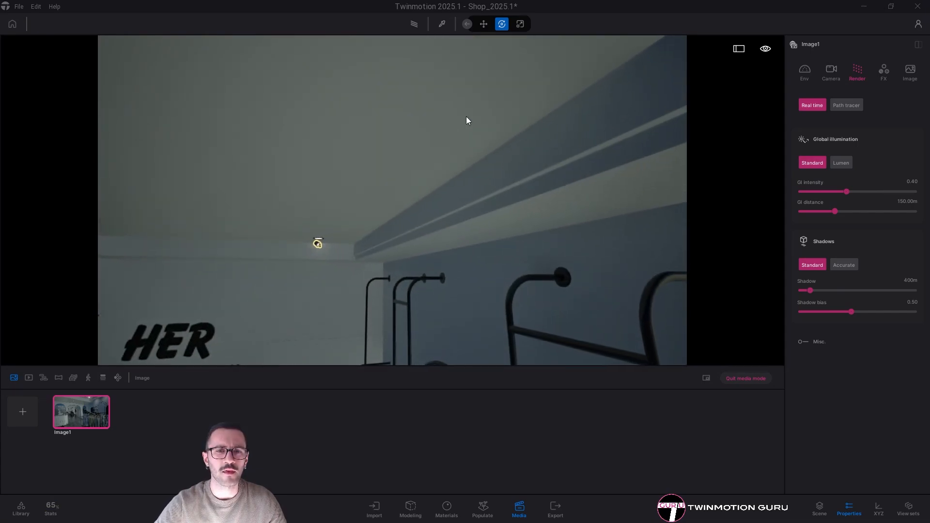
pyautogui.press('t')
pyautogui.press('e')
pyautogui.press('s')
pyautogui.press('q')
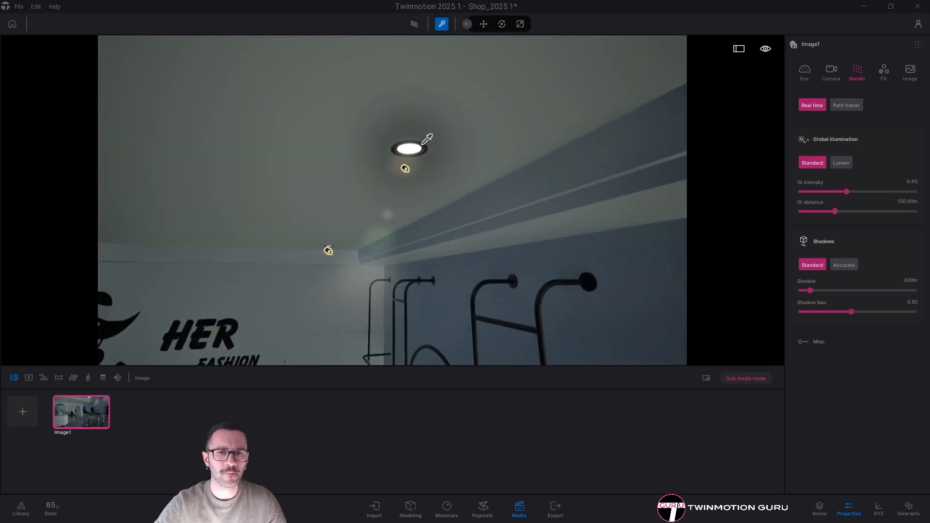
pyautogui.click(422, 145)
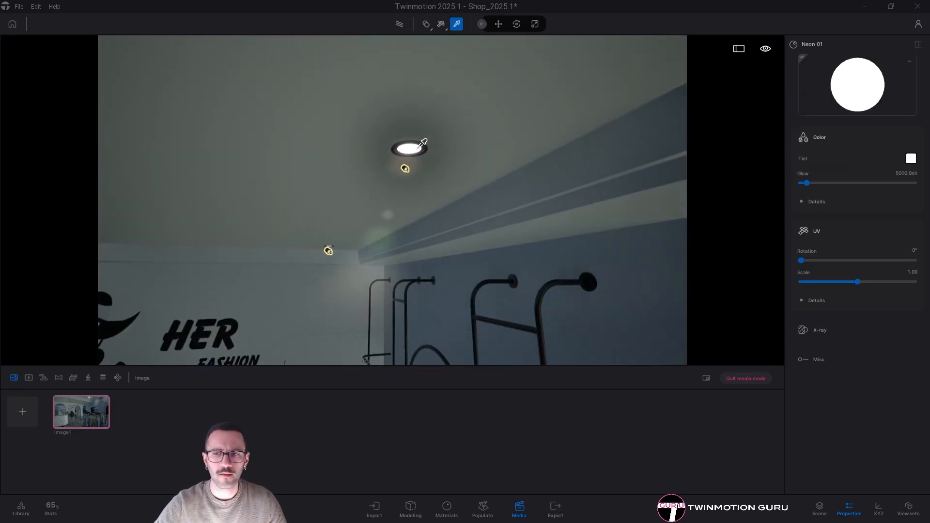
pyautogui.click(904, 174)
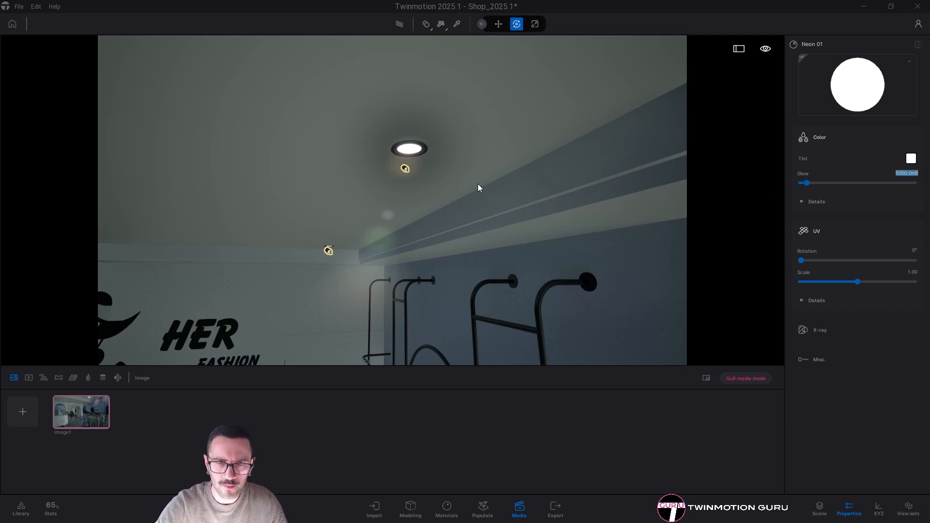
pyautogui.write('1000')
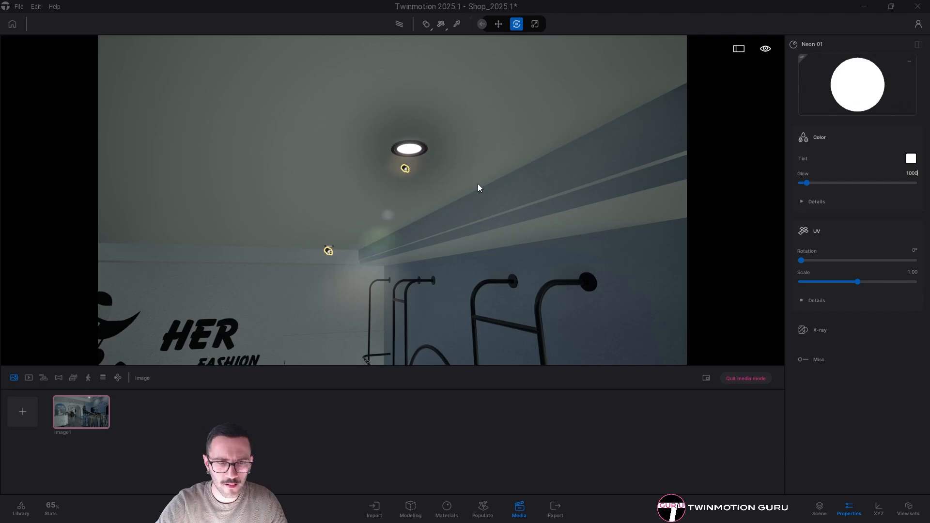
pyautogui.press('Return')
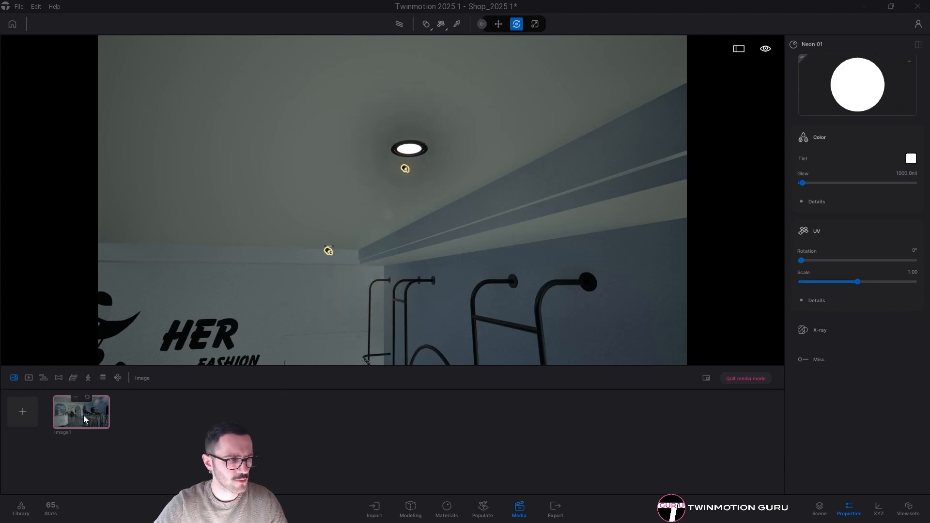
pyautogui.click(85, 419)
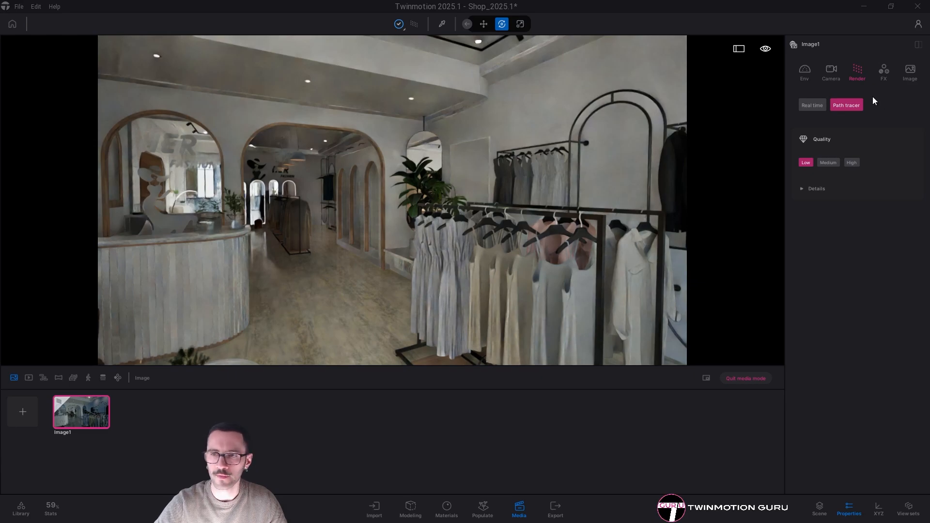
# Show Image1's environment settings beside the full scene graph and expand the Spotlights Wall folder in Room1
pyautogui.click(810, 75)
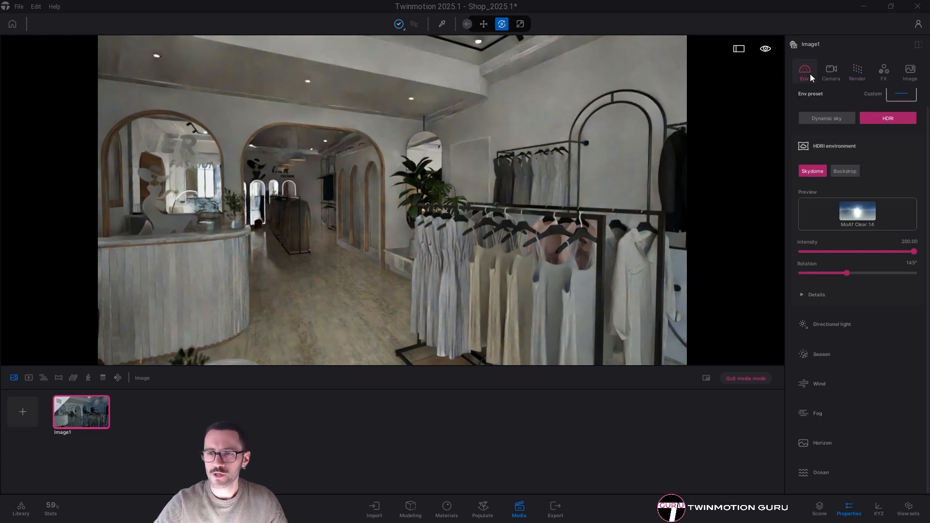
pyautogui.click(820, 509)
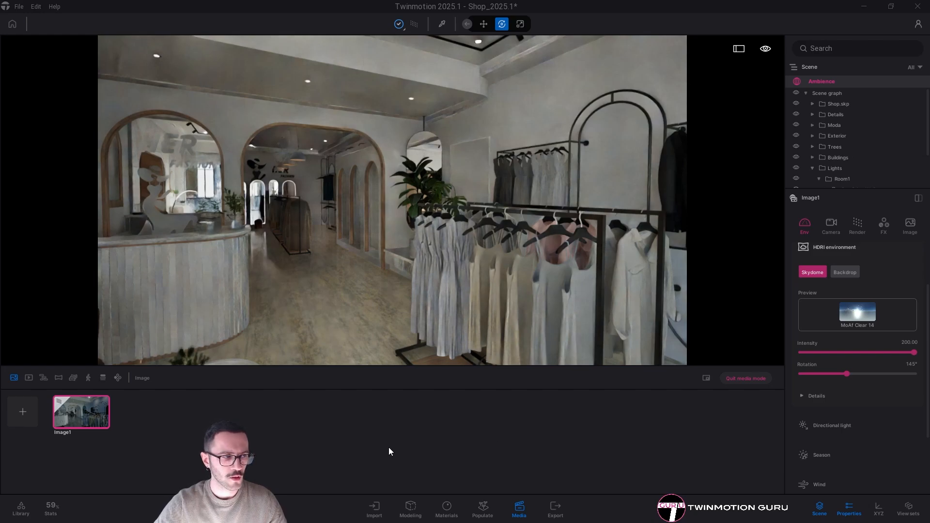
pyautogui.scroll(-2, 864, 155)
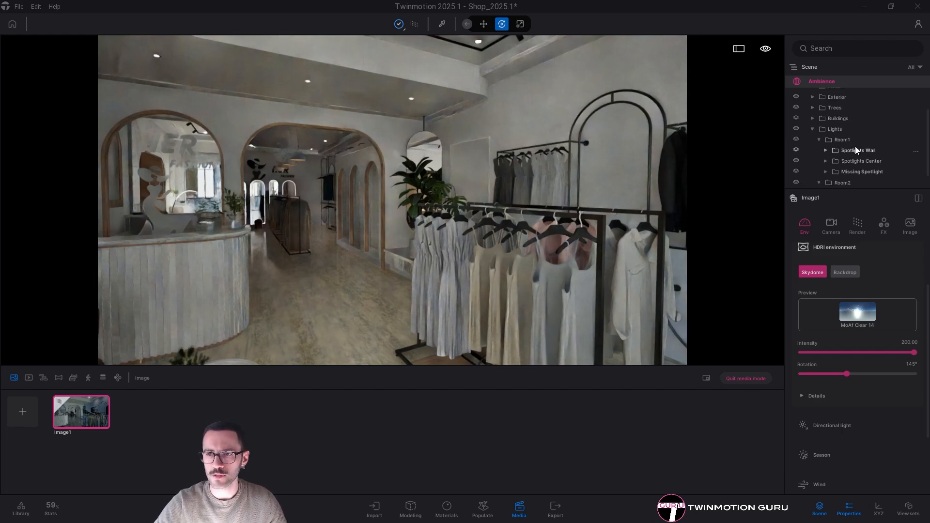
pyautogui.click(918, 198)
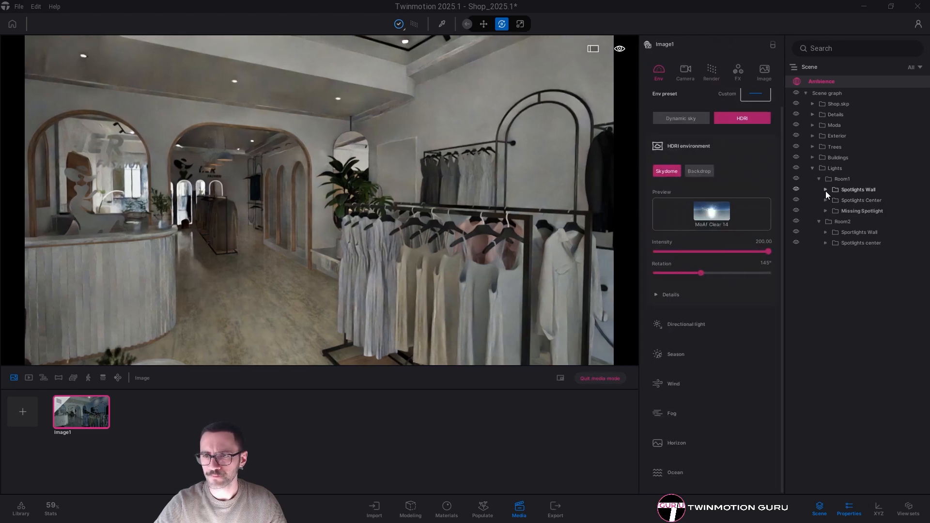
pyautogui.click(826, 189)
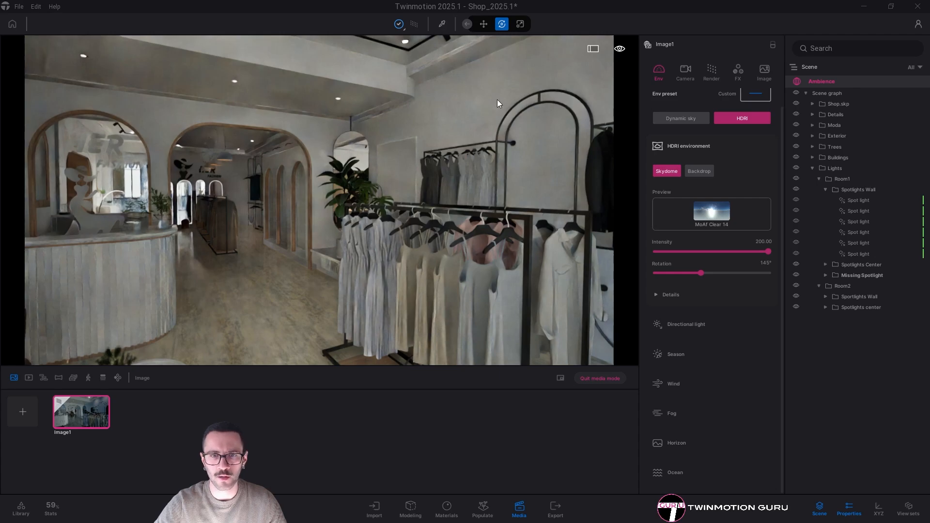
# Inspect the shadow radius of spot lights in Room1's Spotlights Wall and Spotlights Center folders with the path tracer on
pyautogui.click(851, 199)
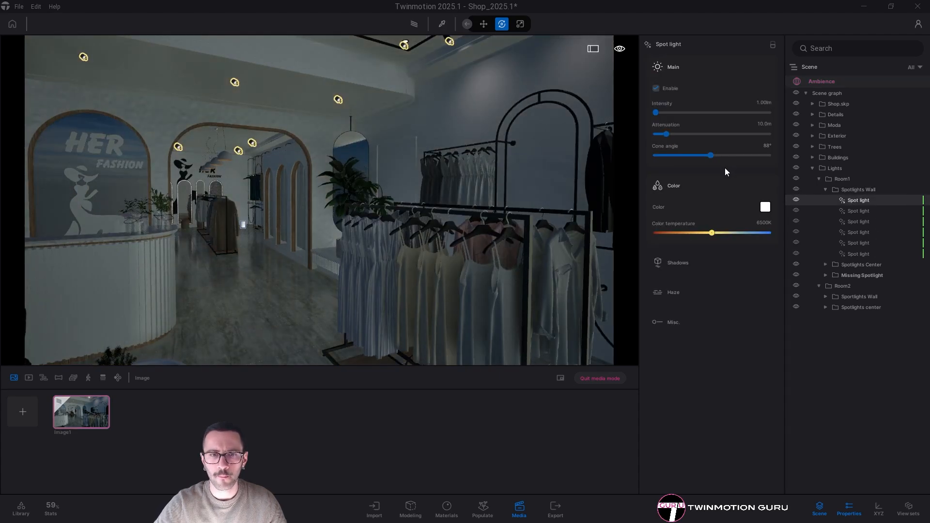
pyautogui.press('Escape')
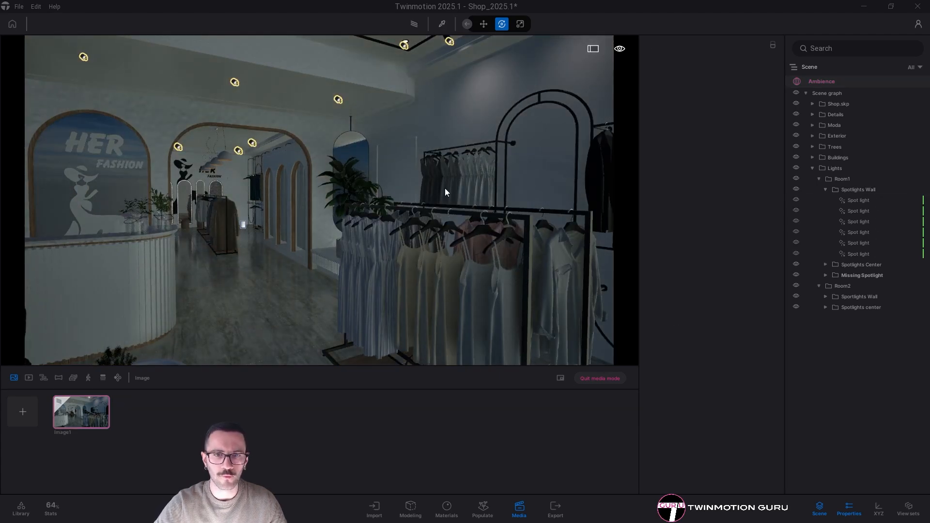
pyautogui.press('r')
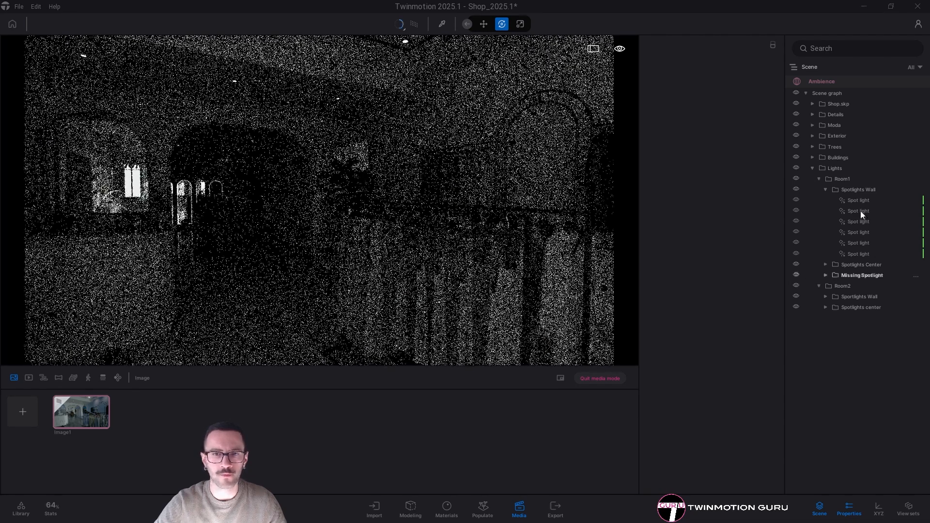
pyautogui.click(860, 211)
pyautogui.click(680, 263)
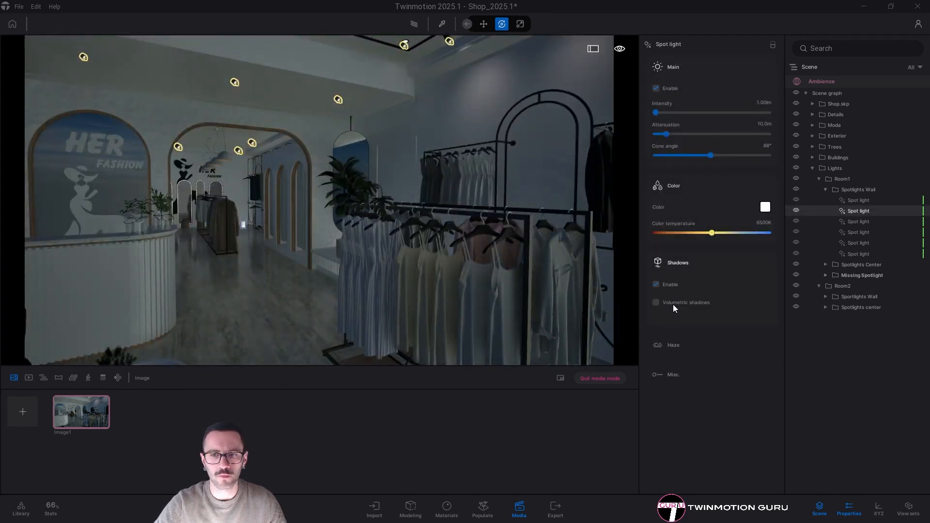
pyautogui.scroll(2, 336, 222)
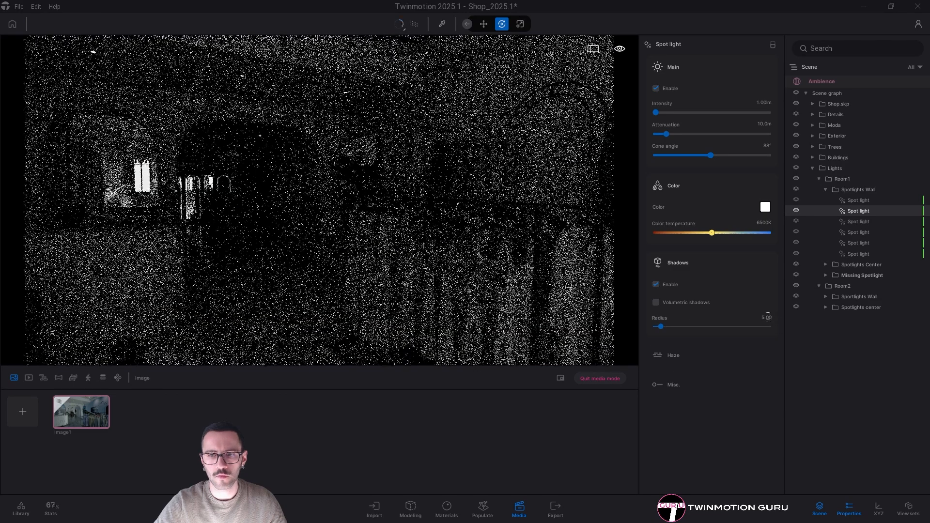
pyautogui.click(826, 265)
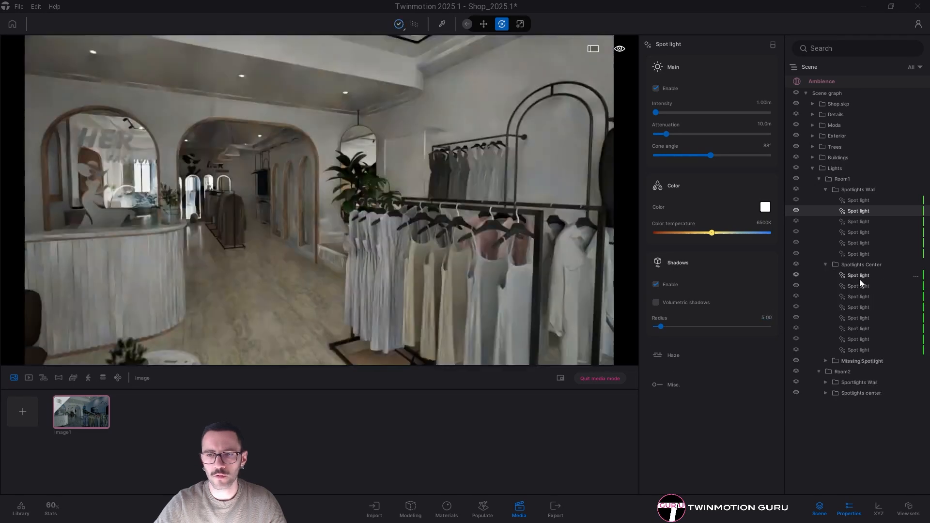
pyautogui.click(859, 279)
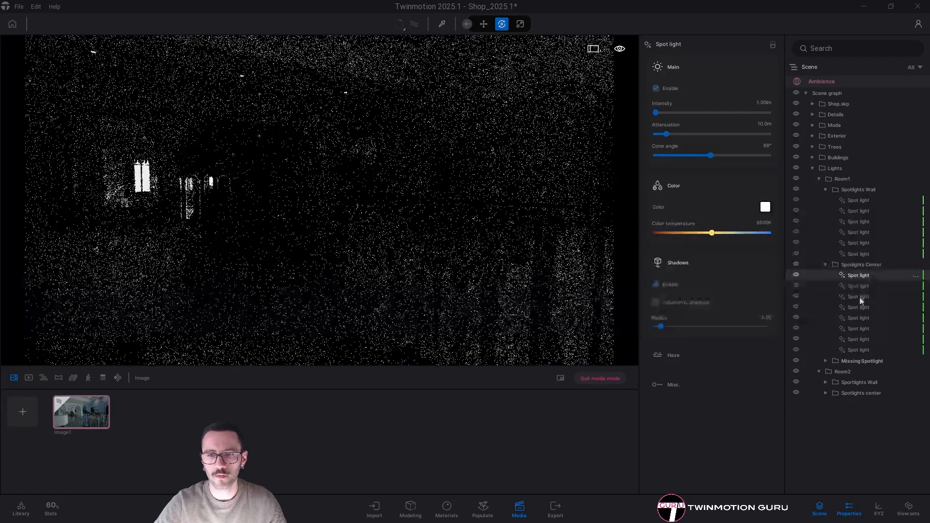
# Set the shadow radius to 5 for the spot light inside the first fei object of Room1's Missing Spotlight folder
pyautogui.click(826, 362)
pyautogui.click(860, 387)
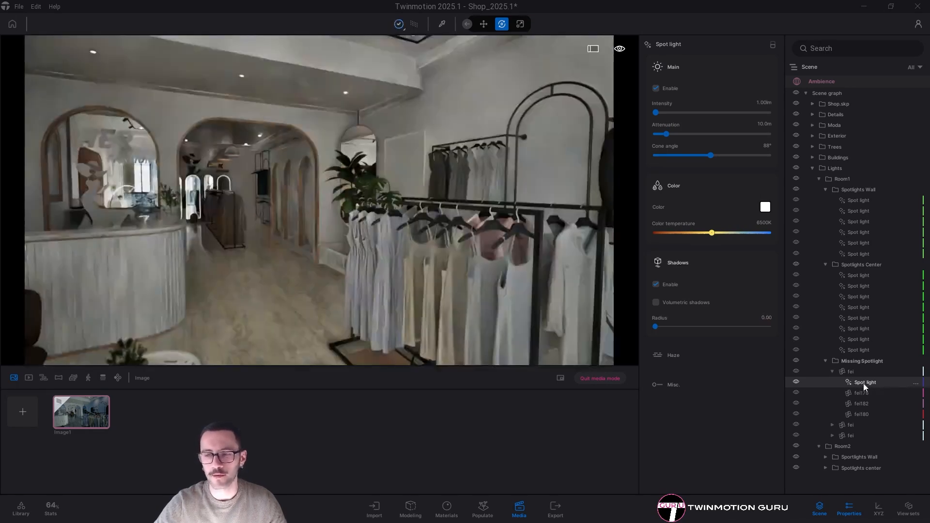
pyautogui.click(766, 318)
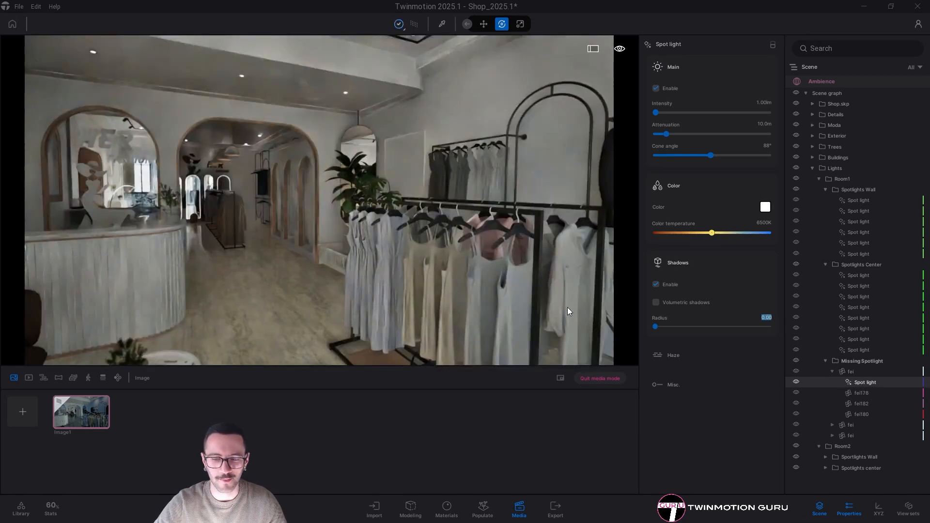
pyautogui.write('5')
pyautogui.press('Return')
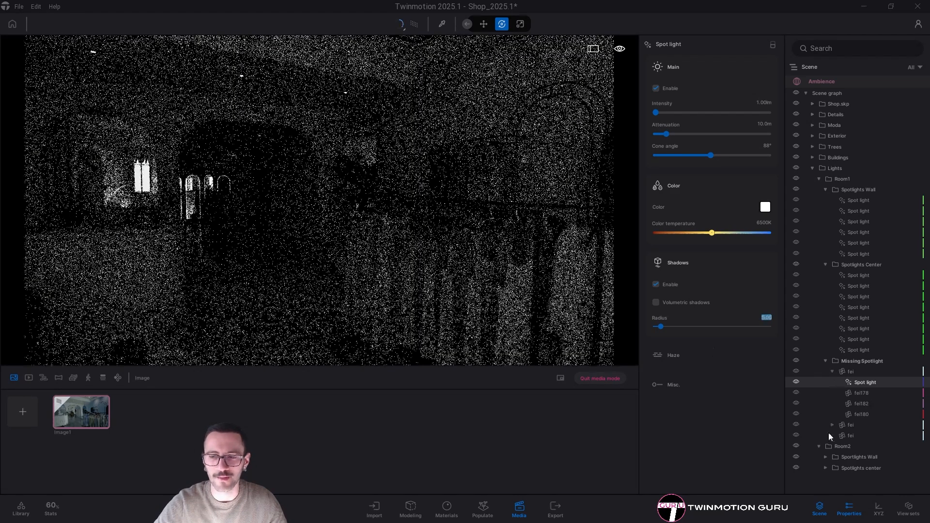
# Check the settings of wall and center spot lights in Room2 and Room1, and return to the path-traced Image1 view
pyautogui.click(828, 458)
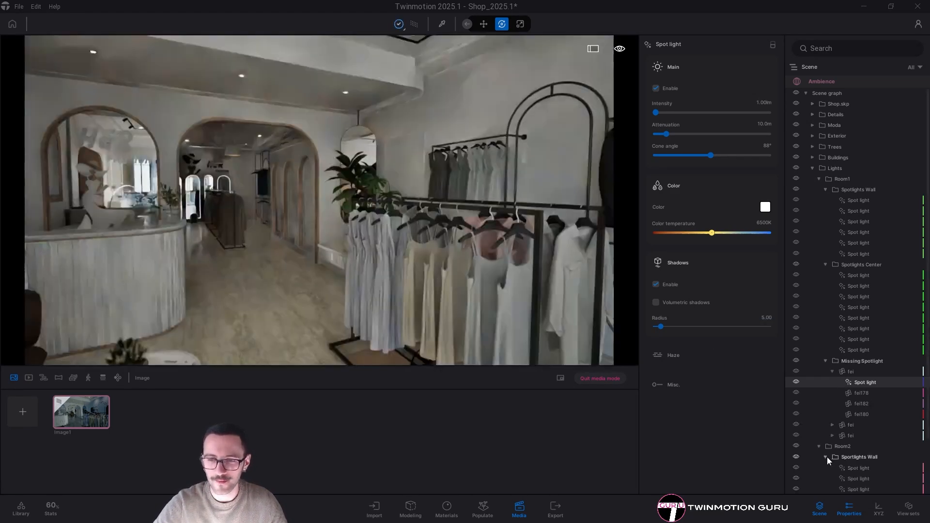
pyautogui.click(855, 470)
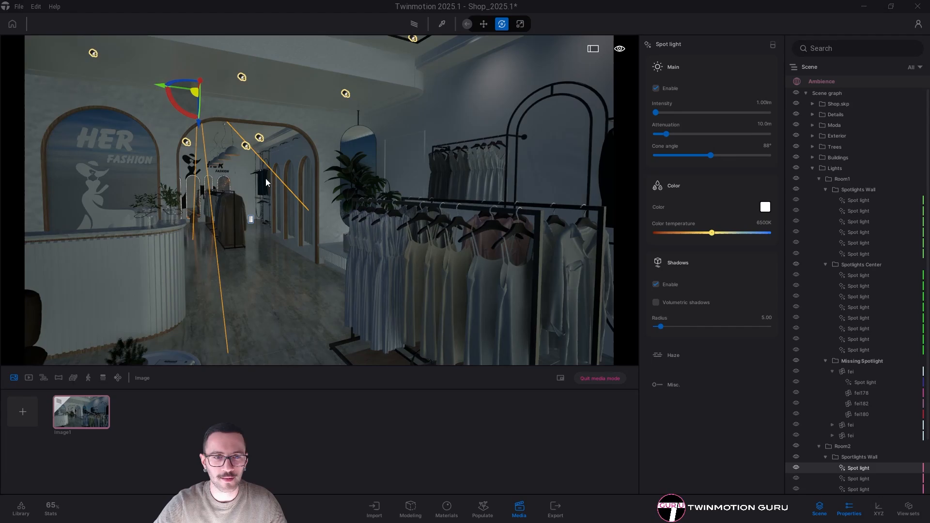
pyautogui.click(862, 243)
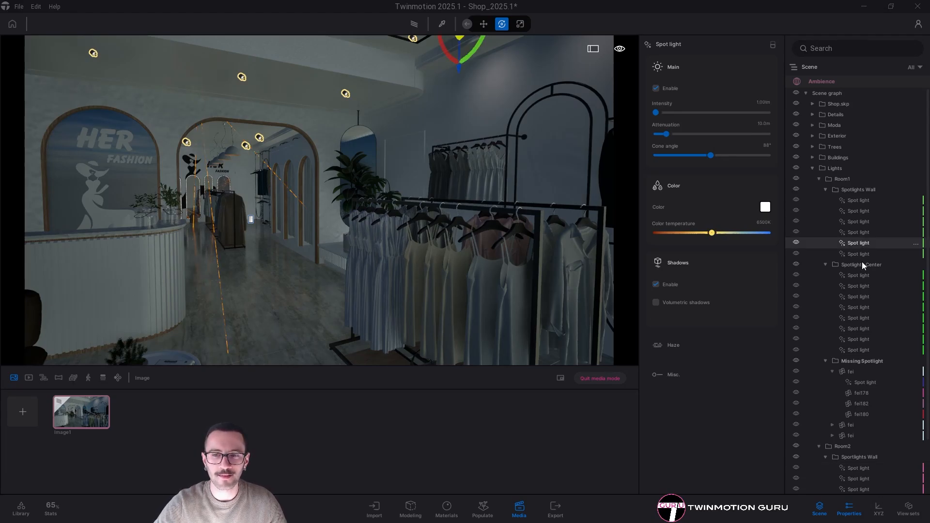
pyautogui.click(867, 294)
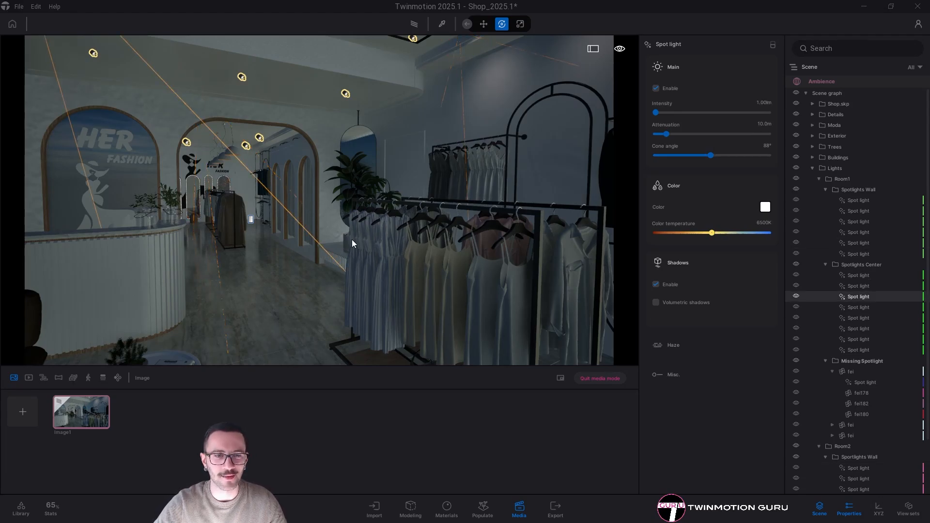
pyautogui.moveTo(352, 240); pyautogui.dragTo(358, 240, button='right')
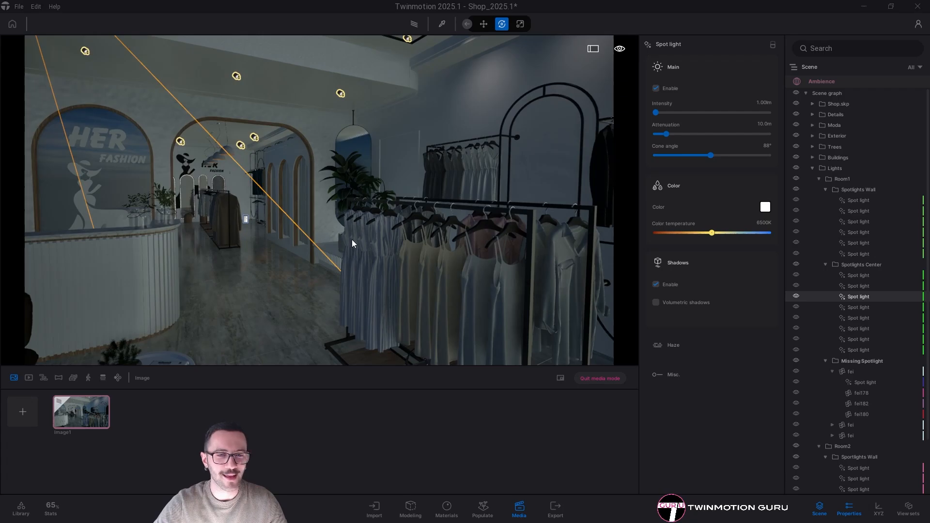
pyautogui.press('r')
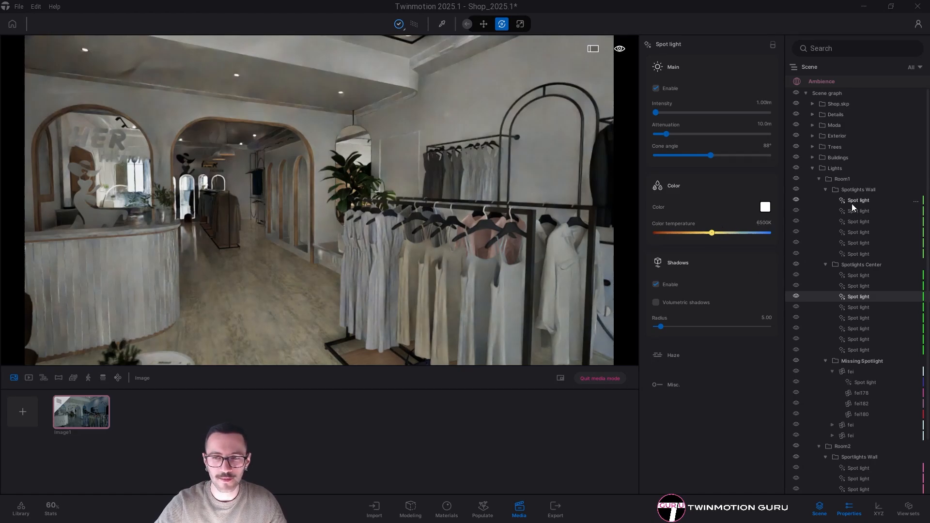
pyautogui.click(106, 406)
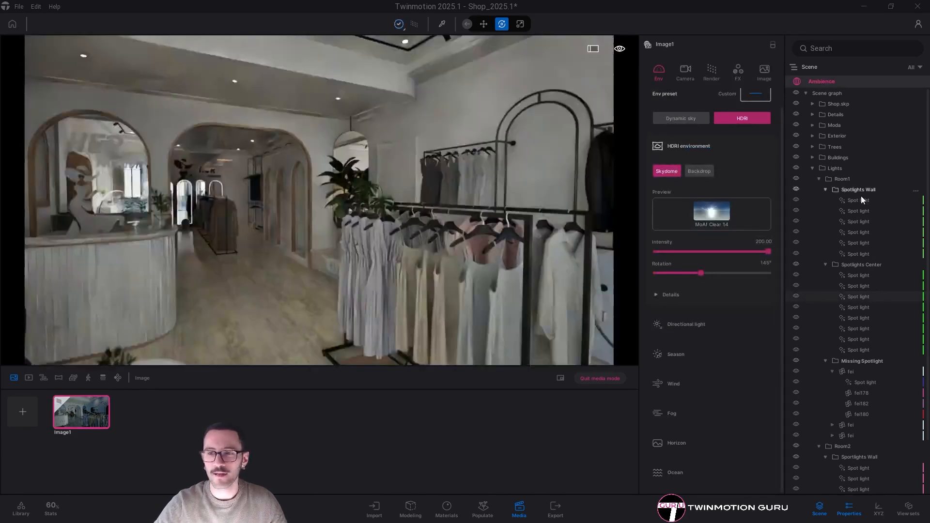
# Set the first spot light in Room1's Spotlights Wall folder to intensity 5 and cone angle 102°
pyautogui.click(862, 199)
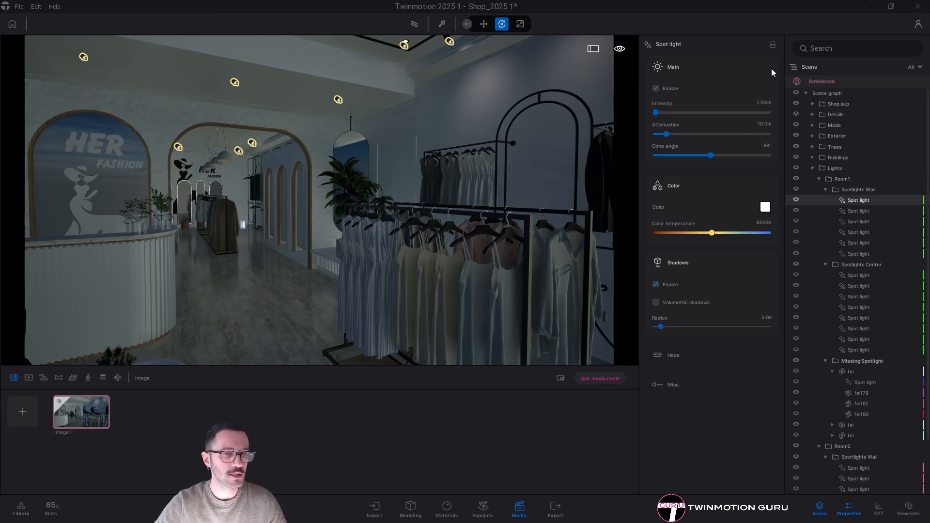
pyautogui.click(764, 102)
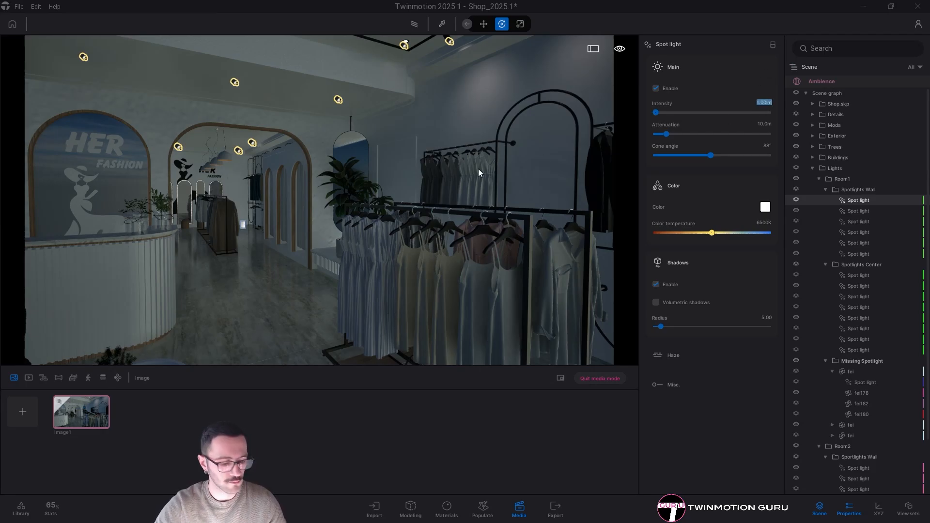
pyautogui.write('5')
pyautogui.press('Return')
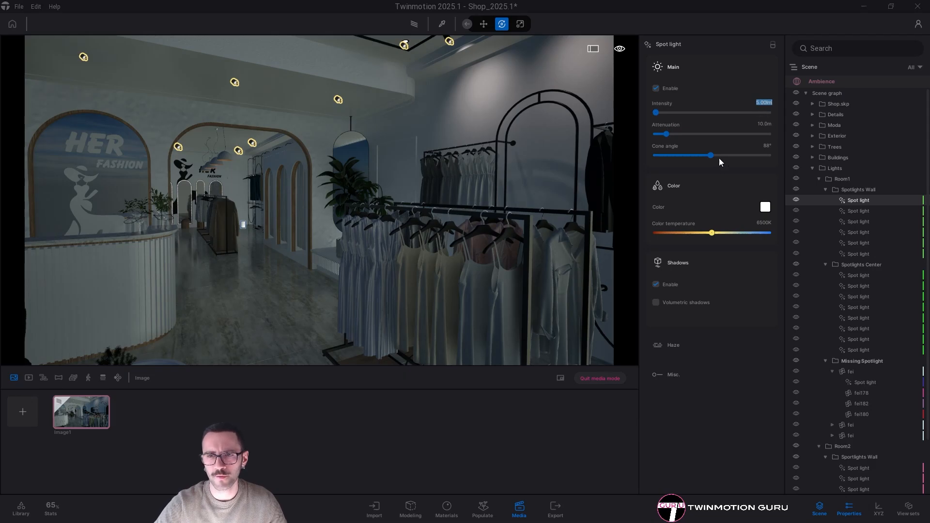
pyautogui.moveTo(719, 157); pyautogui.dragTo(719, 156)
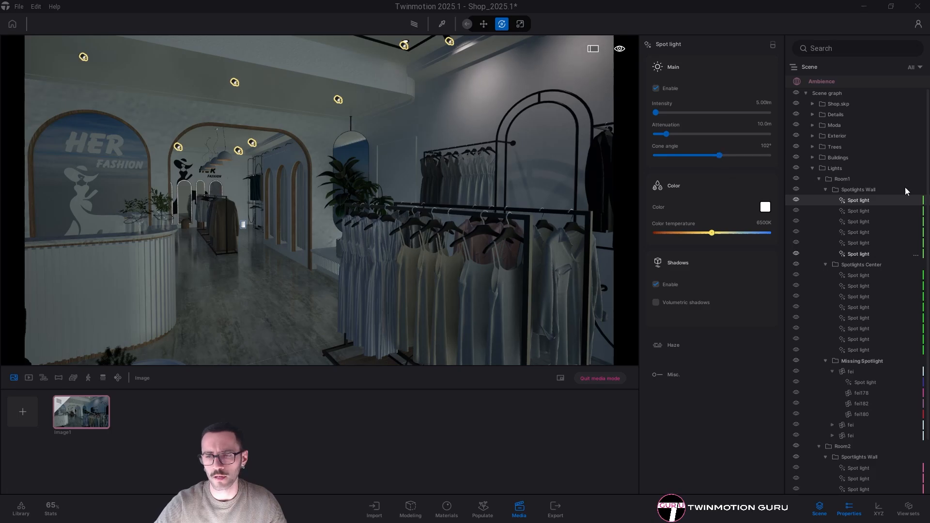
# Set the first spot light in Room1's Spotlights Center folder to intensity 10 and cone angle 103°
pyautogui.click(853, 275)
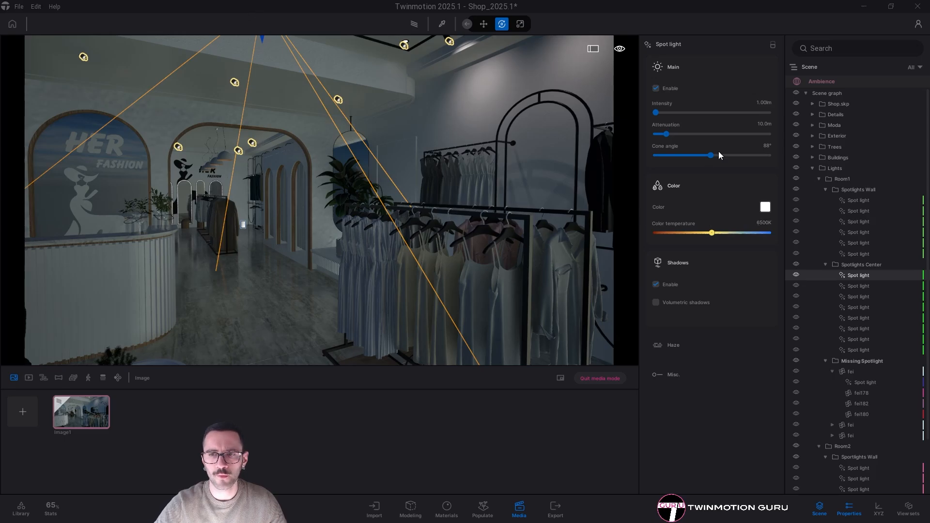
pyautogui.click(763, 102)
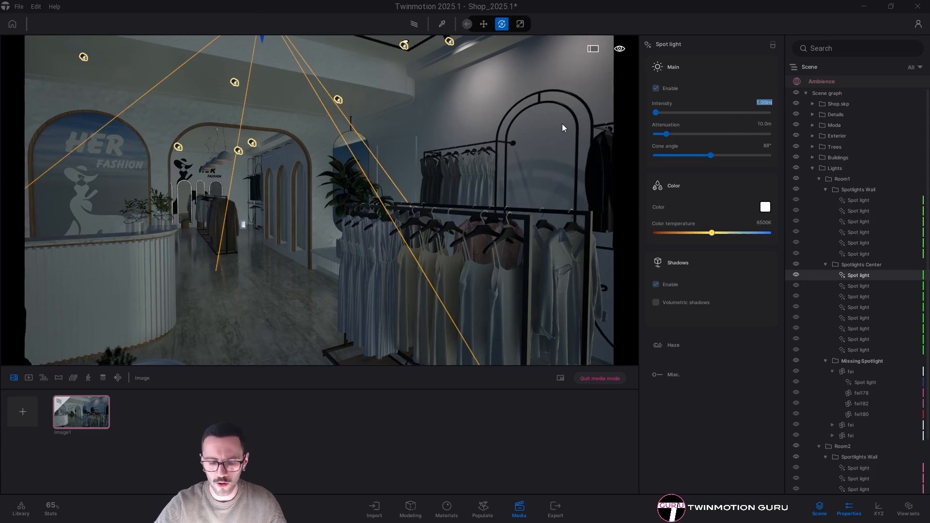
pyautogui.click(861, 212)
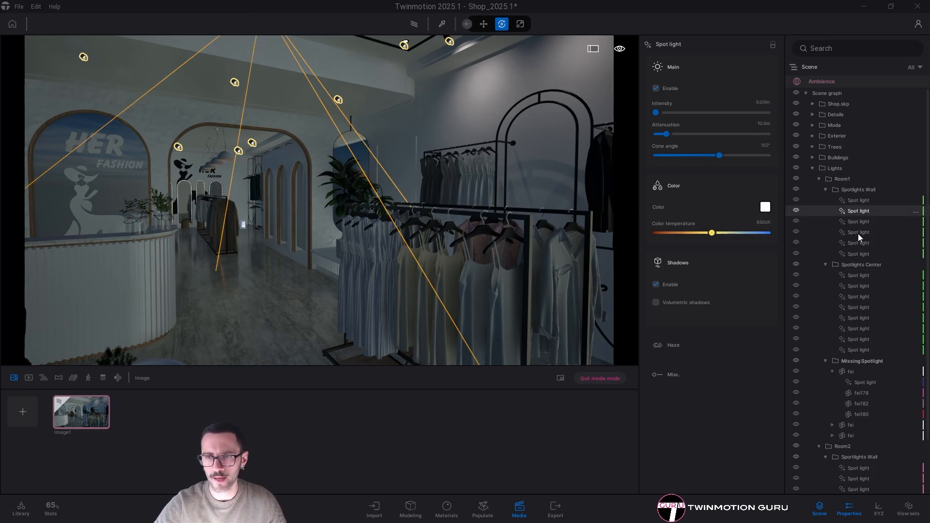
pyautogui.click(859, 274)
pyautogui.click(765, 102)
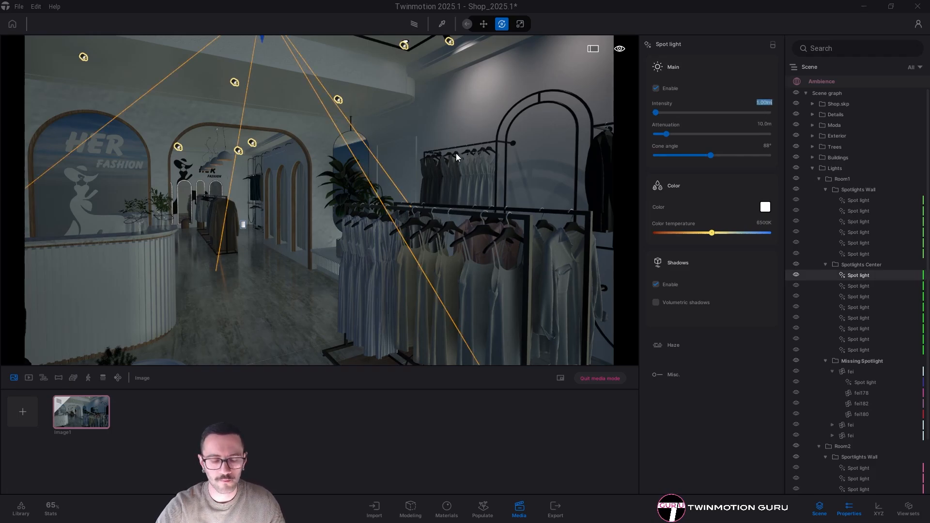
pyautogui.write('10')
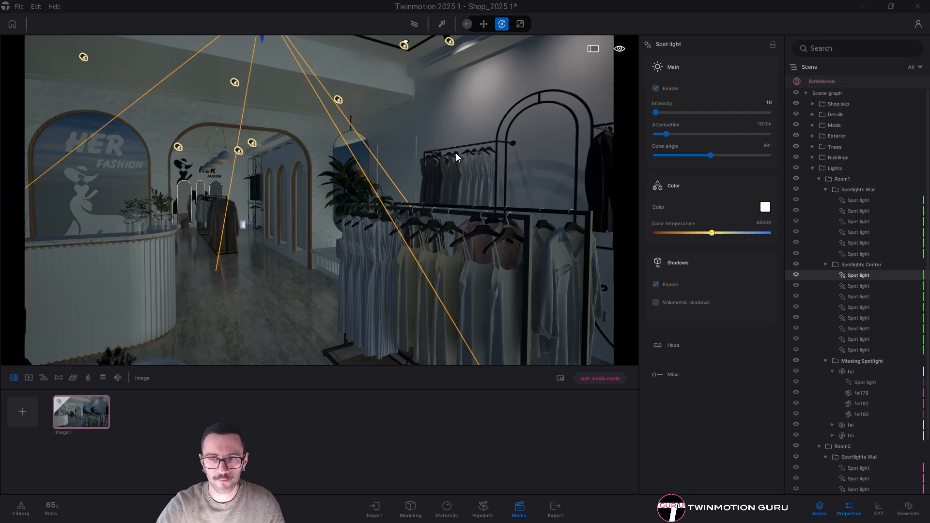
pyautogui.press('Return')
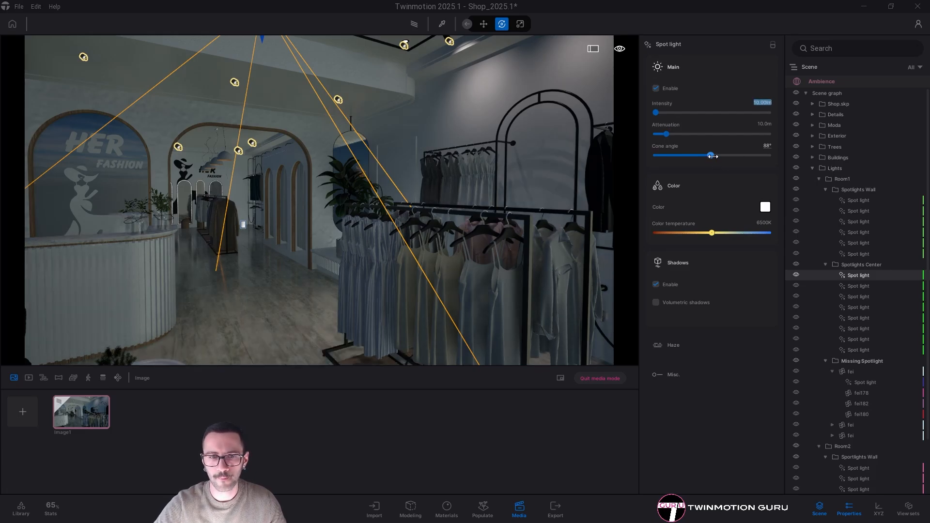
pyautogui.moveTo(711, 156); pyautogui.dragTo(721, 156)
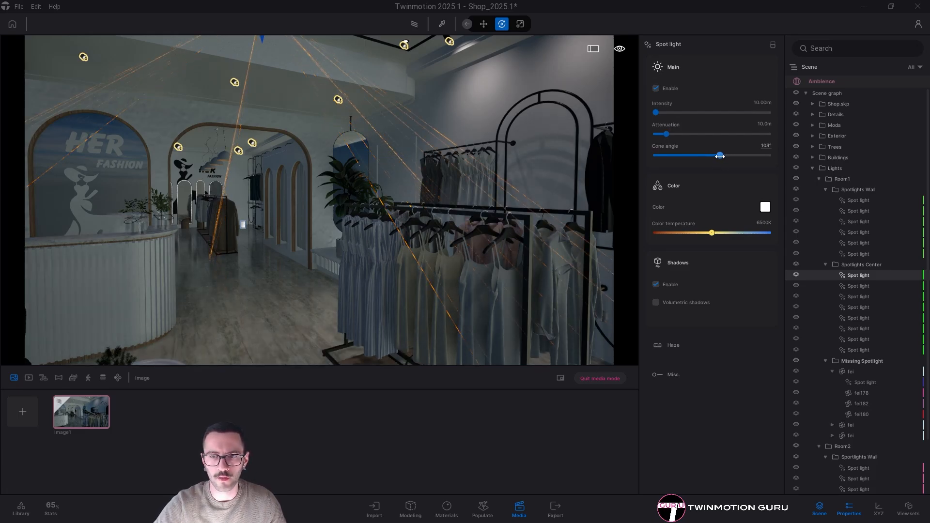
# Set the spot light inside the first fei object of Room1's Missing Spotlight folder to intensity 20 and cone angle 102°
pyautogui.scroll(-2, 856, 368)
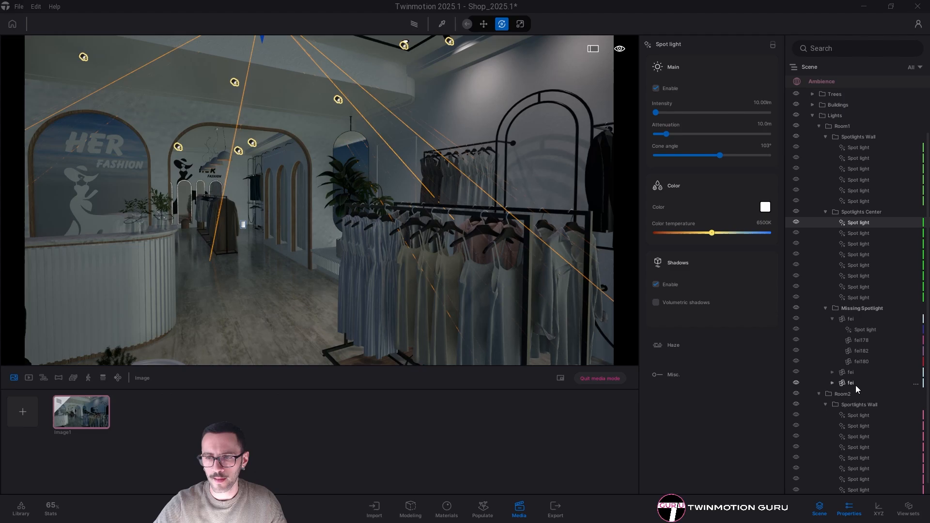
pyautogui.click(860, 330)
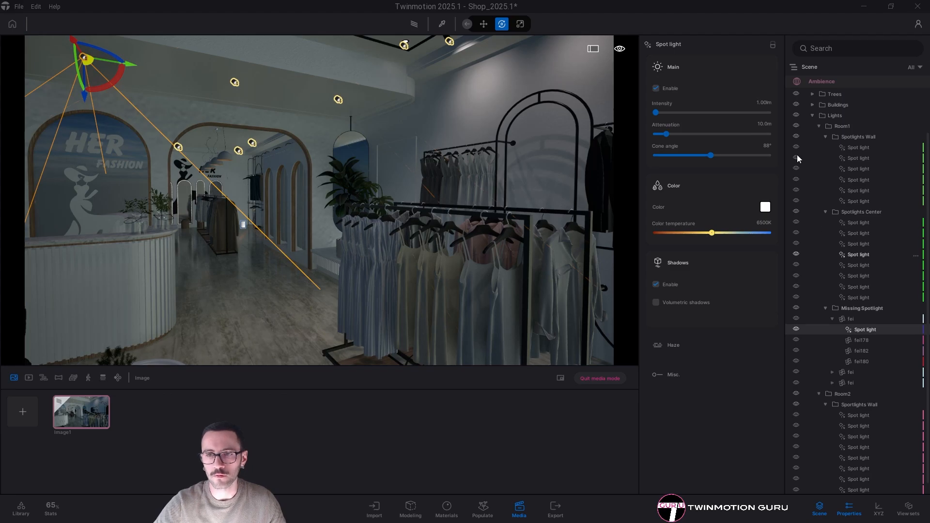
pyautogui.click(764, 103)
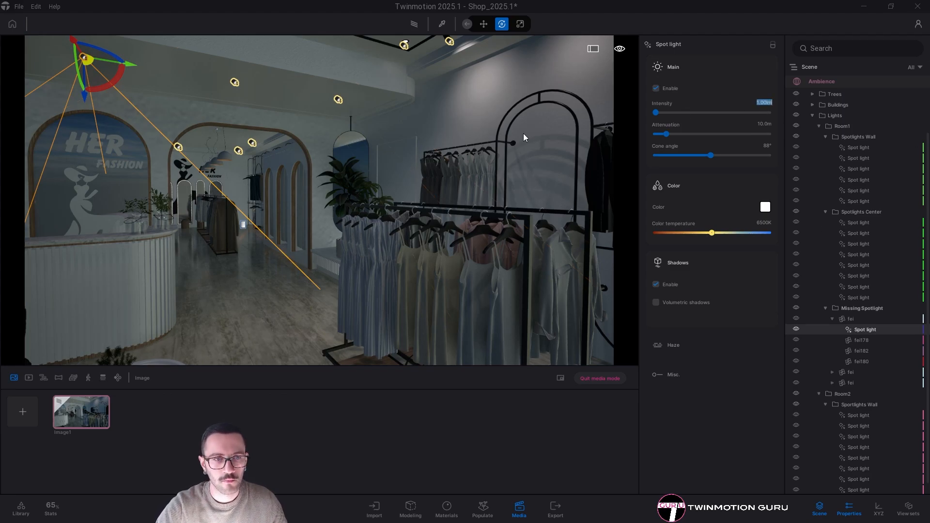
pyautogui.write('20')
pyautogui.press('Return')
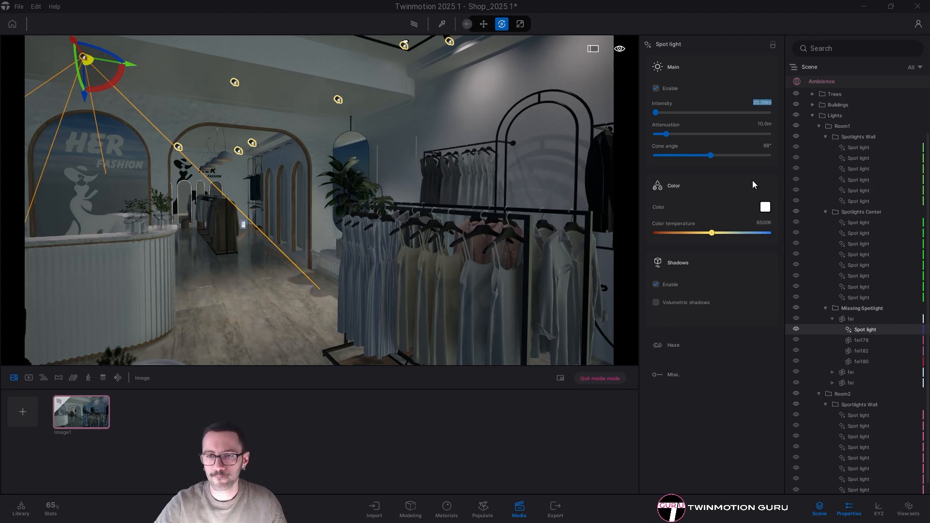
pyautogui.moveTo(712, 155); pyautogui.dragTo(720, 155)
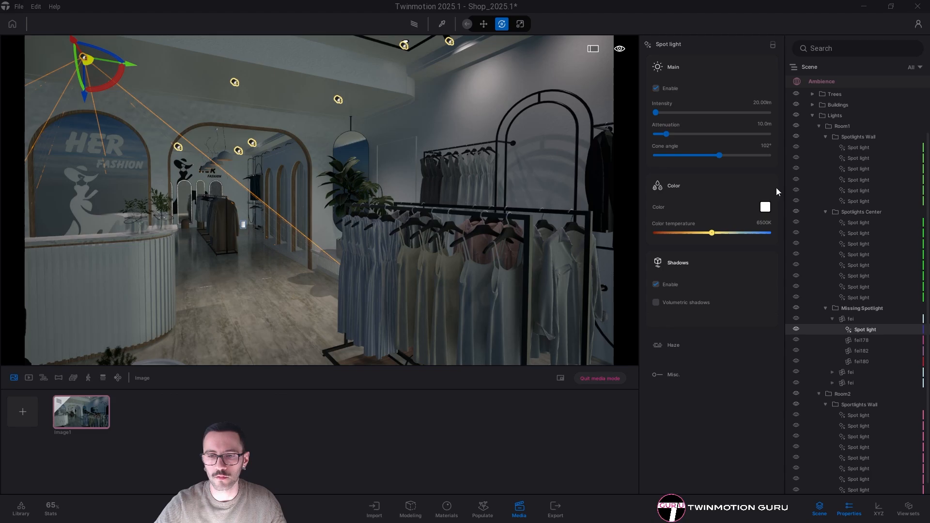
# Set the first spot light in Room2's Spotlights Wall folder to intensity 20 and cone angle 104°
pyautogui.scroll(-1, 873, 338)
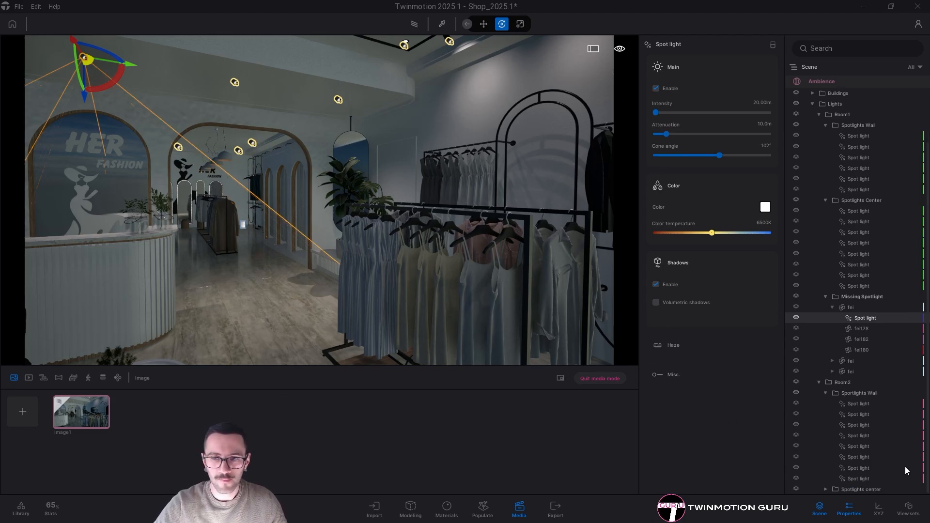
pyautogui.click(861, 406)
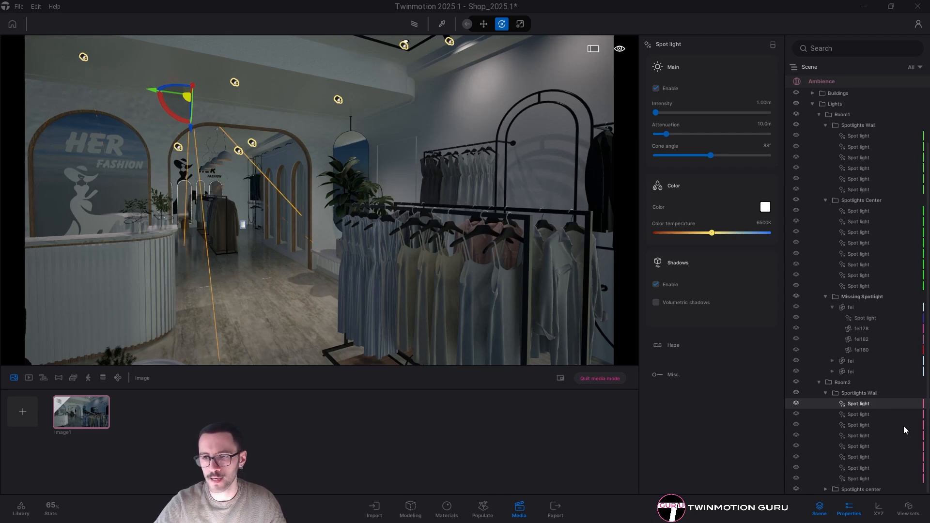
pyautogui.click(764, 103)
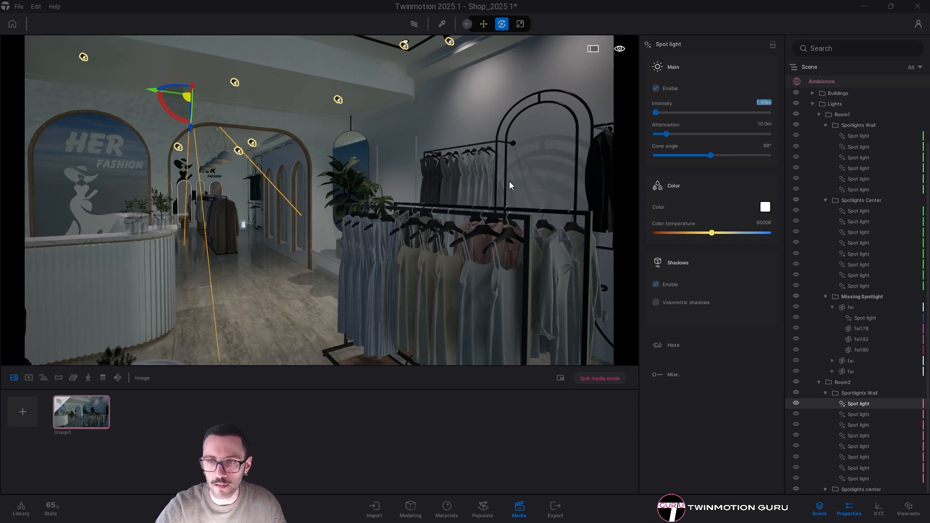
pyautogui.click(871, 239)
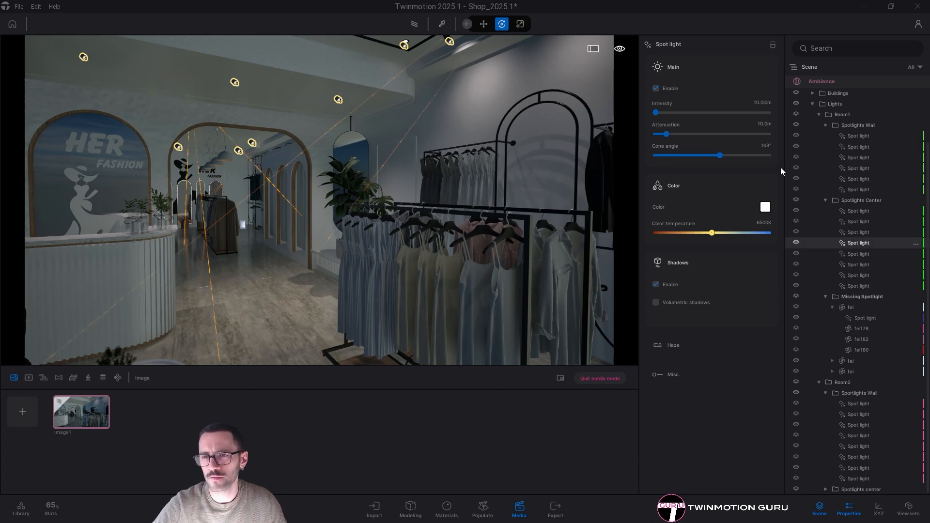
pyautogui.click(856, 408)
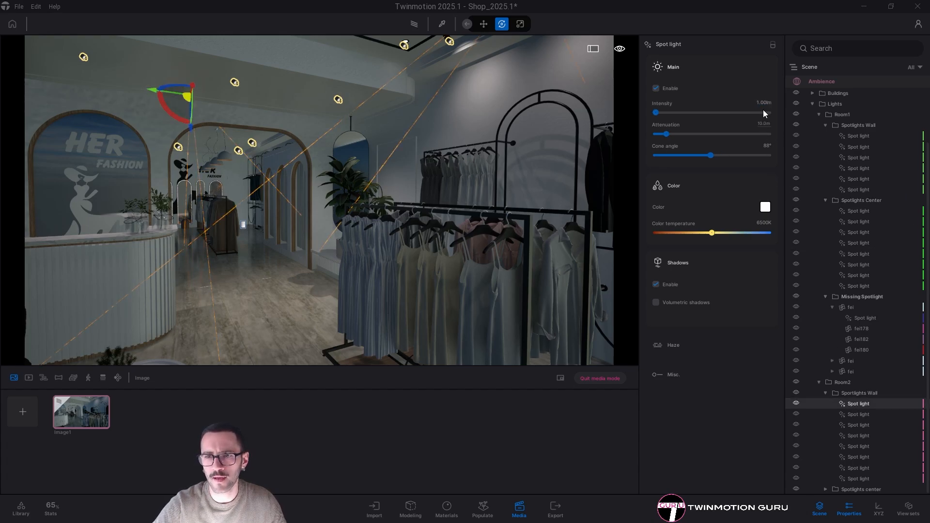
pyautogui.click(764, 103)
pyautogui.write('20')
pyautogui.press('Return')
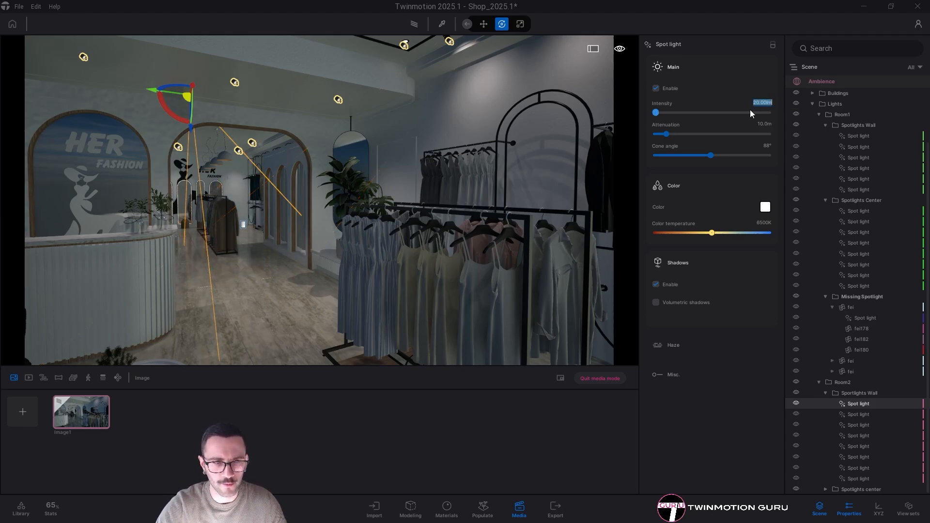
pyautogui.write('1')
pyautogui.press('Return')
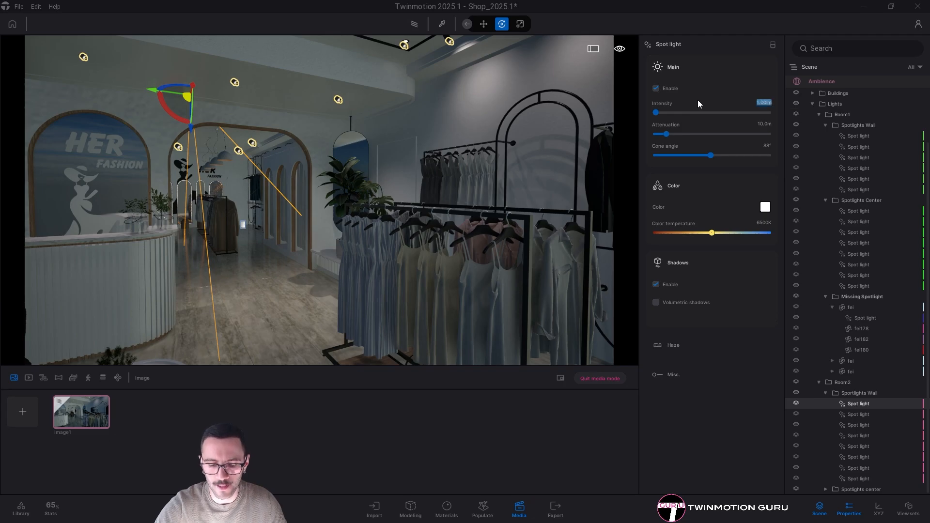
pyautogui.write('20')
pyautogui.press('Return')
pyautogui.moveTo(711, 155); pyautogui.dragTo(721, 156)
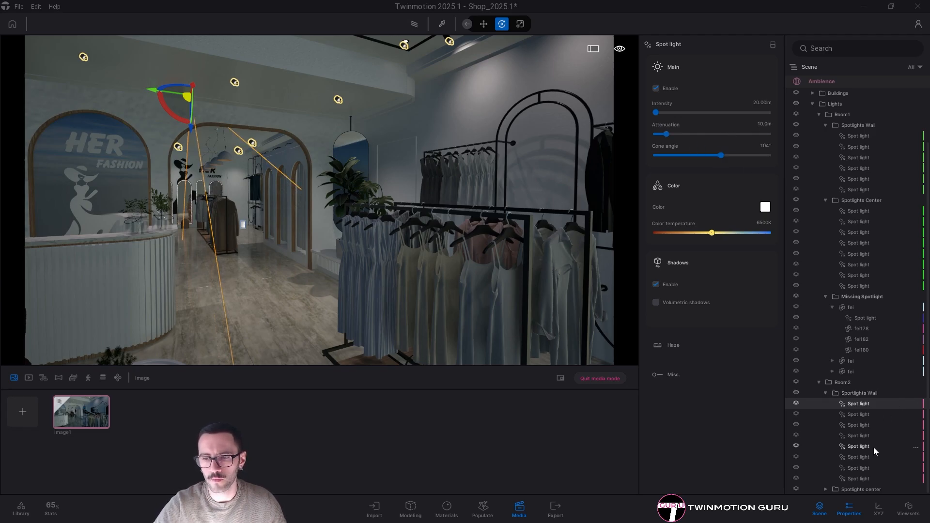
# Set the second omnidirectional light in Room2's Spotlights center folder to intensity 20 and deselect it
pyautogui.click(827, 488)
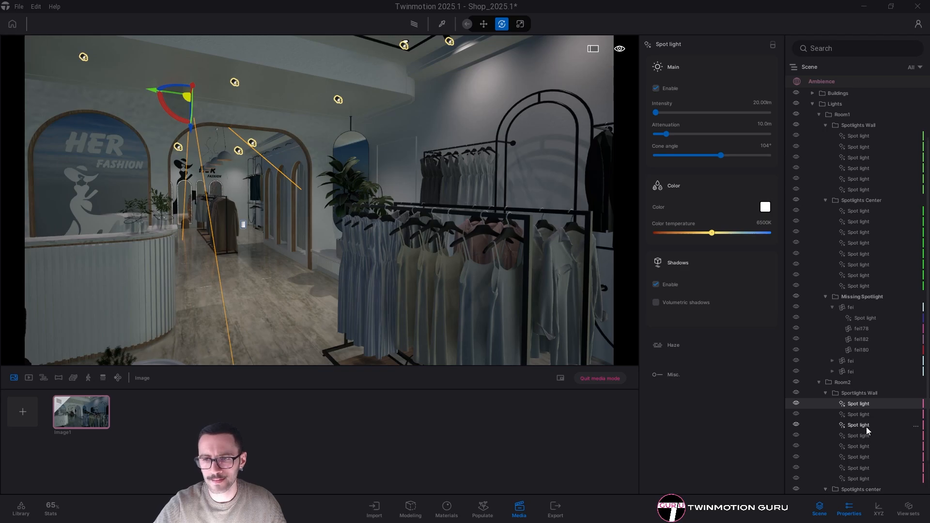
pyautogui.scroll(-2, 867, 426)
pyautogui.click(865, 456)
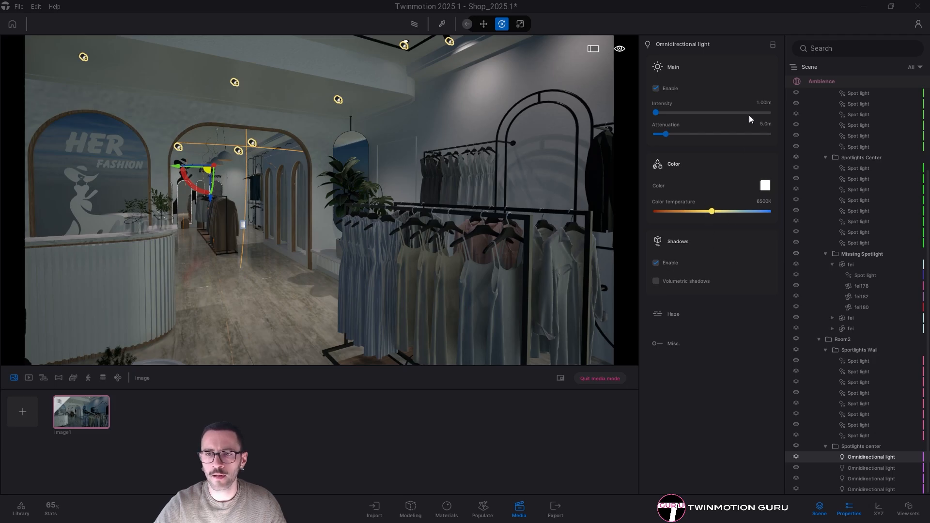
pyautogui.moveTo(771, 103); pyautogui.dragTo(469, 148)
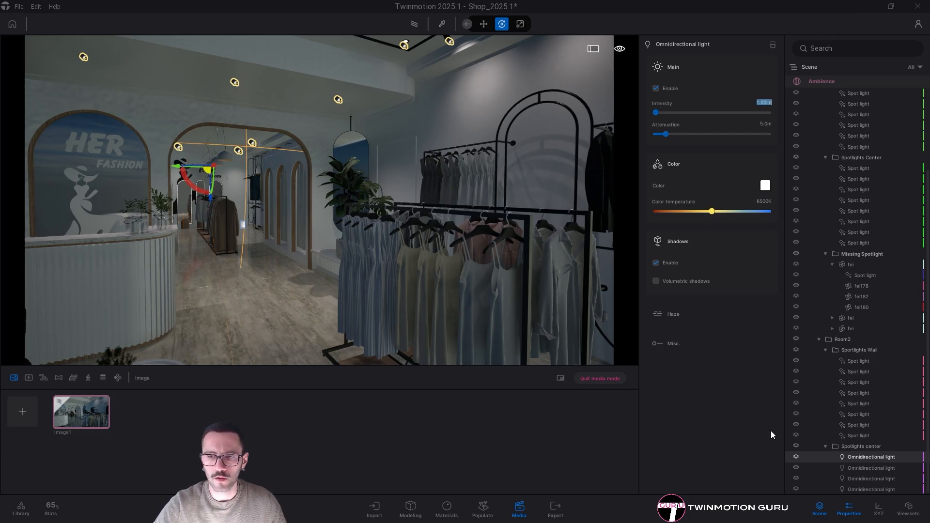
pyautogui.click(860, 403)
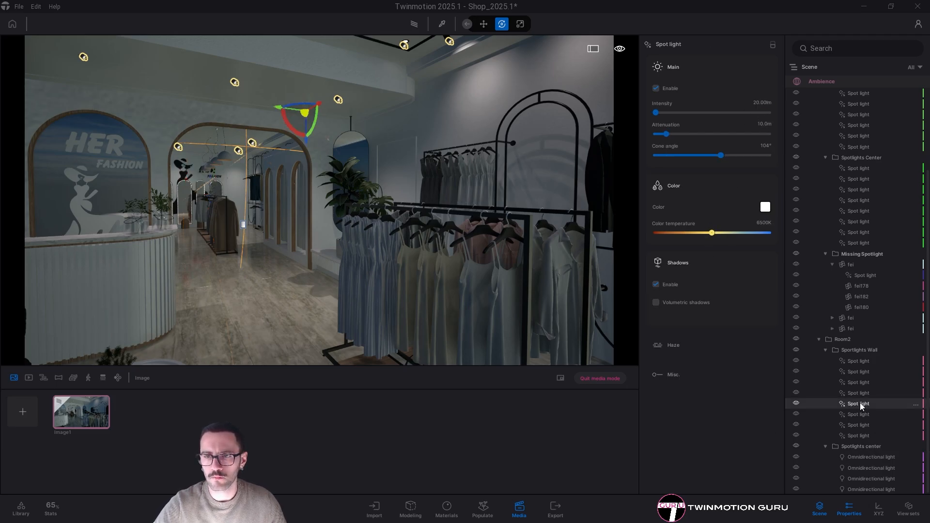
pyautogui.click(854, 466)
pyautogui.moveTo(758, 104); pyautogui.dragTo(517, 127)
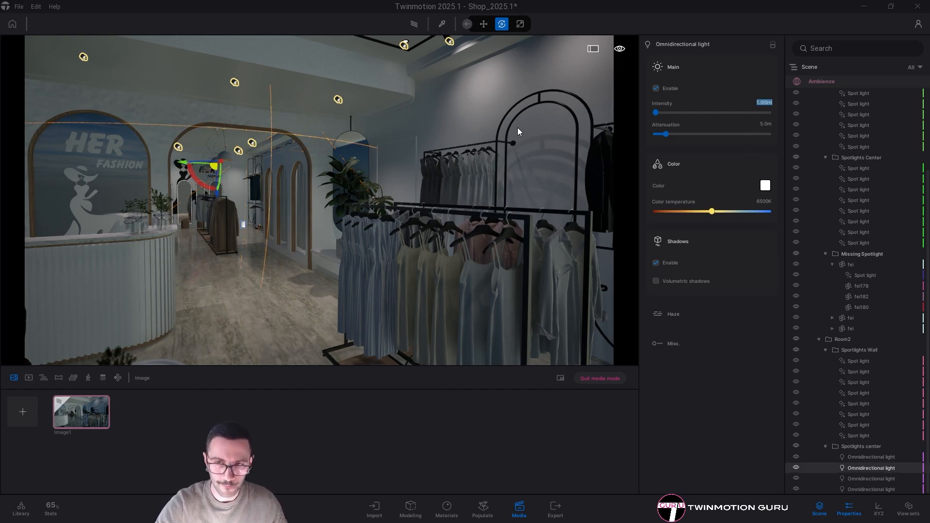
pyautogui.write('20')
pyautogui.press('Return')
pyautogui.press('Escape')
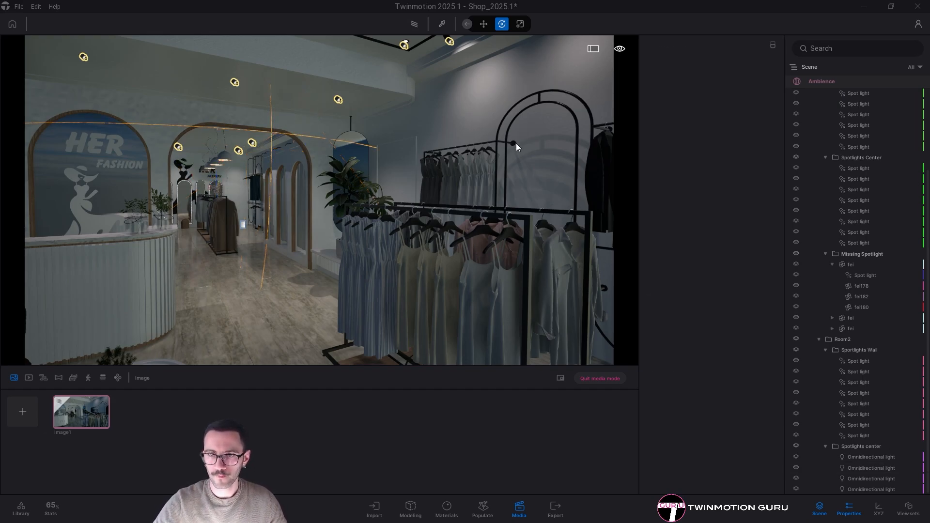
# Examine the mirror wall at the back of the second room with the path tracer and check the omnidirectional lights in Room2's Spotlights center folder
pyautogui.press('r')
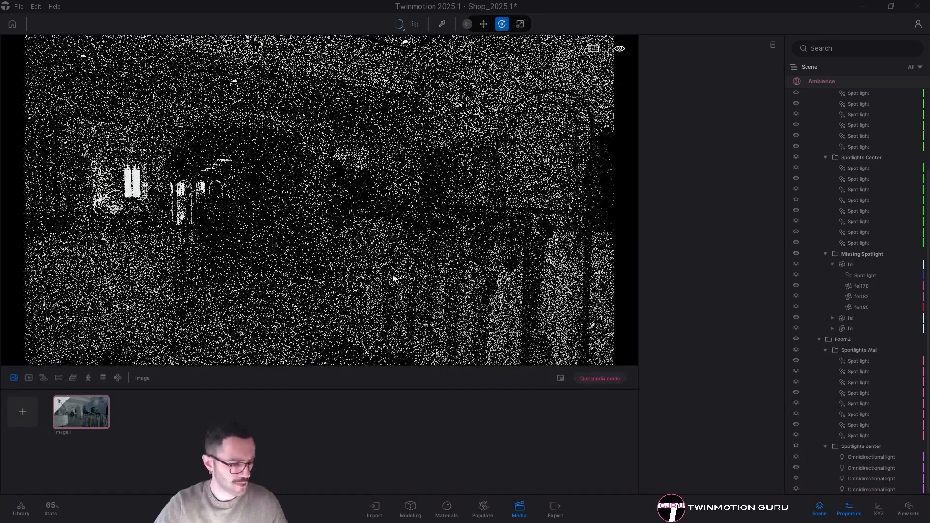
pyautogui.press('r')
pyautogui.press('w')
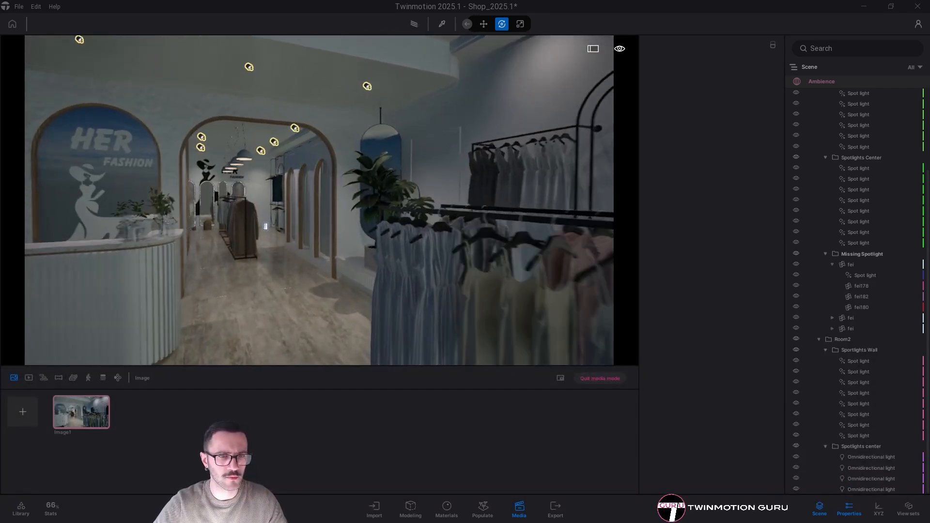
pyautogui.press('w')
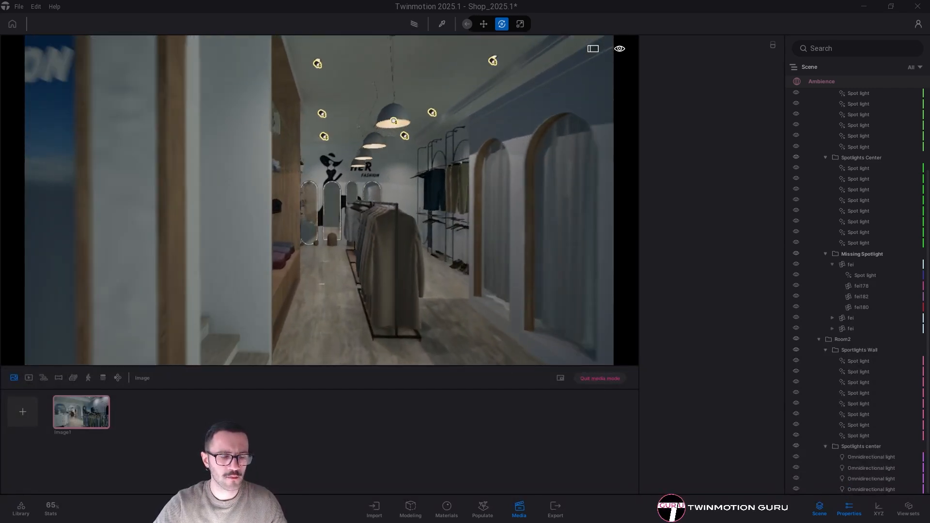
pyautogui.press('w')
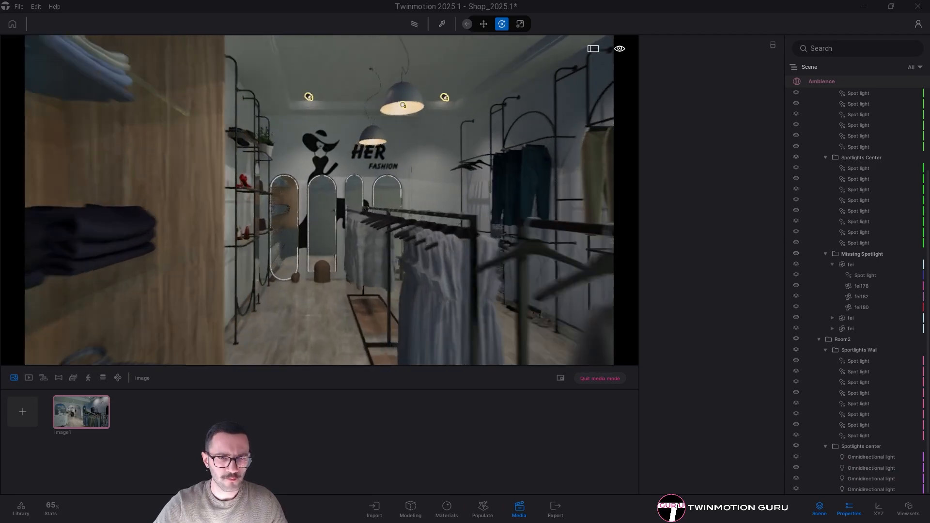
pyautogui.press('q')
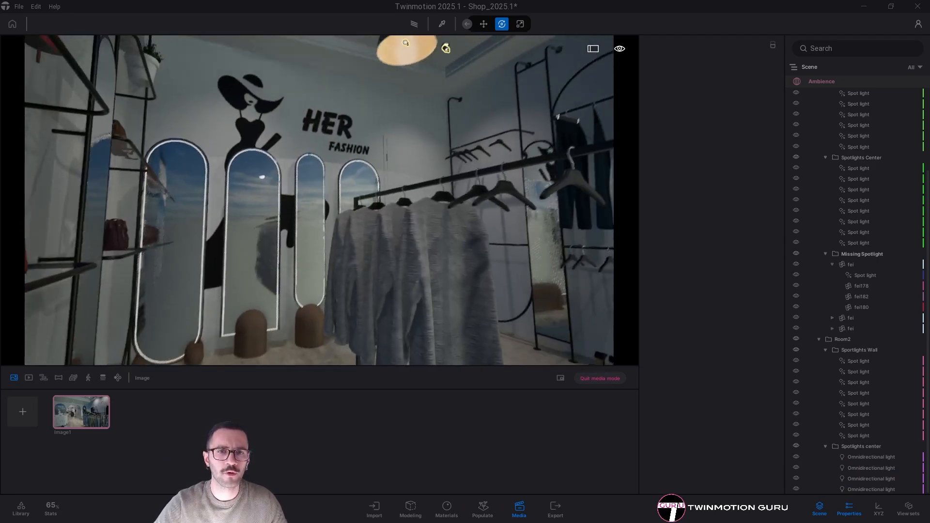
pyautogui.press('w')
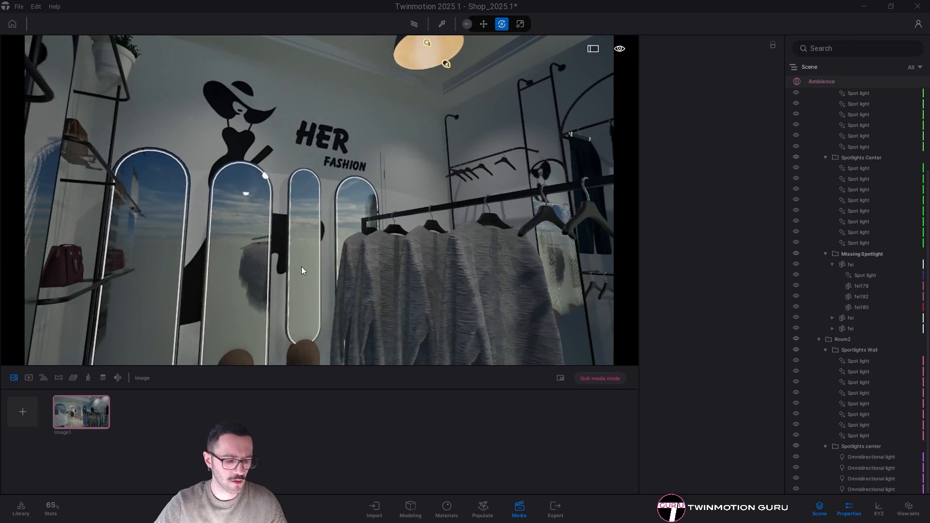
pyautogui.press('r')
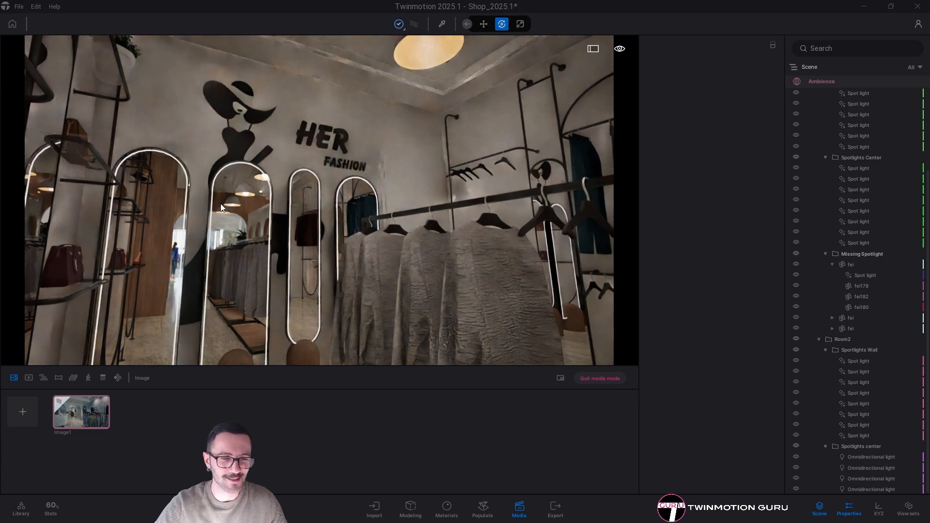
pyautogui.click(871, 479)
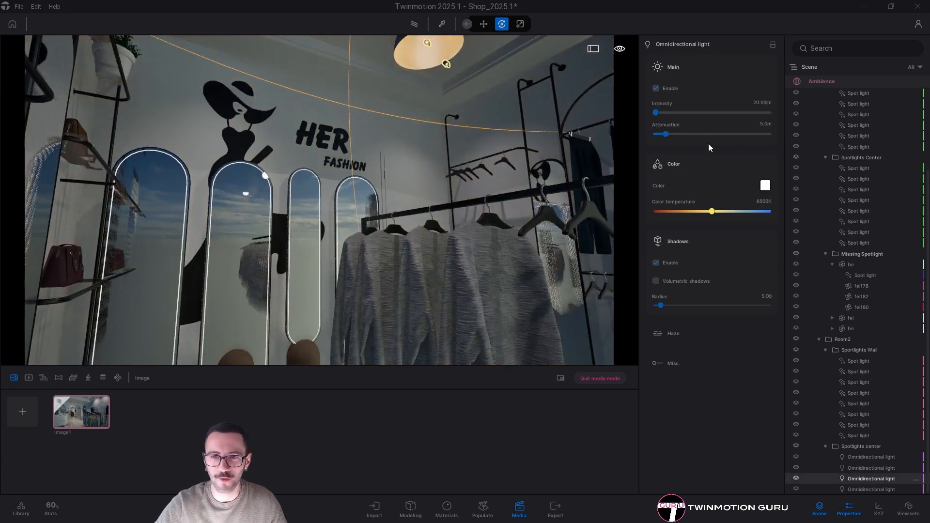
pyautogui.click(863, 458)
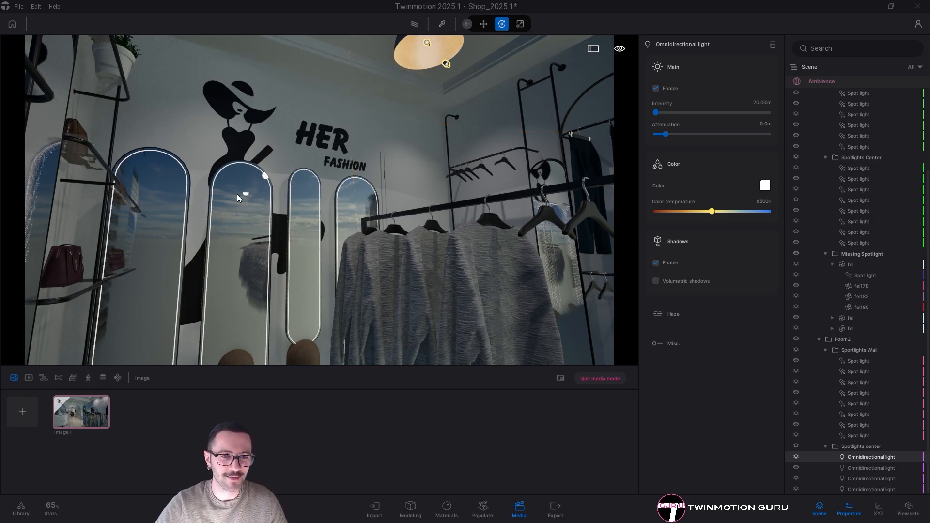
# Set the attenuation of the first omnidirectional light in Room2's Spotlights center folder to 3 m
pyautogui.click(765, 124)
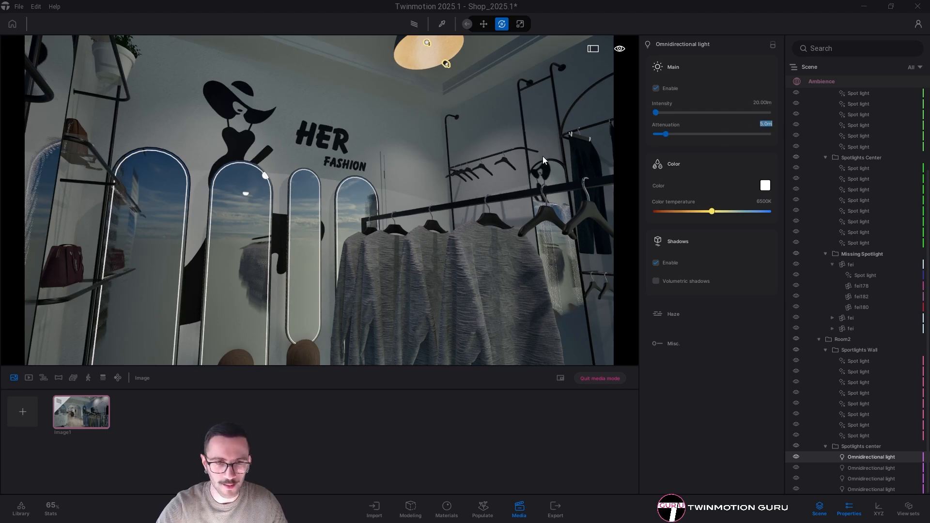
pyautogui.write('3')
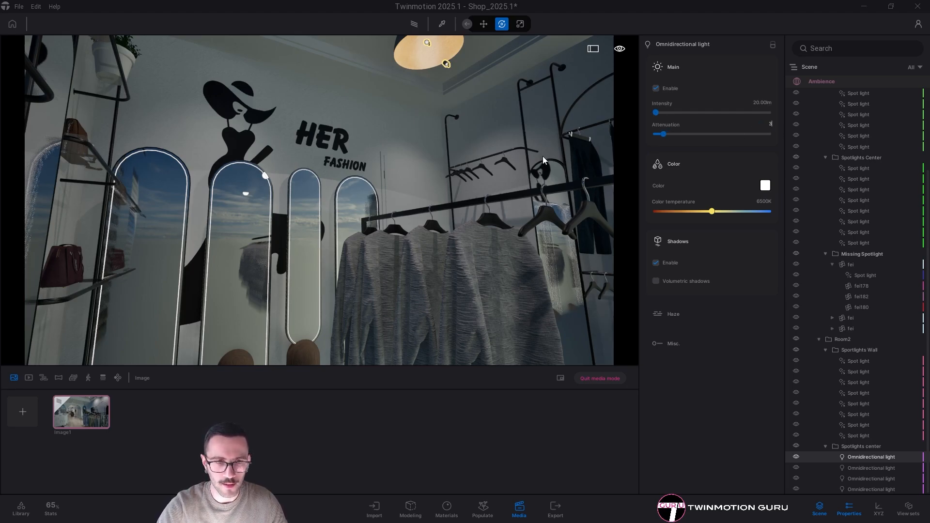
pyautogui.press('Return')
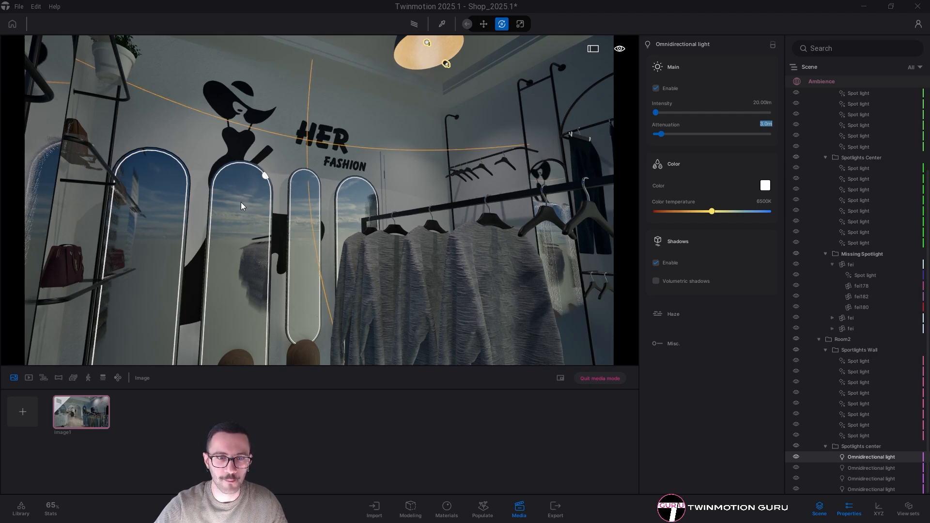
pyautogui.moveTo(240, 202); pyautogui.dragTo(285, 149, button='middle')
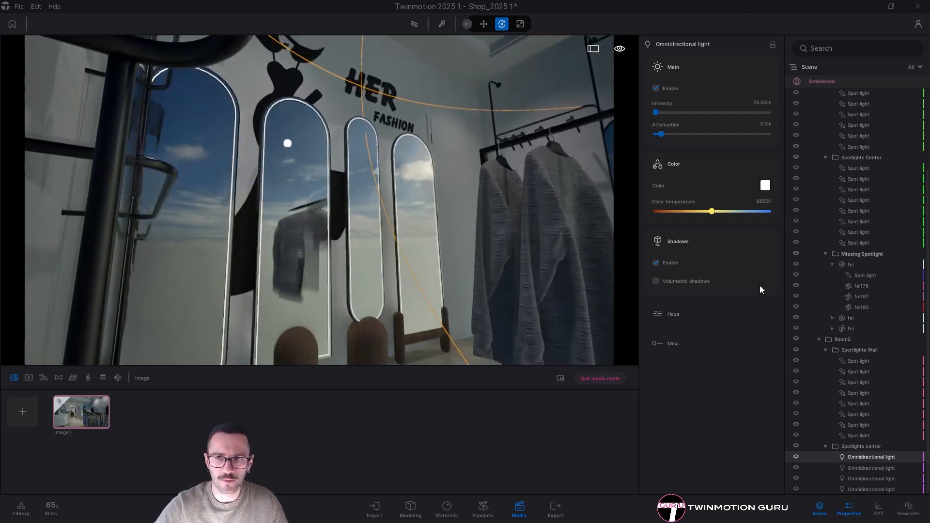
# Break the instance link of the last omnidirectional light in Room2's Spotlights center folder
pyautogui.click(871, 489)
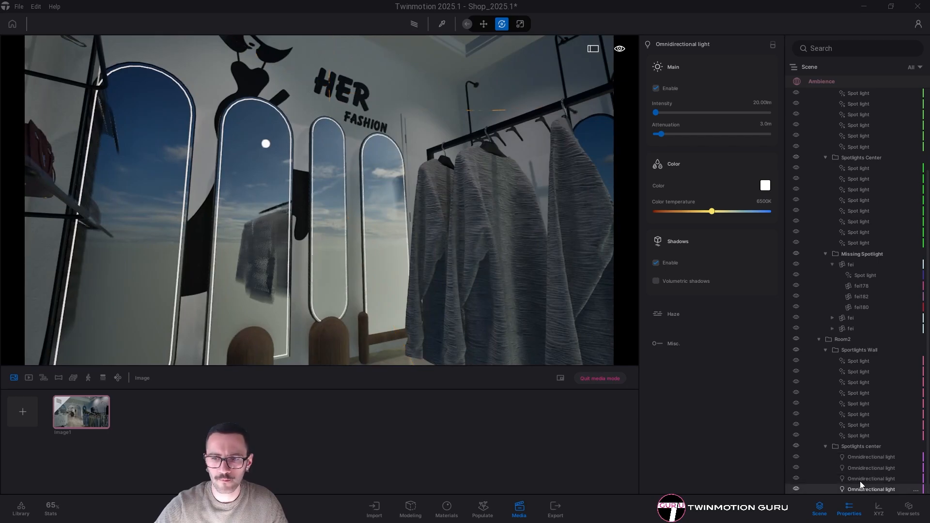
pyautogui.press('f')
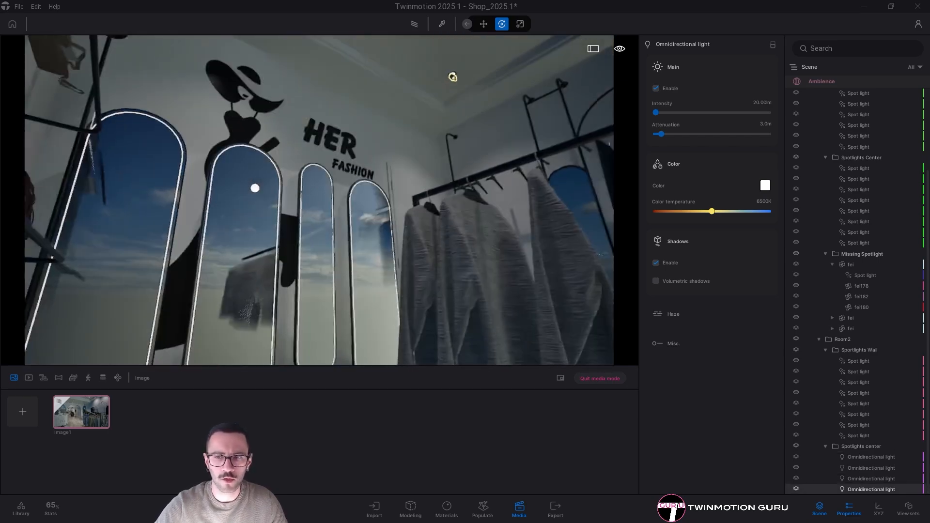
pyautogui.rightClick(871, 490)
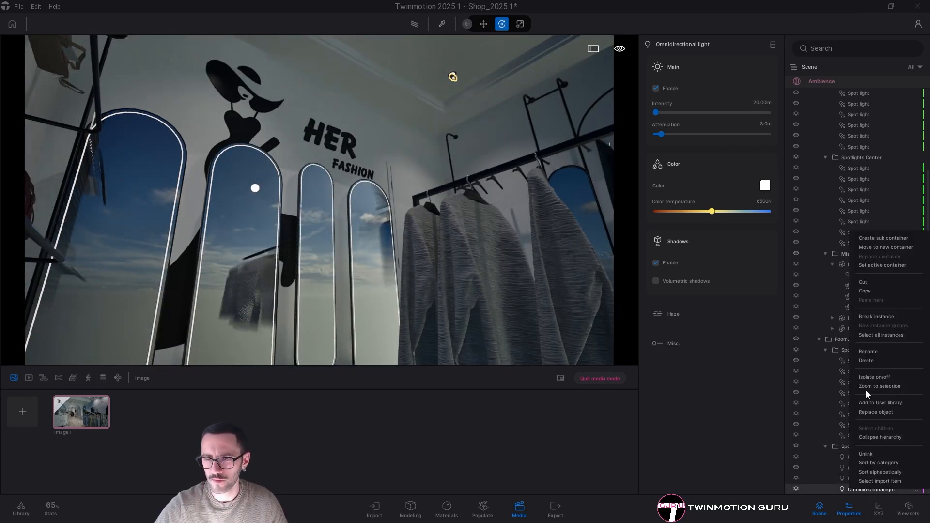
pyautogui.click(876, 316)
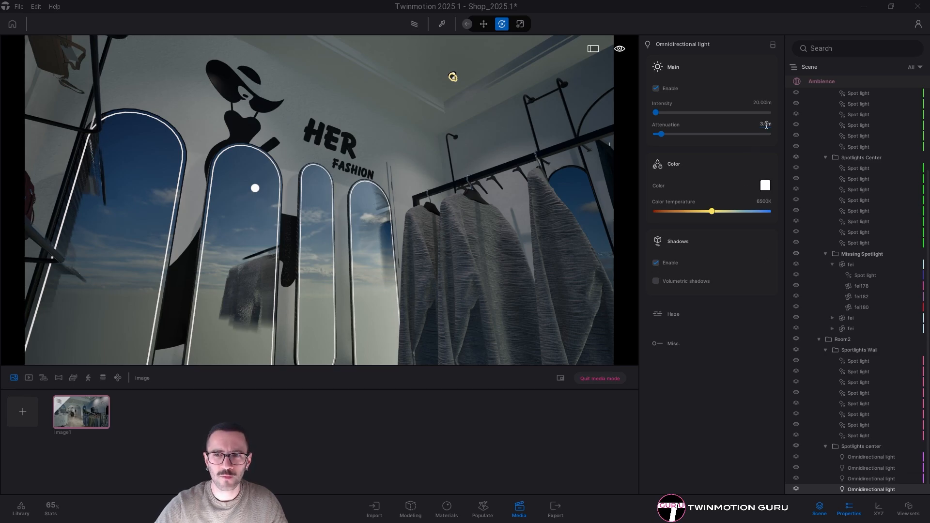
# Try smaller attenuation values on the last omnidirectional light, ending at 1.8 m, and preview the mirror wall with the path tracer
pyautogui.write('2')
pyautogui.press('Return')
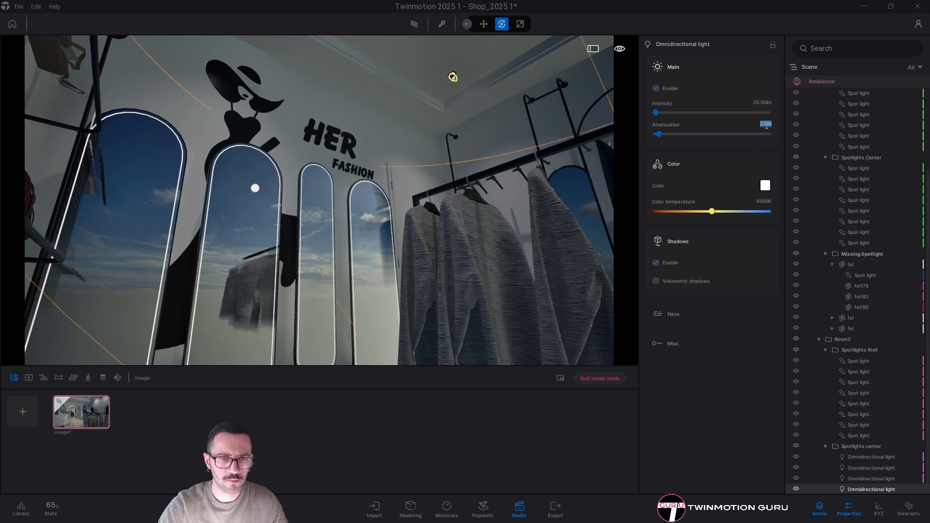
pyautogui.press('Return')
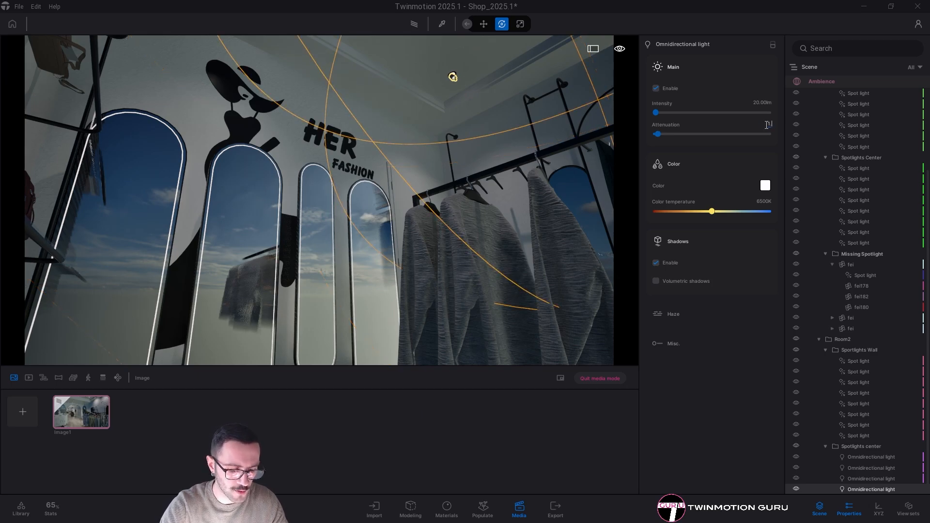
pyautogui.press('Return')
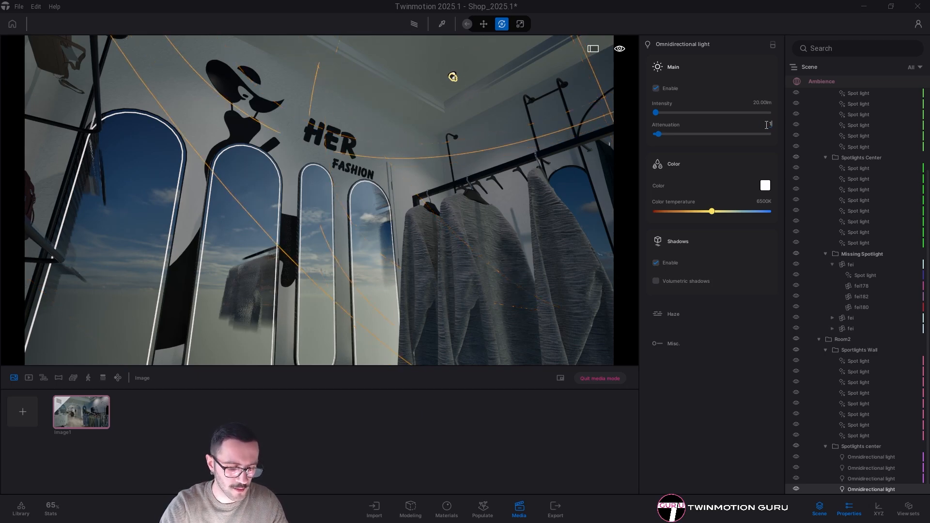
pyautogui.press('Return')
pyautogui.write('1.')
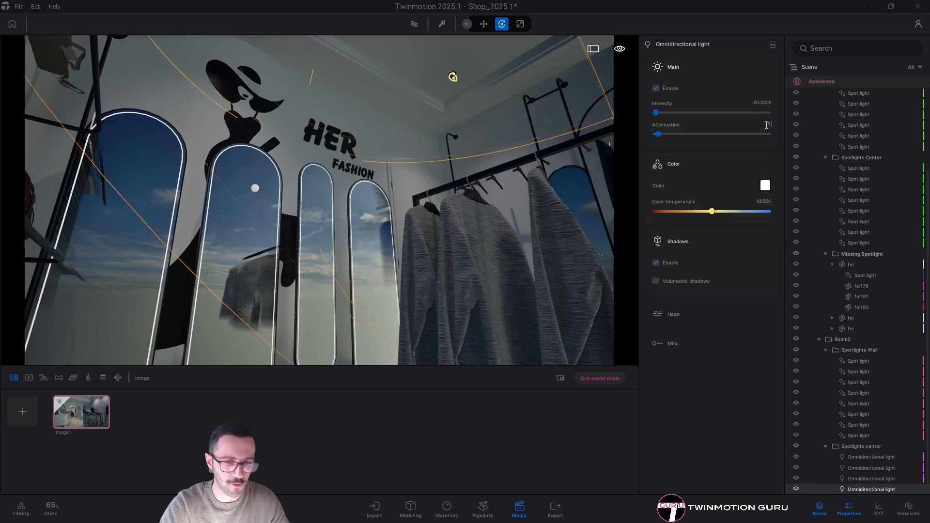
pyautogui.write('8')
pyautogui.press('Return')
pyautogui.press('Escape')
pyautogui.press('r')
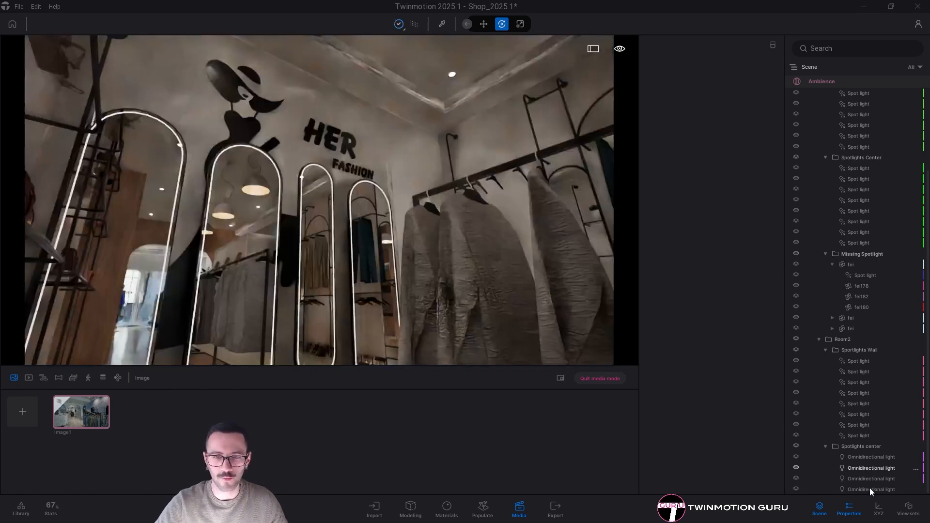
# Set the attenuation of the last omnidirectional light in Room2's Spotlights center folder to 1.75 m and deselect it
pyautogui.press('d')
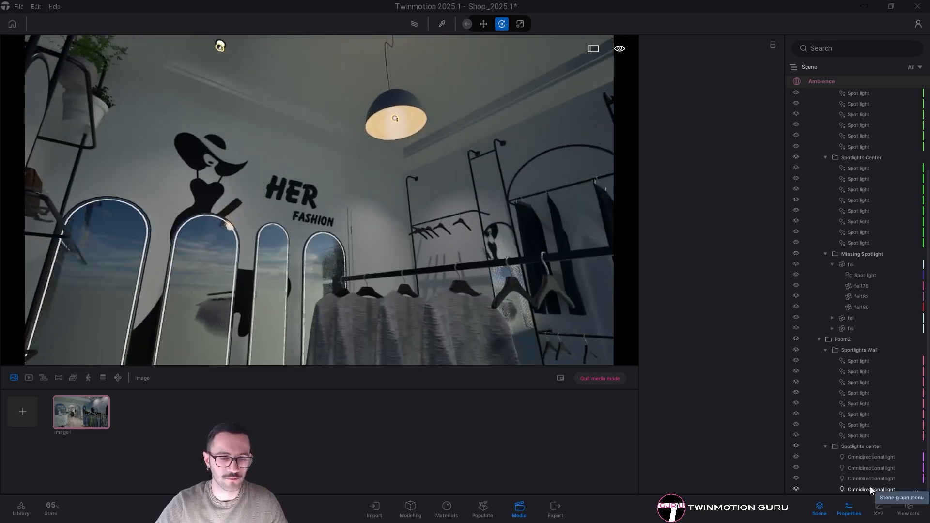
pyautogui.press('a')
pyautogui.press('w')
pyautogui.press('q')
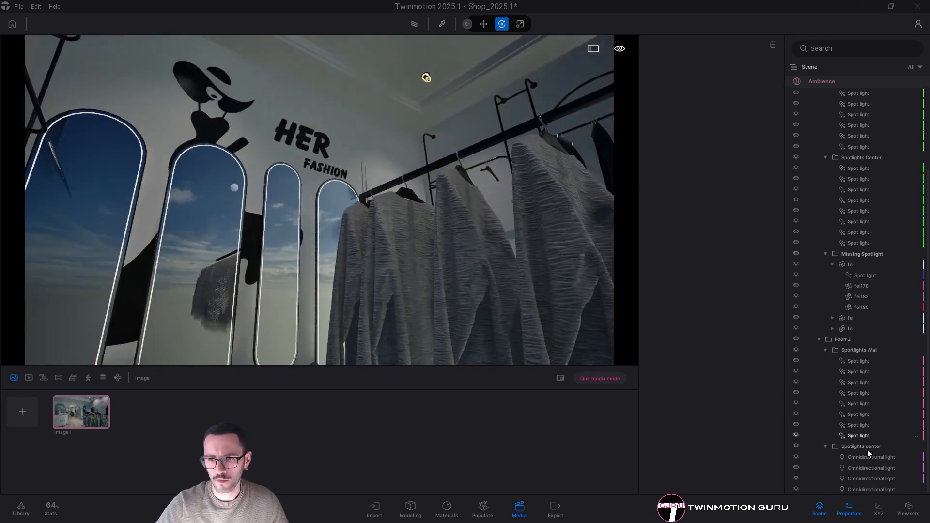
pyautogui.click(872, 489)
pyautogui.click(765, 124)
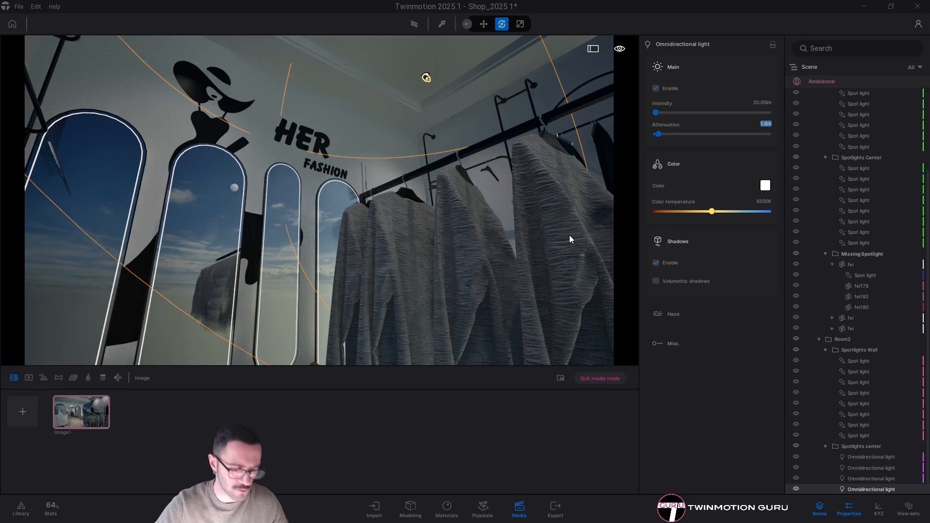
pyautogui.write('1.7')
pyautogui.press('Return')
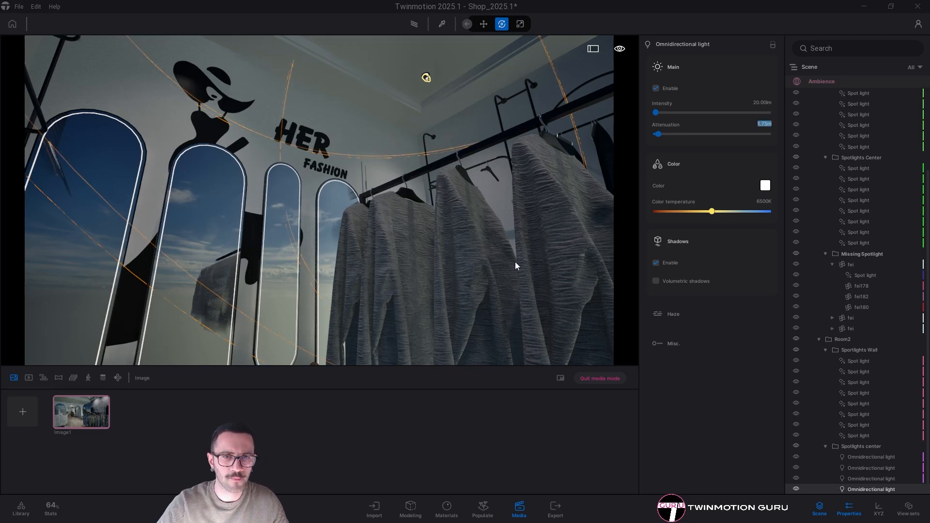
pyautogui.press('Escape')
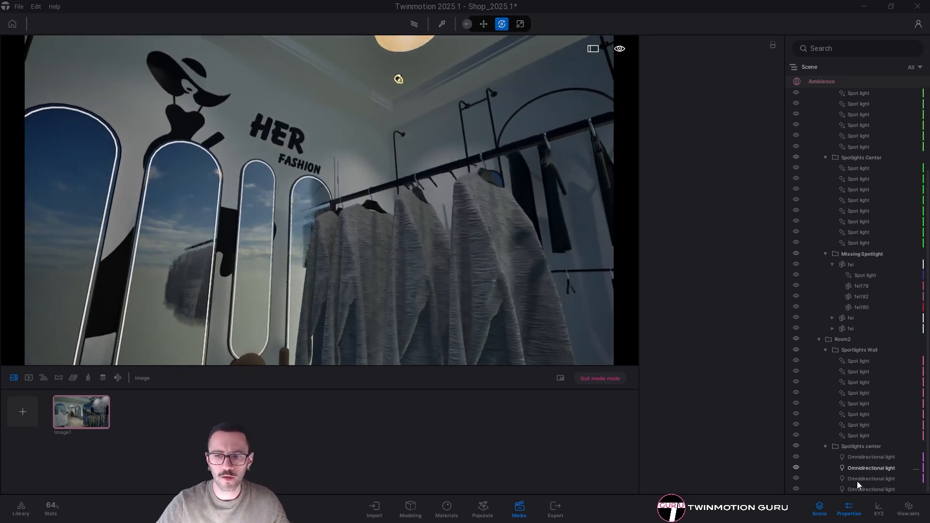
# Examine the last omnidirectional light's attenuation range against the mirror wall, clothing racks and pendant lamps of the second room
pyautogui.click(858, 485)
pyautogui.press('s')
pyautogui.moveTo(485, 157); pyautogui.dragTo(478, 124, button='right')
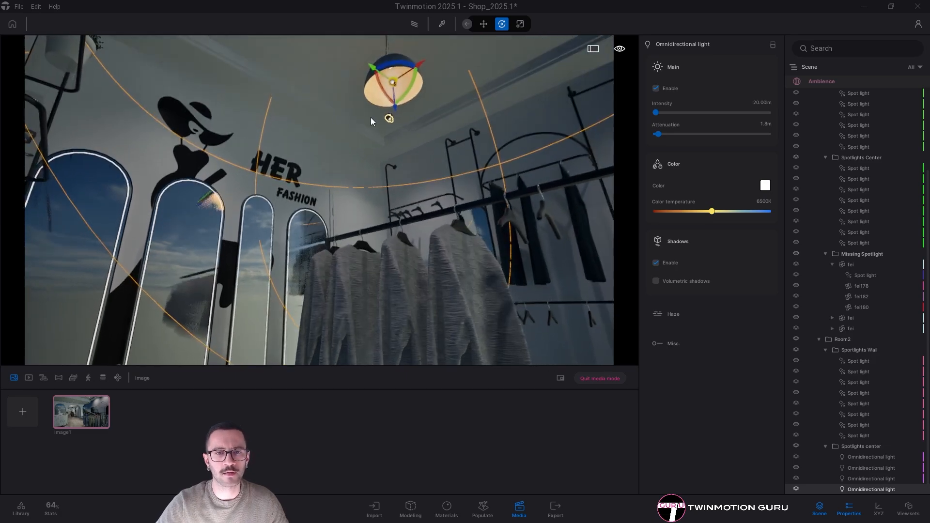
pyautogui.press('a')
pyautogui.moveTo(116, 89); pyautogui.dragTo(289, 154, button='right')
pyautogui.press('q')
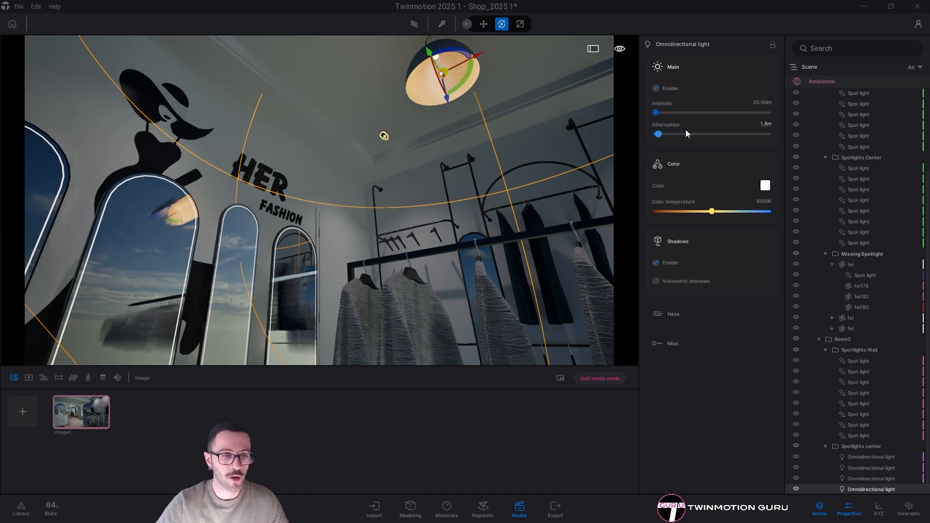
pyautogui.press('a')
pyautogui.moveTo(315, 170); pyautogui.dragTo(352, 186, button='right')
pyautogui.press('a')
pyautogui.press('e')
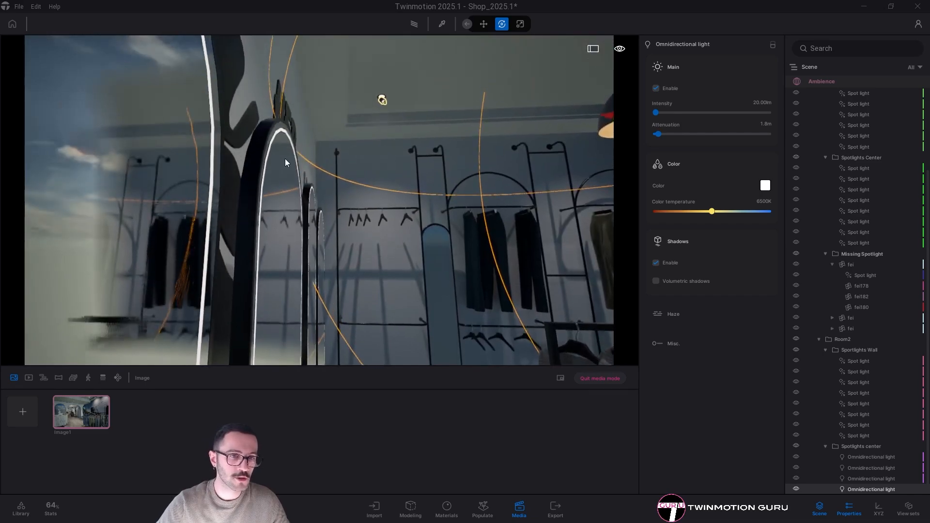
pyautogui.press('q')
pyautogui.moveTo(292, 149); pyautogui.dragTo(330, 138, button='right')
pyautogui.press('d')
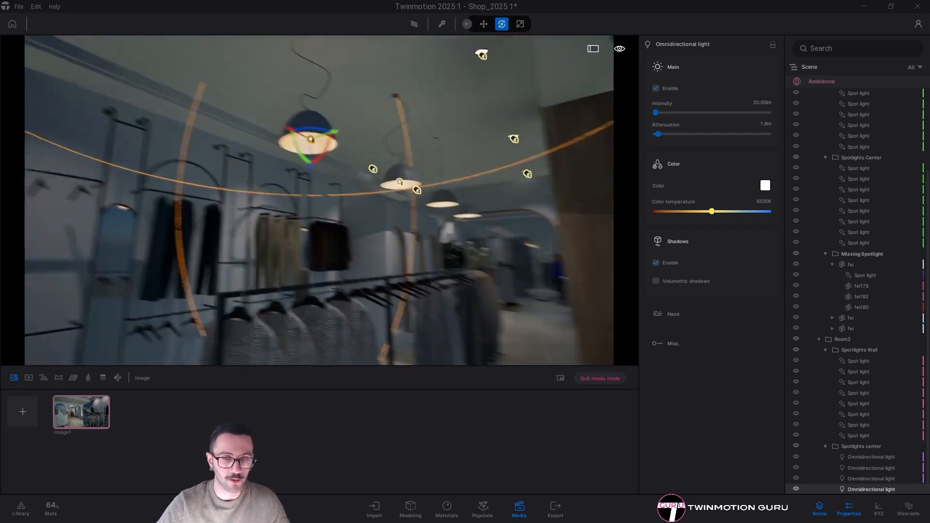
pyautogui.moveTo(310, 177); pyautogui.dragTo(294, 158, button='right')
pyautogui.press('w')
pyautogui.press('s')
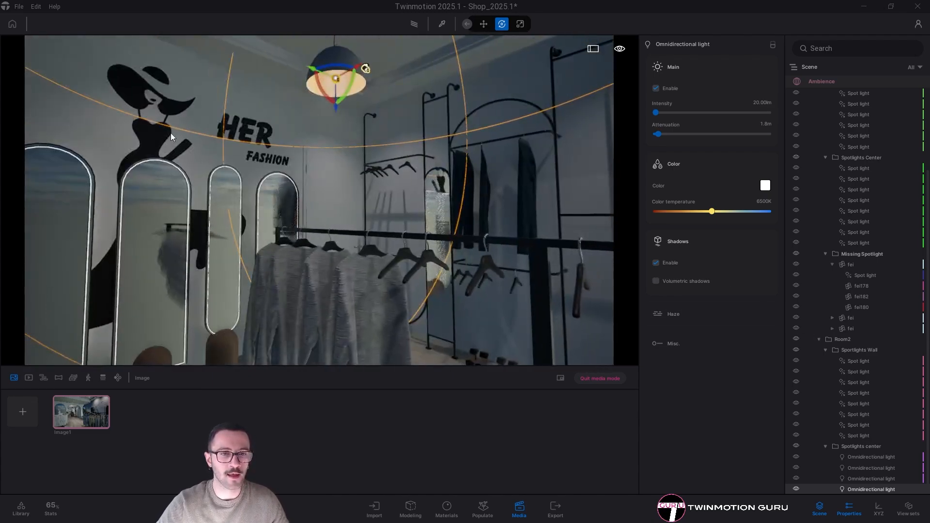
pyautogui.press('s')
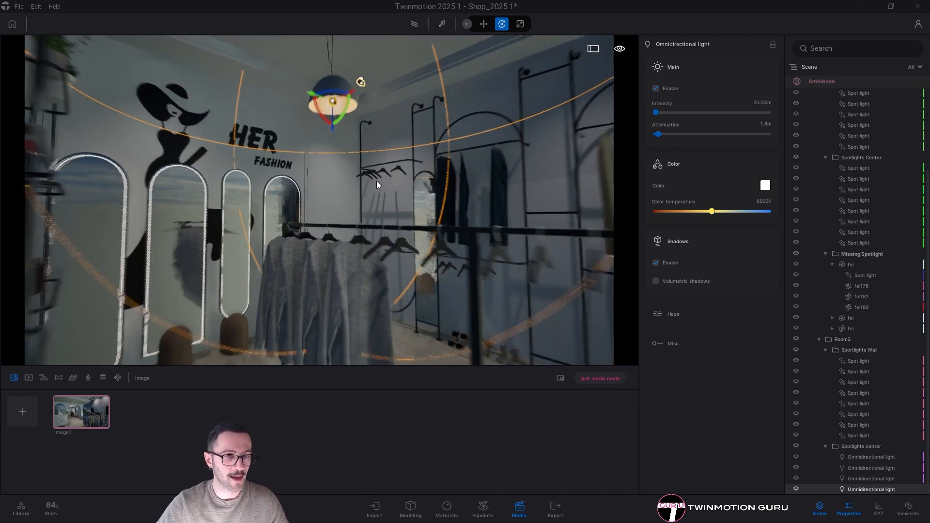
pyautogui.moveTo(377, 182); pyautogui.dragTo(292, 188, button='right')
pyautogui.press('w')
pyautogui.press('d')
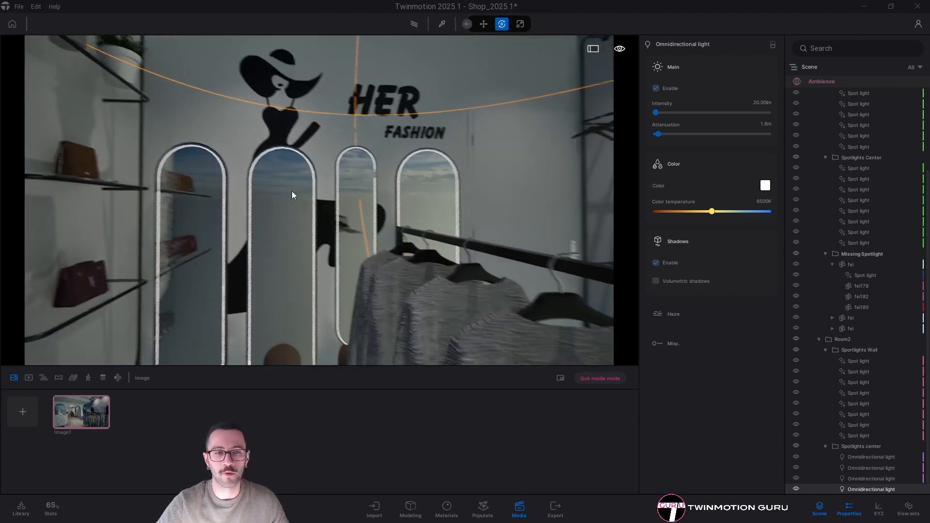
pyautogui.press('s')
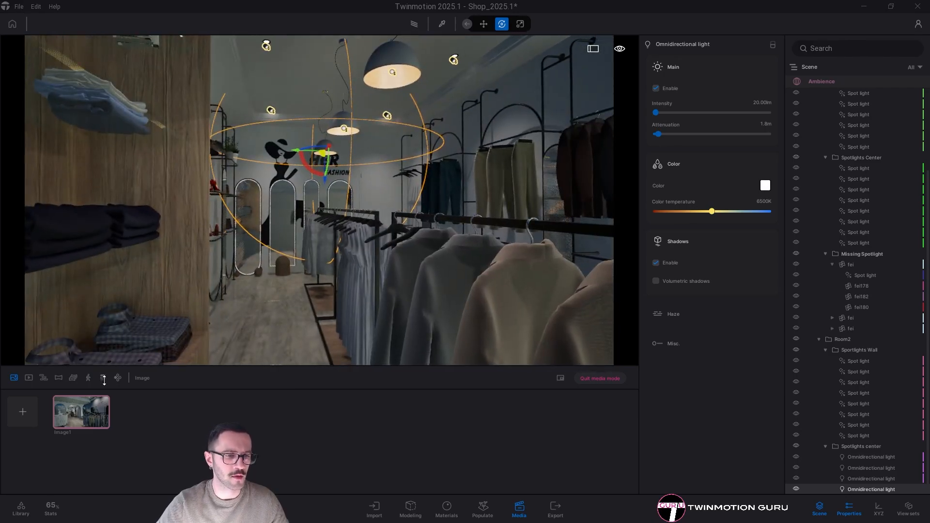
# Return to the saved Image1 view and raise its camera exposure to 5.58
pyautogui.click(92, 417)
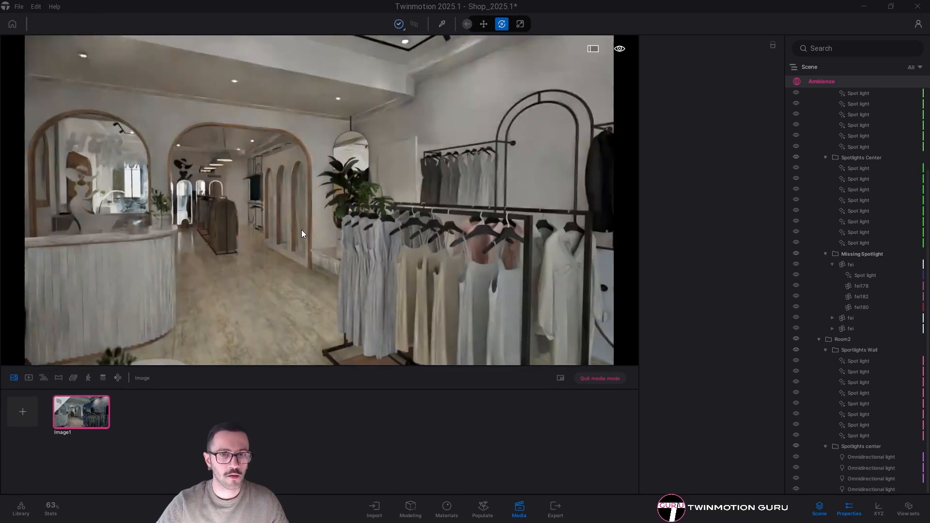
pyautogui.click(821, 81)
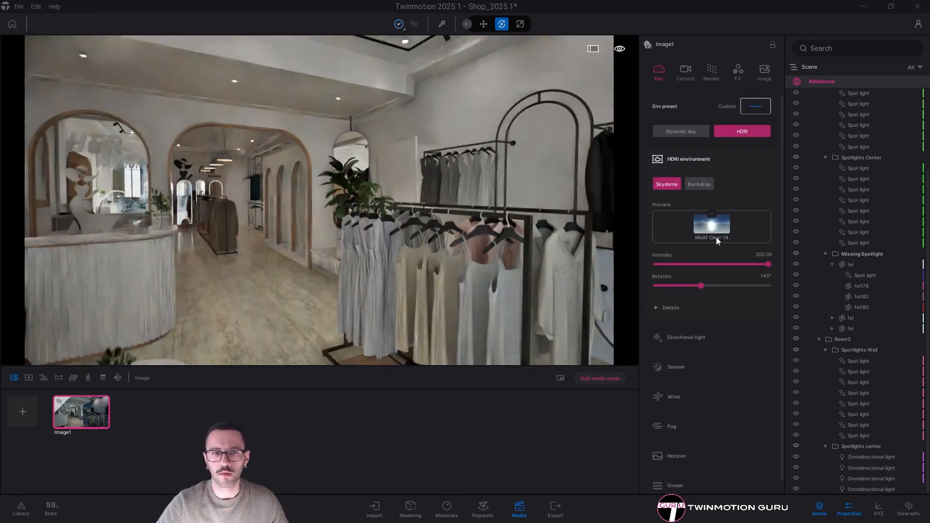
pyautogui.click(690, 72)
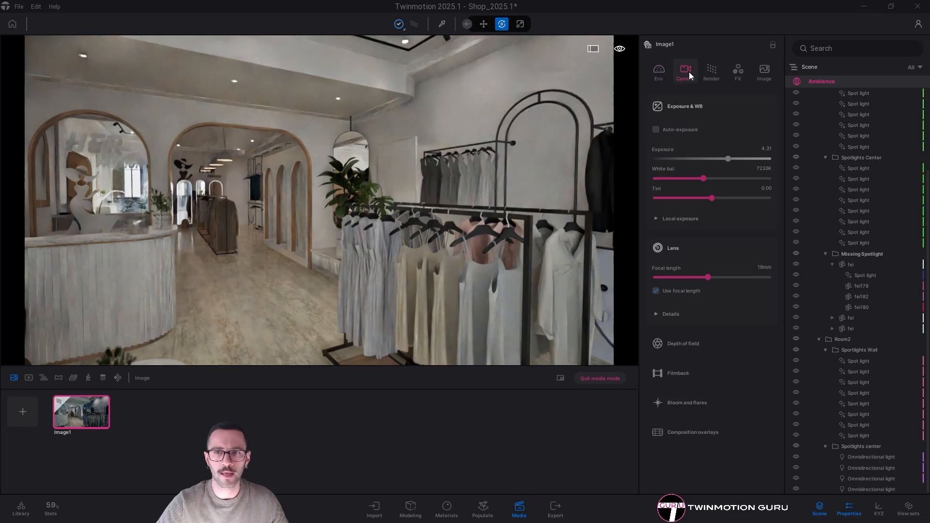
pyautogui.moveTo(728, 158); pyautogui.dragTo(733, 158)
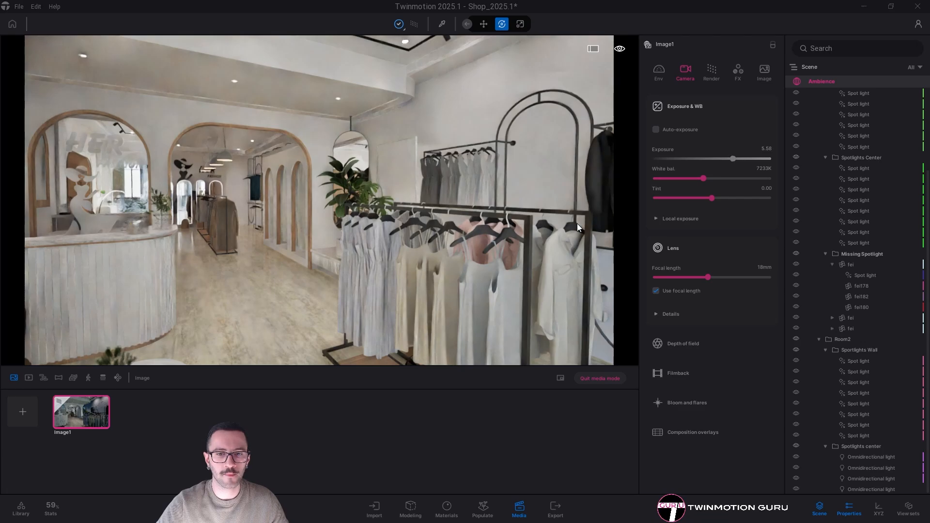
# Reopen Image1 from outside media mode, set the path tracer quality to Medium and leave media mode
pyautogui.click(599, 379)
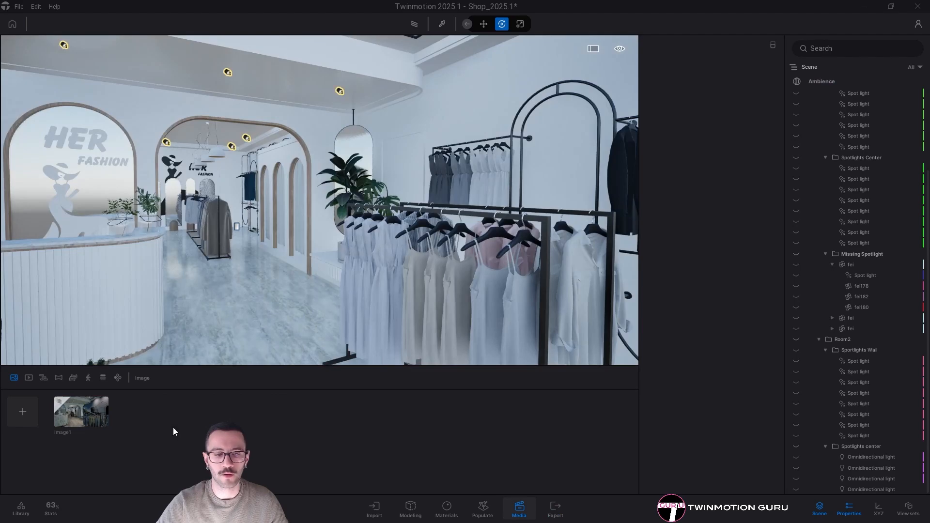
pyautogui.click(68, 422)
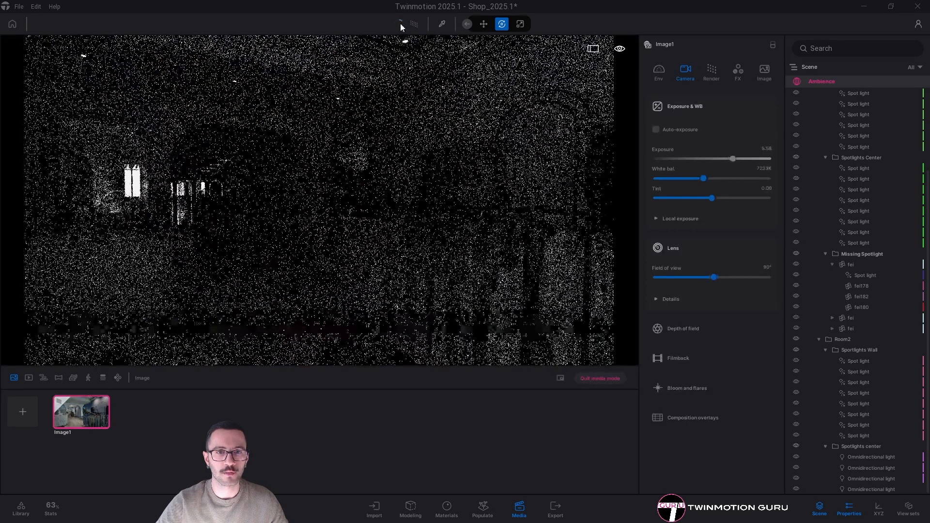
pyautogui.click(400, 24)
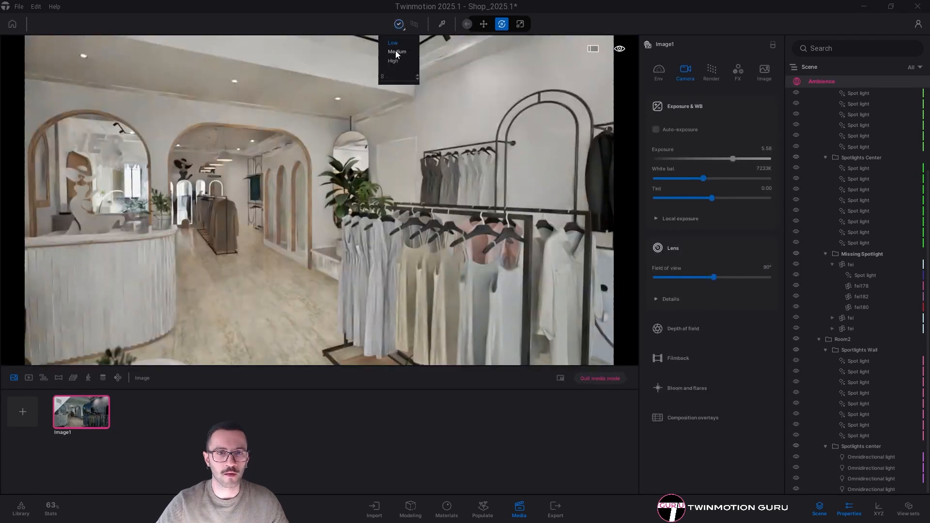
pyautogui.click(395, 50)
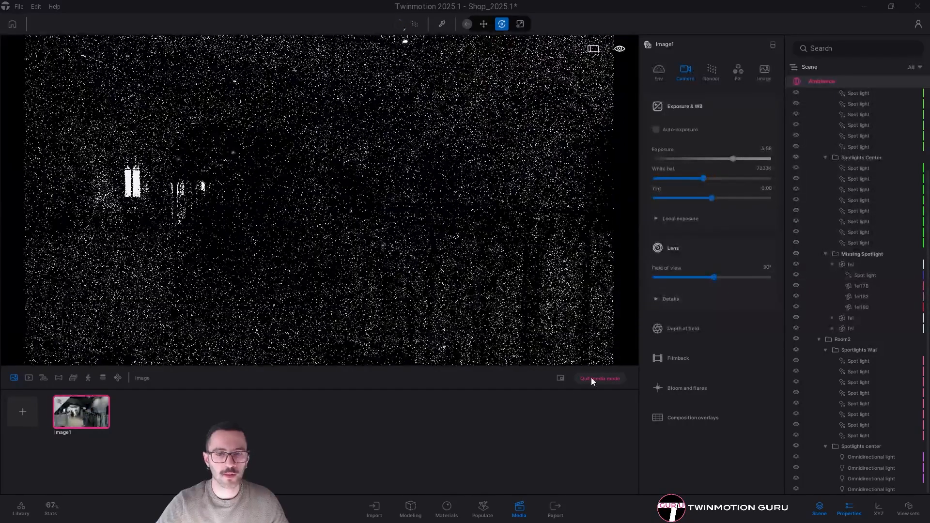
pyautogui.click(600, 379)
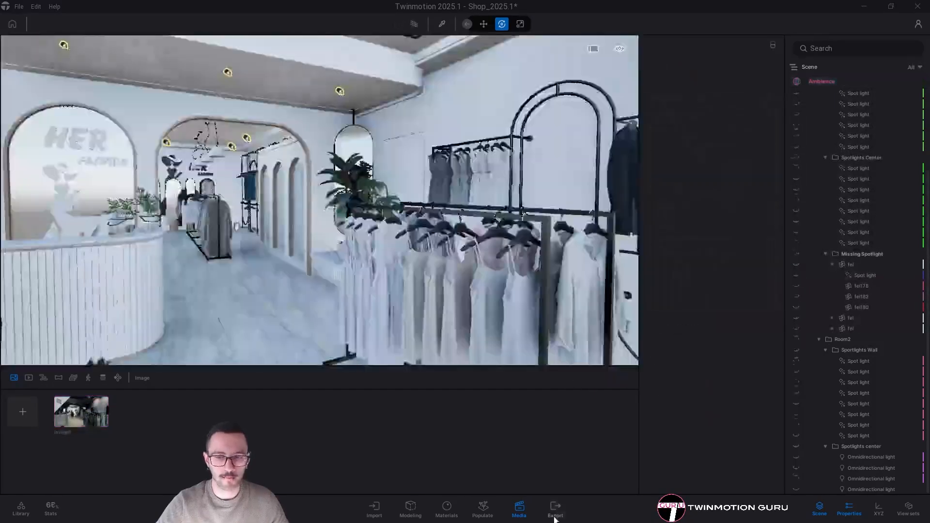
# Export the Image1 view as a PNG image to the Nuova cartella folder on the Desktop
pyautogui.click(557, 513)
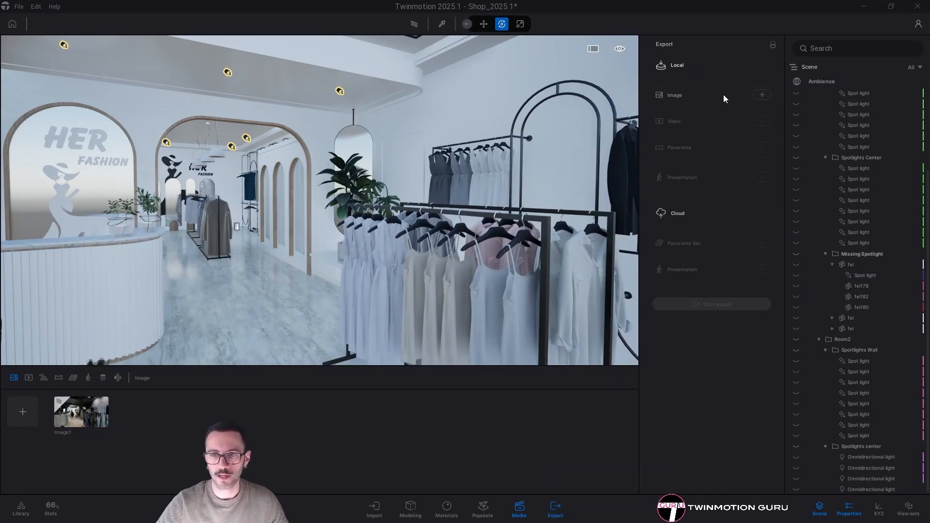
pyautogui.click(765, 95)
pyautogui.click(150, 175)
pyautogui.click(702, 144)
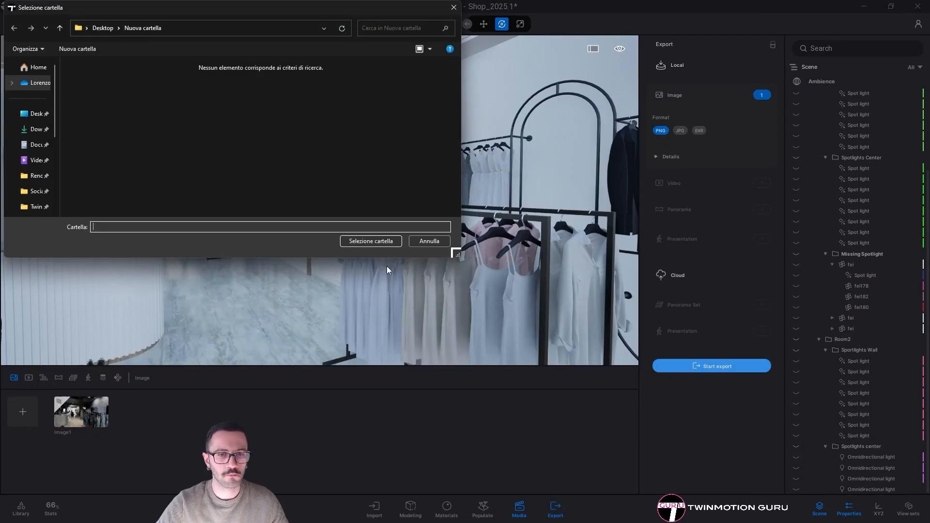
pyautogui.click(382, 239)
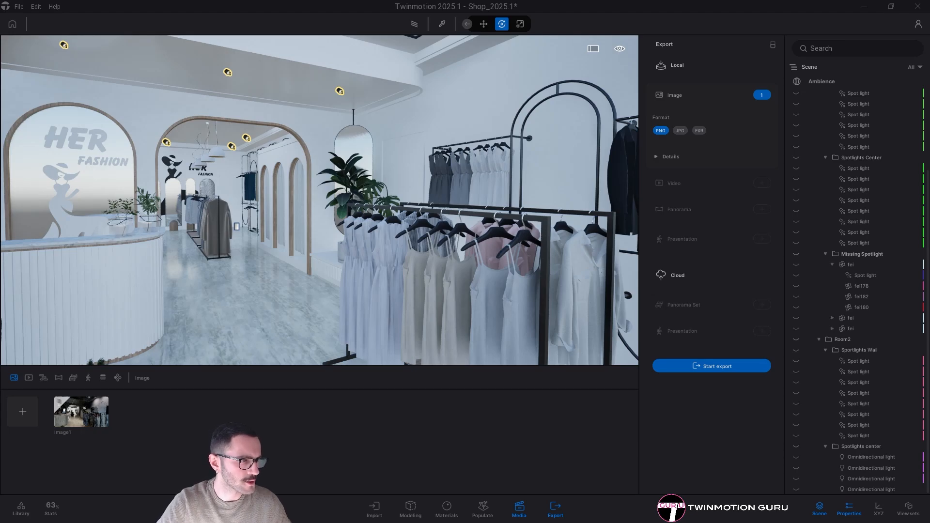
# Apply the Lights ON view set to the scene and hide the list of view sets
pyautogui.moveTo(354, 99); pyautogui.dragTo(351, 1)
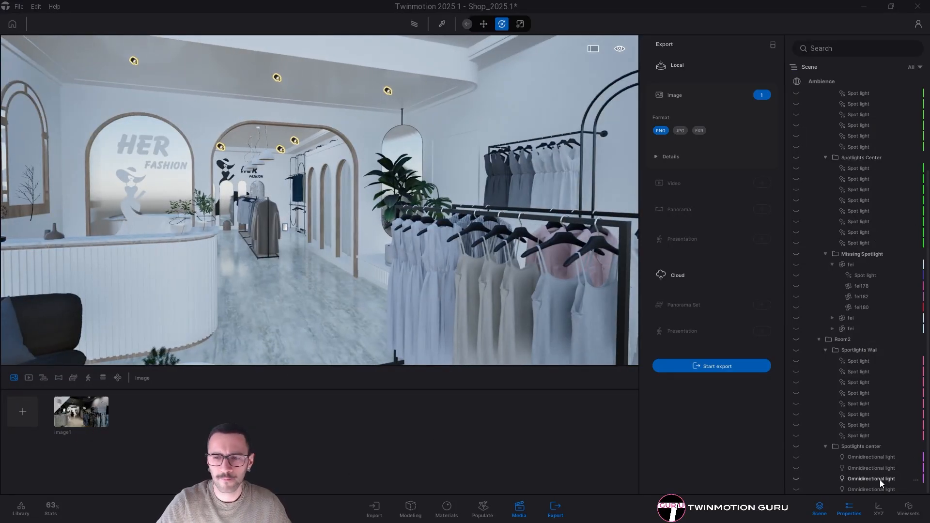
pyautogui.click(907, 515)
pyautogui.click(812, 458)
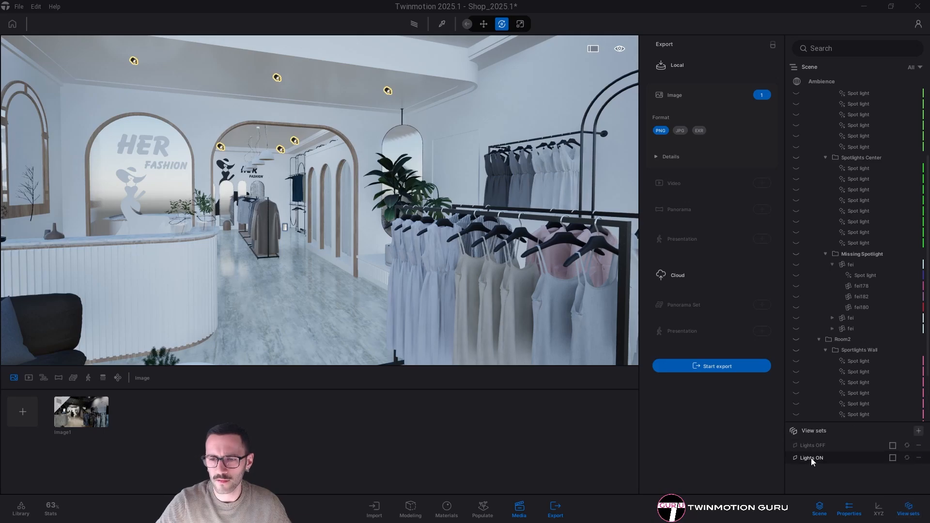
pyautogui.click(901, 505)
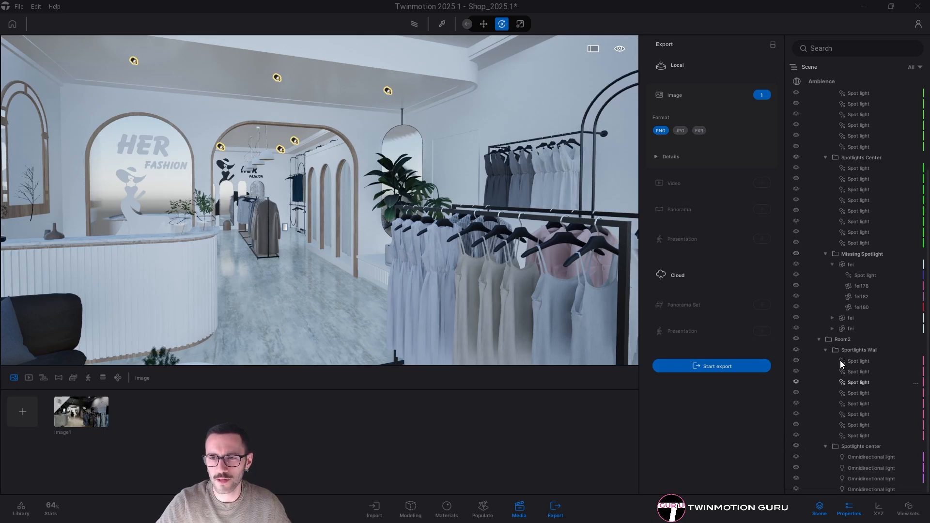
# Check the exported Image1.png and set the intensity of the spot lights in Room1's Spotlights Center folder to 15 lm
pyautogui.scroll(3, 844, 359)
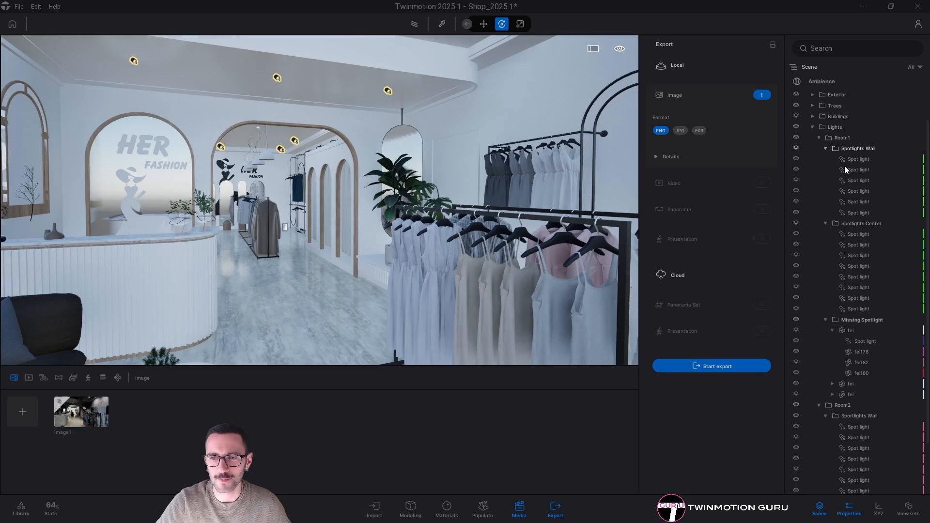
pyautogui.click(853, 161)
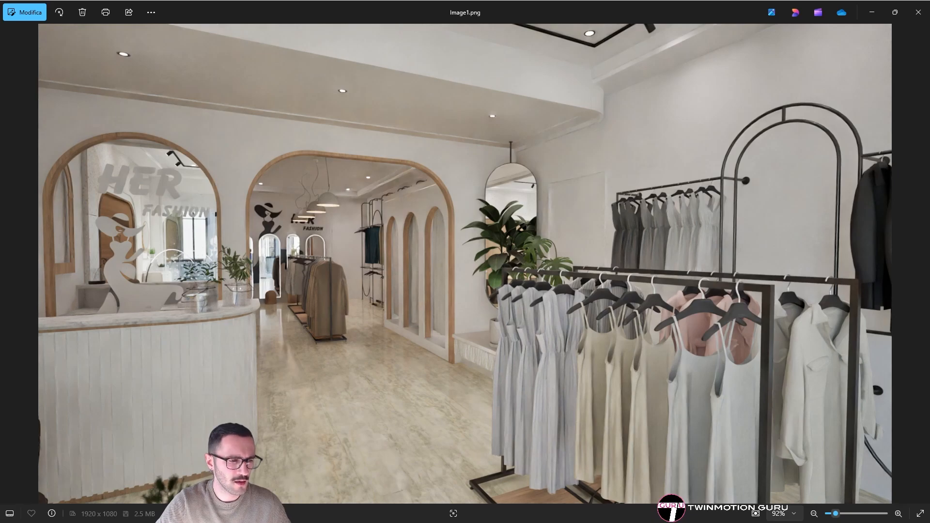
pyautogui.hotkey('alt', 'Tab')
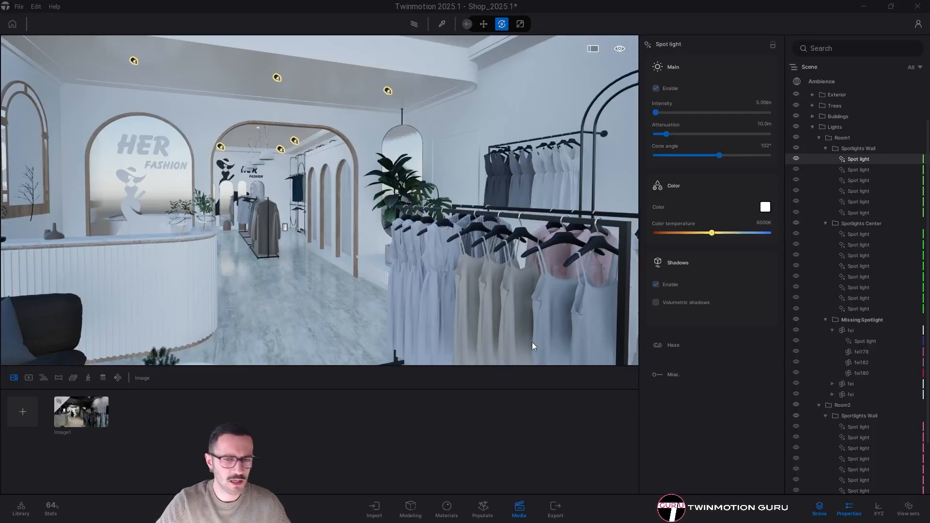
pyautogui.click(859, 235)
pyautogui.click(759, 104)
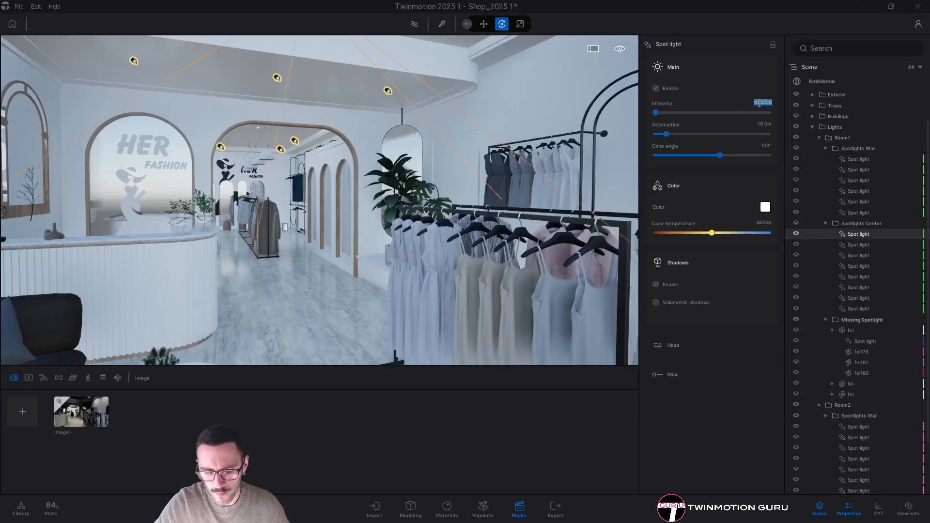
pyautogui.write('15')
pyautogui.press('Return')
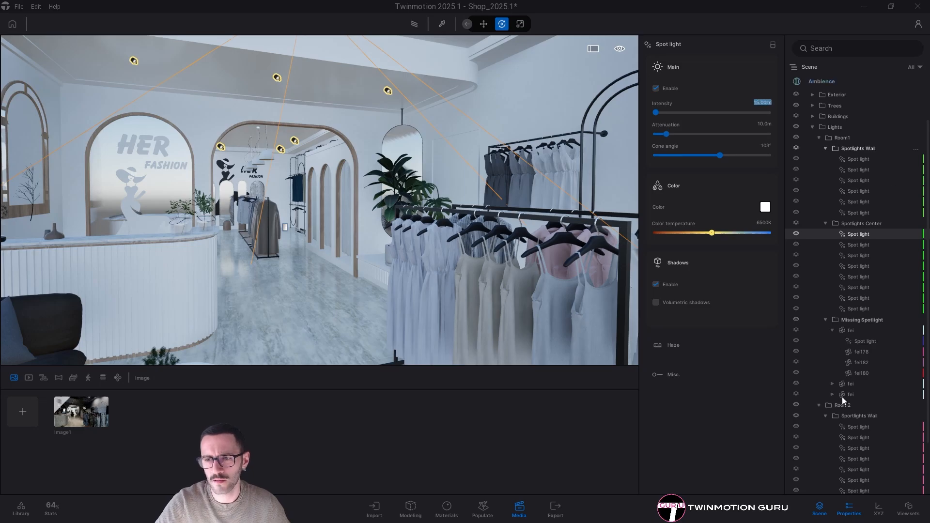
# Set the intensity of the spot light in Room1's Missing Spotlight folder to 50 lm and deselect it
pyautogui.click(857, 341)
pyautogui.click(758, 104)
pyautogui.write('50')
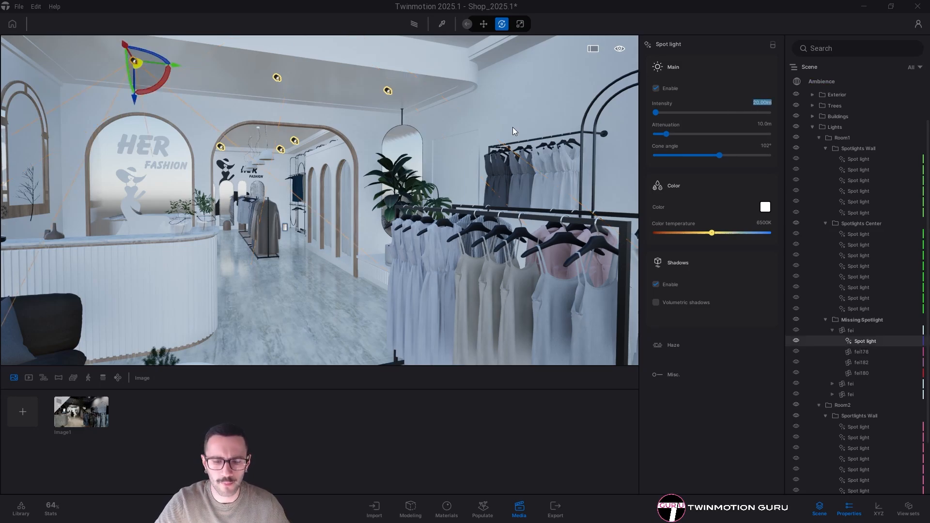
pyautogui.press('Return')
pyautogui.press('Escape')
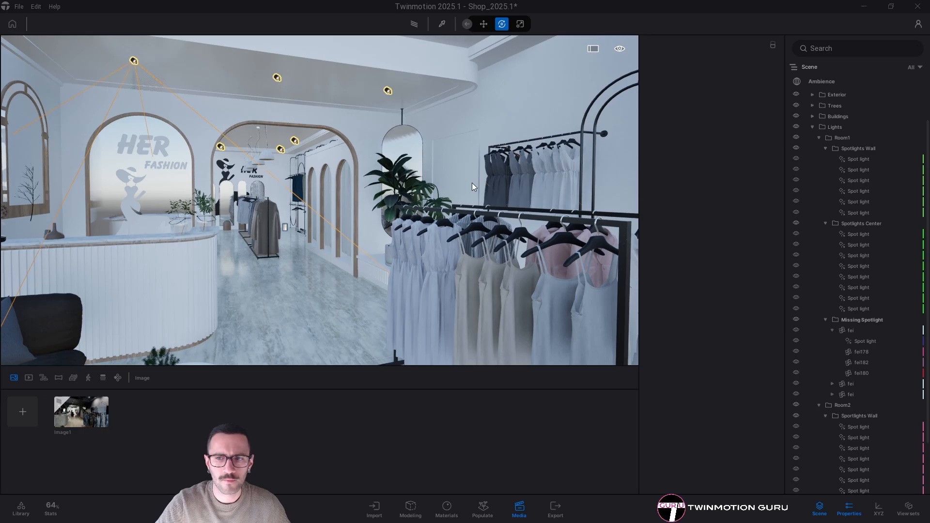
# Set the intensity of the first spot light in Room2's Spotlights Wall folder to 35 lm
pyautogui.scroll(-3, 850, 346)
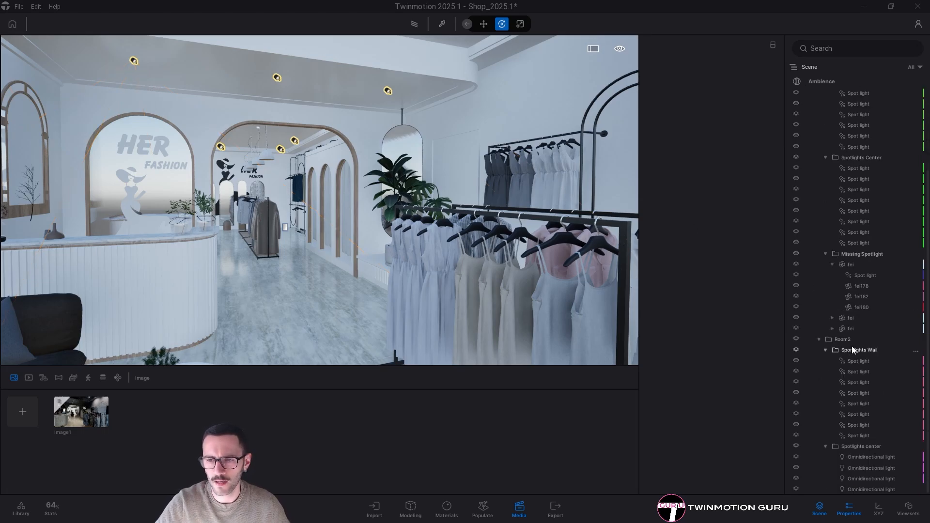
pyautogui.click(856, 362)
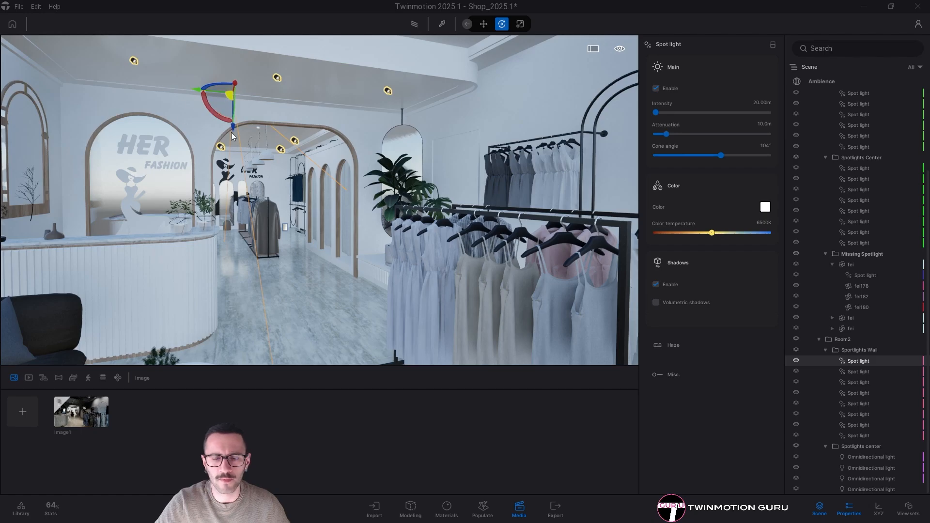
pyautogui.click(763, 103)
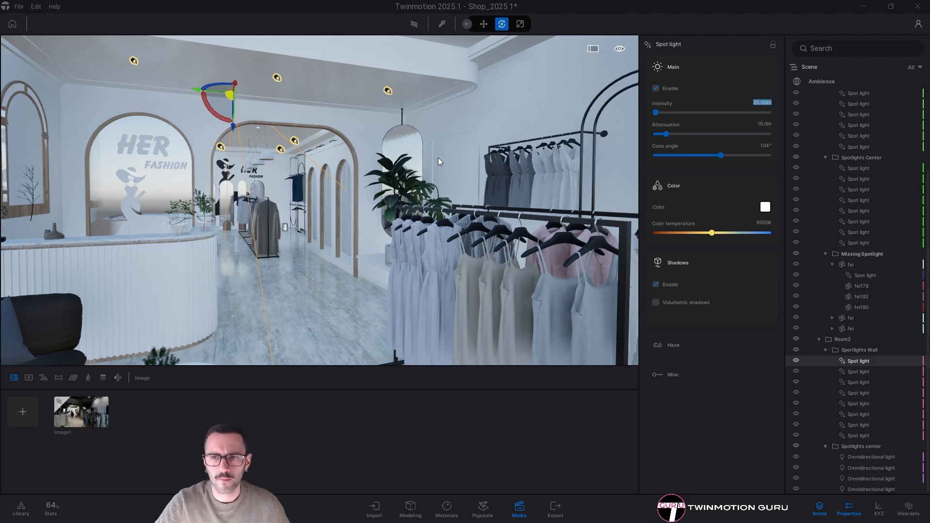
pyautogui.write('3')
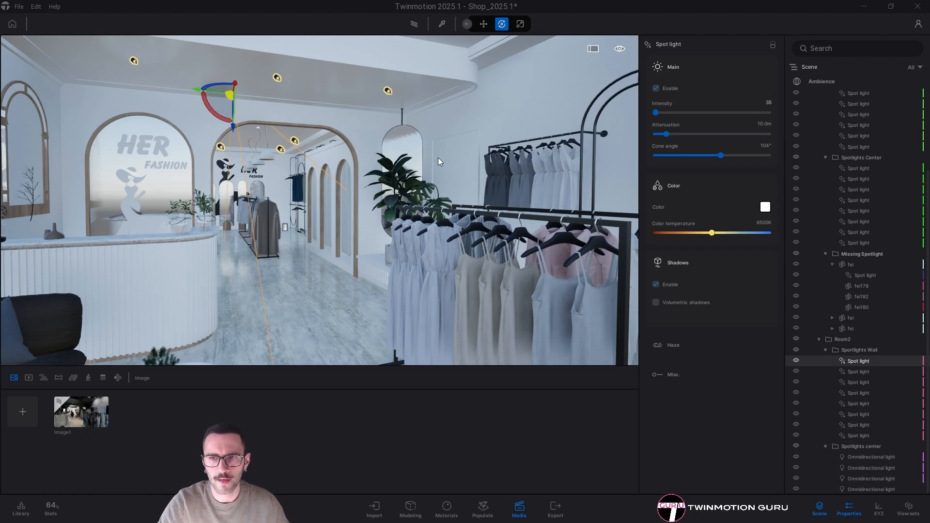
pyautogui.write('5')
pyautogui.press('Return')
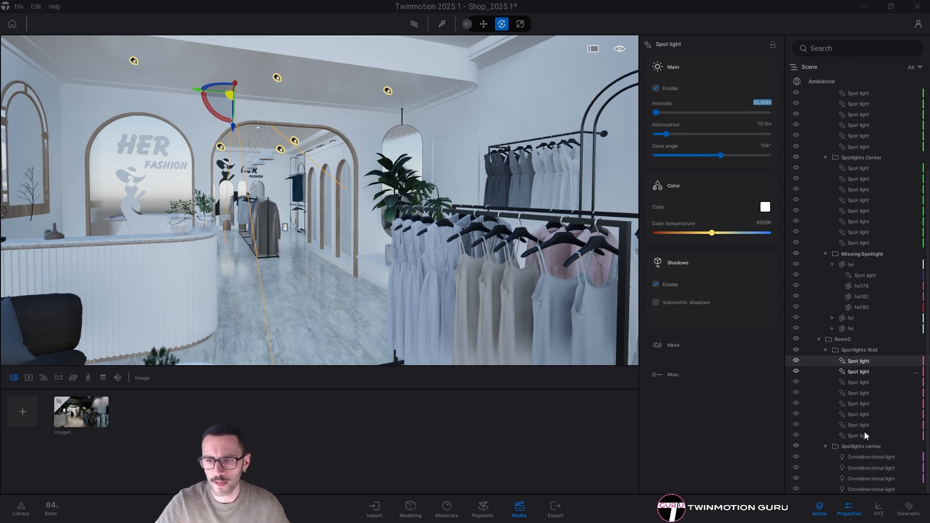
# Set the intensity of all four omnidirectional lights in Room2's Spotlights center folder to 35 lm and deselect them
pyautogui.click(862, 457)
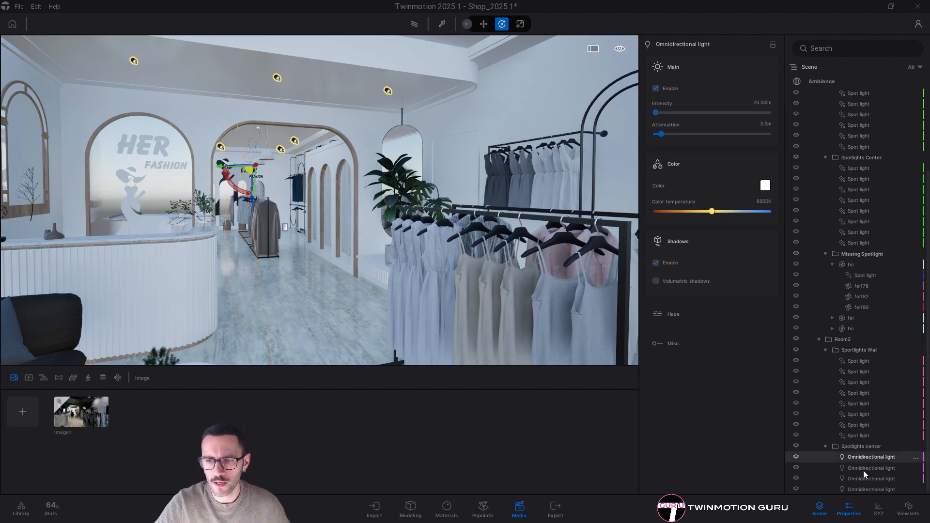
pyautogui.keyDown('shift'); pyautogui.click(865, 490); pyautogui.keyUp('shift')
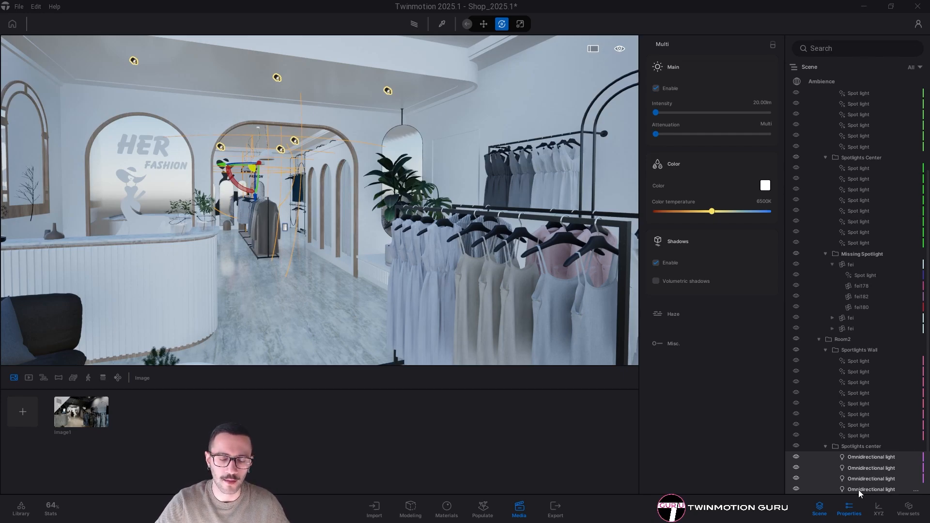
pyautogui.click(762, 103)
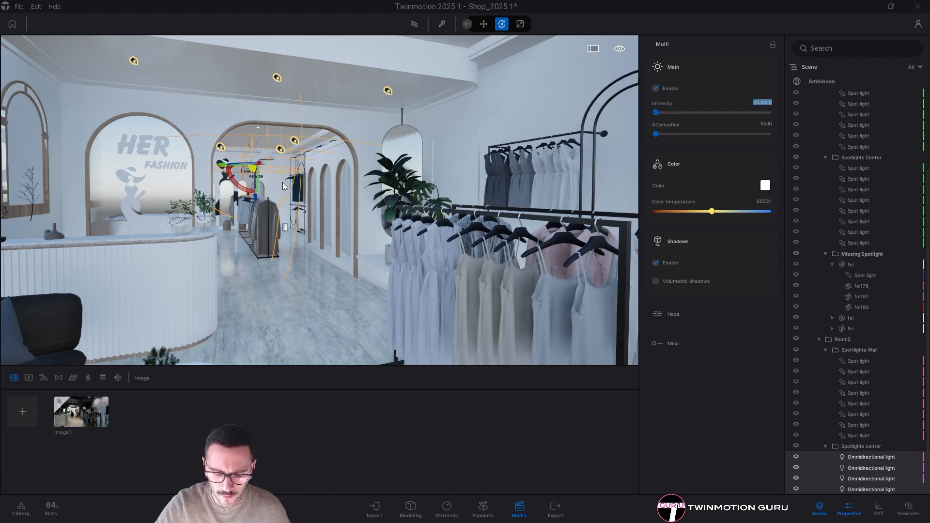
pyautogui.write('35')
pyautogui.press('Return')
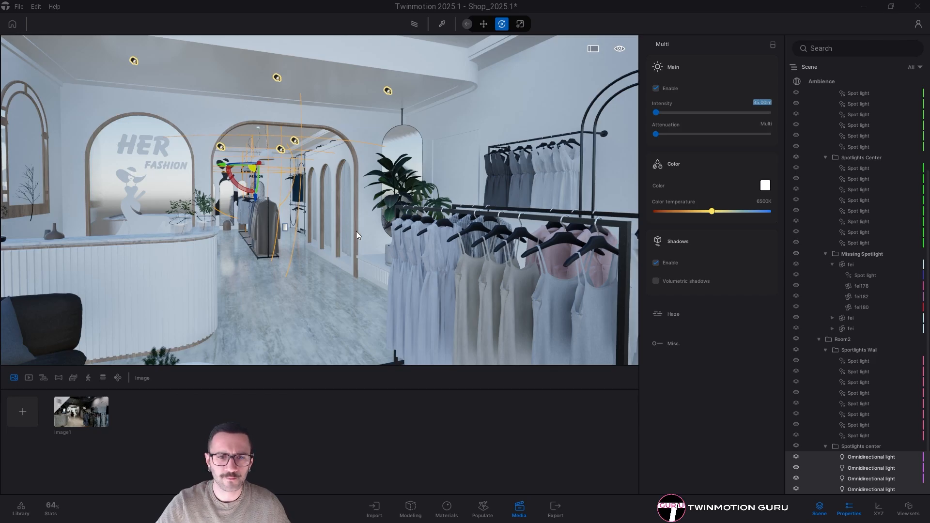
pyautogui.press('Escape')
# Reopen the saved Image1 view and lower its camera white balance to 6589K
pyautogui.click(97, 424)
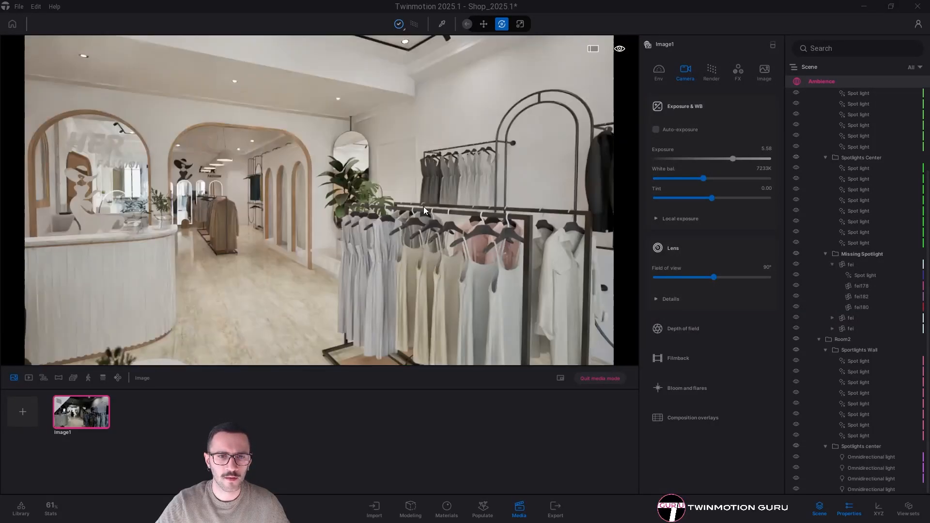
pyautogui.moveTo(704, 178); pyautogui.dragTo(698, 178)
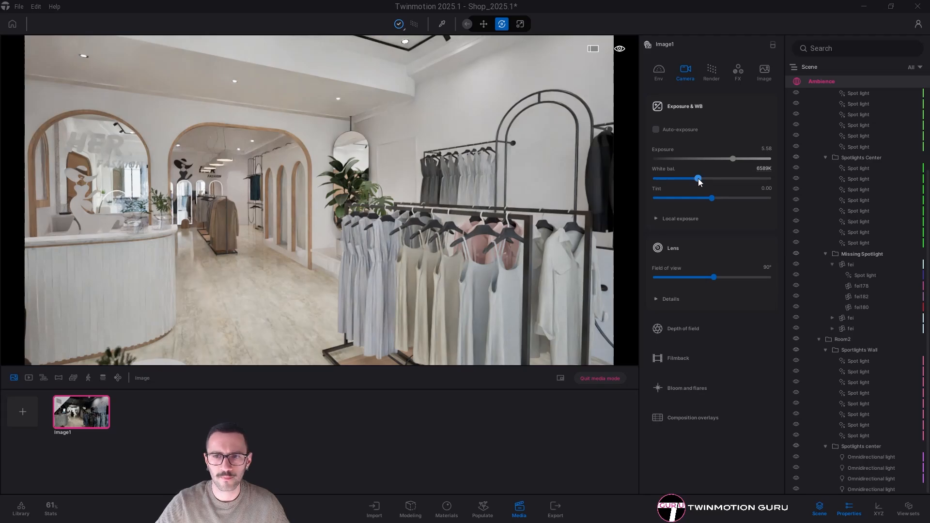
# Leave media mode, reopen Image1 and compare it with the previously exported Image1.png render
pyautogui.click(859, 199)
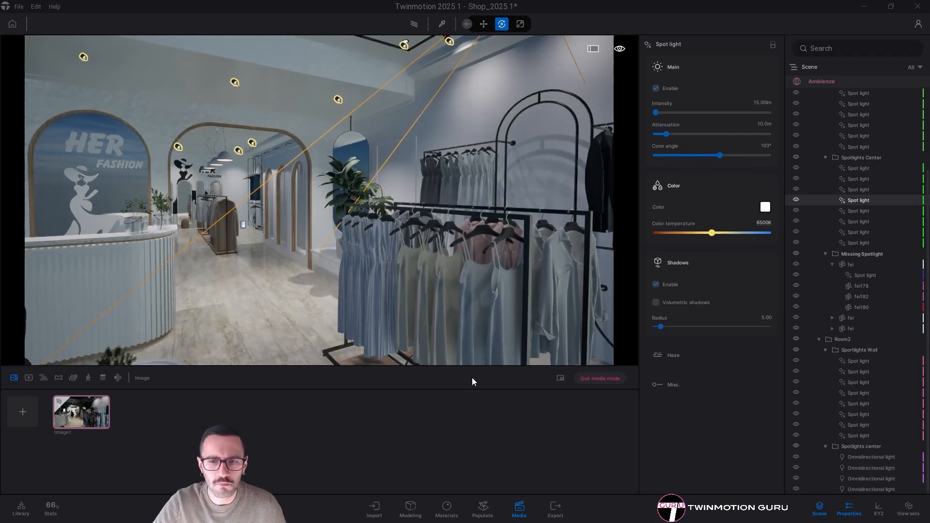
pyautogui.click(595, 378)
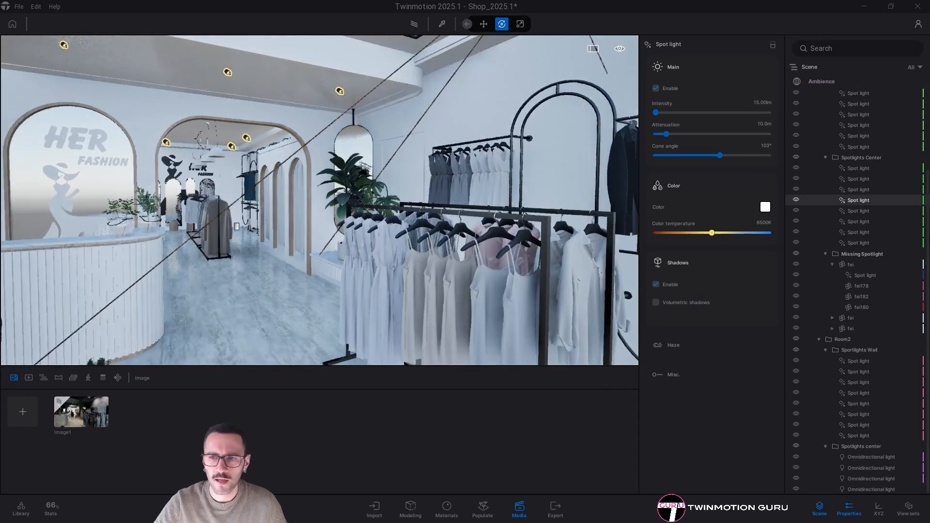
pyautogui.click(93, 416)
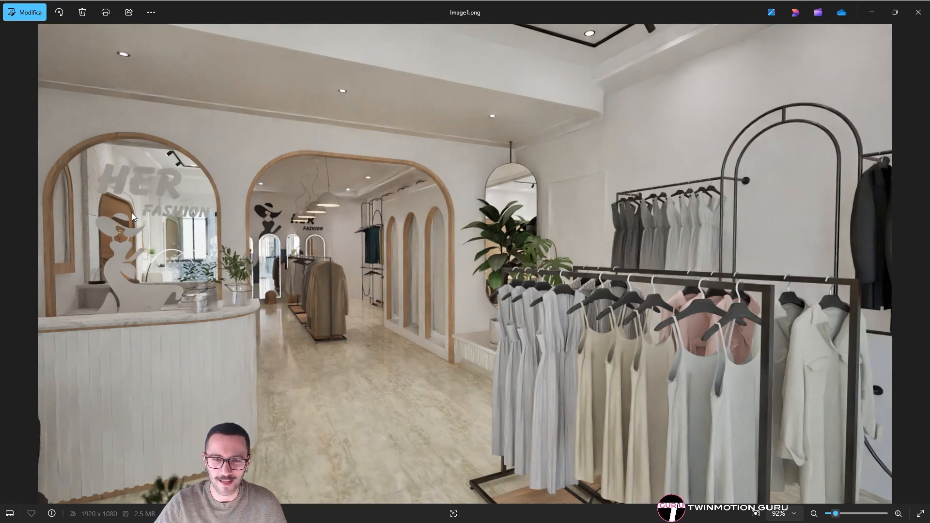
pyautogui.click(871, 13)
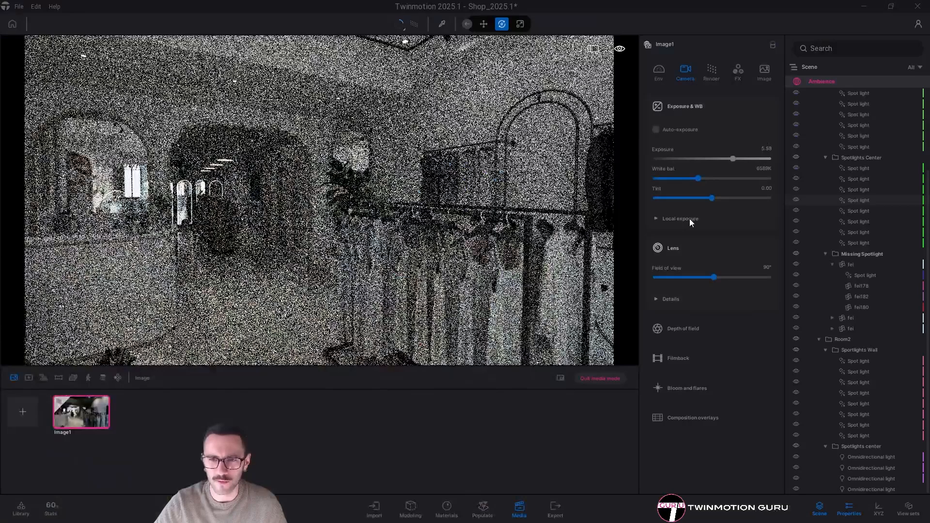
# Set the sharpness in Image1's camera lens details to 20%
pyautogui.click(679, 300)
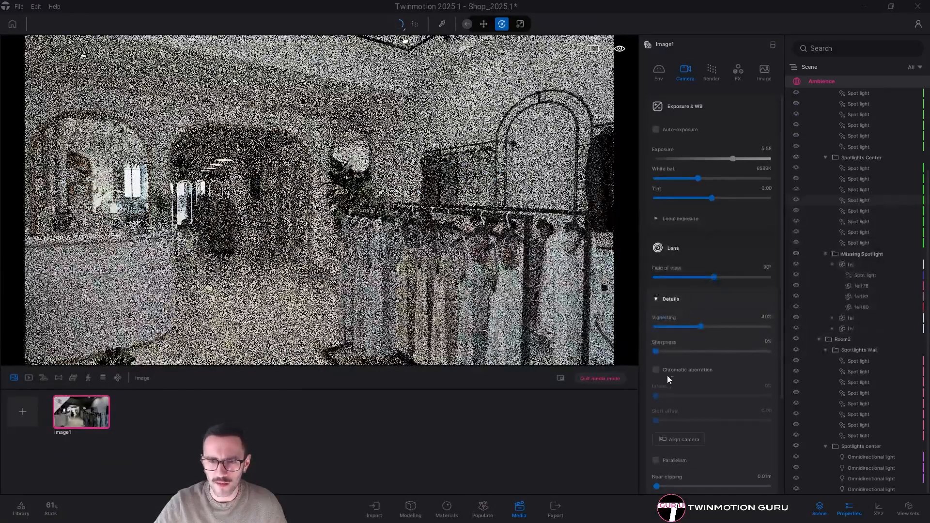
pyautogui.press('Tab')
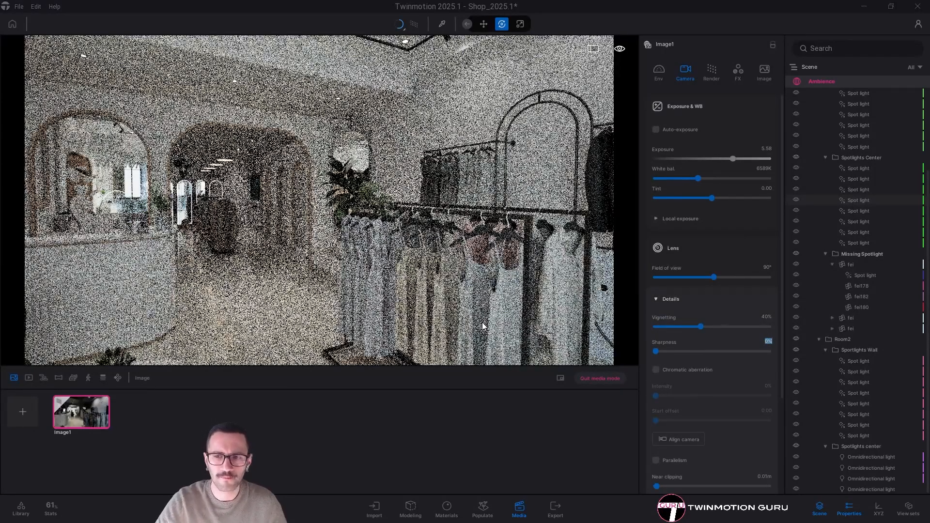
pyautogui.write('20')
pyautogui.press('Return')
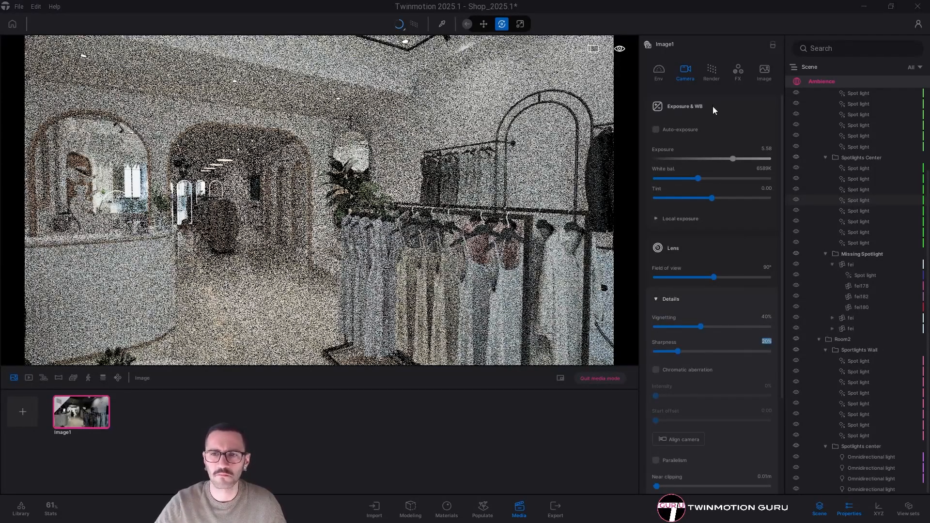
# Set Image1's color grading contrast to 55% and saturation to 45%, using the earlier exported render as reference
pyautogui.click(742, 75)
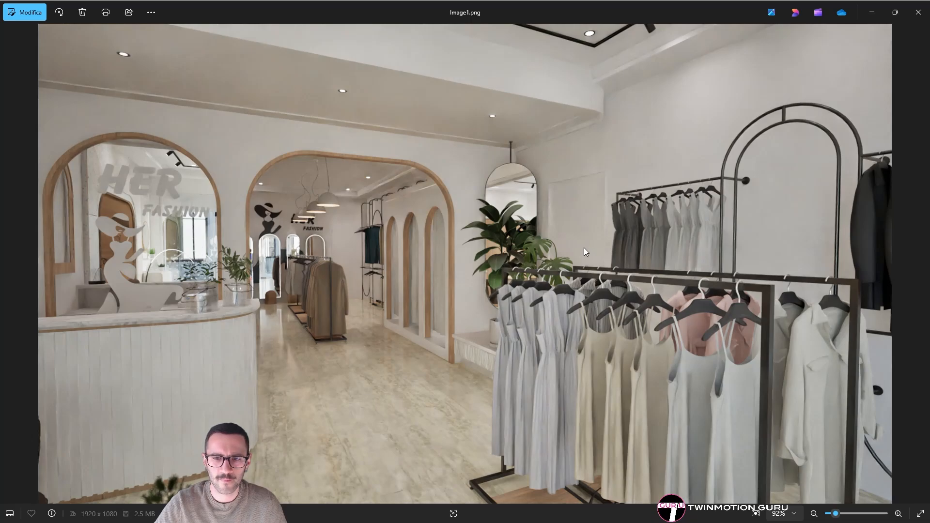
pyautogui.click(873, 14)
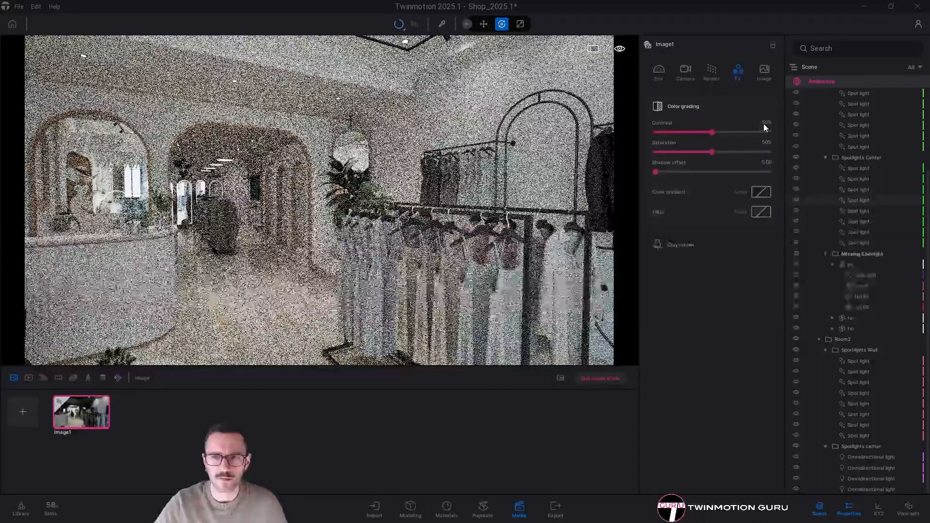
pyautogui.click(683, 141)
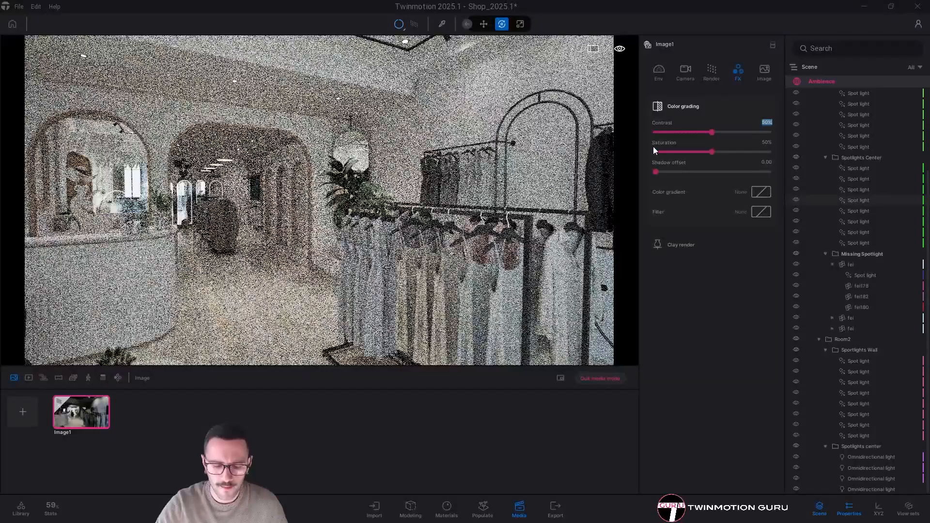
pyautogui.write('55')
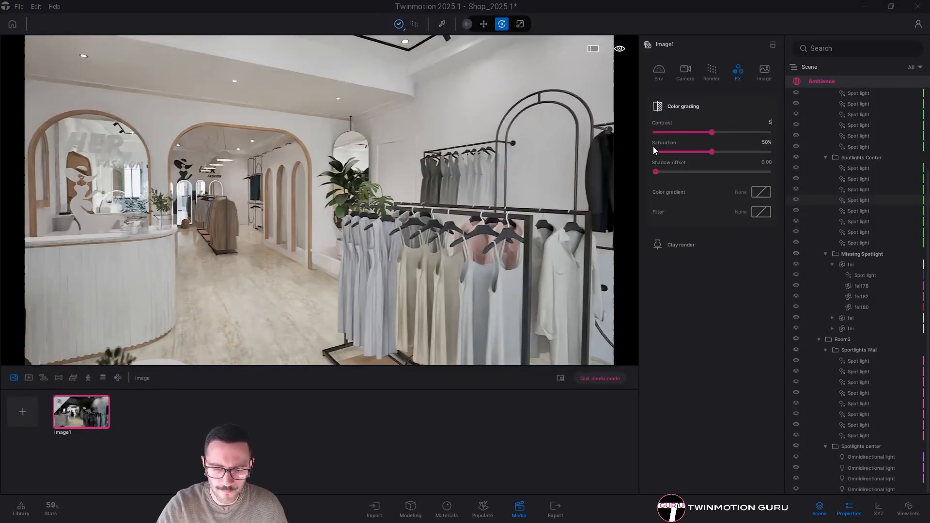
pyautogui.press('Return')
pyautogui.click(770, 142)
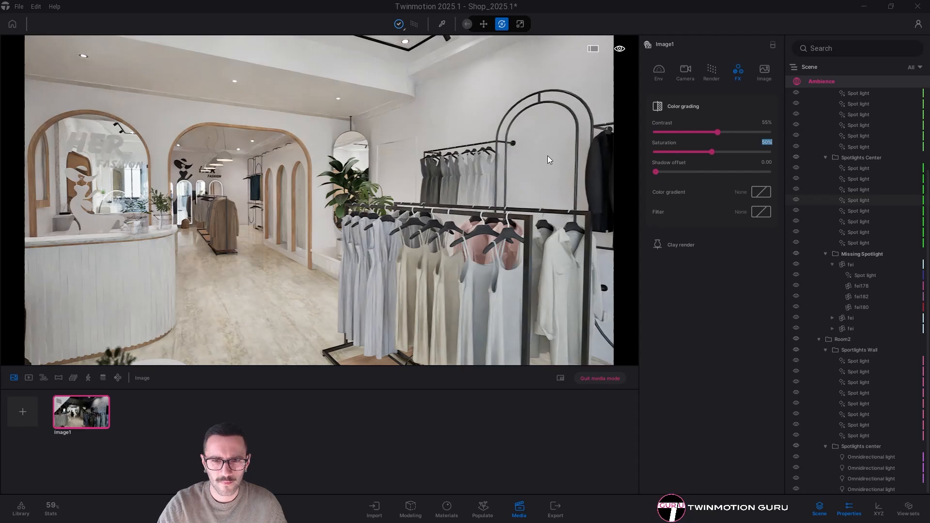
pyautogui.write('45')
pyautogui.press('Return')
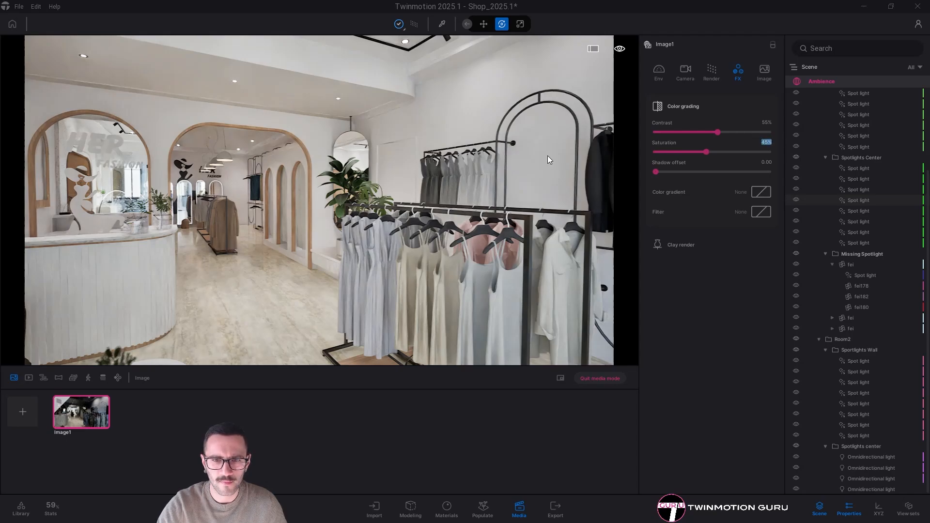
pyautogui.click(514, 159)
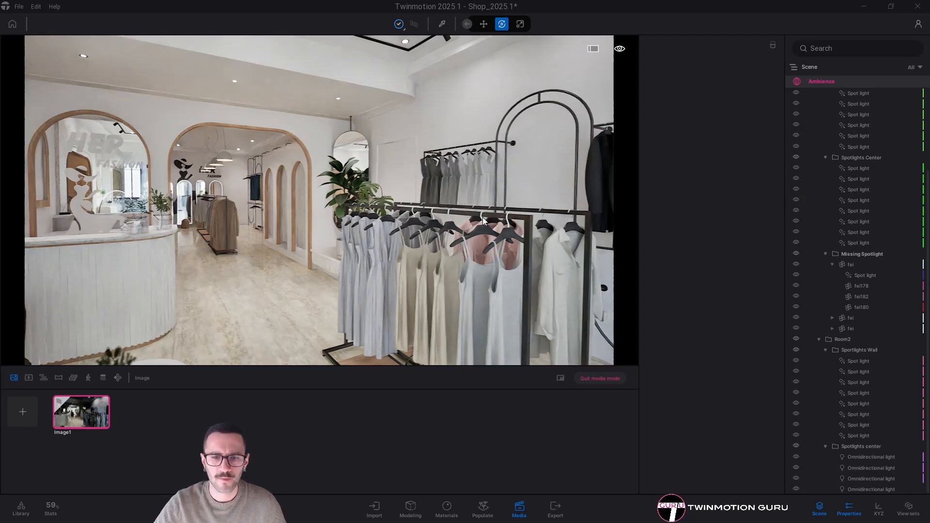
# Leave media mode and export Image1 locally as a PNG into the desktop folder Nuova cartella
pyautogui.click(601, 378)
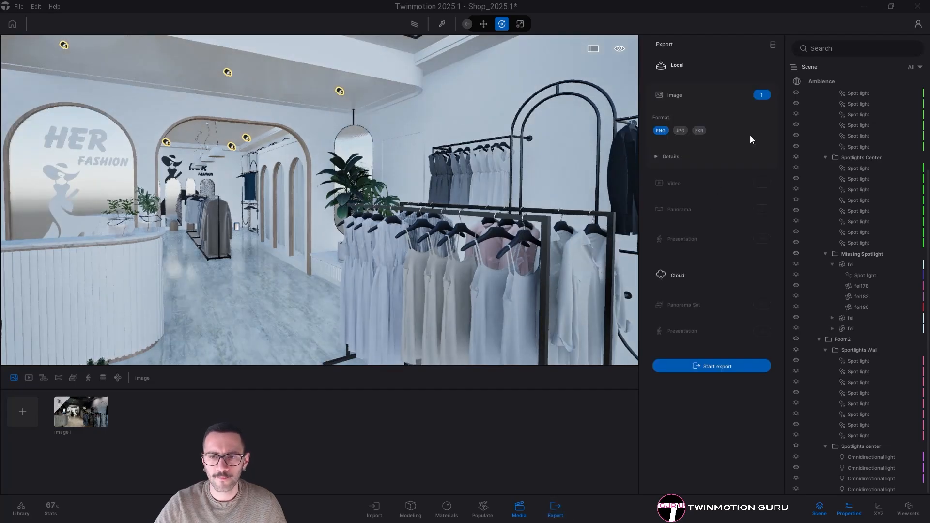
pyautogui.click(764, 95)
pyautogui.click(381, 57)
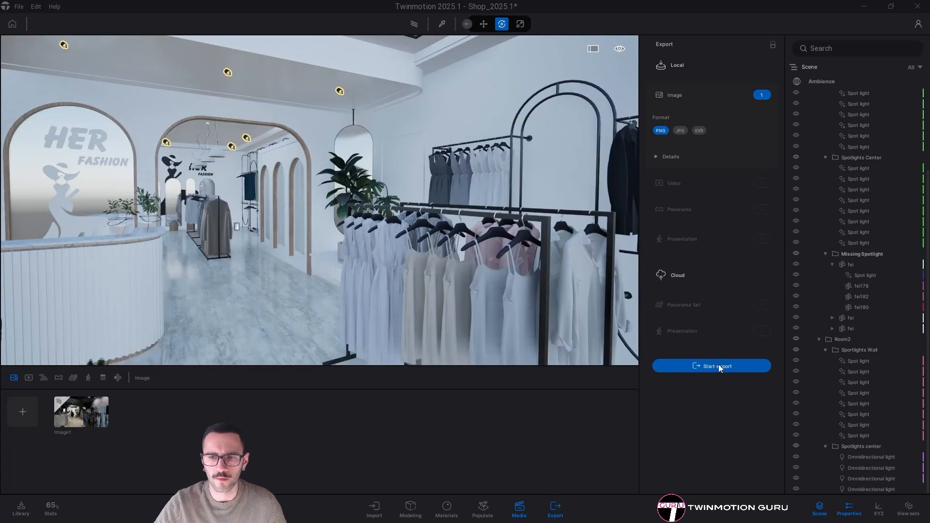
pyautogui.click(720, 366)
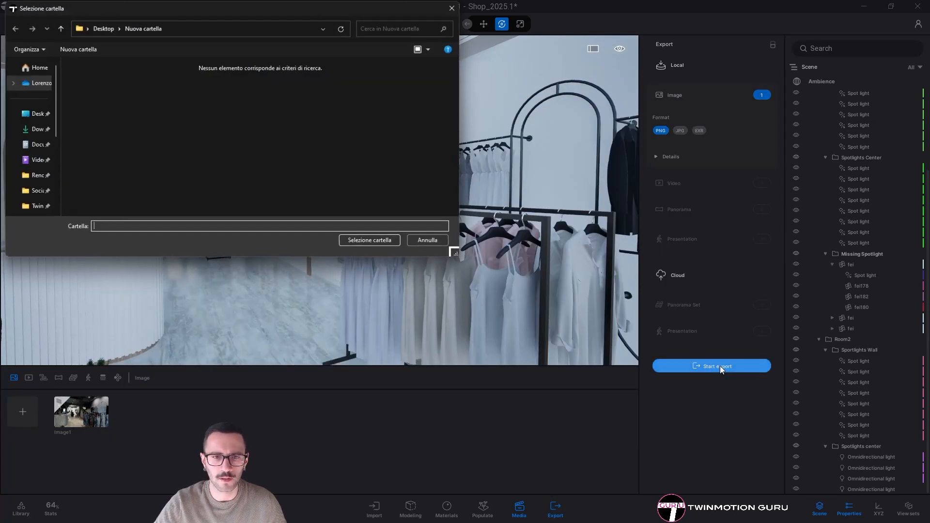
pyautogui.click(383, 241)
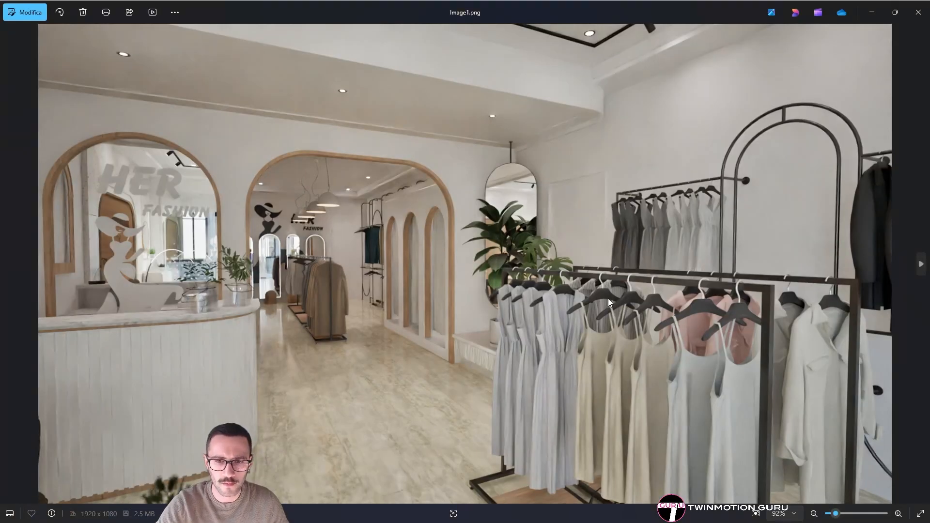
# Compare the exported renders Image1.png and Image1_000.png by alternating between them, and return to Twinmotion
pyautogui.press('Right')
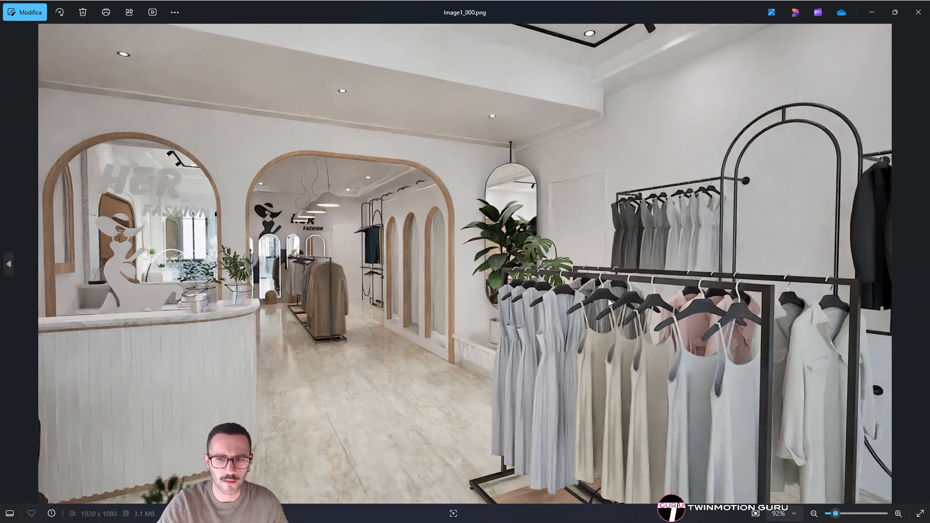
pyautogui.press('Left')
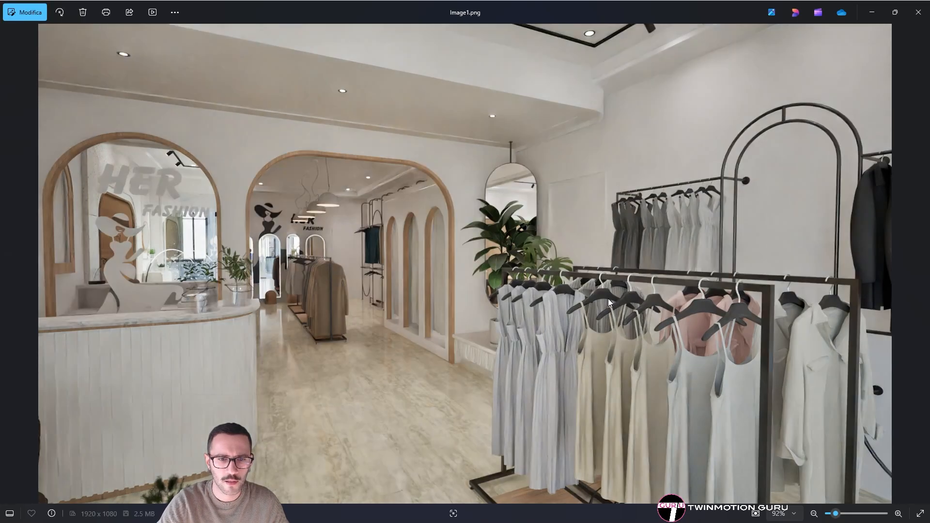
pyautogui.press('Right')
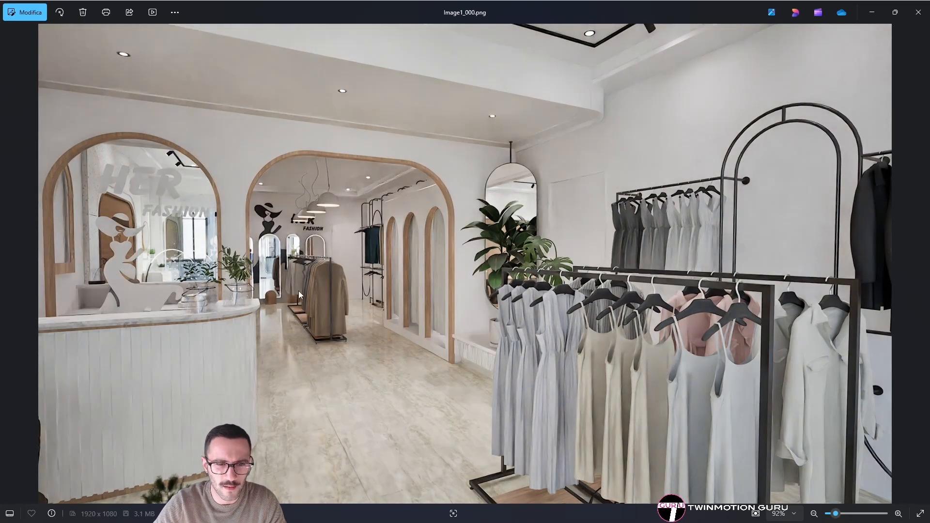
pyautogui.press('Left')
pyautogui.press('Right')
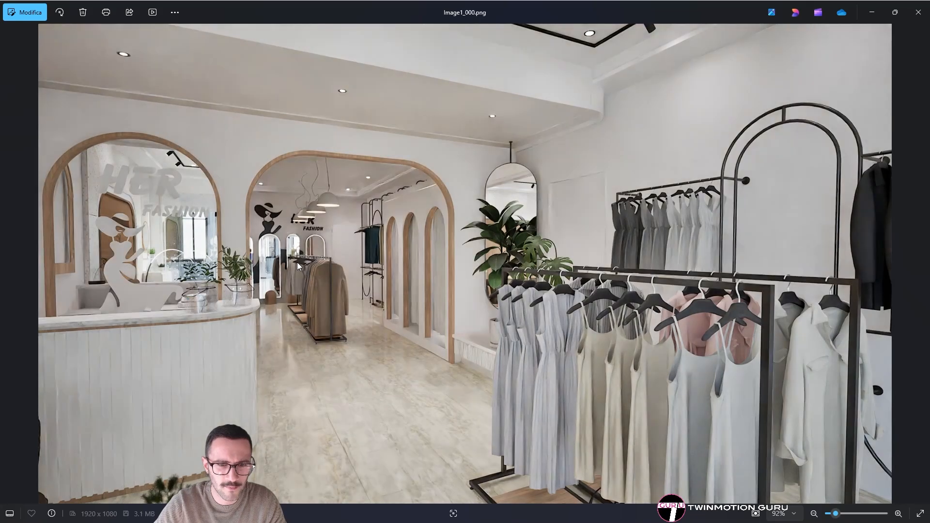
pyautogui.press('Left')
pyautogui.press('Right')
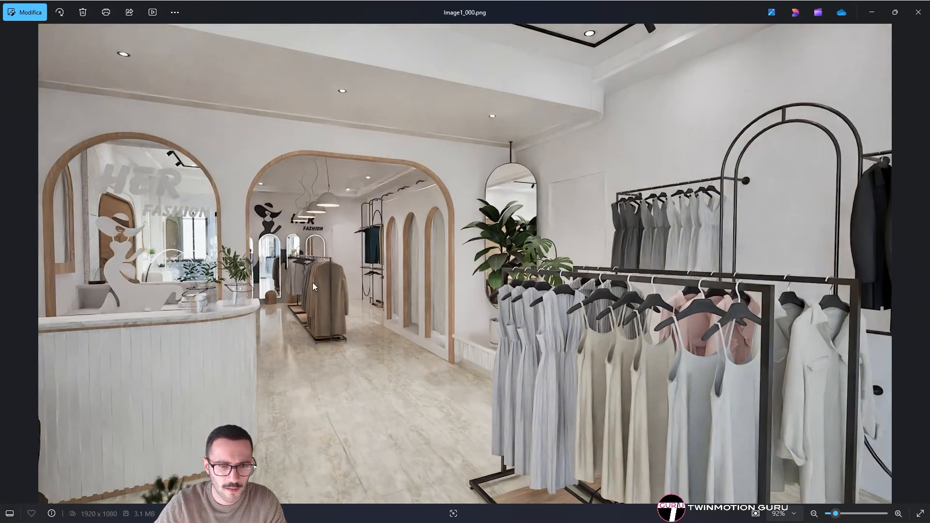
pyautogui.press('Left')
pyautogui.press('Right')
pyautogui.press('Left')
pyautogui.press('Right')
pyautogui.press('Left')
pyautogui.press('Right')
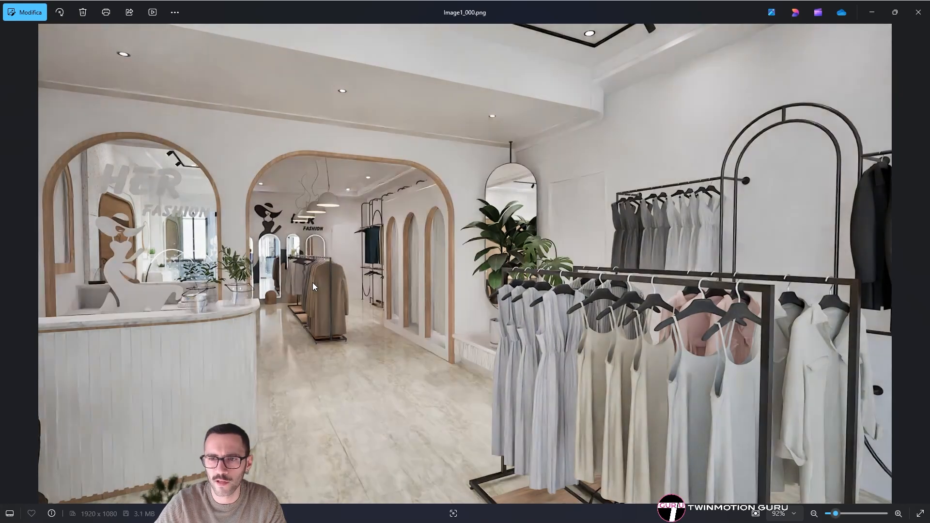
pyautogui.press('Left')
pyautogui.press('Right')
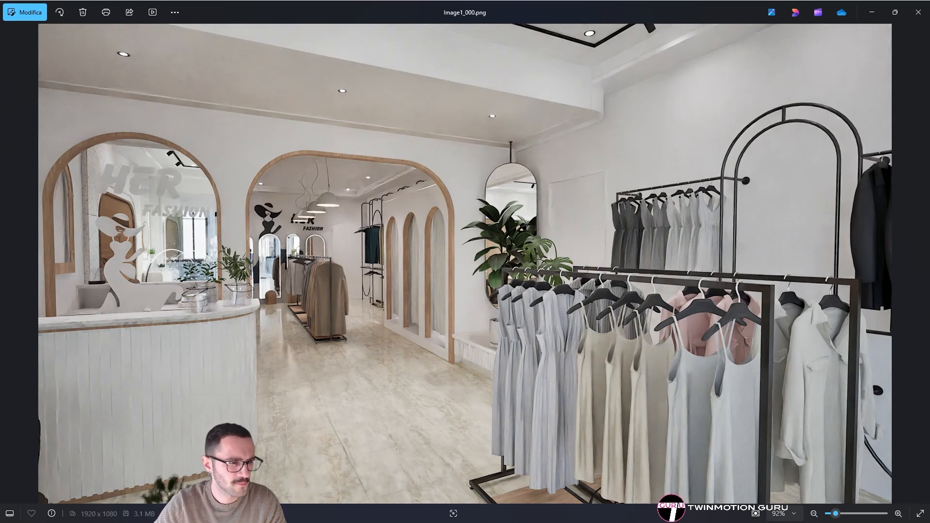
pyautogui.hotkey('alt', 'Tab')
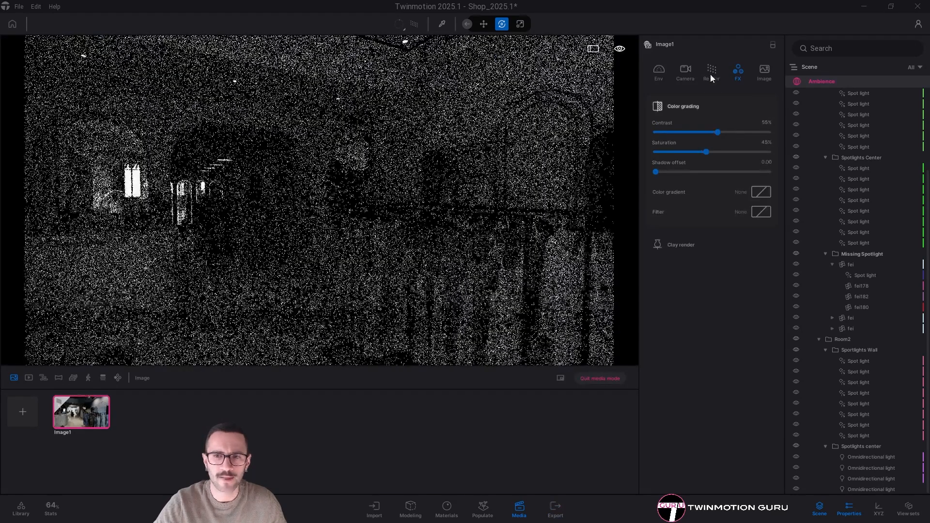
# Raise the bloom intensity to 100 in Image1's camera bloom and flares settings and choose the third bloom texture
pyautogui.click(711, 70)
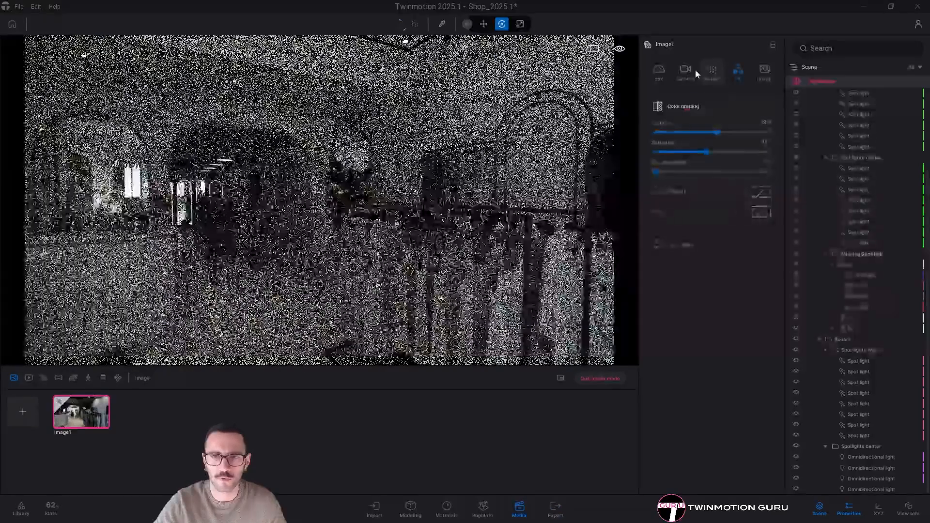
pyautogui.click(695, 71)
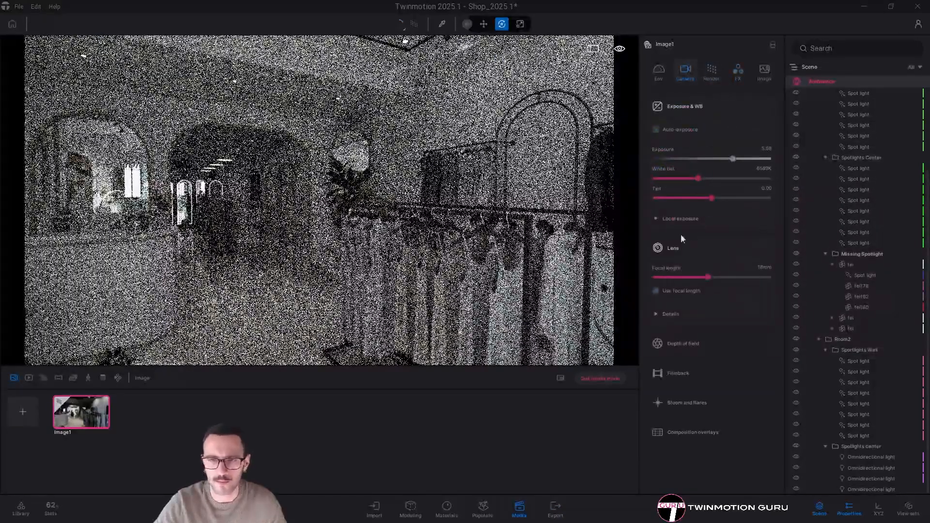
pyautogui.click(687, 101)
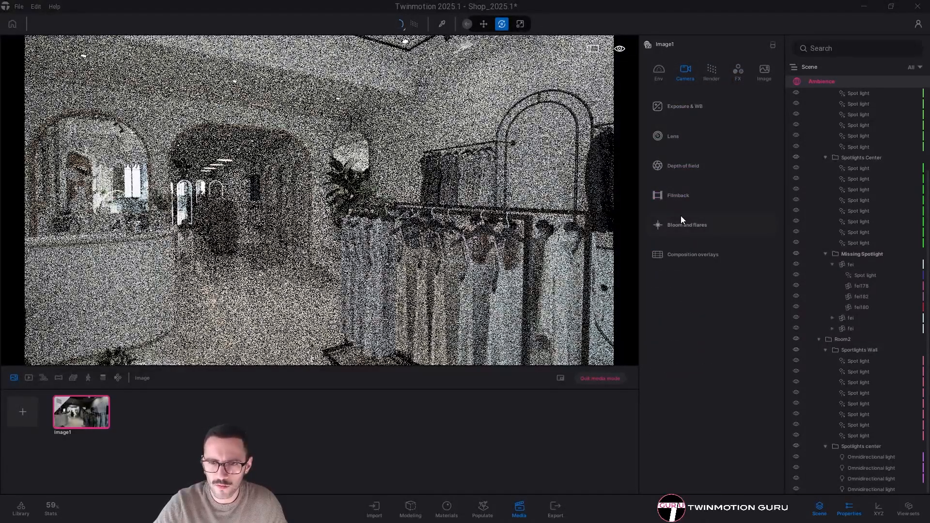
pyautogui.click(681, 221)
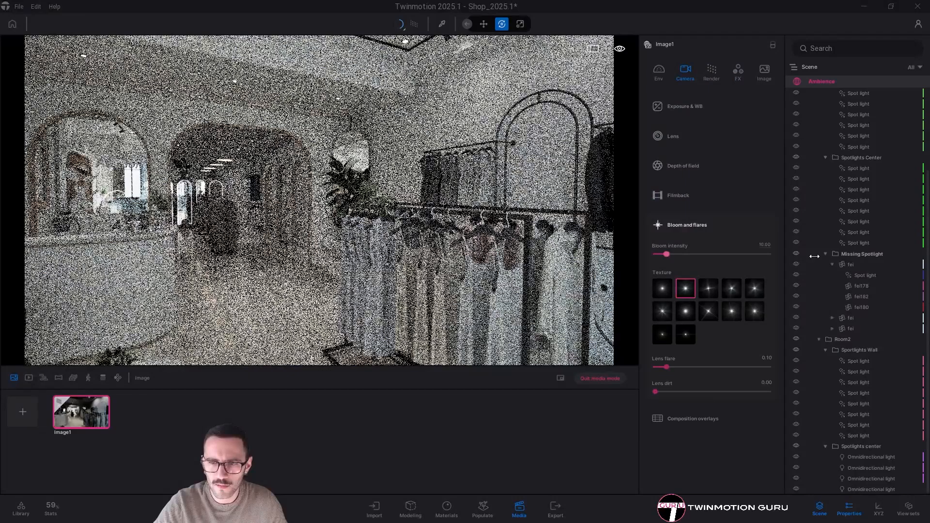
pyautogui.moveTo(667, 254); pyautogui.dragTo(814, 257)
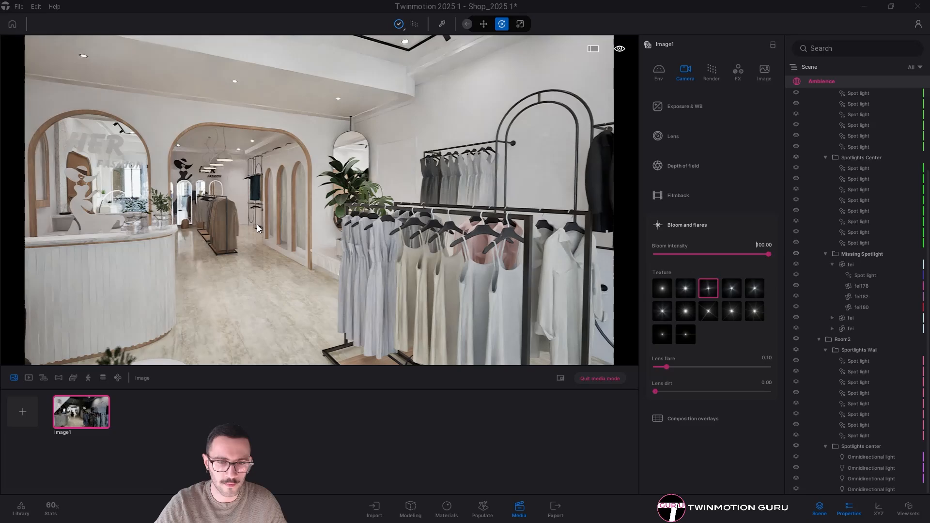
# Try bloom intensities of 200 and 500 on Image1 and restore the value to 100
pyautogui.click(763, 246)
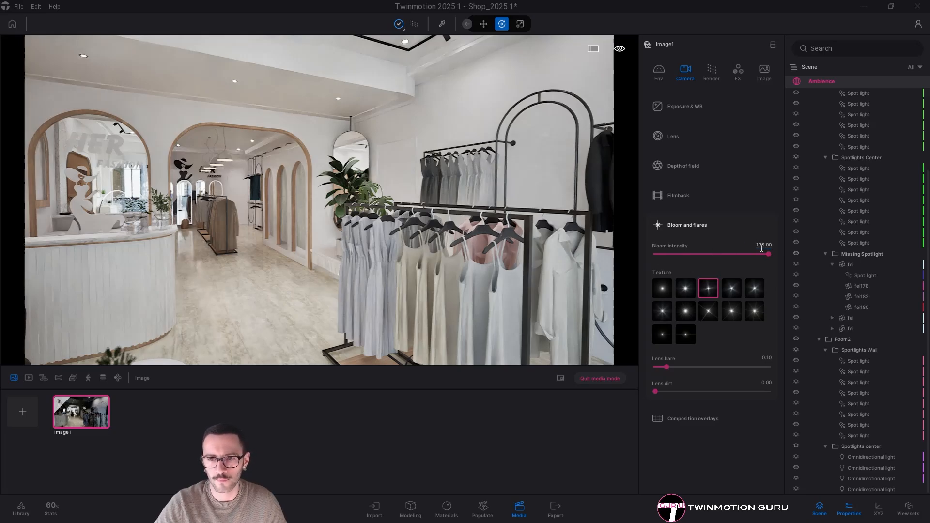
pyautogui.write('200')
pyautogui.press('Return')
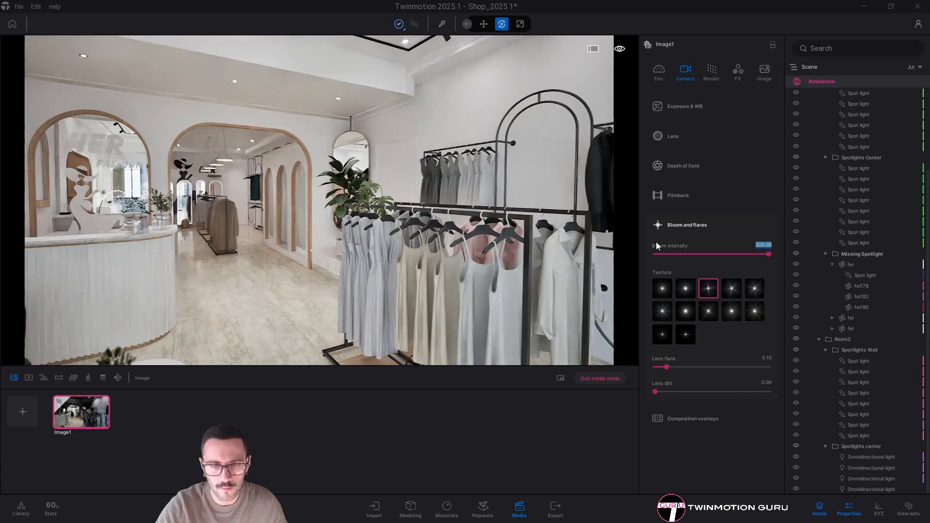
pyautogui.write('500')
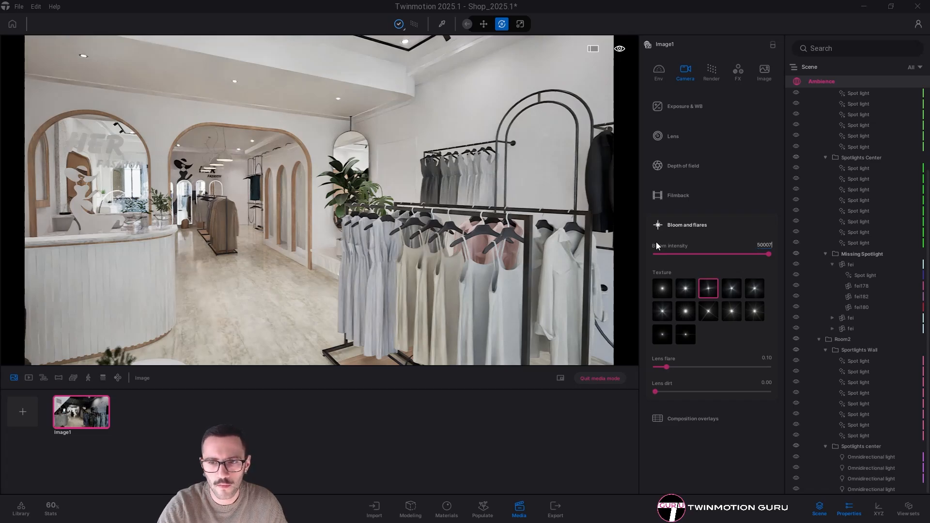
pyautogui.press('Return')
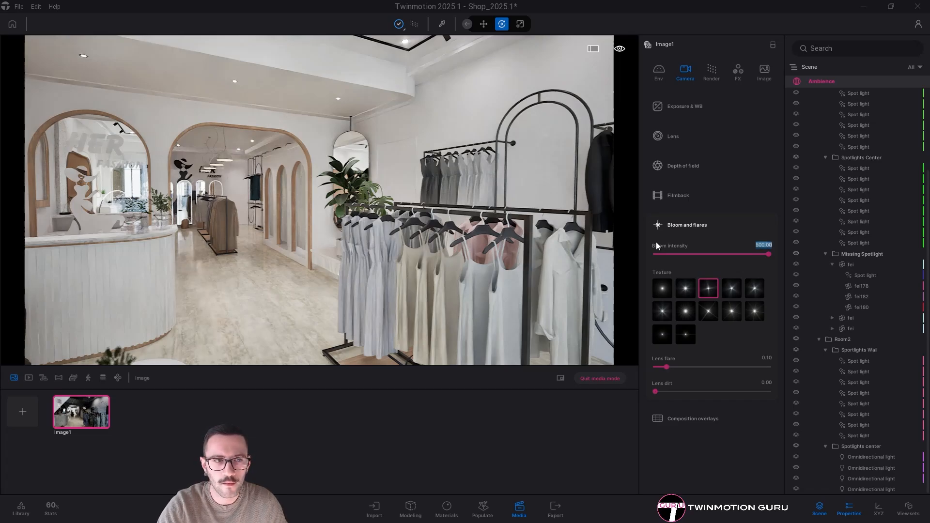
pyautogui.press('BackSpace')
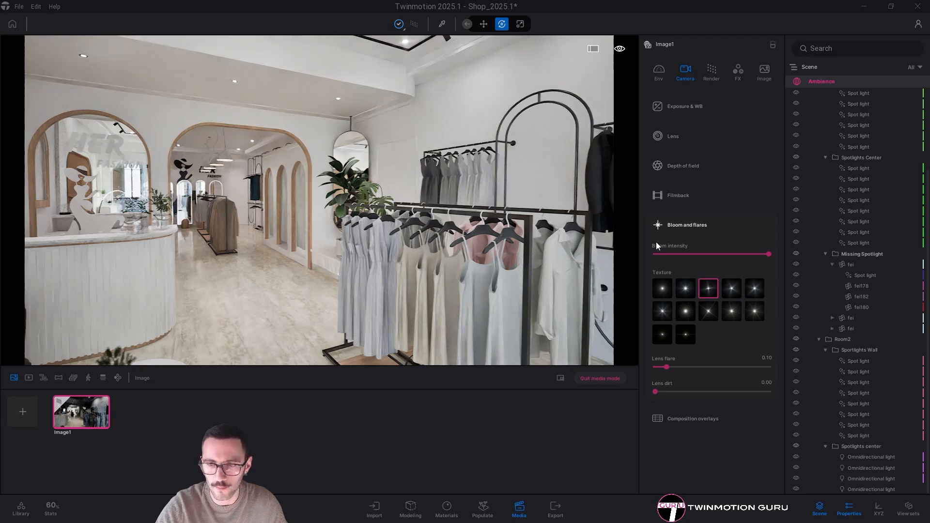
pyautogui.write('100')
pyautogui.press('Return')
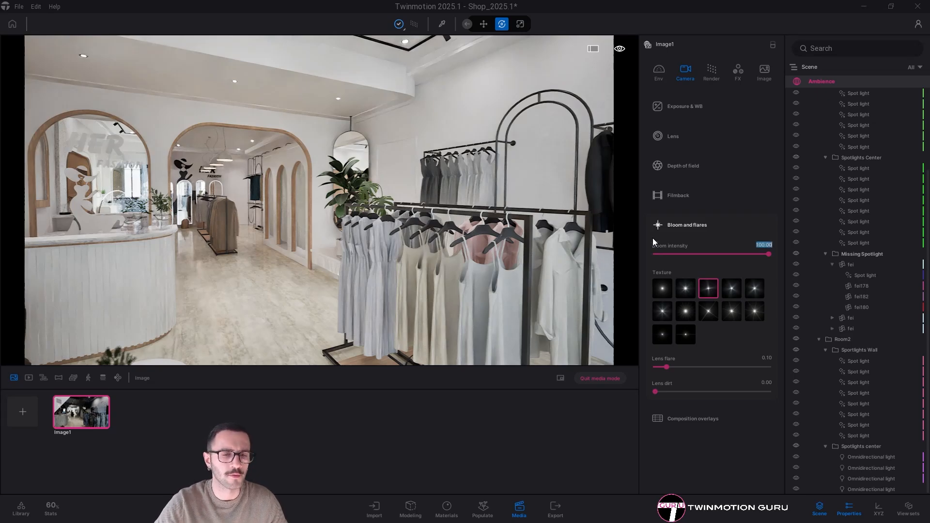
pyautogui.click(372, 276)
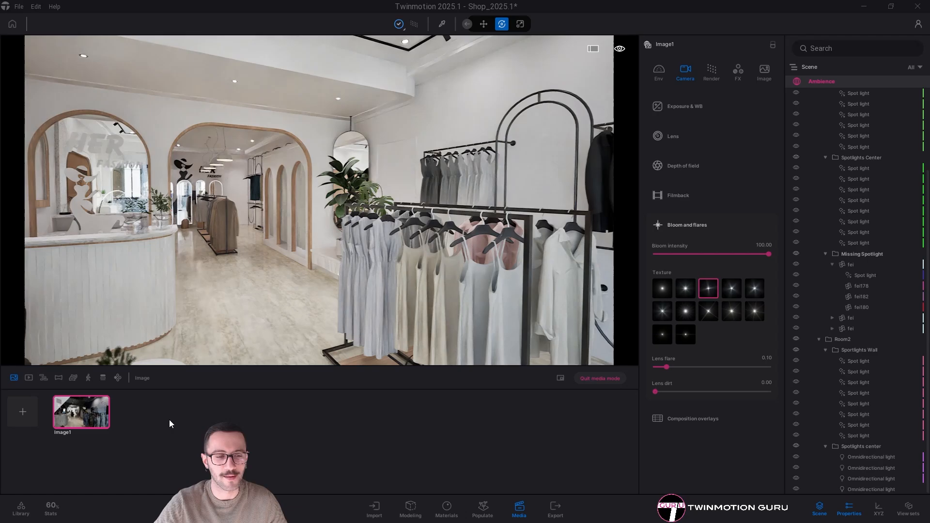
# Turn off path tracing and create a first panorama in the media panorama section, facing the sofa and wooden slat wall beside the counter
pyautogui.click(88, 412)
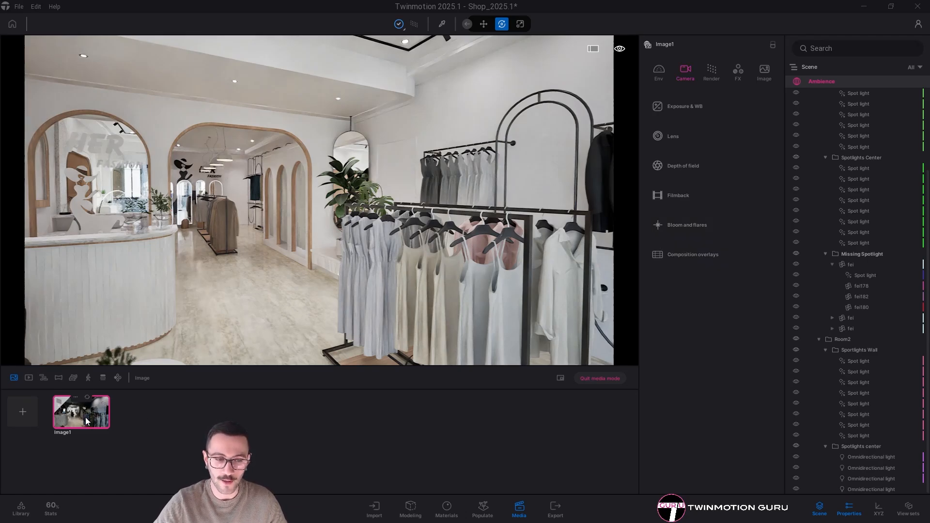
pyautogui.click(60, 382)
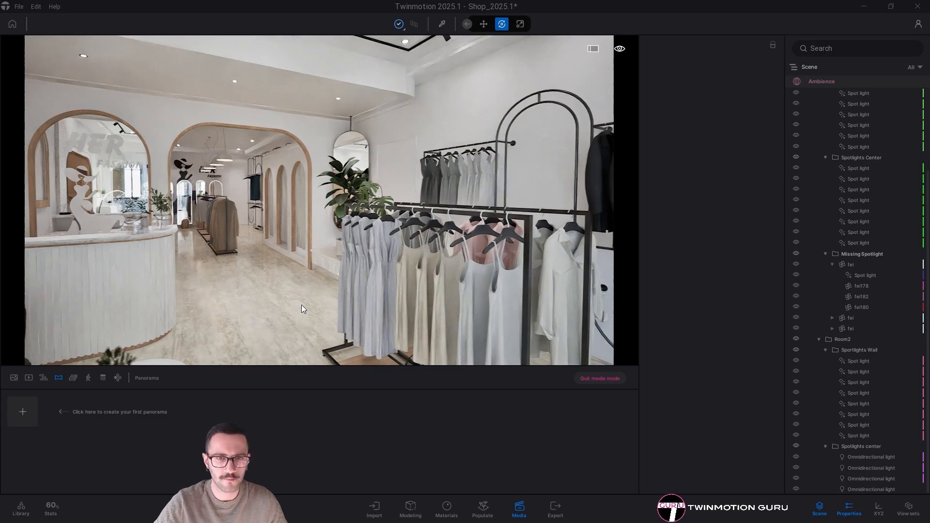
pyautogui.click(399, 24)
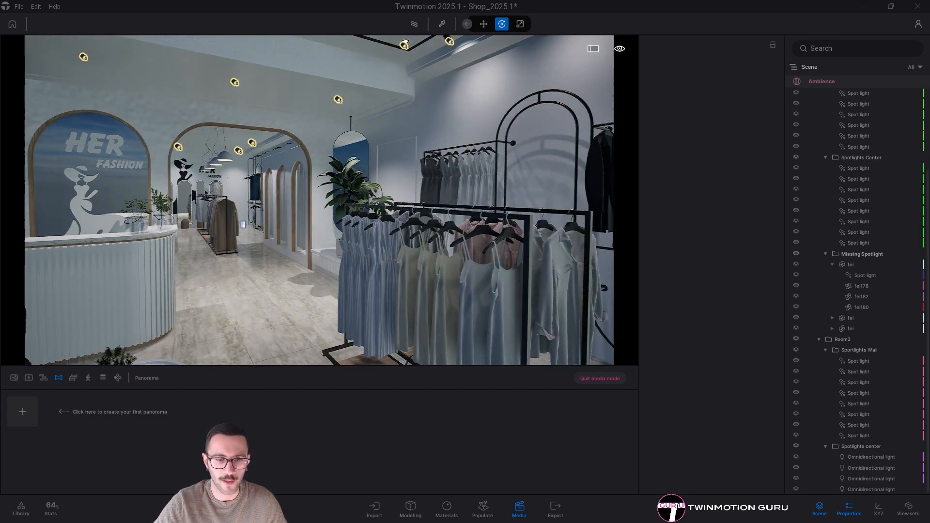
pyautogui.keyDown('shift'); pyautogui.moveTo(244, 224); pyautogui.dragTo(460, 288, button='middle'); pyautogui.keyUp('shift')
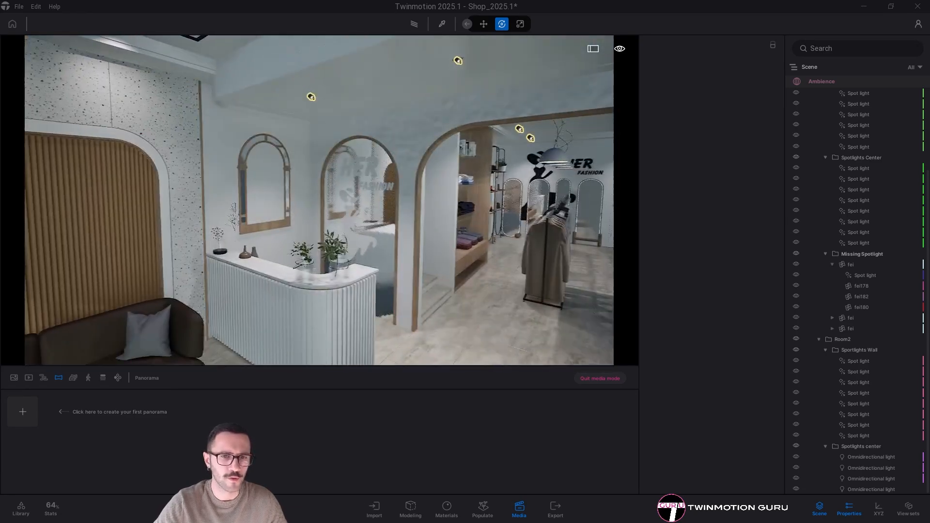
pyautogui.moveTo(436, 194); pyautogui.dragTo(197, 212, button='right')
pyautogui.press('w')
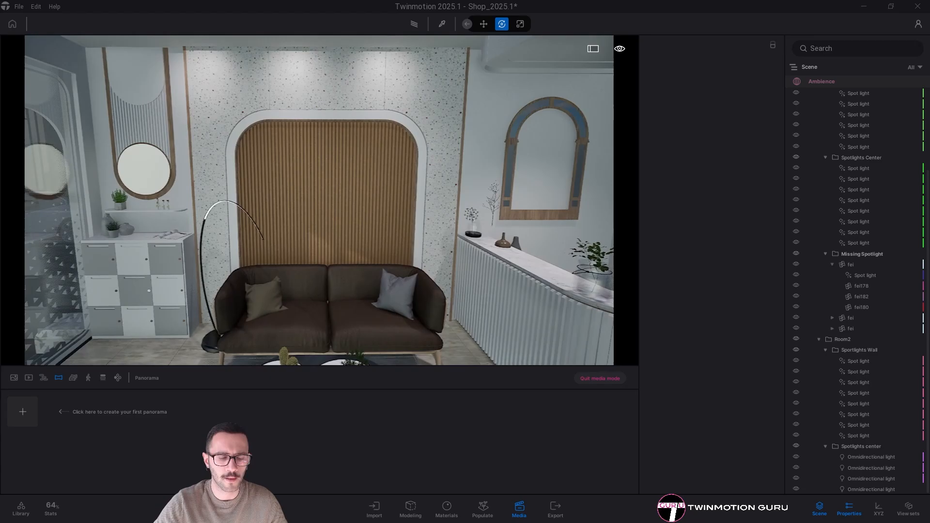
pyautogui.click(22, 411)
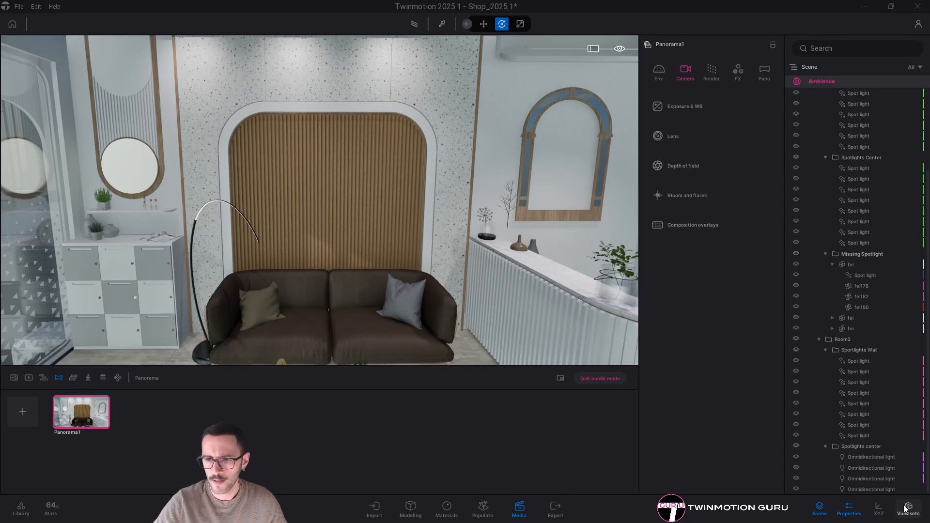
# Set the default viewport's Z position to 1.70 m in the XYZ transform settings and update Panorama1 with this view
pyautogui.click(876, 510)
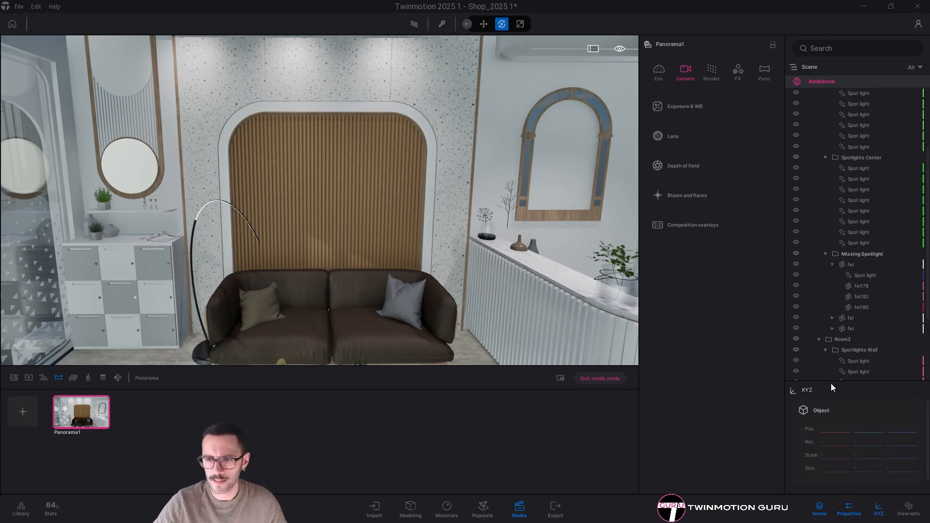
pyautogui.moveTo(824, 382); pyautogui.dragTo(819, 240)
pyautogui.click(823, 361)
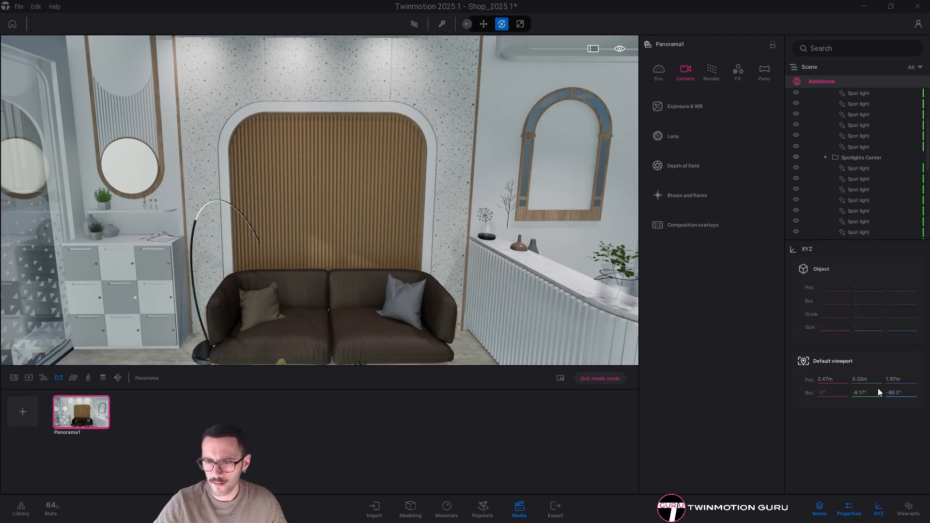
pyautogui.click(905, 378)
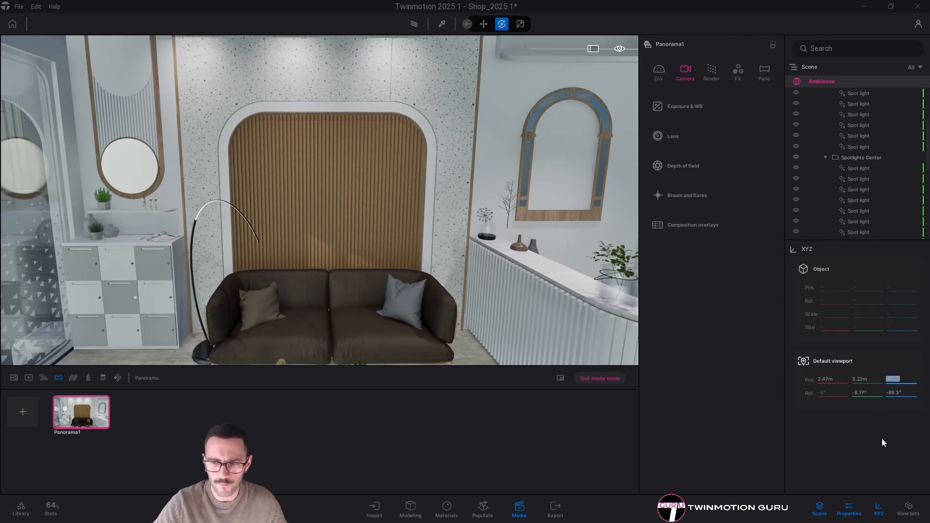
pyautogui.write('1')
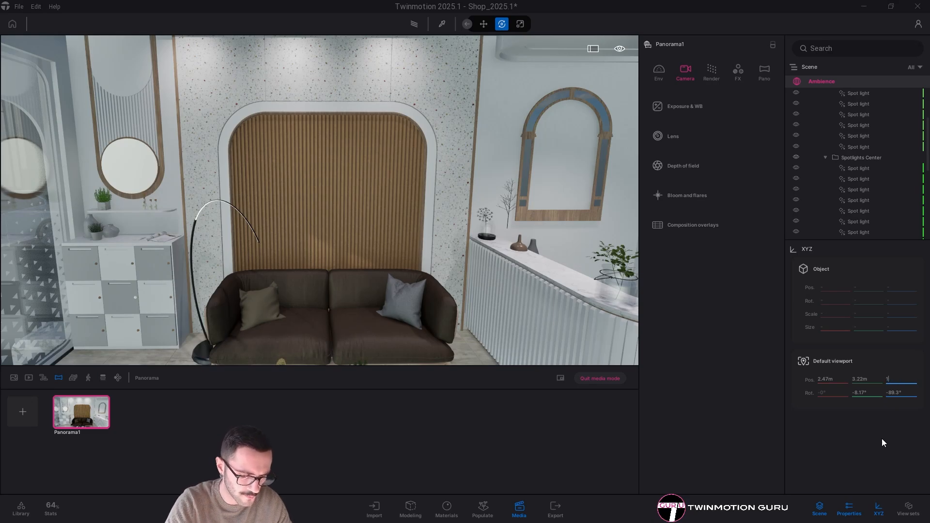
pyautogui.write('.70')
pyautogui.press('Return')
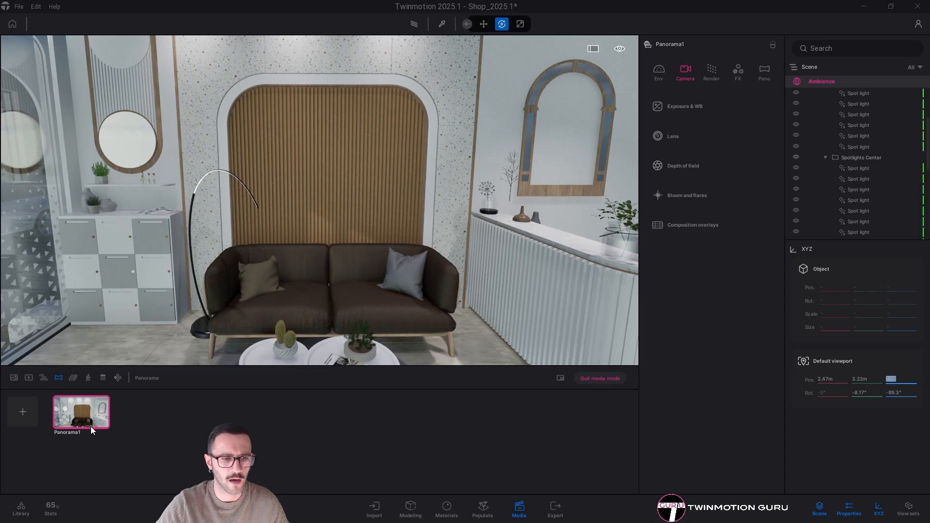
pyautogui.click(88, 397)
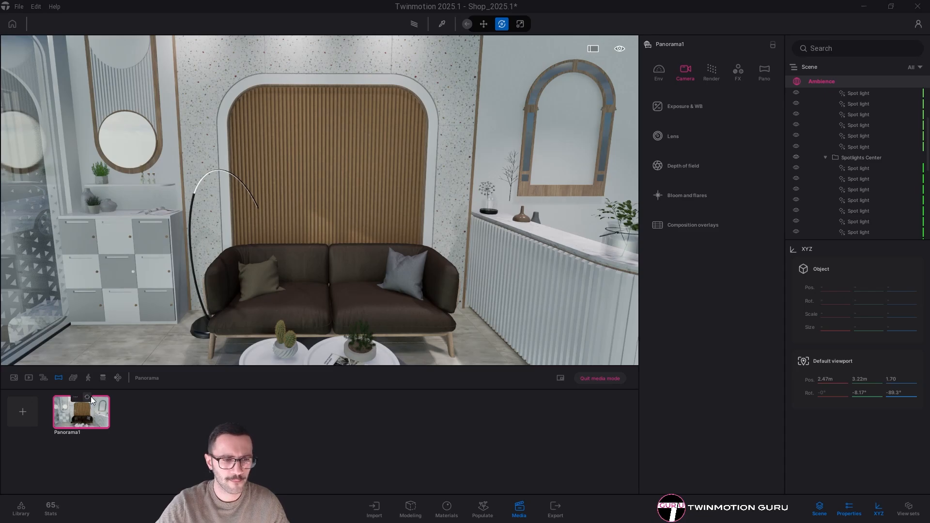
# Pick the Stucco Facade material on the wall around the archway, try a UV scale of 10, and set it to 1
pyautogui.moveTo(257, 213); pyautogui.dragTo(393, 221, button='right')
pyautogui.press('w')
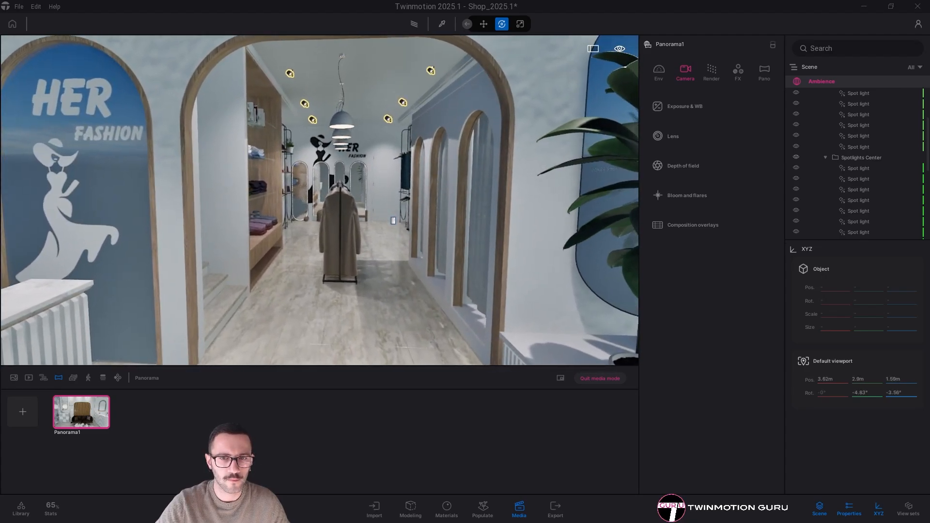
pyautogui.press('t')
pyautogui.click(530, 97)
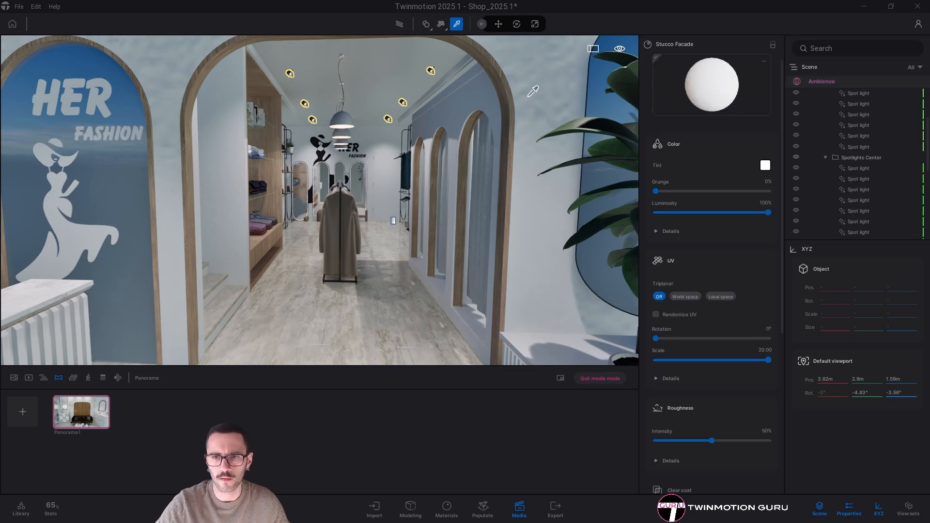
pyautogui.scroll(-5, 728, 298)
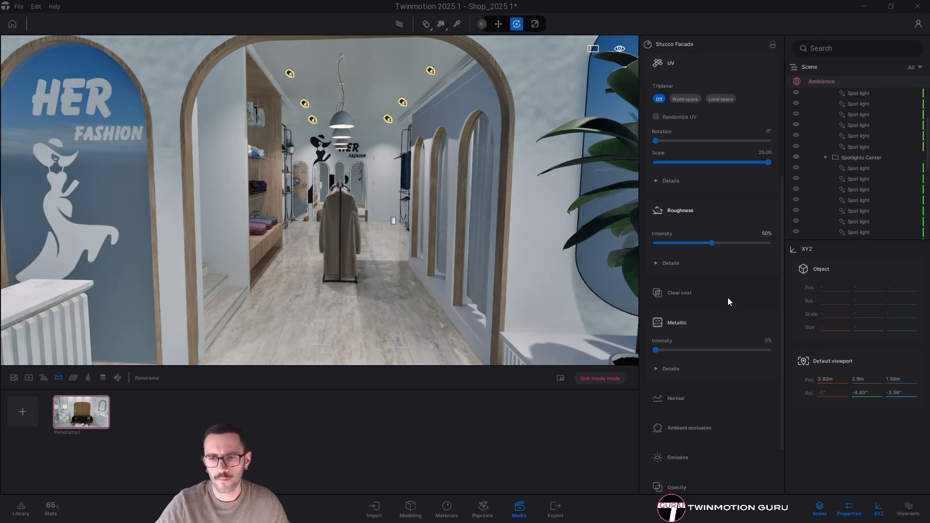
pyautogui.scroll(3, 726, 295)
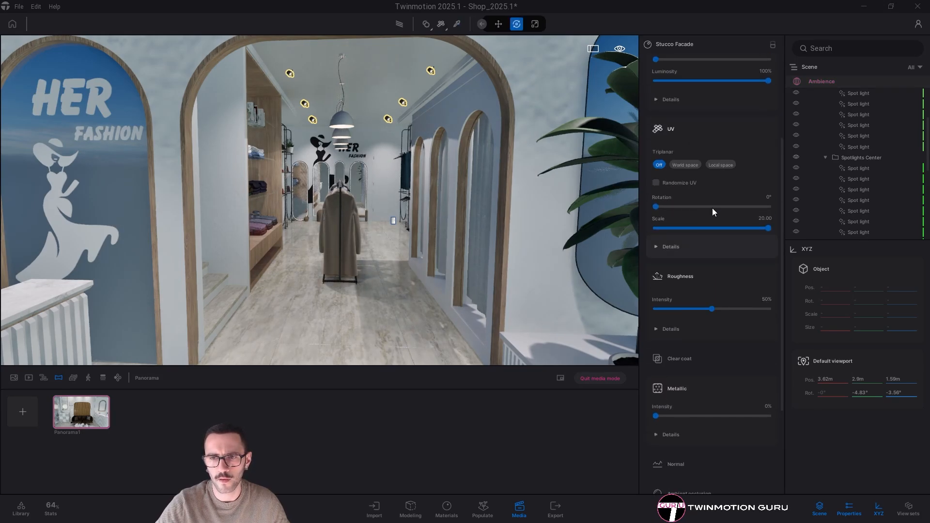
pyautogui.click(765, 219)
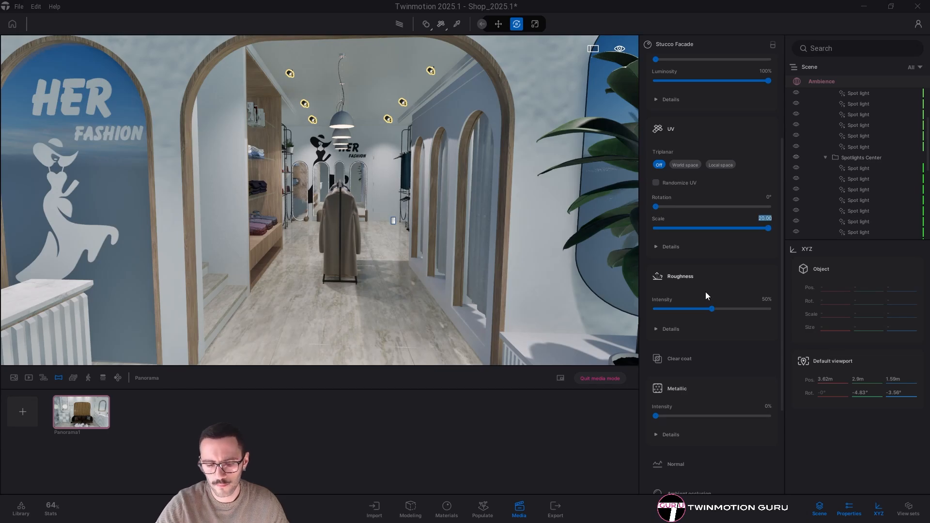
pyautogui.write('10')
pyautogui.press('Return')
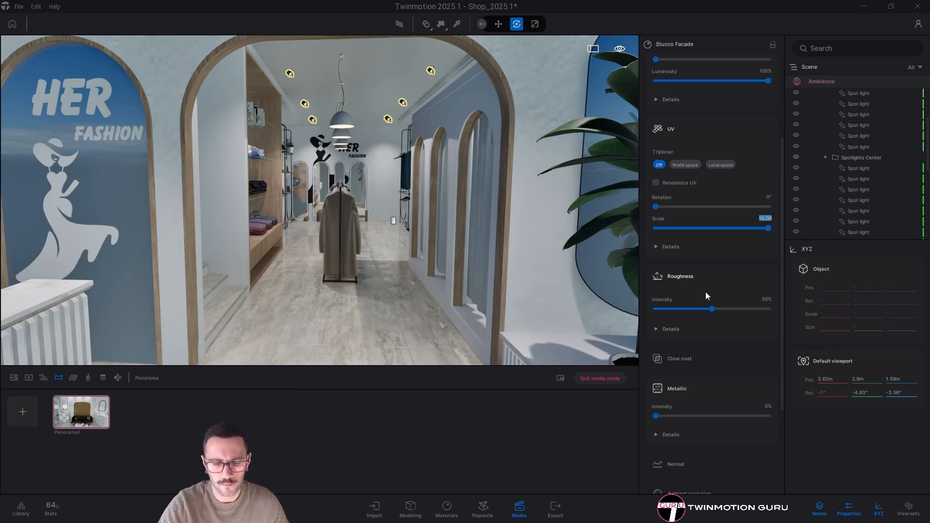
pyautogui.write('1')
pyautogui.press('Return')
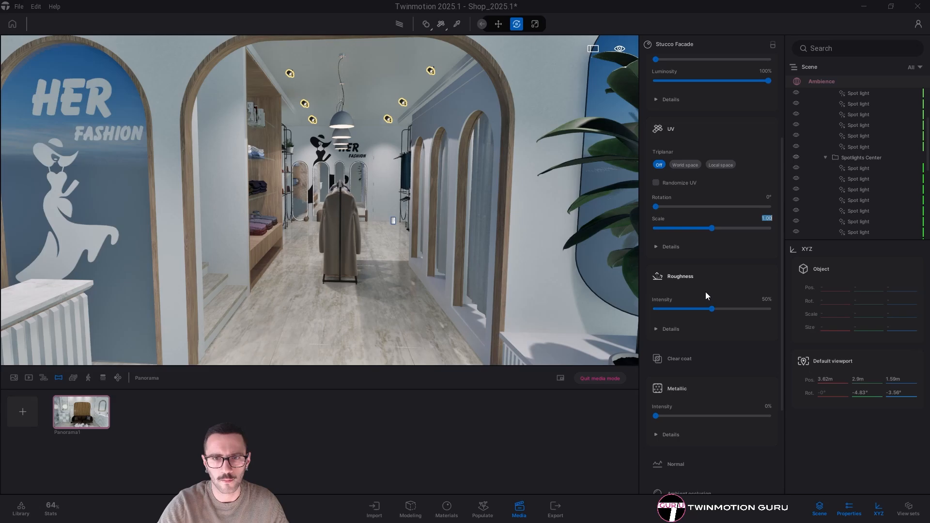
# Create a second panorama from a viewpoint beside the counter, looking through the large archway into the back room
pyautogui.moveTo(393, 220); pyautogui.dragTo(420, 198, button='right')
pyautogui.press('w')
pyautogui.press('w')
pyautogui.press('s')
pyautogui.press('d')
pyautogui.press('w')
pyautogui.press('s')
pyautogui.press('a')
pyautogui.press('w')
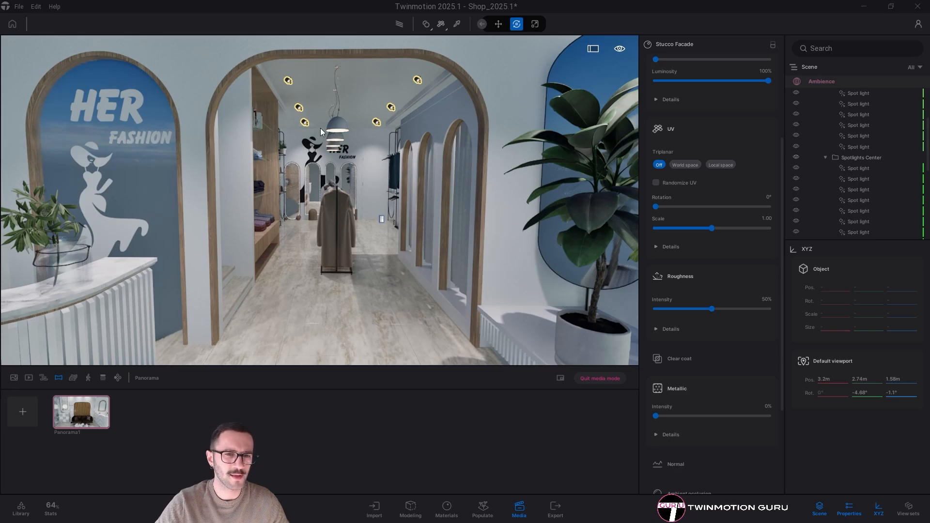
pyautogui.press('w')
pyautogui.press('w')
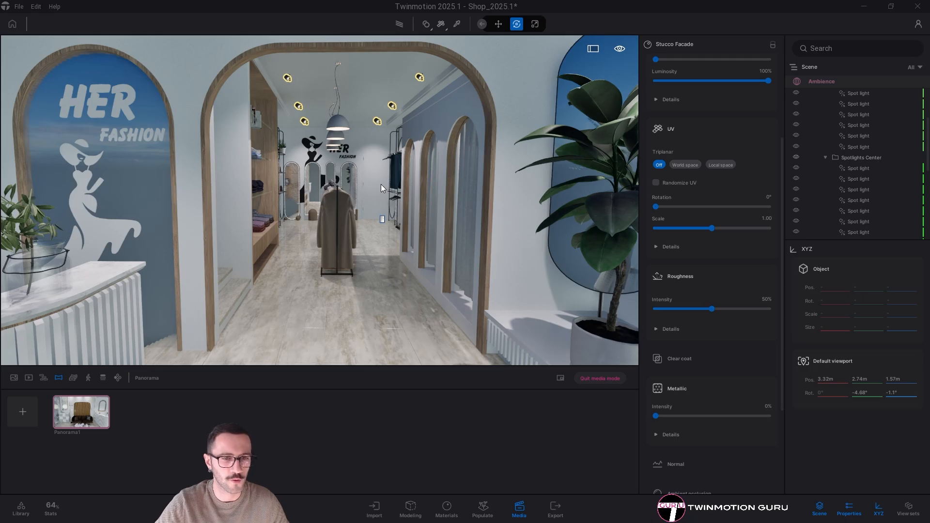
pyautogui.click(22, 413)
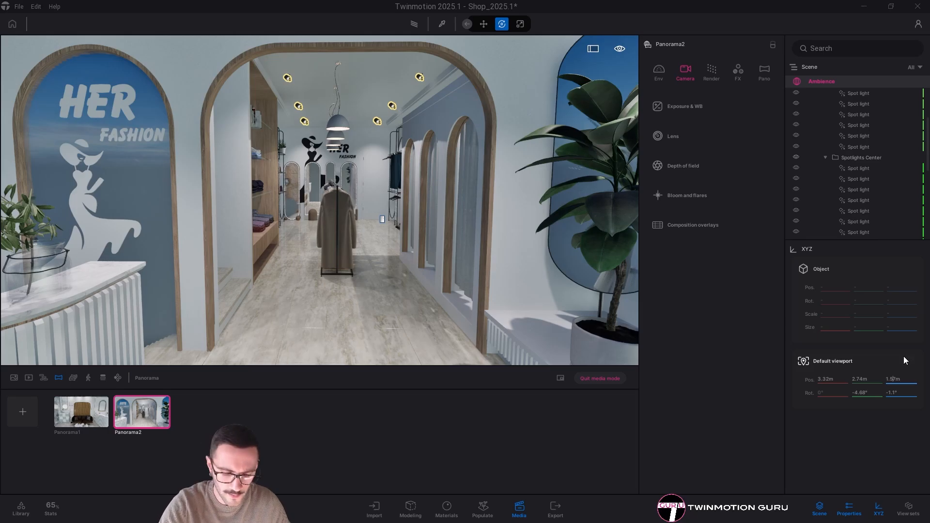
# Set the viewport's Z position to 1.65 m and update Panorama2 with this view
pyautogui.write('1.65')
pyautogui.press('Return')
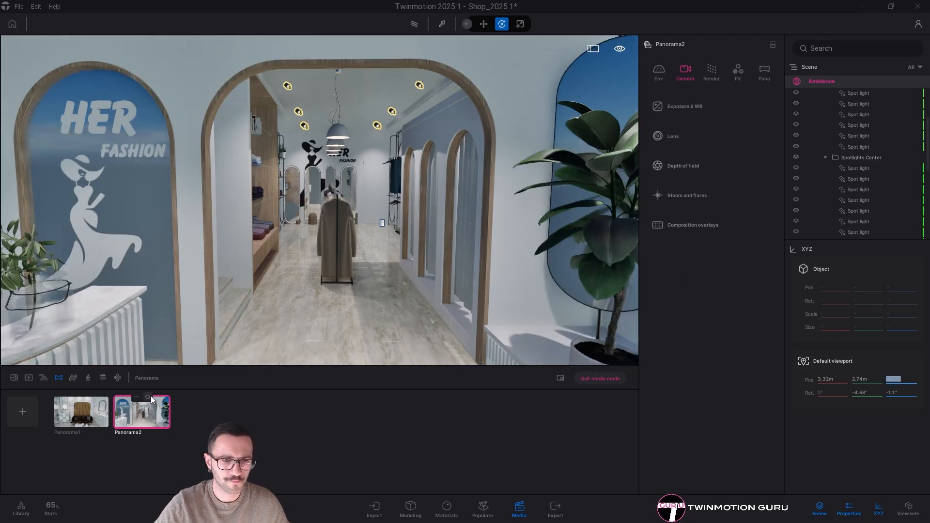
pyautogui.click(150, 397)
# Create a third panorama in the back room behind the clothes racks, looking back toward the shop entrance
pyautogui.moveTo(348, 259); pyautogui.dragTo(513, 194, button='right')
pyautogui.press('w')
pyautogui.press('w')
pyautogui.press('w')
pyautogui.press('w')
pyautogui.press('q')
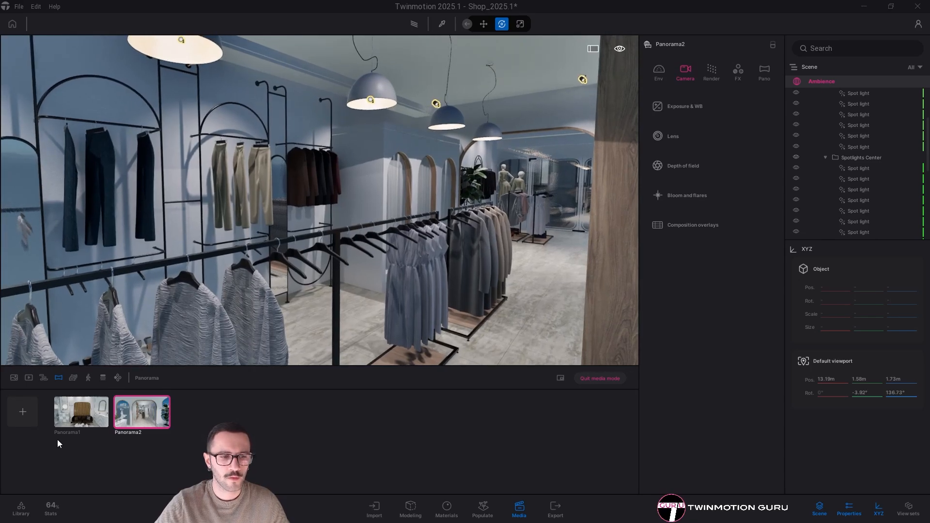
pyautogui.click(21, 411)
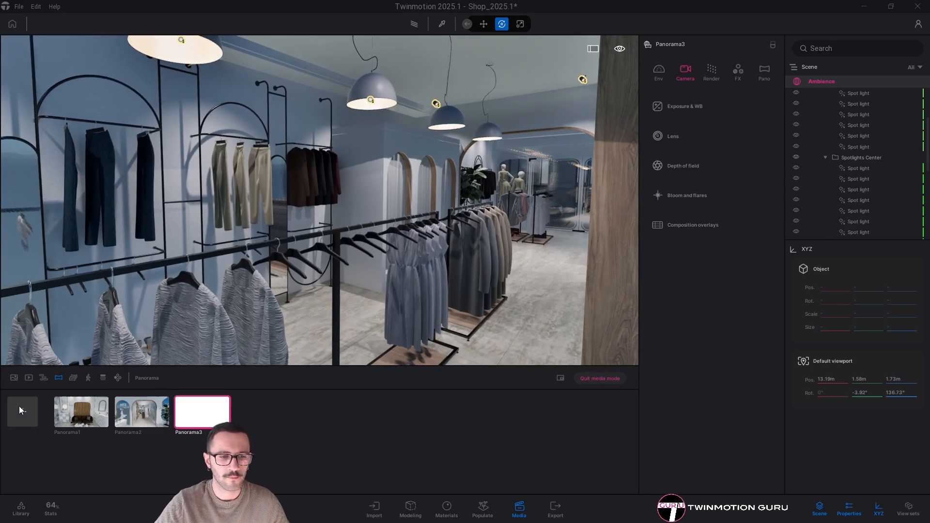
pyautogui.click(901, 379)
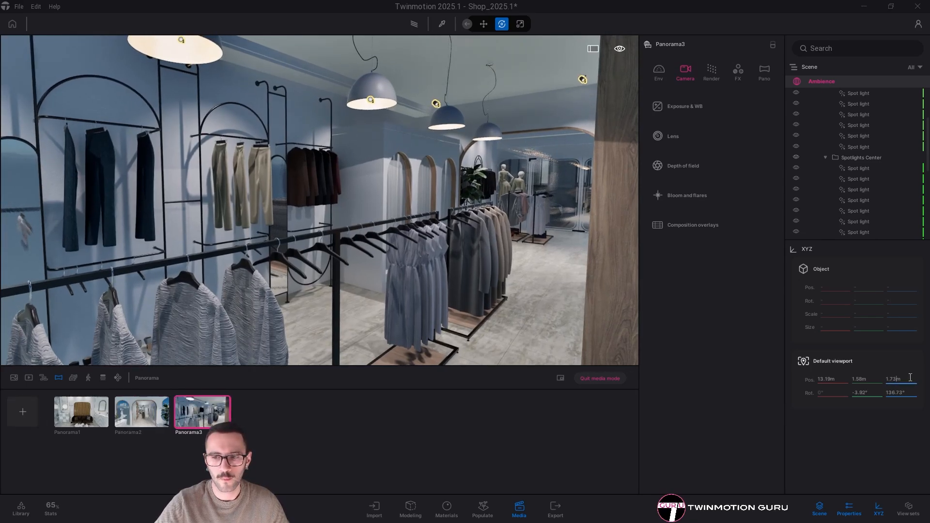
pyautogui.rightClick(623, 243)
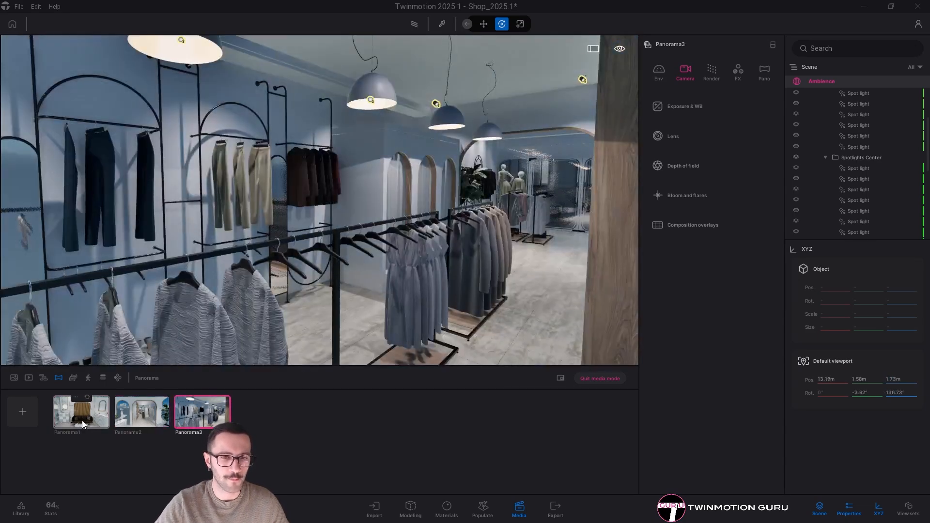
# Show Panorama1, Panorama2 and Panorama3 with the path tracer, check the image media list, and return to the panoramas
pyautogui.click(82, 425)
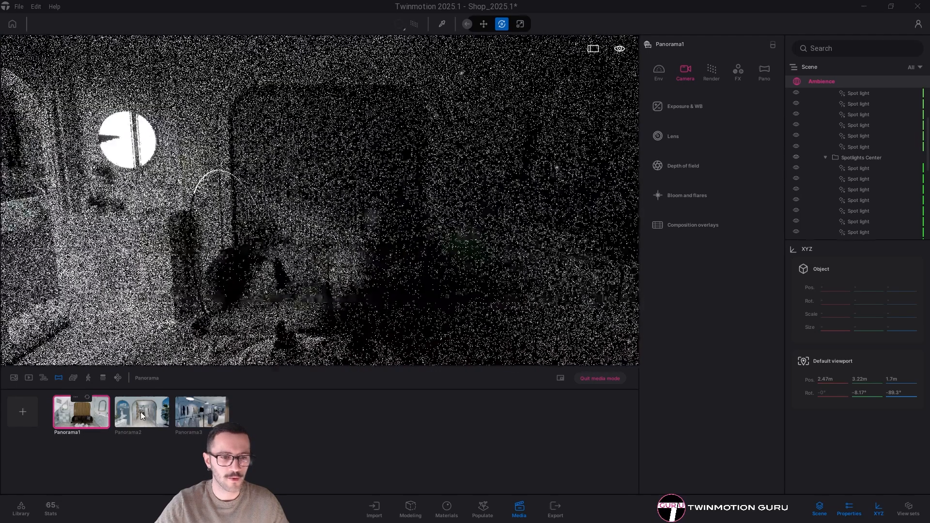
pyautogui.click(144, 420)
pyautogui.click(197, 414)
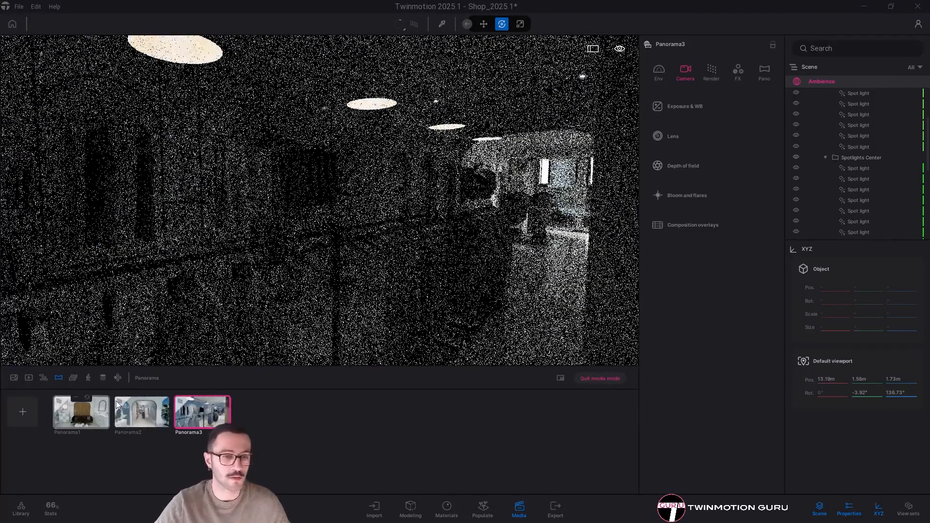
pyautogui.click(90, 419)
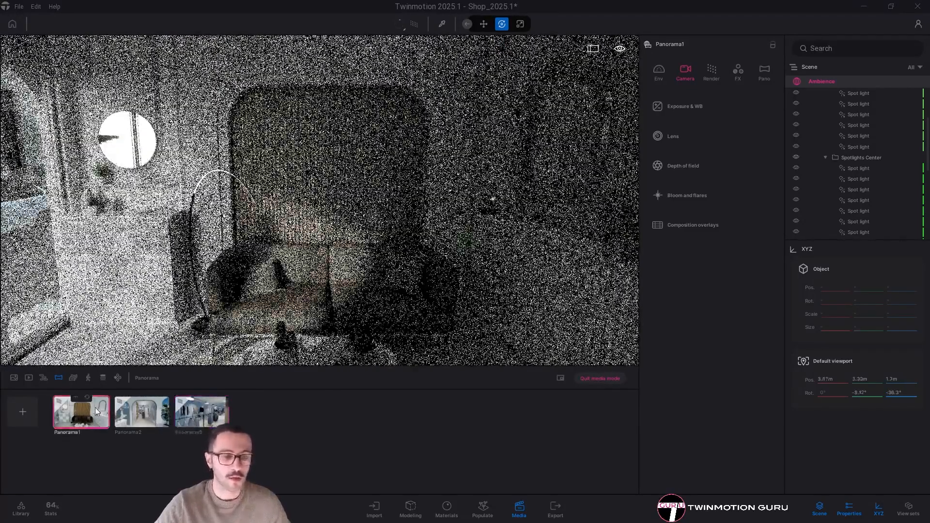
pyautogui.click(15, 380)
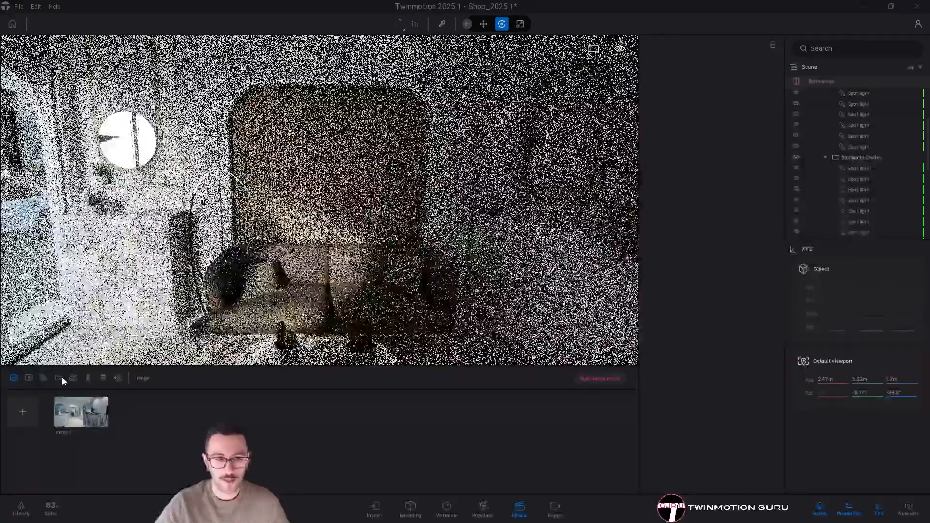
pyautogui.click(59, 378)
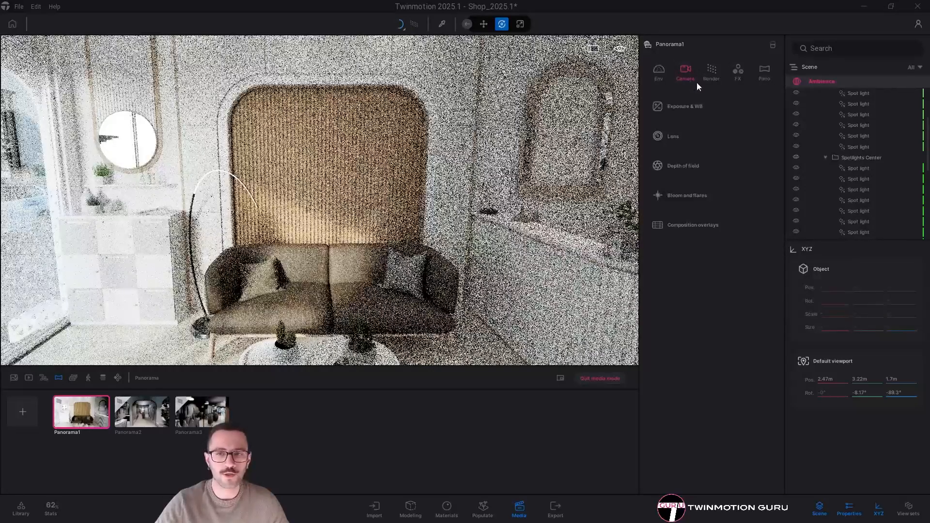
# Expand the path tracer quality details in Panorama1's render settings and set the quality to High
pyautogui.click(712, 73)
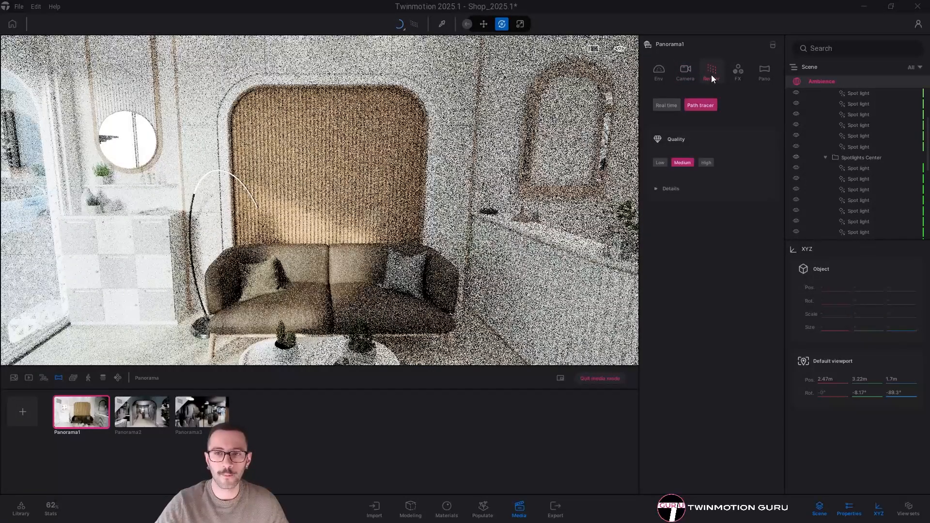
pyautogui.click(679, 190)
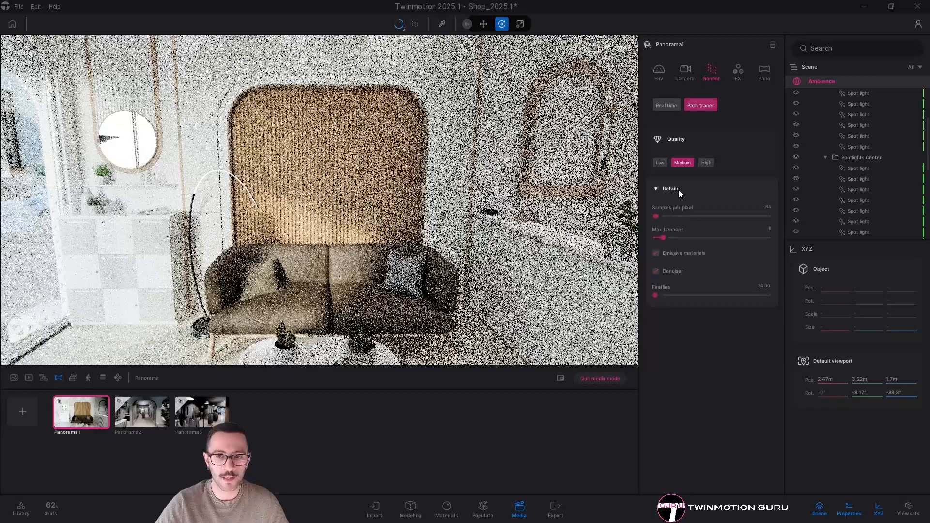
pyautogui.click(705, 163)
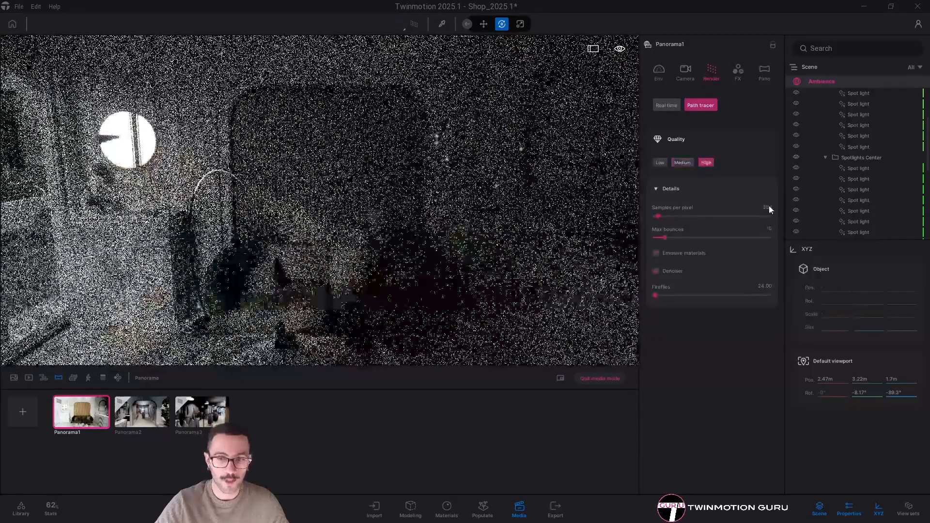
# Set Panorama1's path tracer samples per pixel to 1024 and open its panorama settings
pyautogui.click(769, 206)
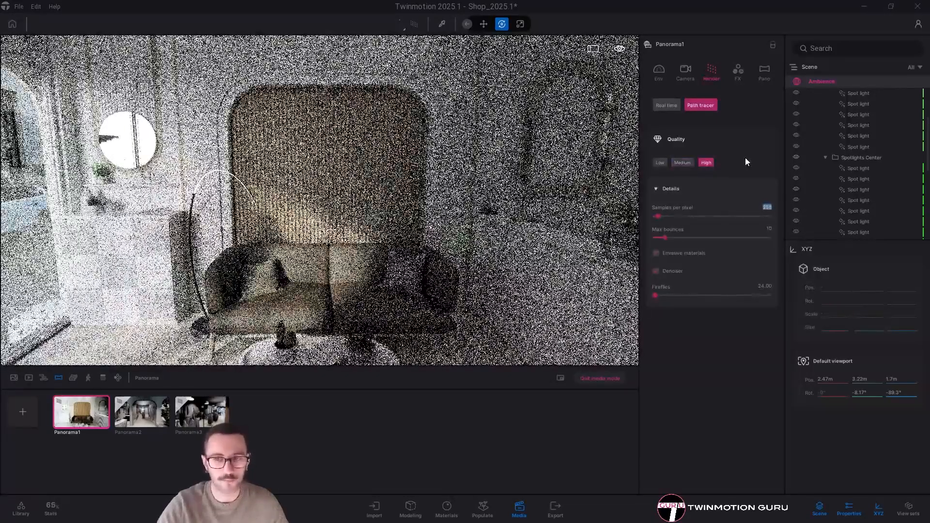
pyautogui.write('512')
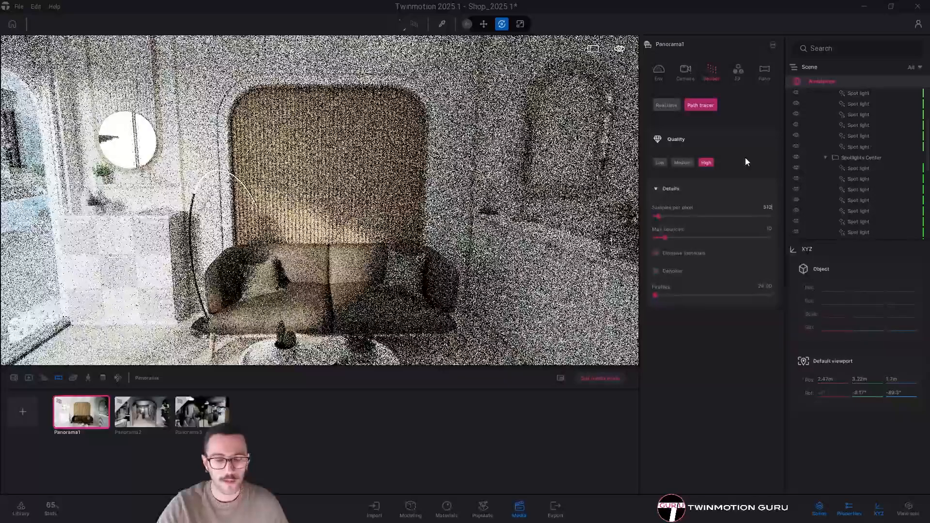
pyautogui.press('Return')
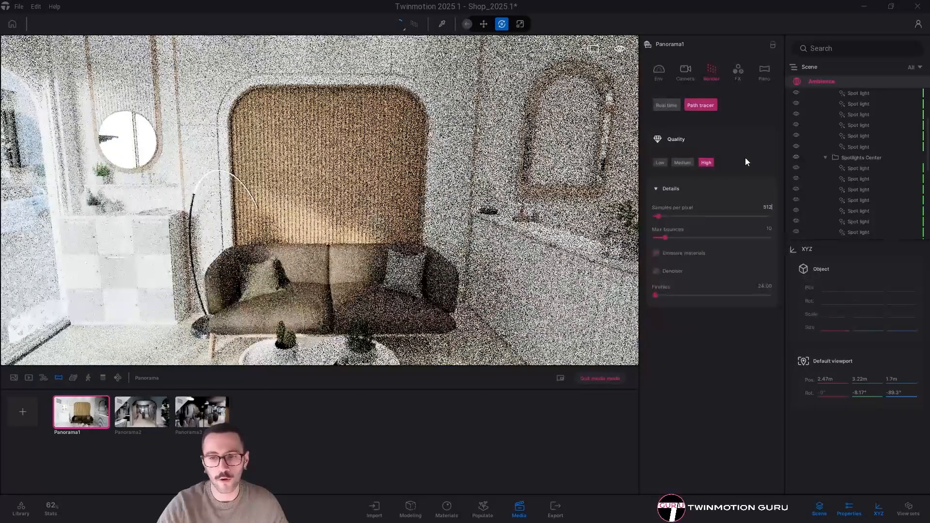
pyautogui.write('1024')
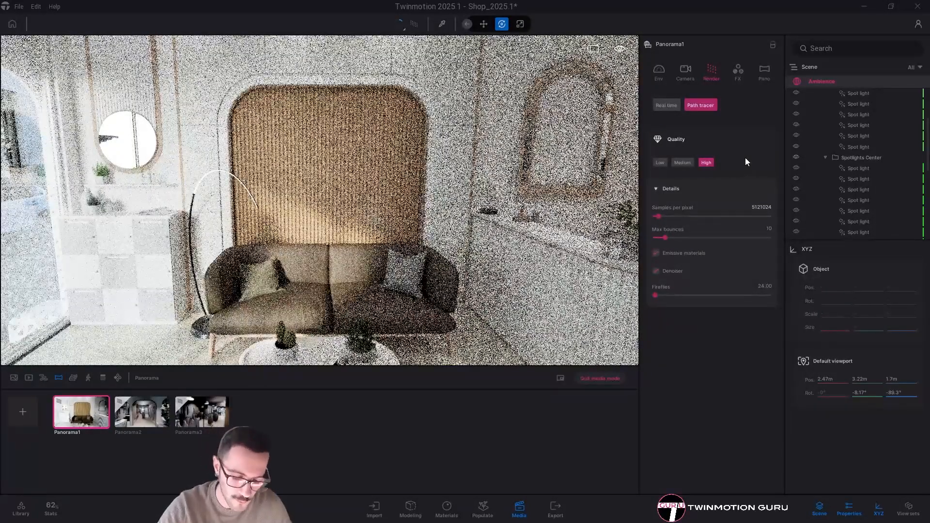
pyautogui.hotkey('ctrl', 'a')
pyautogui.write('1024')
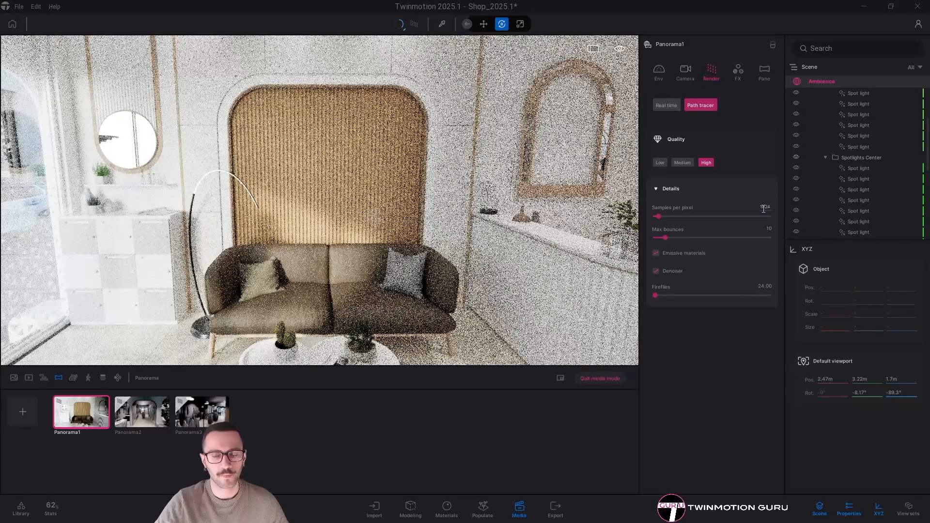
pyautogui.click(765, 72)
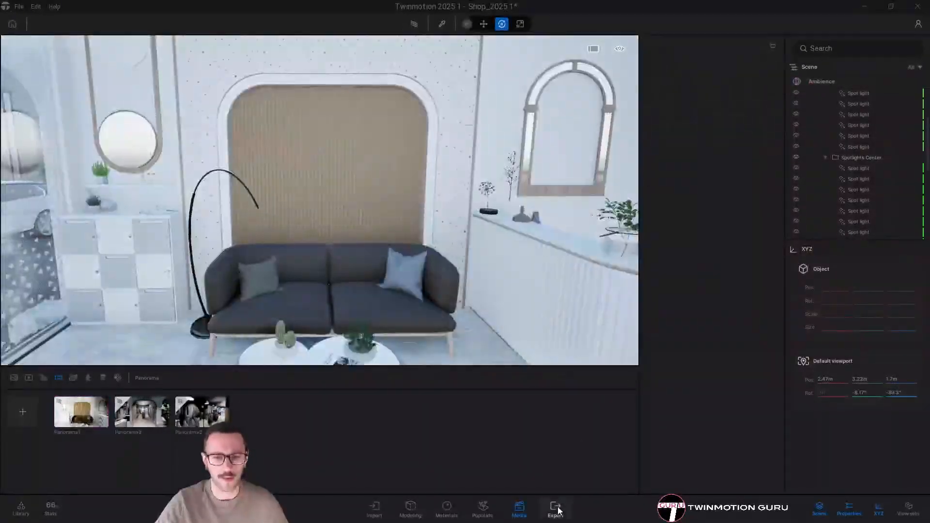
# Add Panorama1 to the local panorama export, expand the export details and set the 360 resolution to 8K
pyautogui.click(556, 509)
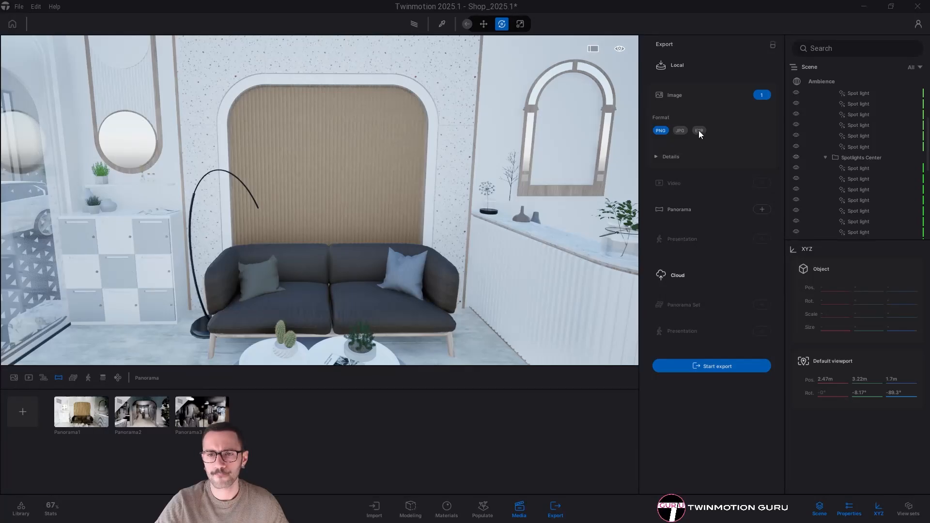
pyautogui.click(762, 209)
pyautogui.click(151, 241)
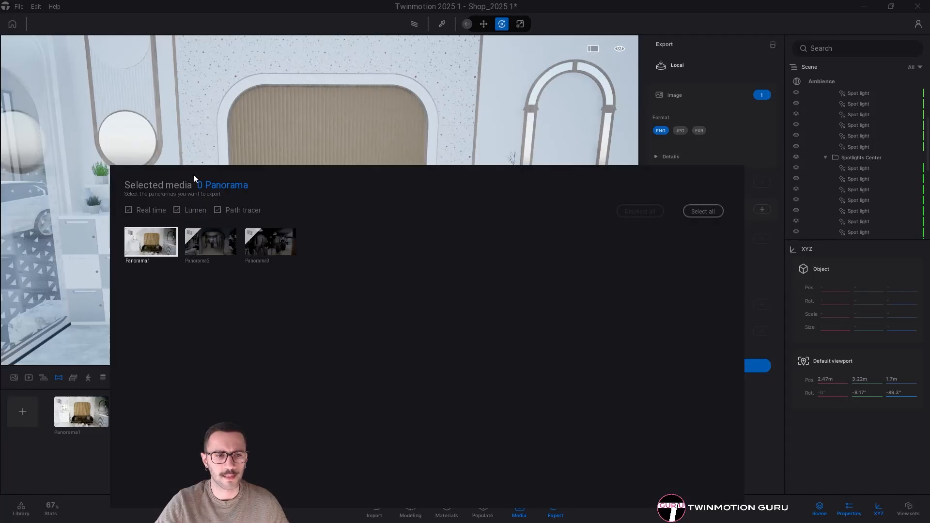
pyautogui.click(671, 266)
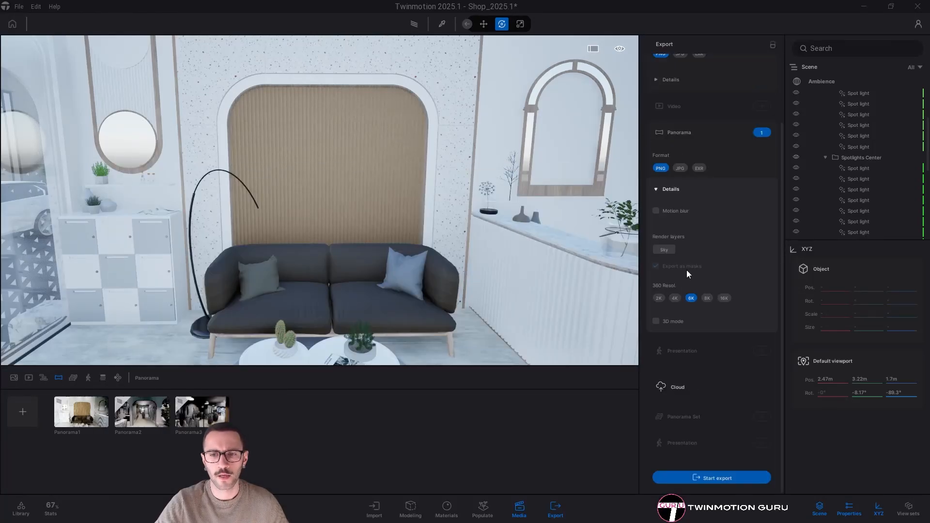
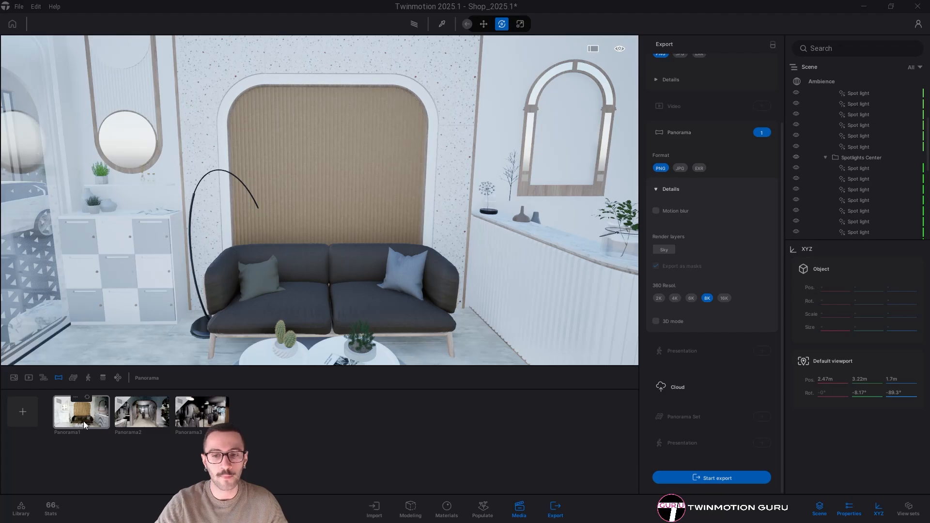
pyautogui.click(659, 298)
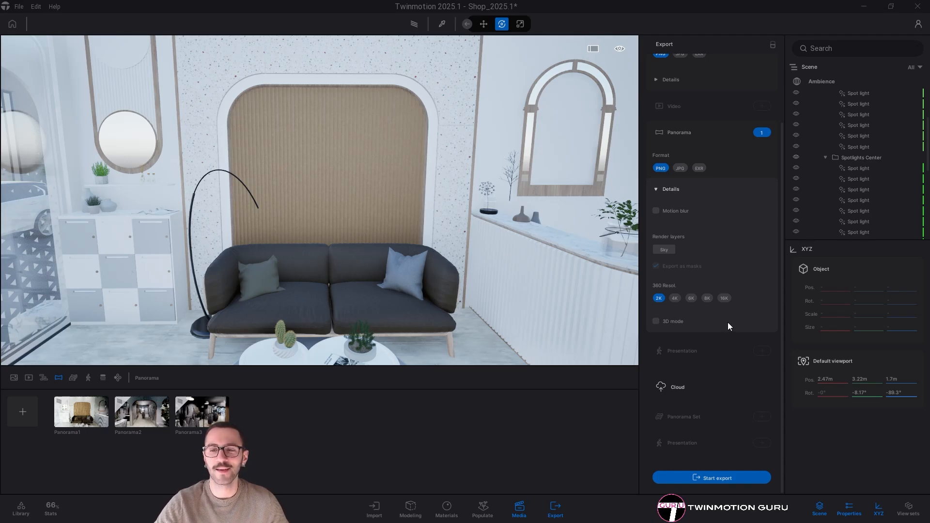
pyautogui.click(707, 298)
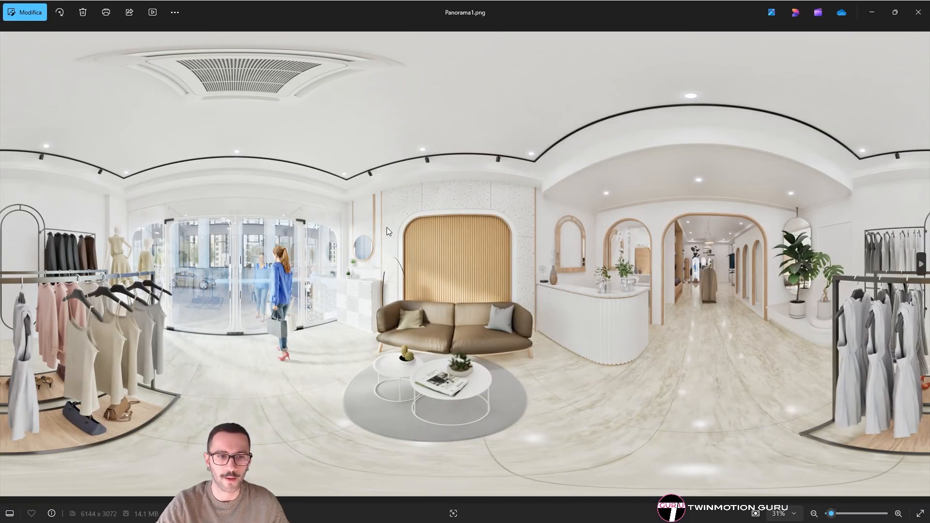
# Examine the exported Panorama1, Panorama2 and Panorama3 images in the photo viewer, comparing them with the regular still render
pyautogui.press('Right')
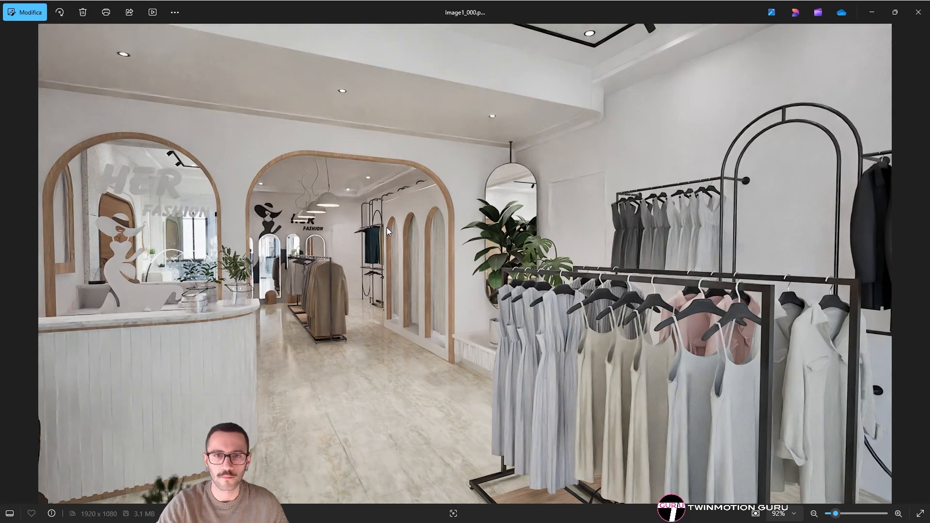
pyautogui.press('Left')
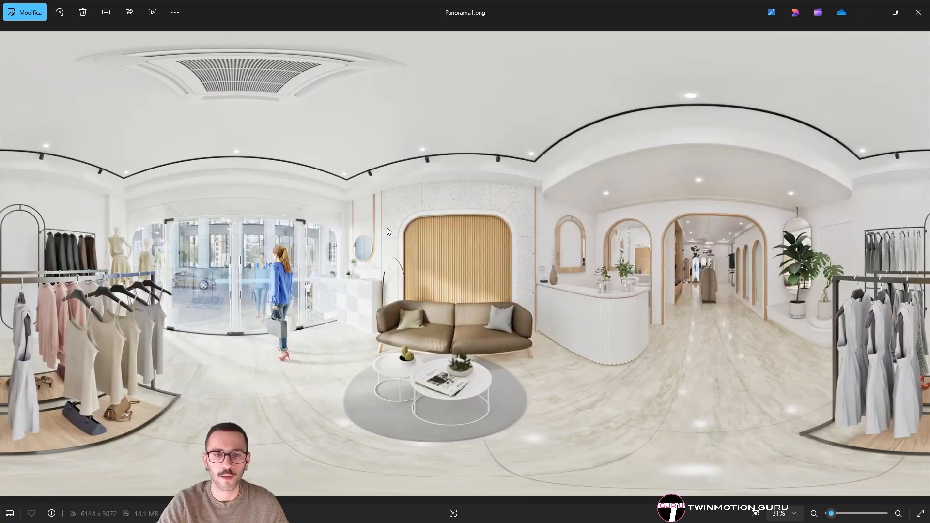
pyautogui.press('Right')
pyautogui.click(918, 12)
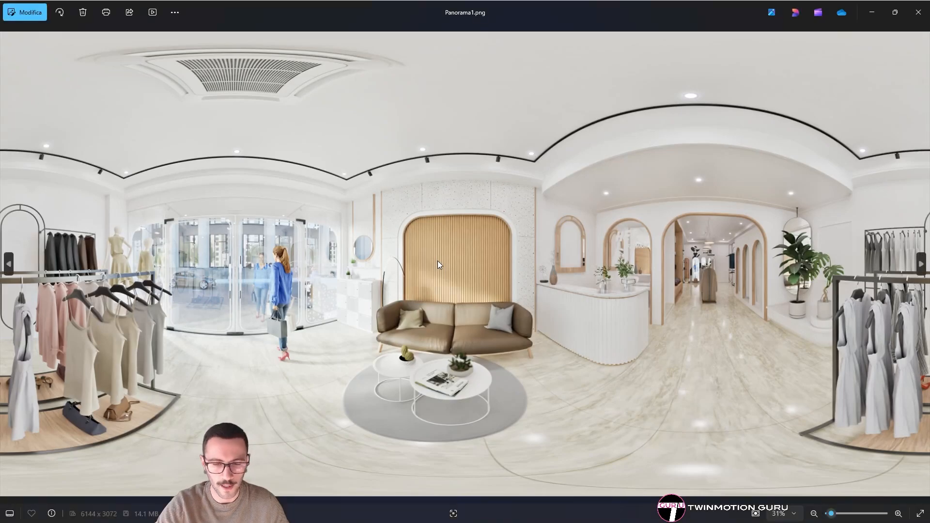
pyautogui.press('Right')
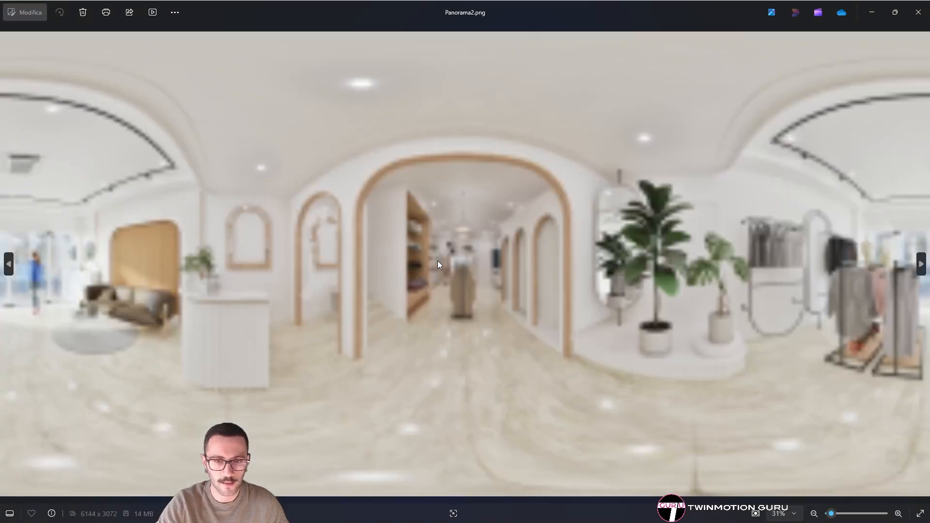
pyautogui.press('Right')
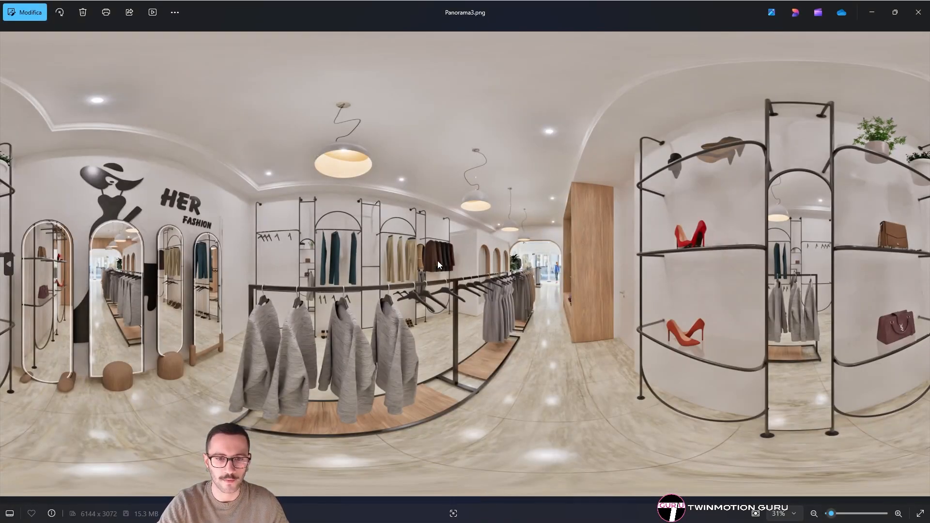
pyautogui.press('Left')
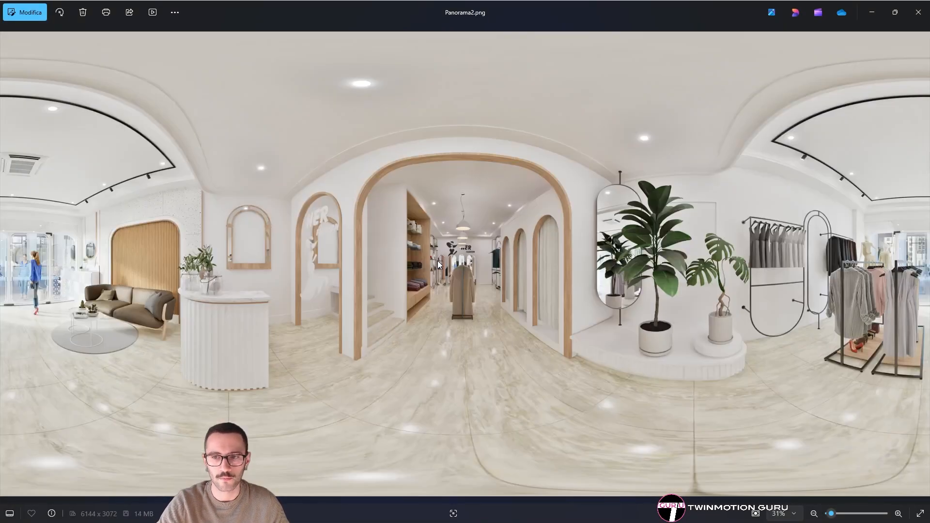
pyautogui.press('Right')
pyautogui.press('Left')
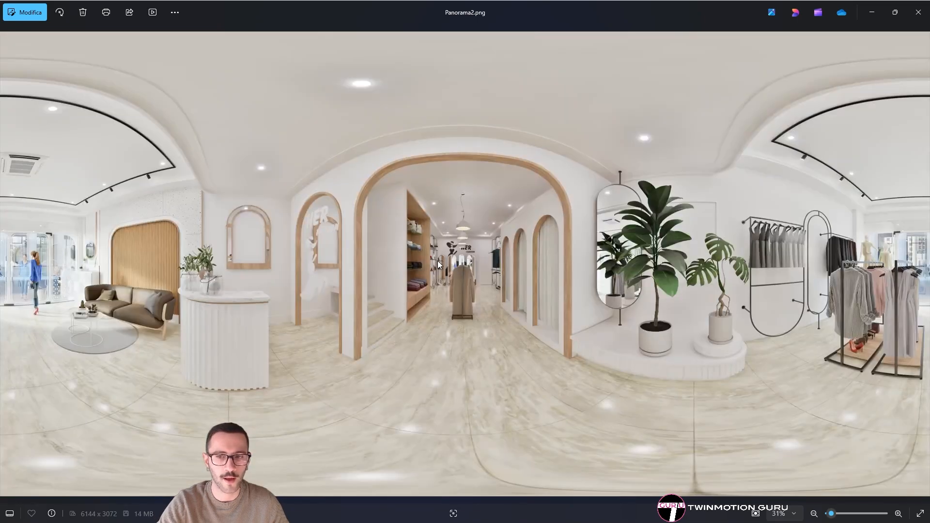
pyautogui.press('Left')
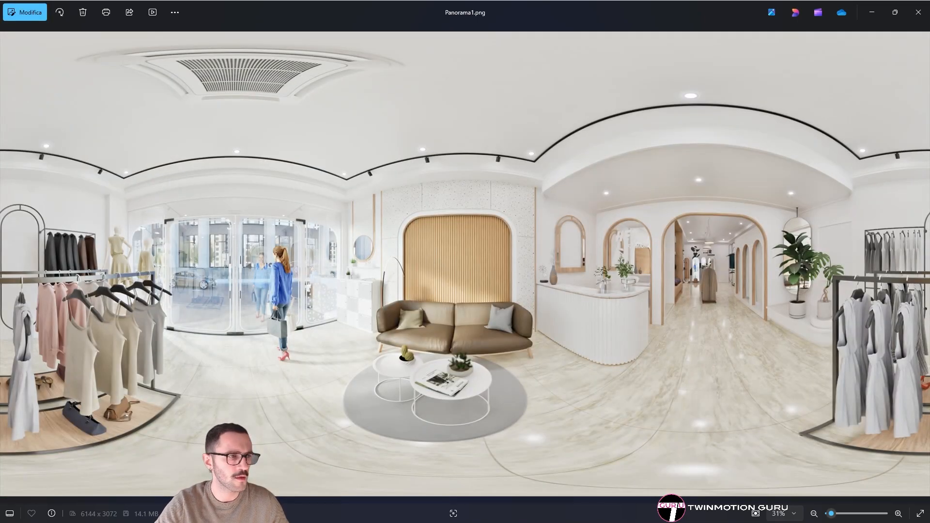
# Check the pixel dimensions of Panorama1.png in its file properties and move the folder window out of the way
pyautogui.hotkey('alt', 'Tab')
pyautogui.hotkey('alt', 'Return')
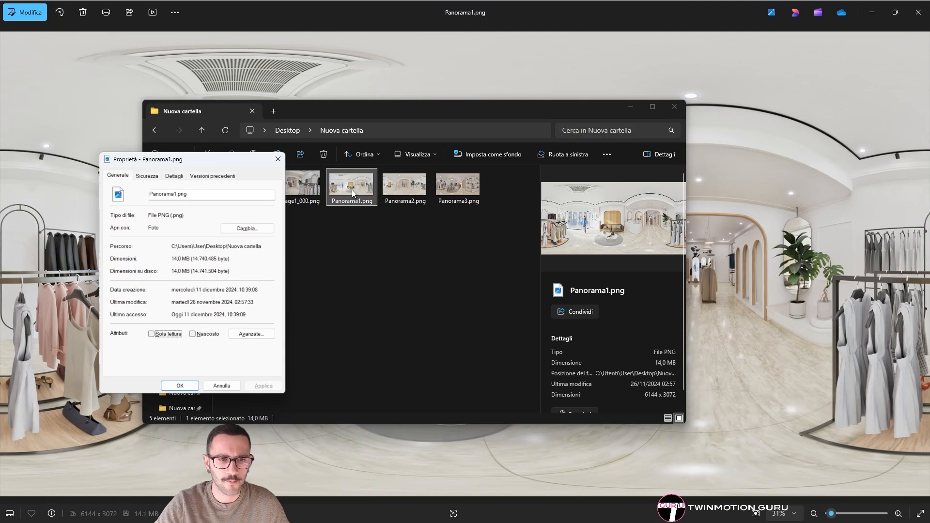
pyautogui.click(174, 177)
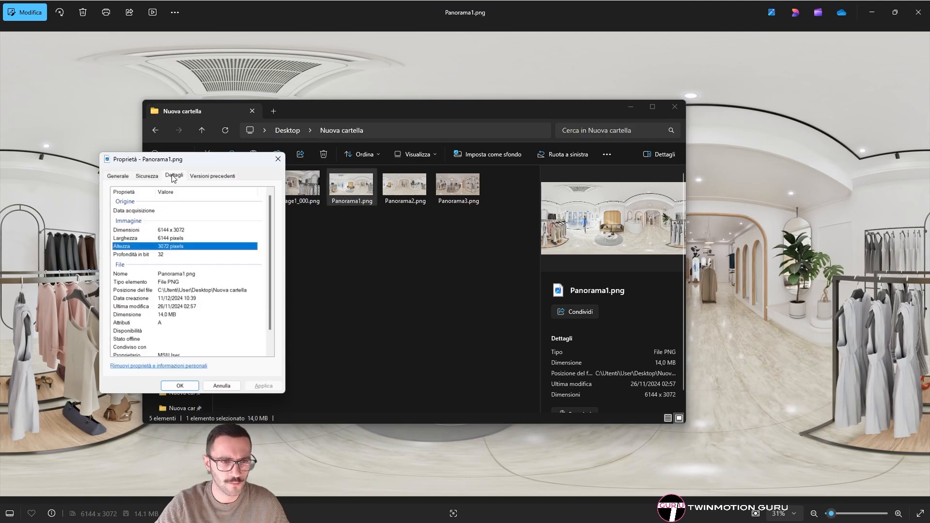
pyautogui.click(176, 230)
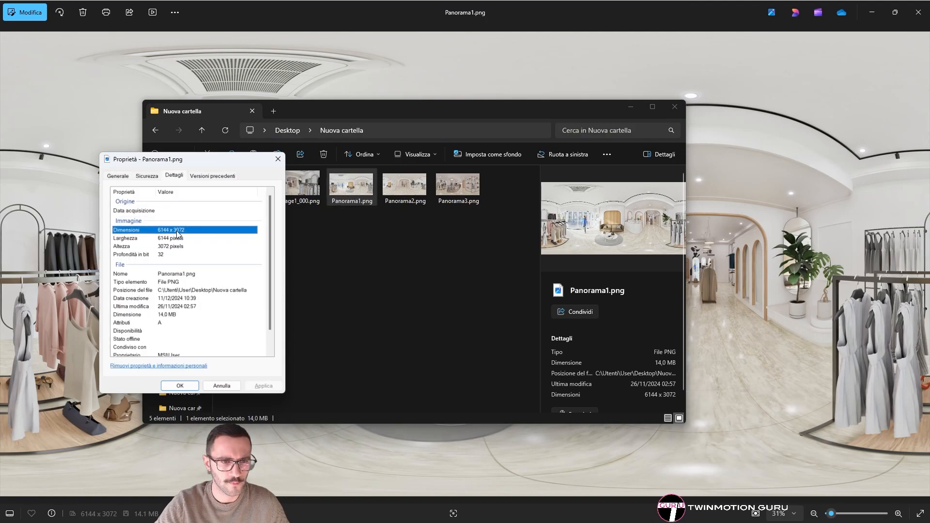
pyautogui.click(118, 176)
pyautogui.press('Escape')
pyautogui.click(360, 264)
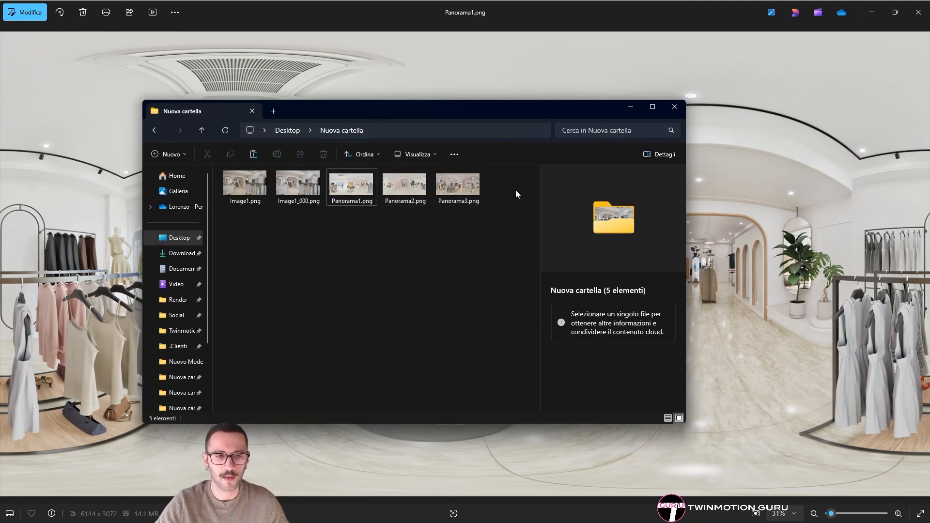
pyautogui.moveTo(312, 103); pyautogui.dragTo(0, 68)
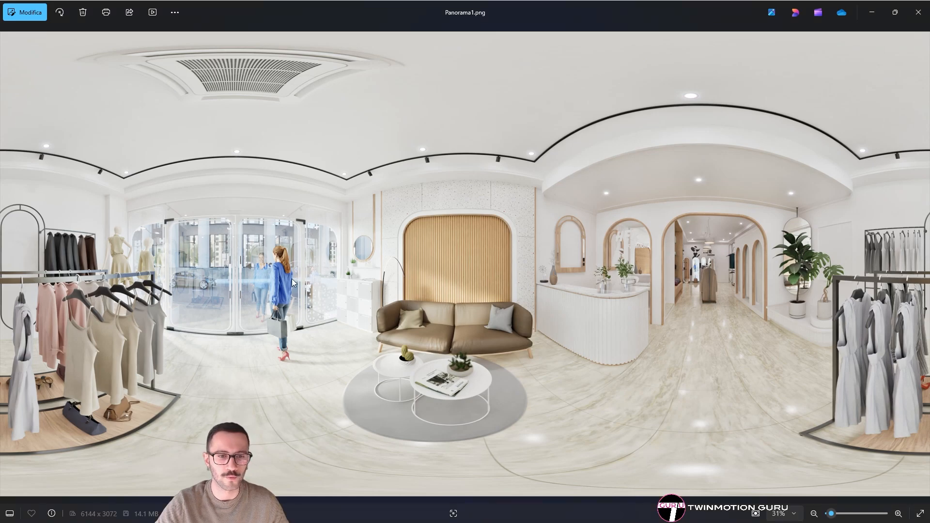
pyautogui.press('Right')
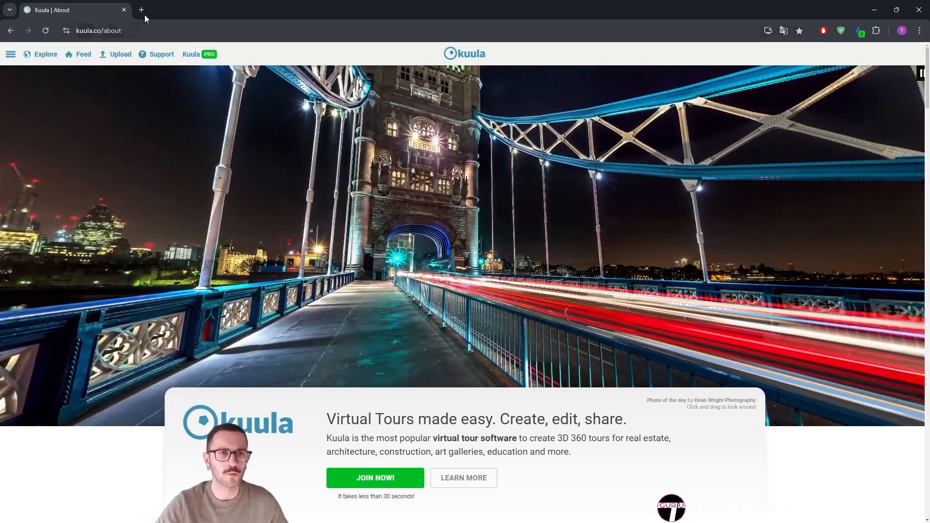
# In a new browser tab, search for momento 360, look at the Momento360 home page and close it
pyautogui.click(143, 10)
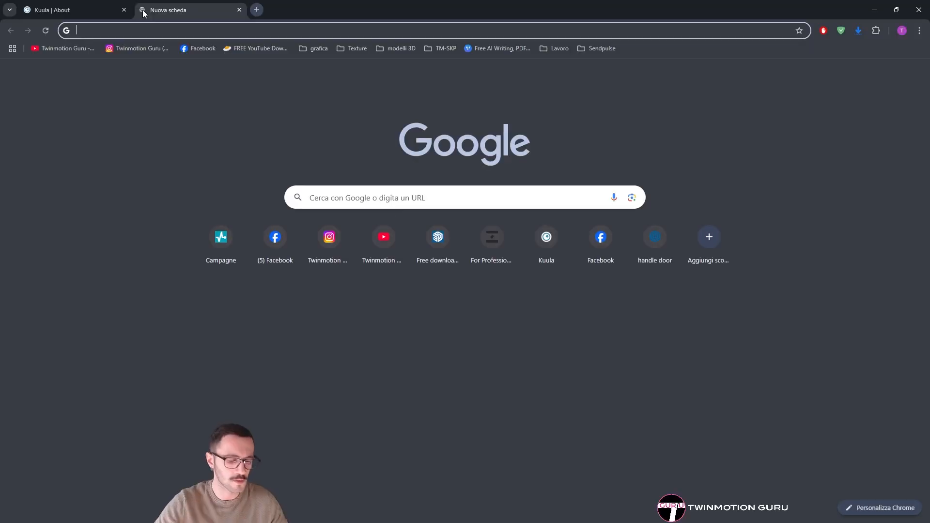
pyautogui.write('momento 360')
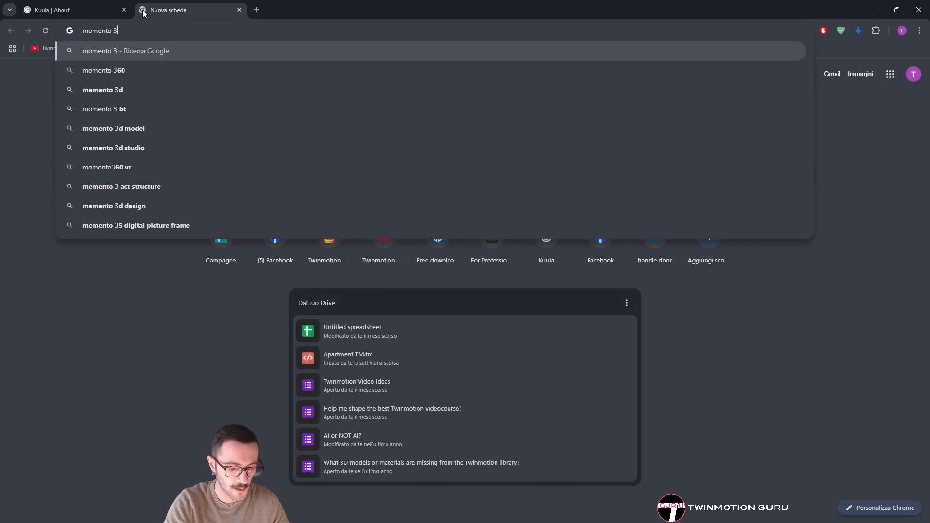
pyautogui.press('Return')
pyautogui.click(228, 151)
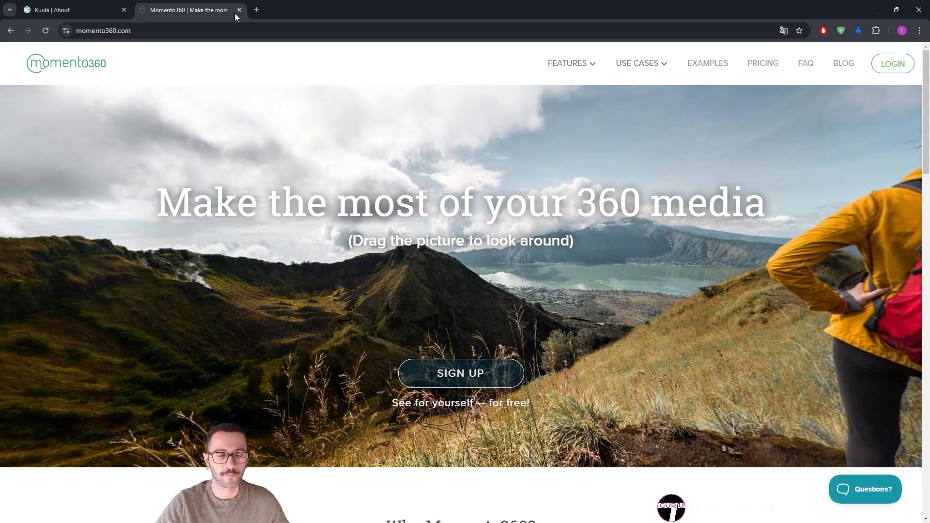
pyautogui.middleClick(205, 11)
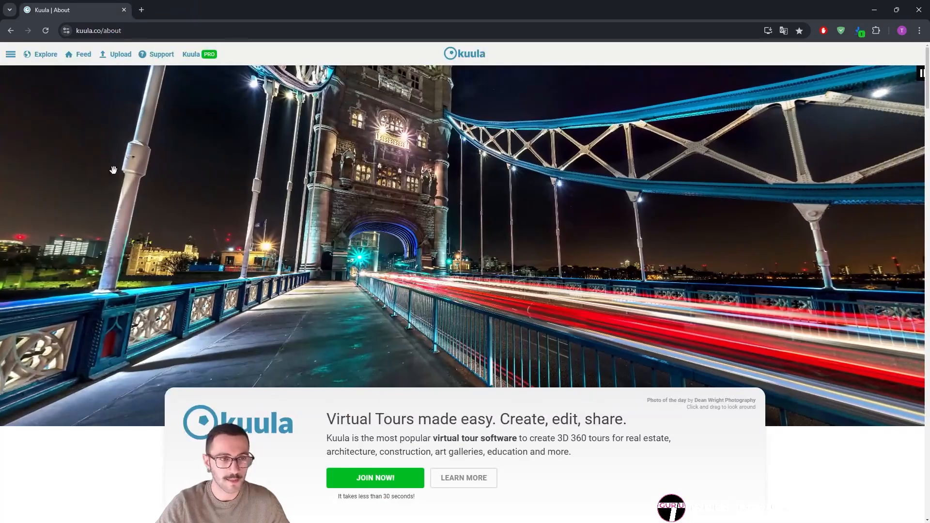
# Create a new virtual tour from My Tours in Kuula and upload Panorama1.png, Panorama2.png and Panorama3.png from Nuova cartella
pyautogui.click(10, 53)
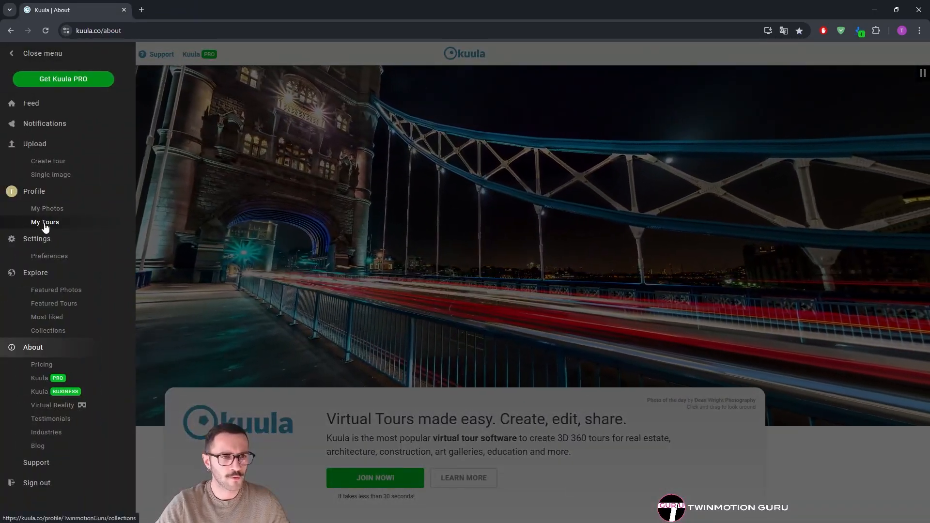
pyautogui.click(45, 223)
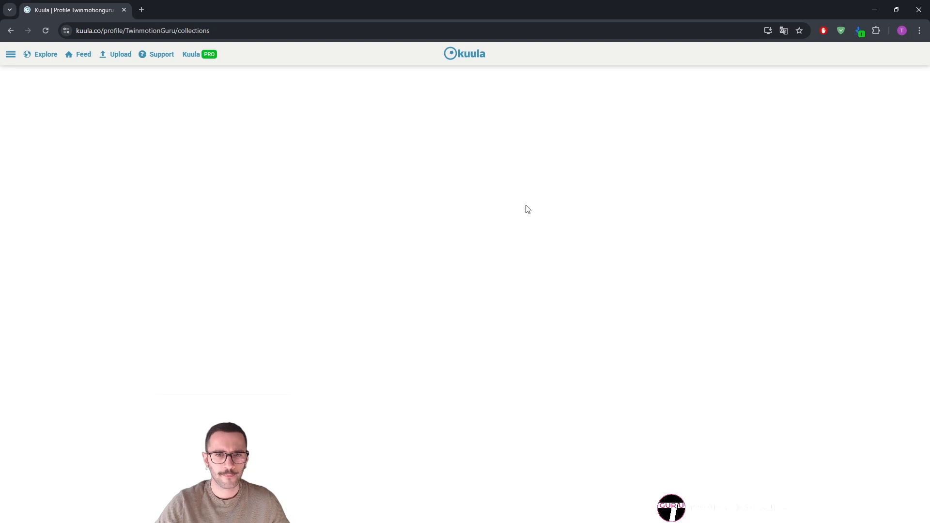
pyautogui.click(663, 220)
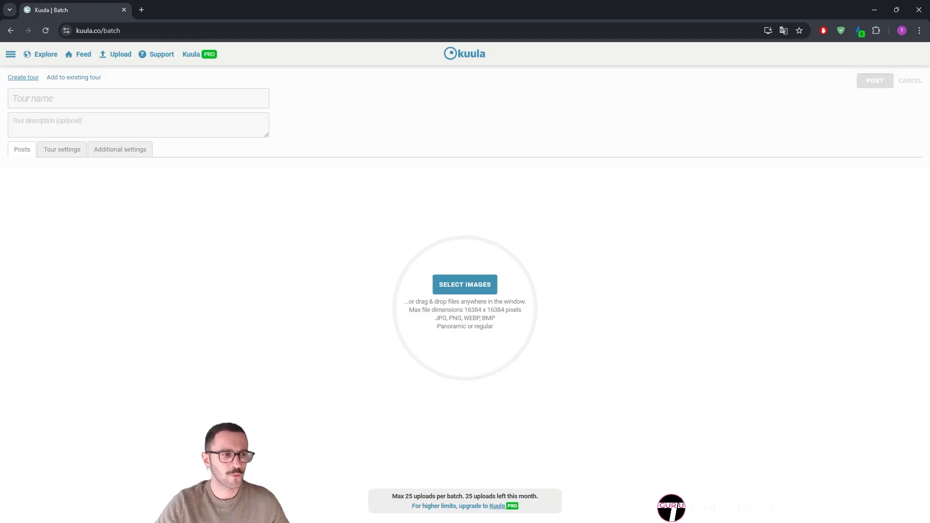
pyautogui.moveTo(0, 150); pyautogui.dragTo(799, 213)
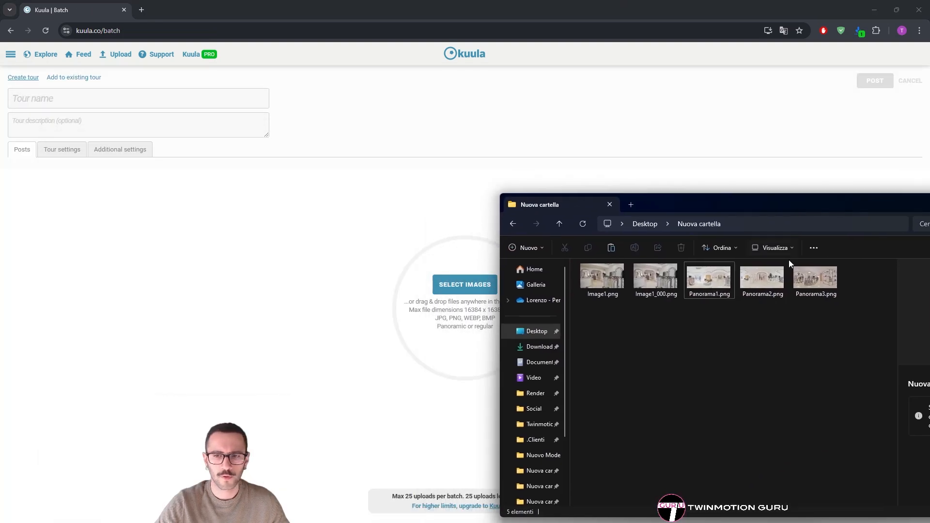
pyautogui.moveTo(774, 316); pyautogui.dragTo(438, 285)
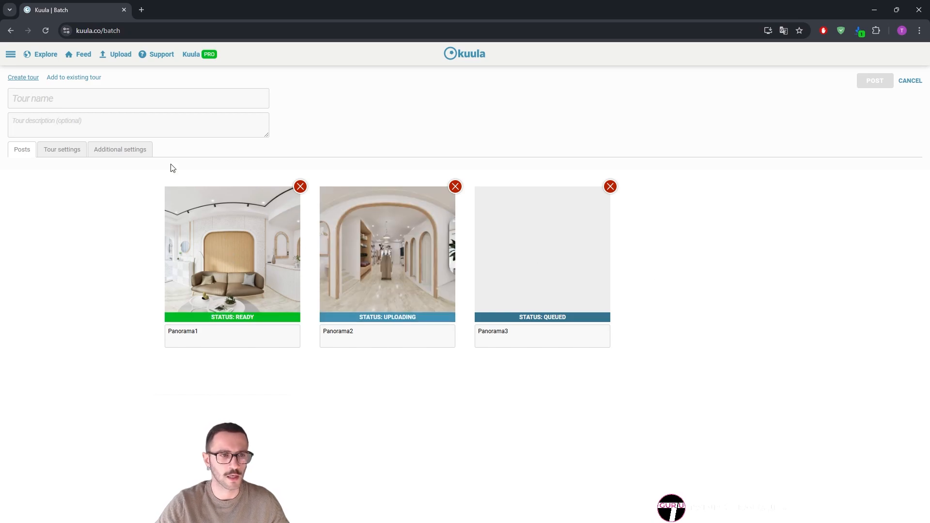
# Try to post the uploaded panoramas as a tour named "Twinmotion Guru Virtual Tour"
pyautogui.click(51, 99)
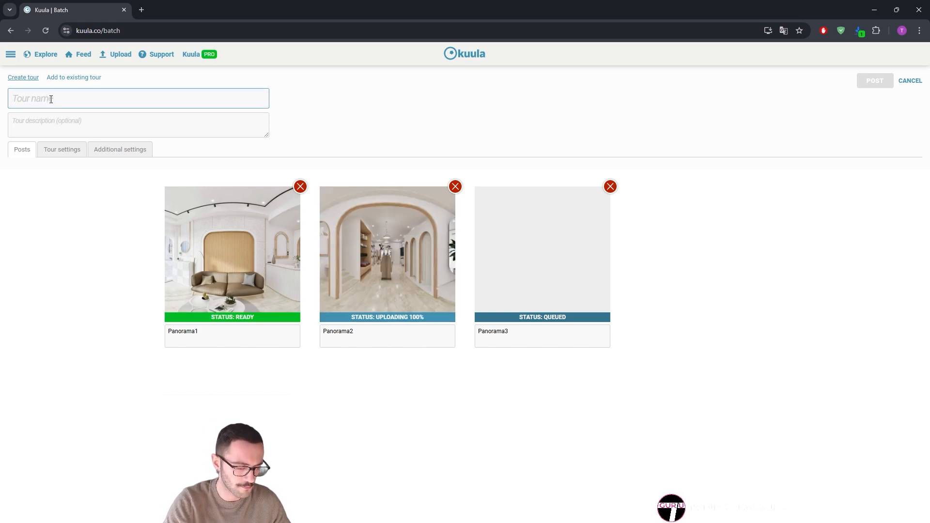
pyautogui.write('Twinmo')
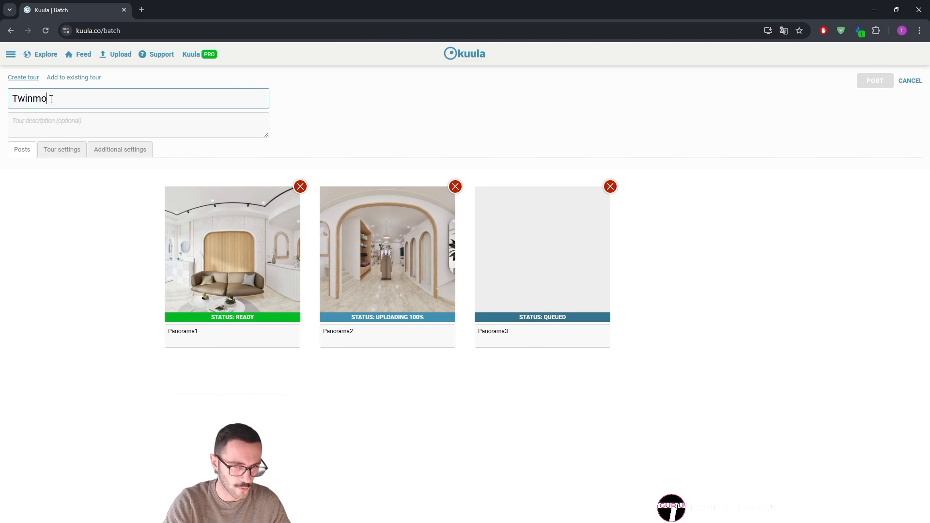
pyautogui.write('tion G')
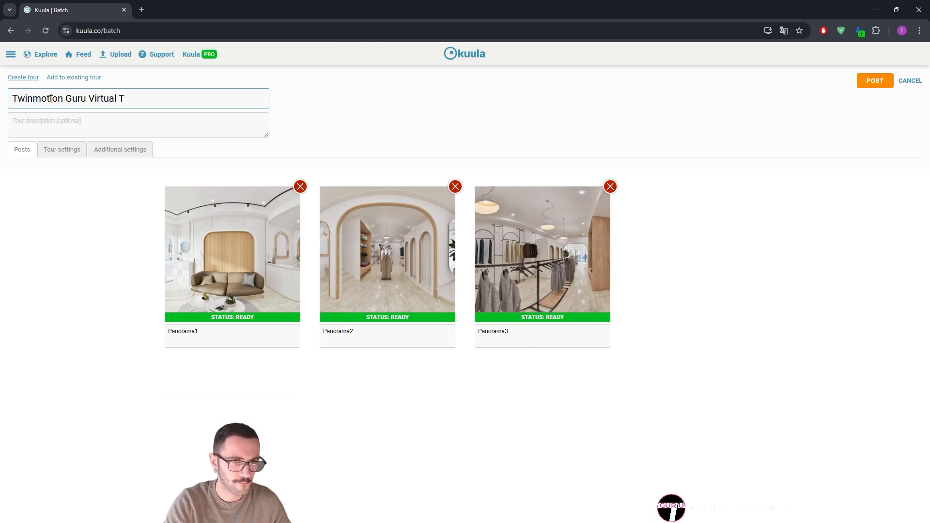
pyautogui.write('ur')
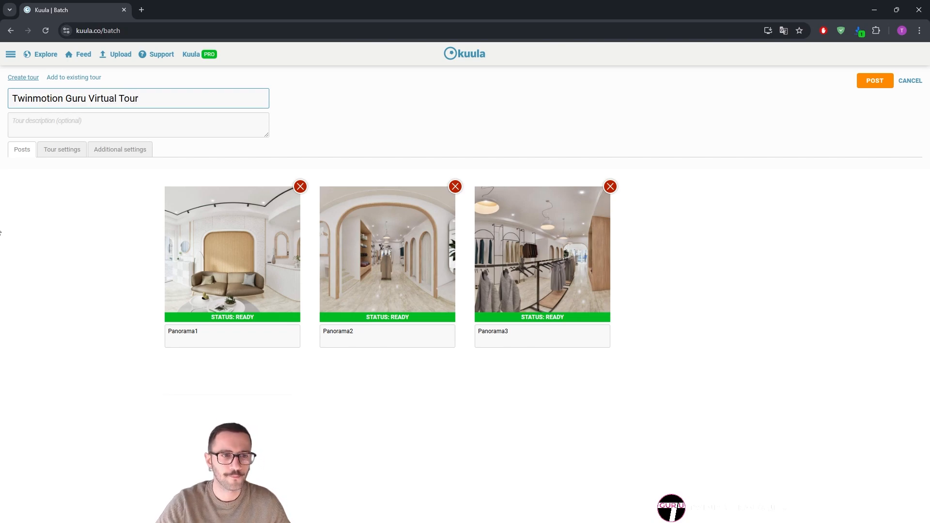
pyautogui.click(41, 245)
pyautogui.click(885, 80)
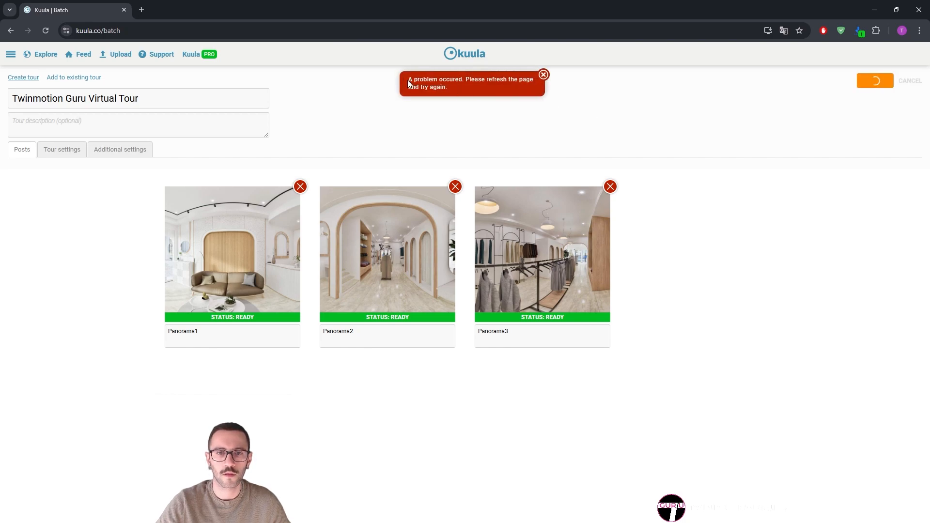
# Reload the batch upload page and upload Panorama1.png, Panorama2.png and Panorama3.png again from Nuova cartella on the Desktop
pyautogui.tripleClick(142, 98)
pyautogui.click(45, 31)
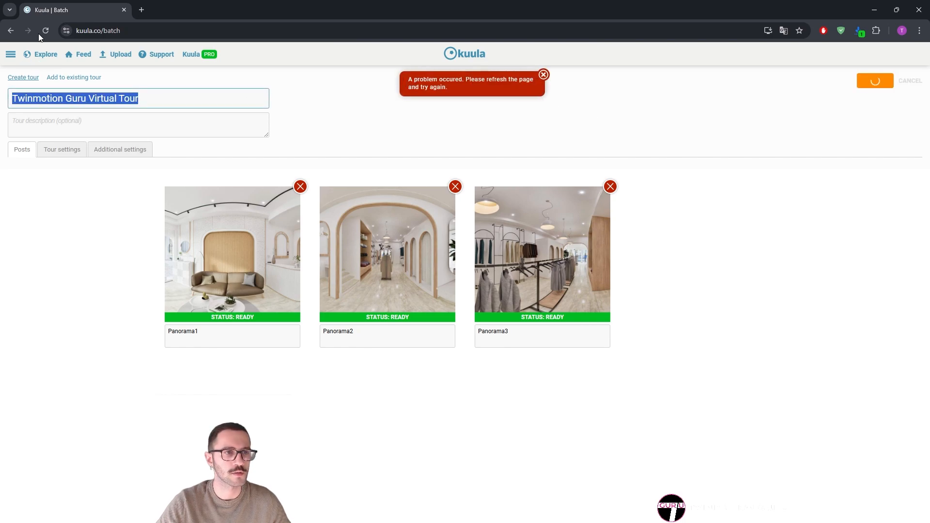
pyautogui.click(452, 287)
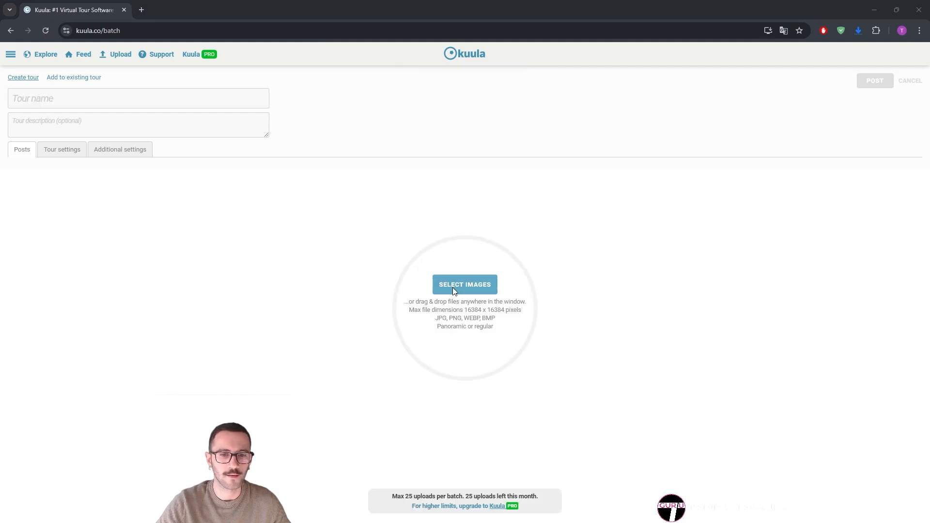
pyautogui.click(34, 131)
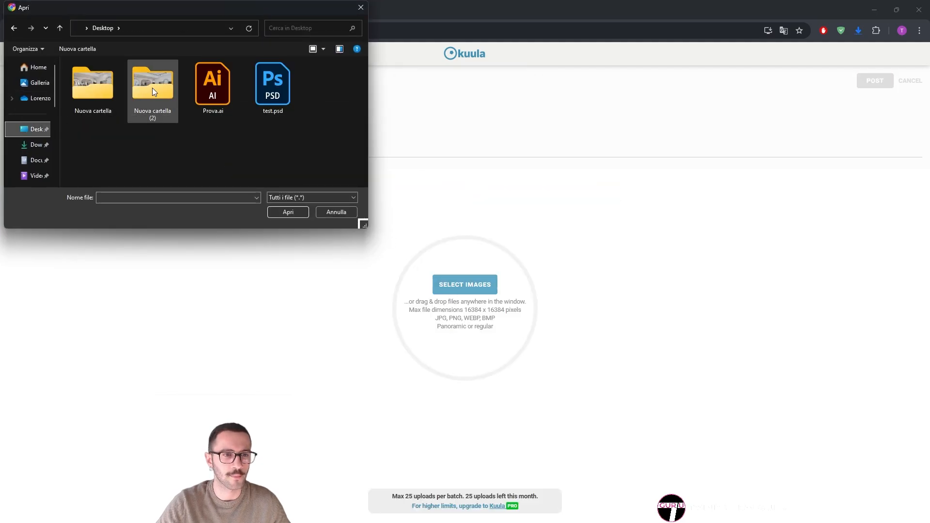
pyautogui.doubleClick(91, 86)
pyautogui.click(211, 99)
pyautogui.keyDown('ctrl'); pyautogui.click(277, 104); pyautogui.keyUp('ctrl')
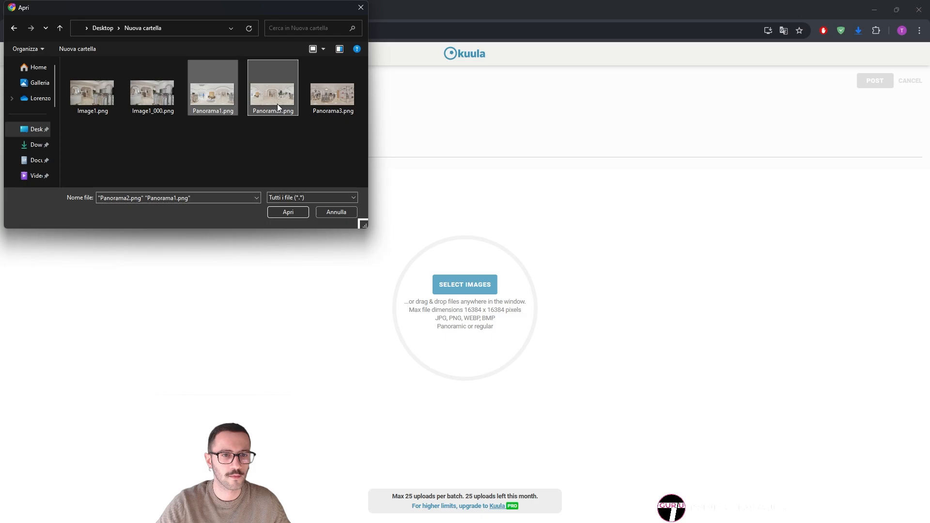
pyautogui.keyDown('ctrl'); pyautogui.click(334, 94); pyautogui.keyUp('ctrl')
pyautogui.click(303, 211)
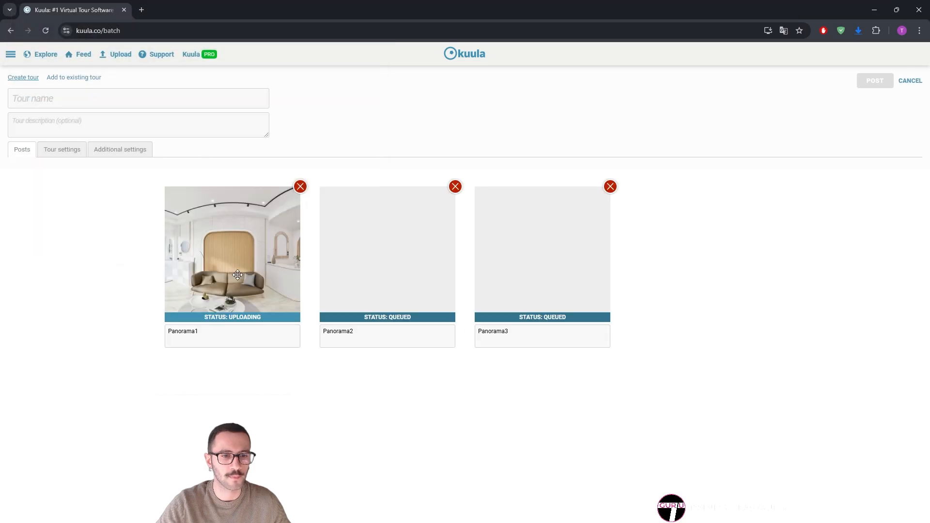
# Name the tour "Twinmotion Guru Virtual Tour" and post it once all three panoramas are uploaded
pyautogui.click(58, 100)
pyautogui.write('Twinmotion Guru Virtual Tour')
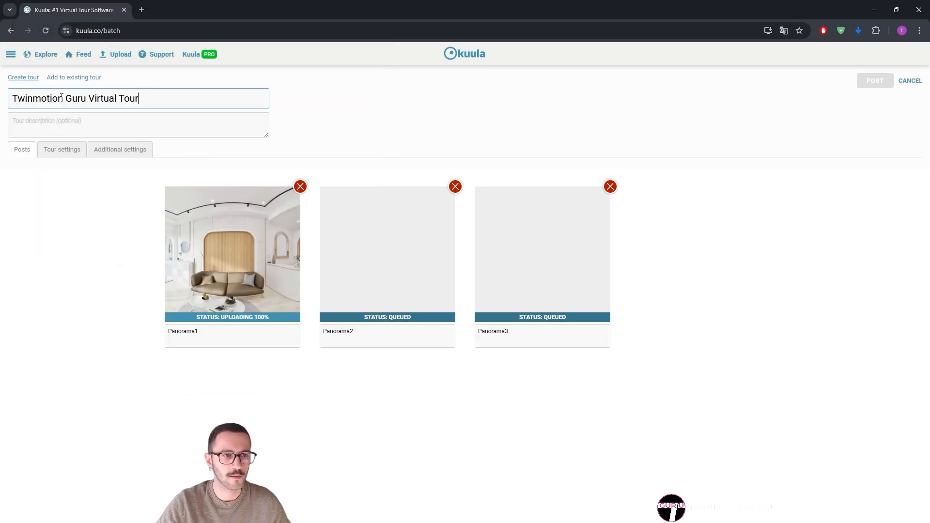
pyautogui.click(88, 263)
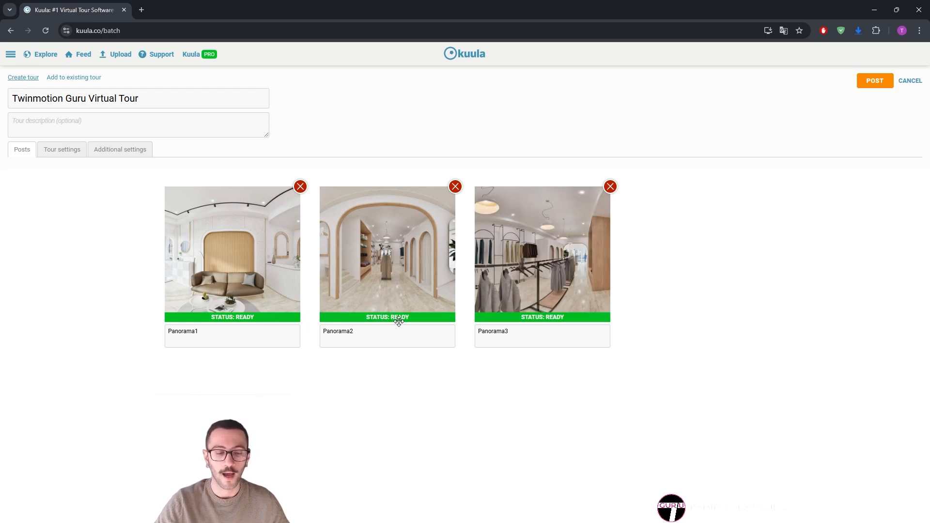
pyautogui.click(880, 85)
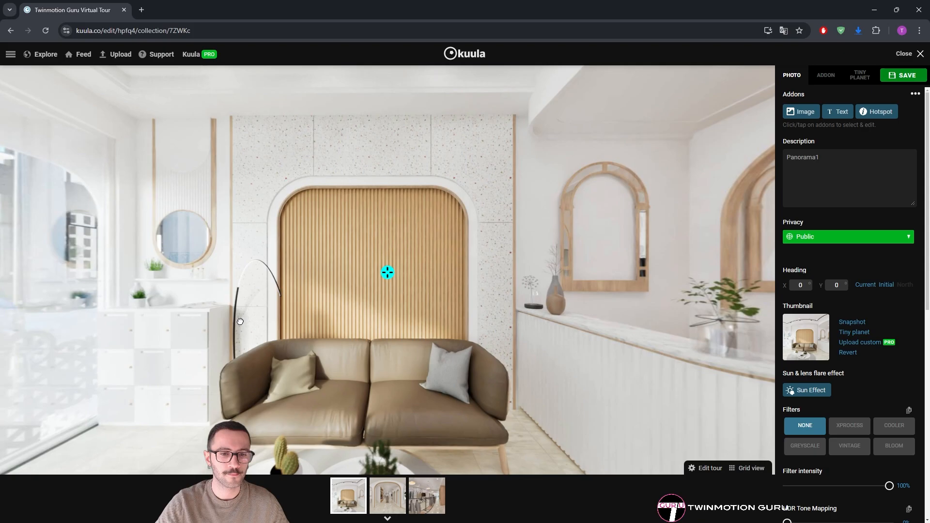
# Look around the Panorama1 and Panorama2 scenes of the posted tour
pyautogui.moveTo(240, 322); pyautogui.dragTo(467, 347)
pyautogui.click(389, 495)
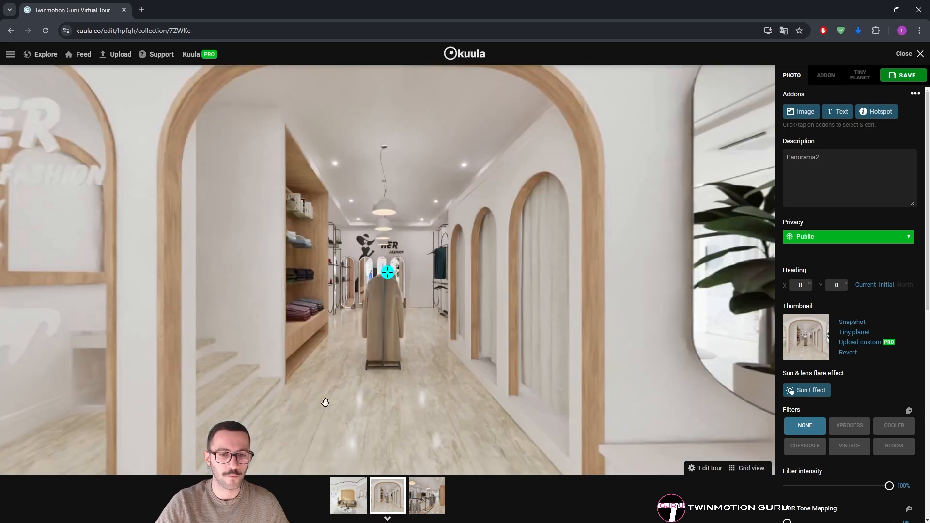
pyautogui.moveTo(325, 403); pyautogui.dragTo(266, 303)
pyautogui.moveTo(458, 301); pyautogui.dragTo(214, 267)
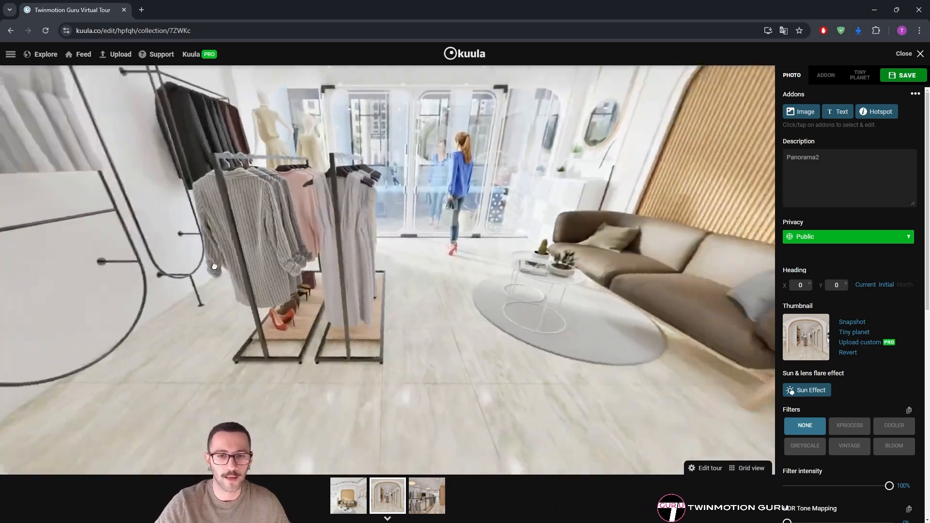
# Open the Panorama3 scene and examine its logo wall, arched mirrors and hanging clothes, including a closer view of the trousers
pyautogui.click(427, 495)
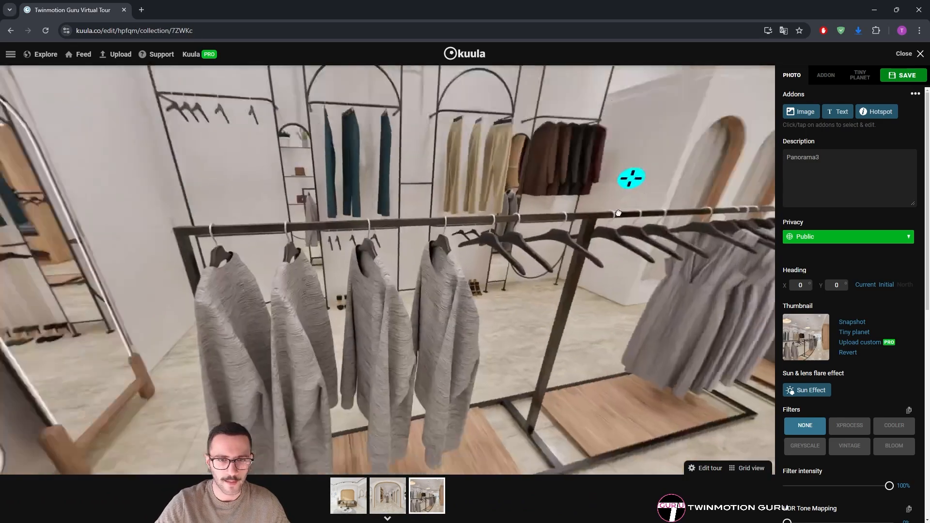
pyautogui.moveTo(619, 213); pyautogui.dragTo(741, 316)
pyautogui.moveTo(510, 272); pyautogui.dragTo(309, 309)
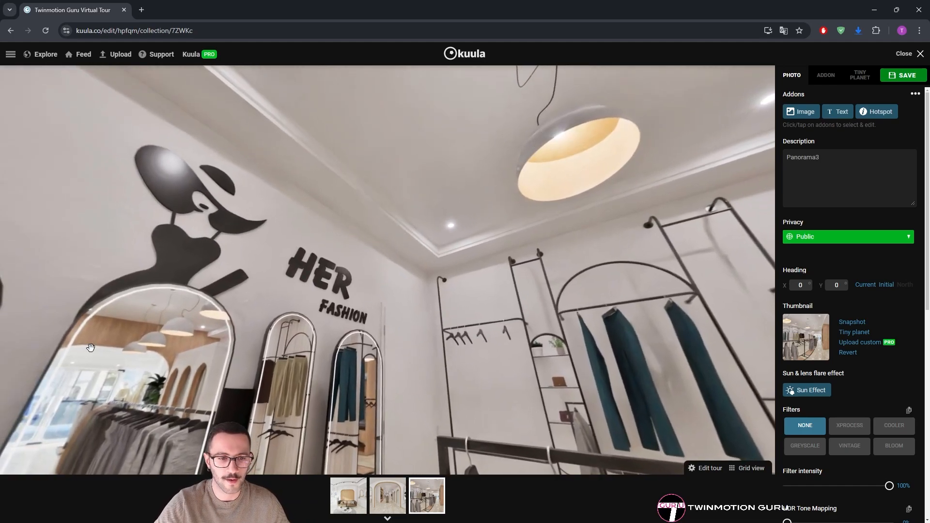
pyautogui.moveTo(222, 319); pyautogui.dragTo(347, 285)
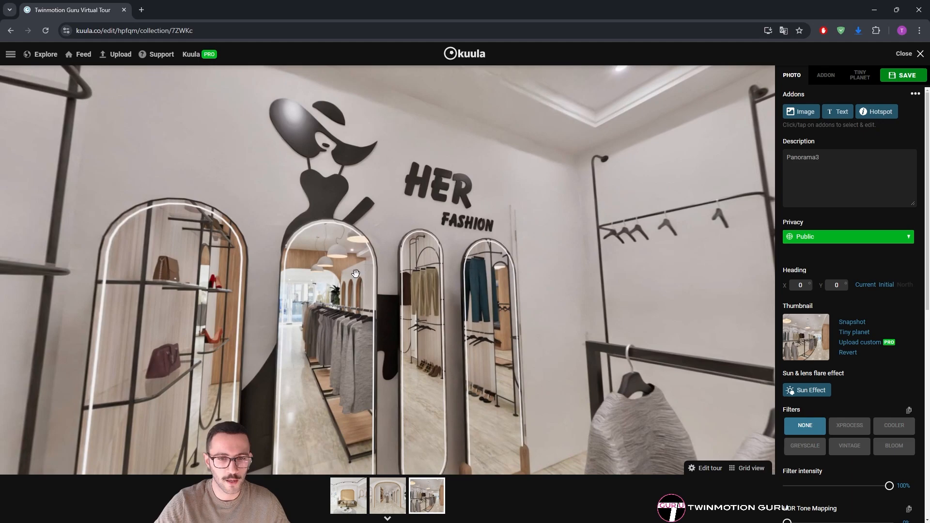
pyautogui.moveTo(466, 299); pyautogui.dragTo(410, 248)
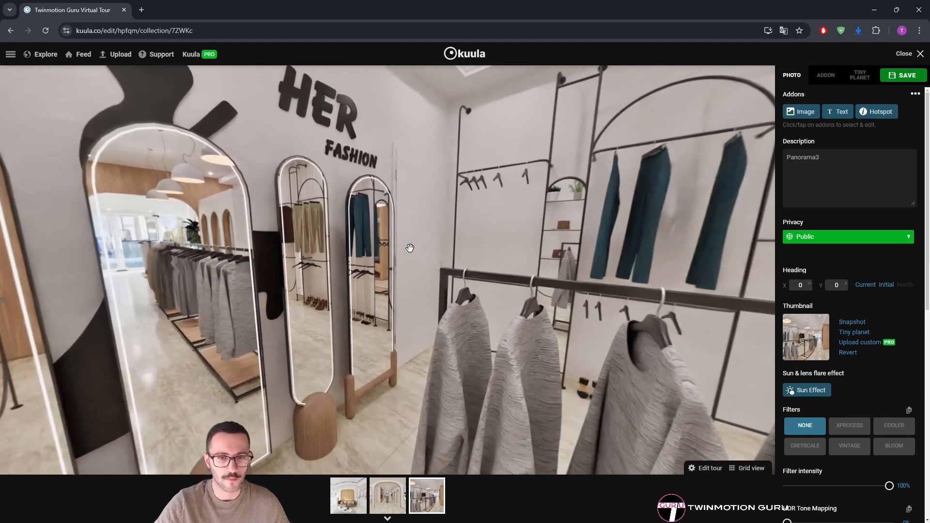
pyautogui.moveTo(564, 267); pyautogui.dragTo(119, 243)
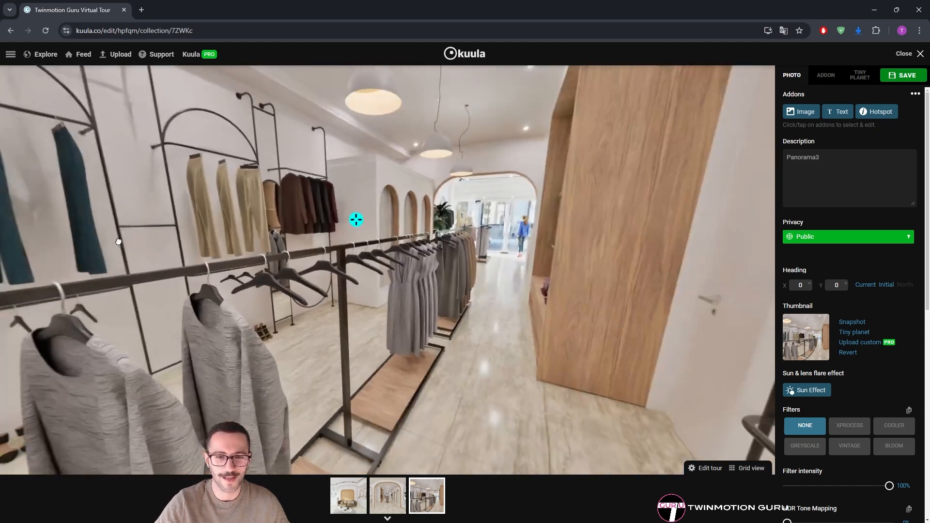
pyautogui.moveTo(443, 245); pyautogui.dragTo(611, 273)
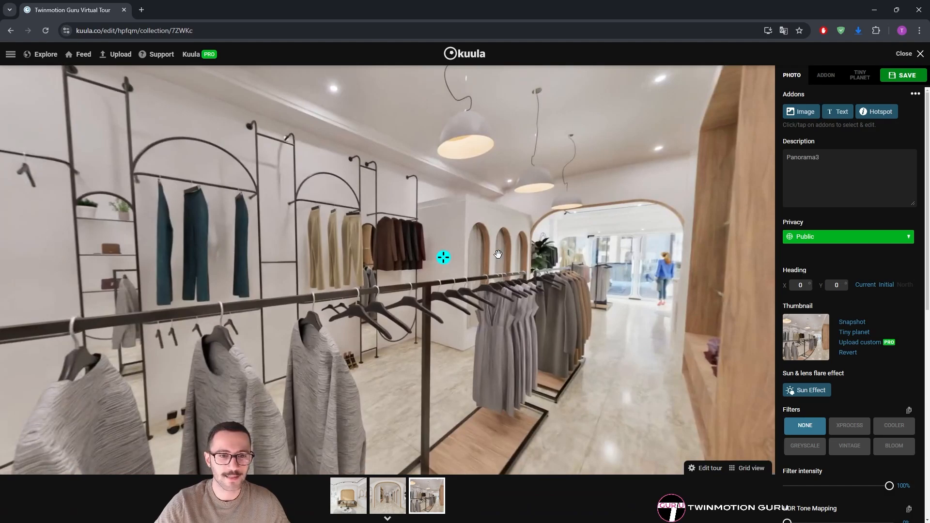
pyautogui.moveTo(498, 255); pyautogui.dragTo(474, 238)
pyautogui.moveTo(310, 233); pyautogui.dragTo(443, 210)
pyautogui.scroll(3, 396, 135)
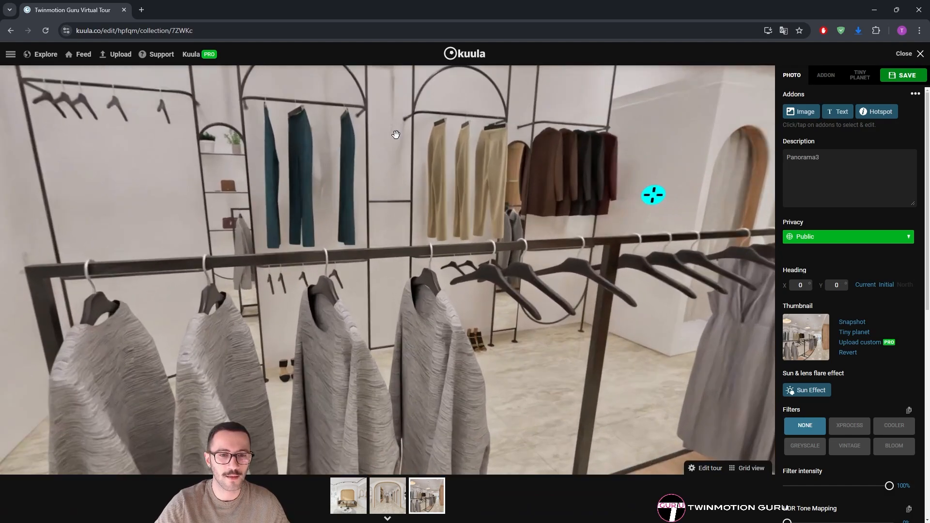
pyautogui.moveTo(396, 135); pyautogui.dragTo(398, 297)
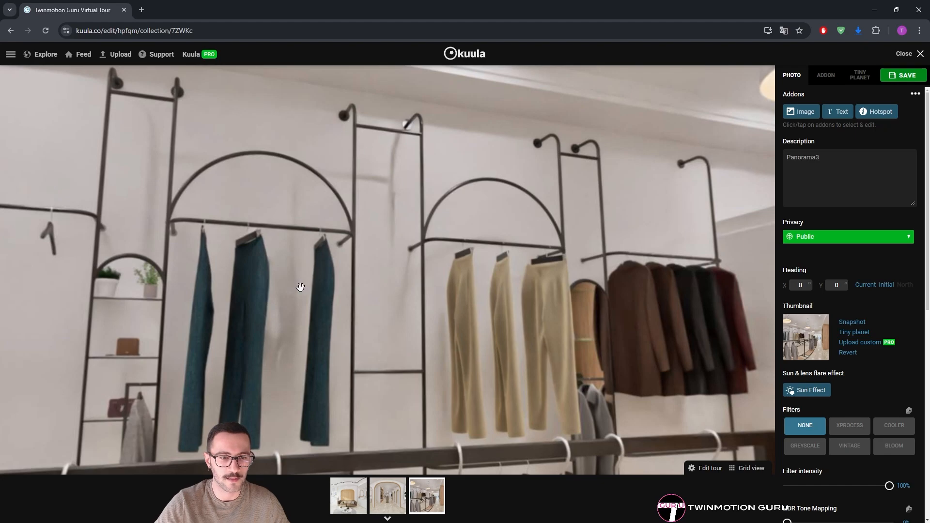
pyautogui.scroll(-5, 320, 313)
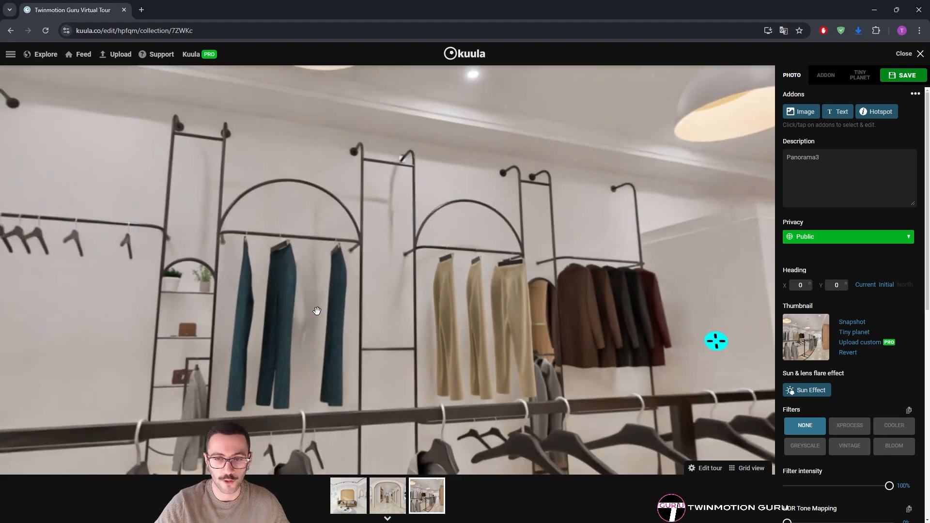
pyautogui.moveTo(506, 335); pyautogui.dragTo(370, 266)
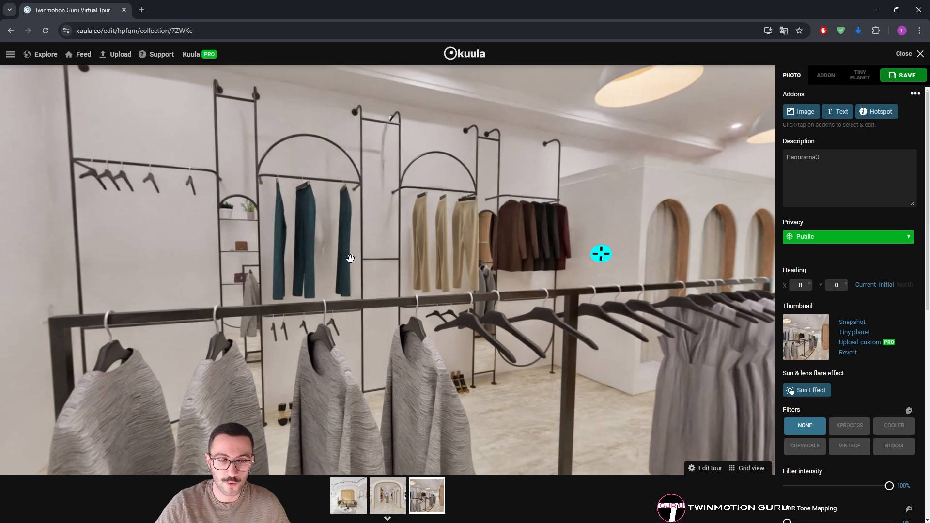
# Examine the Panorama3 scene along the clothes rail towards the shop entrance, including the ceiling lamps and wooden cabinet
pyautogui.moveTo(460, 274); pyautogui.dragTo(268, 275)
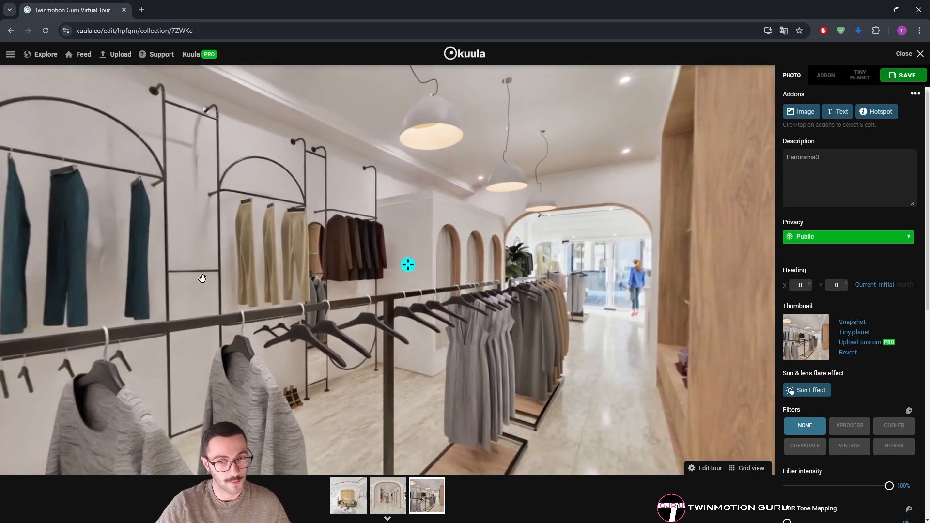
pyautogui.moveTo(473, 291); pyautogui.dragTo(208, 294)
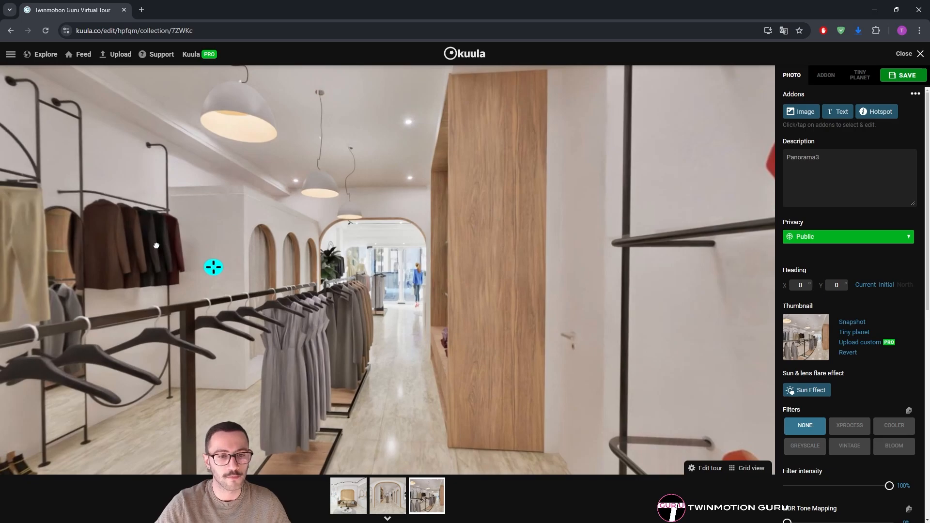
pyautogui.moveTo(156, 245); pyautogui.dragTo(177, 260)
pyautogui.moveTo(299, 265); pyautogui.dragTo(286, 265)
pyautogui.moveTo(249, 239); pyautogui.dragTo(280, 230)
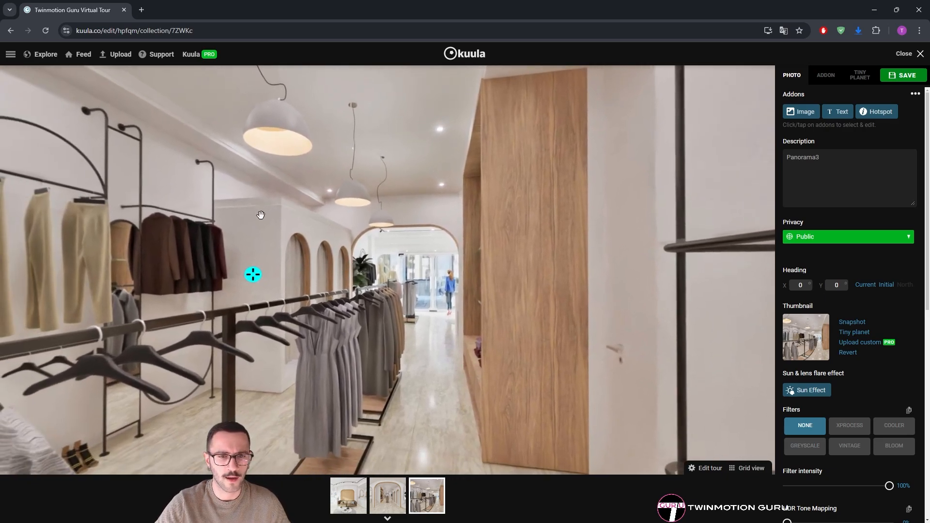
pyautogui.moveTo(490, 222); pyautogui.dragTo(485, 347)
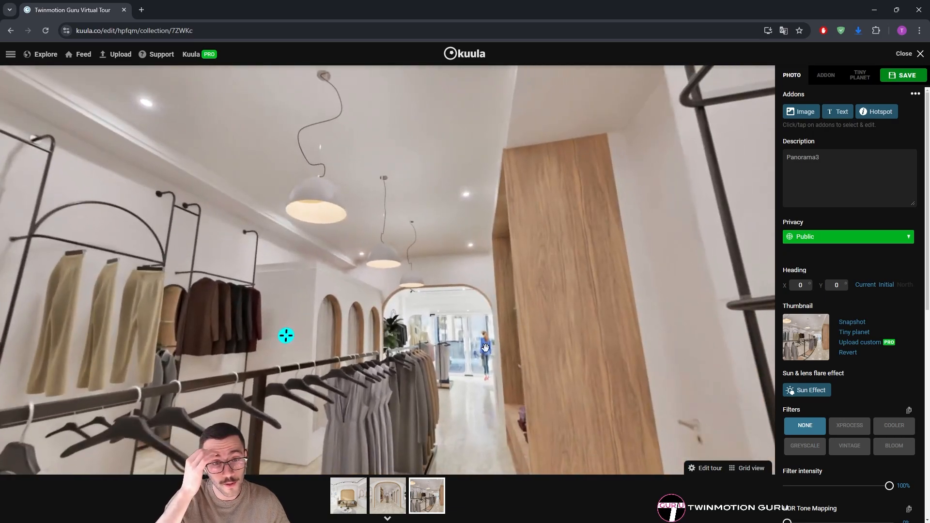
pyautogui.moveTo(241, 270); pyautogui.dragTo(147, 196)
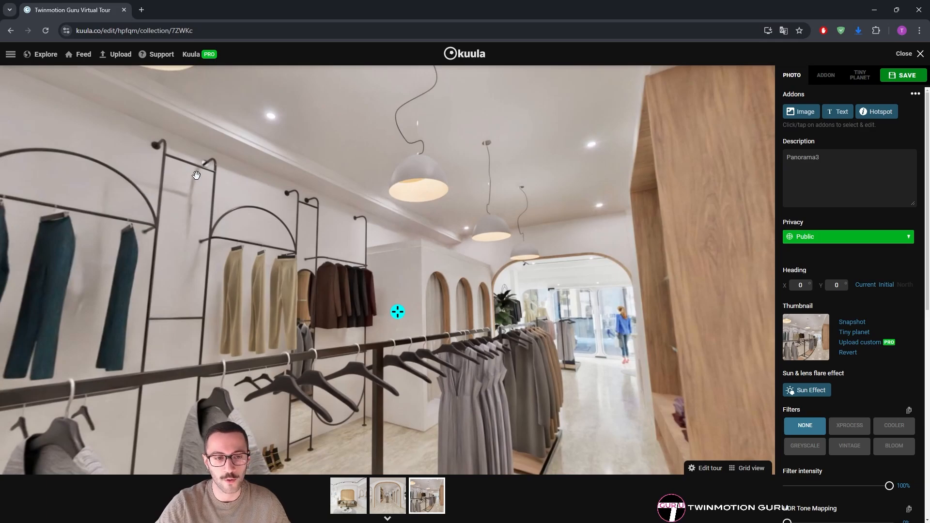
pyautogui.moveTo(195, 304); pyautogui.dragTo(319, 348)
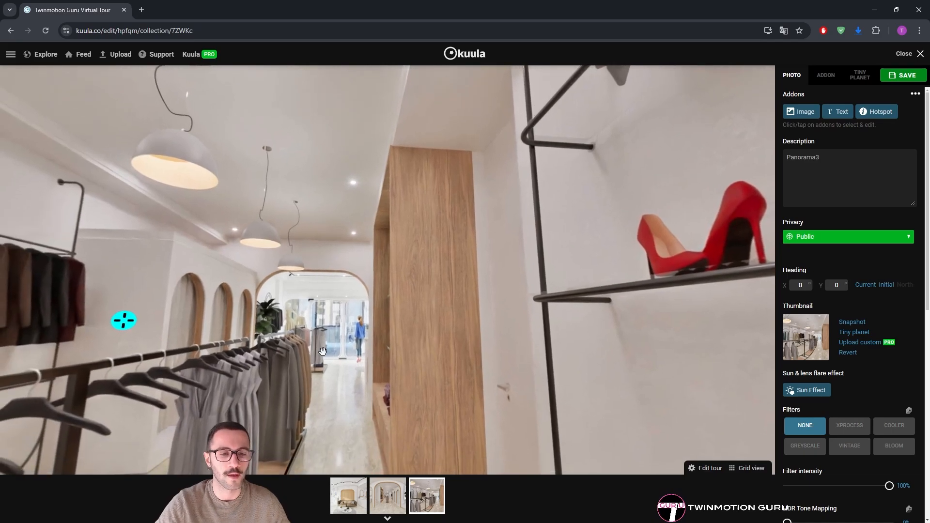
# Return to the Panorama2 scene and look around from the archway past the plants to the sofa and entrance
pyautogui.click(387, 494)
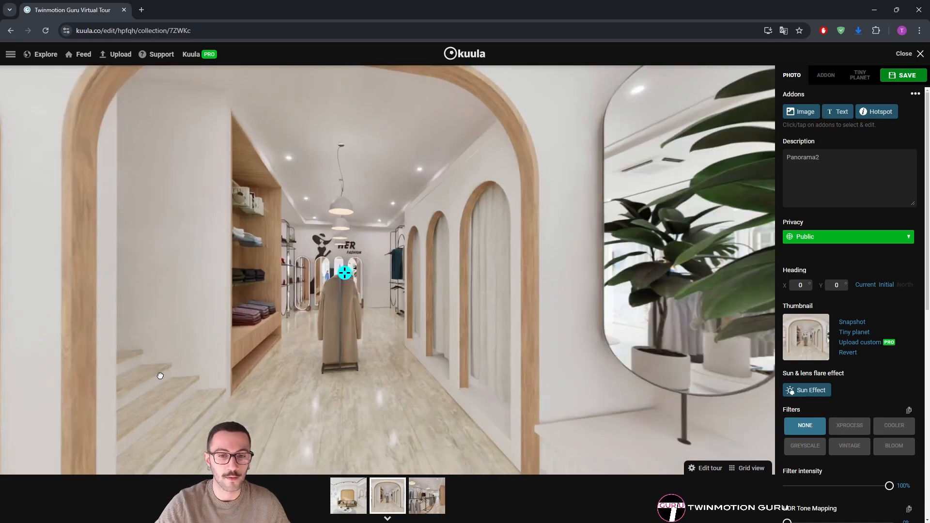
pyautogui.moveTo(161, 376); pyautogui.dragTo(97, 369)
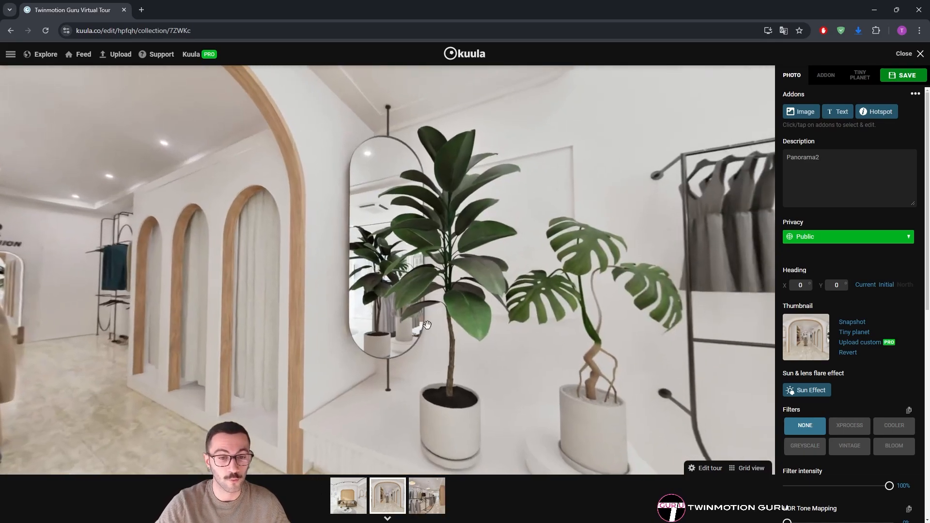
pyautogui.moveTo(421, 326); pyautogui.dragTo(187, 333)
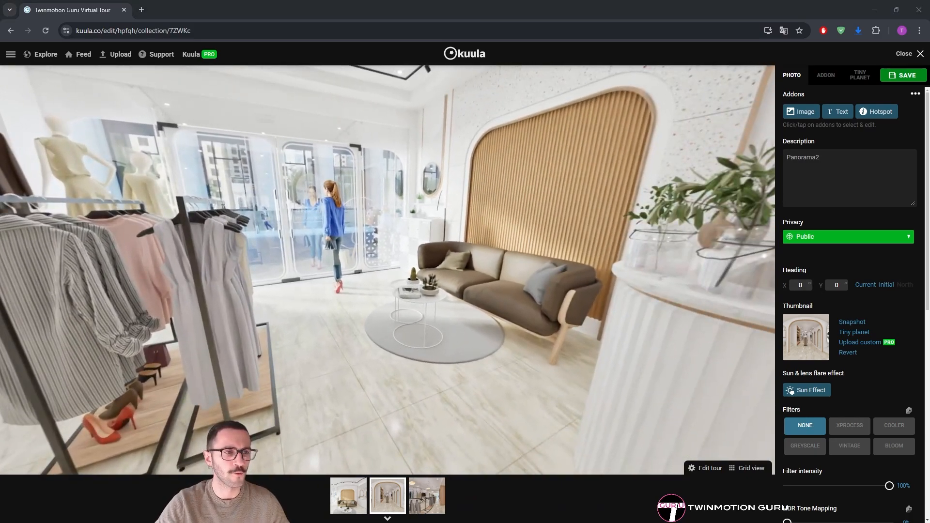
pyautogui.moveTo(293, 243); pyautogui.dragTo(460, 241)
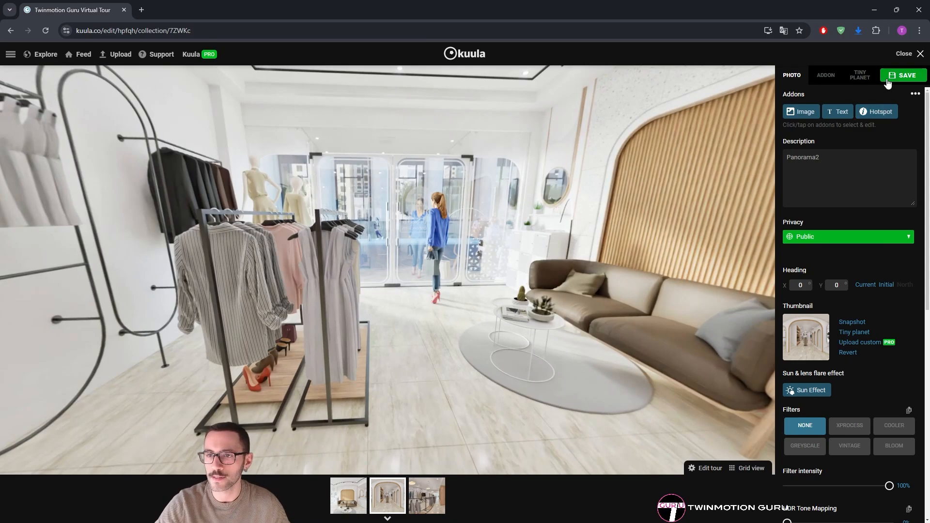
# Save the Panorama2 post's updates, close the photo editor and open the profile's list of tours
pyautogui.click(888, 79)
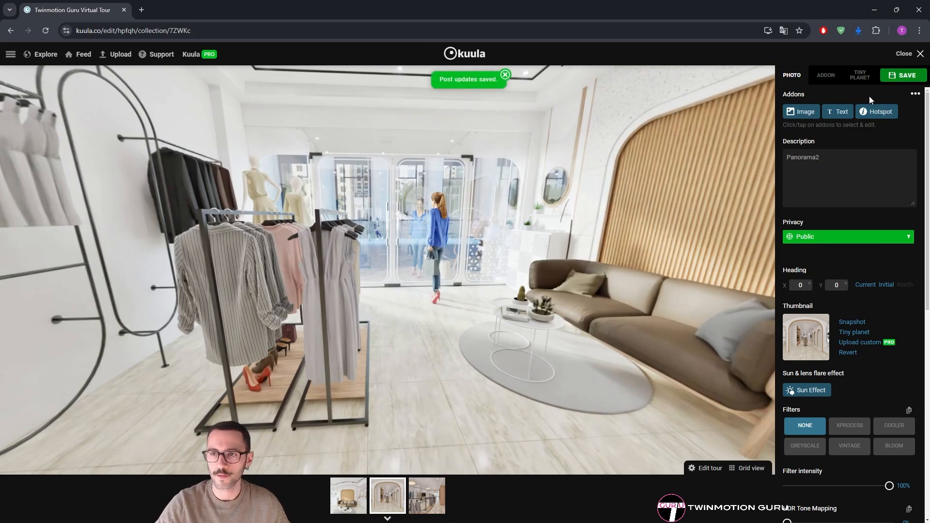
pyautogui.click(919, 55)
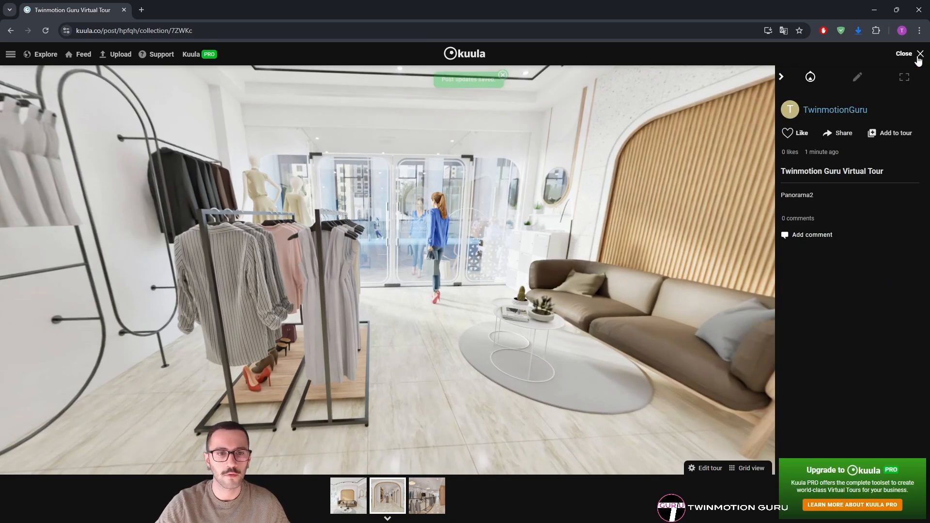
pyautogui.click(14, 56)
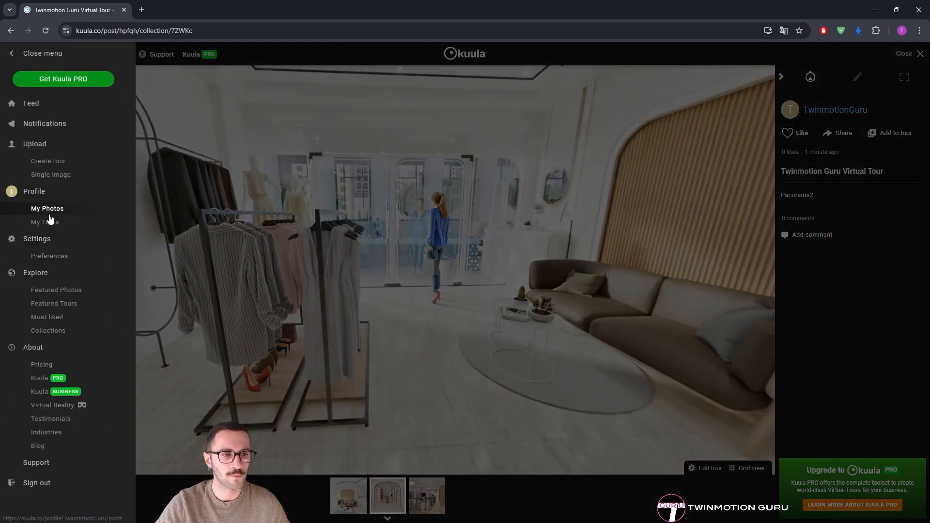
pyautogui.click(52, 212)
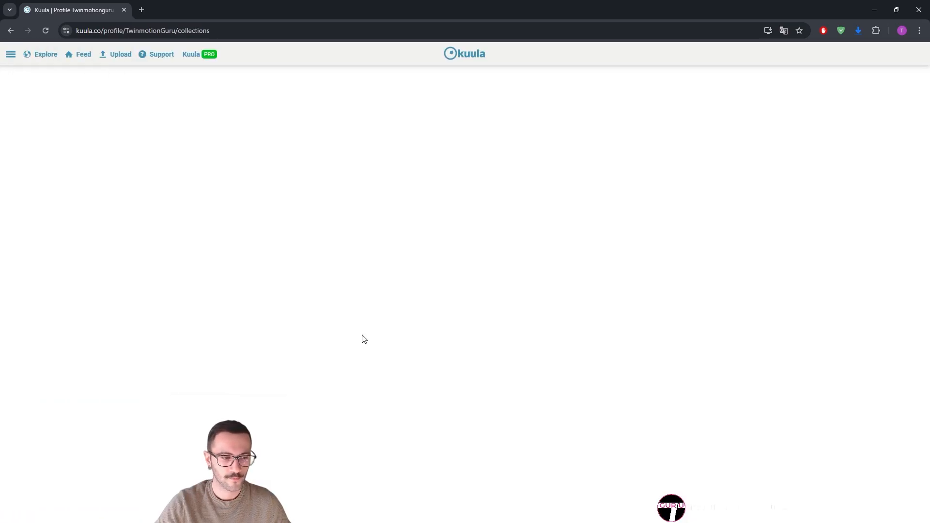
# Open Twinmotion Guru Virtual Tour for tour editing and examine its tour settings, its posts and the options of Panorama1
pyautogui.click(445, 375)
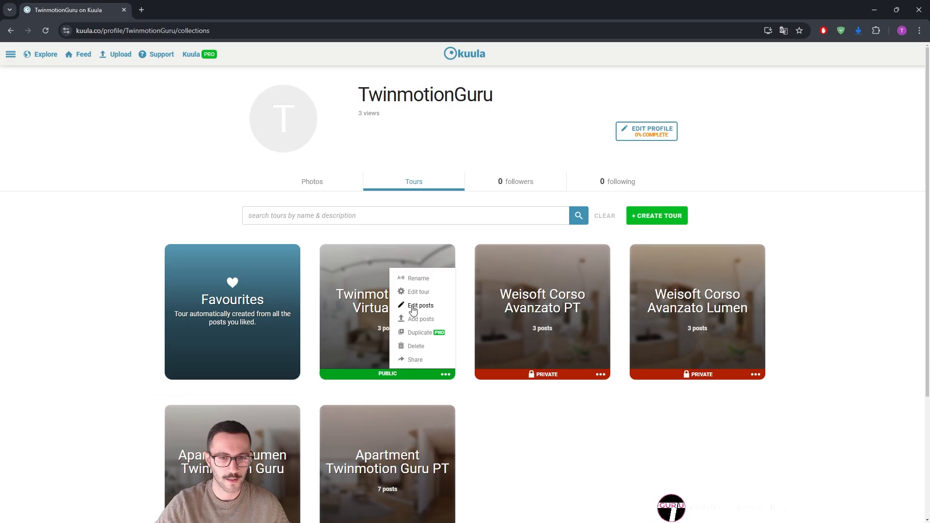
pyautogui.click(415, 292)
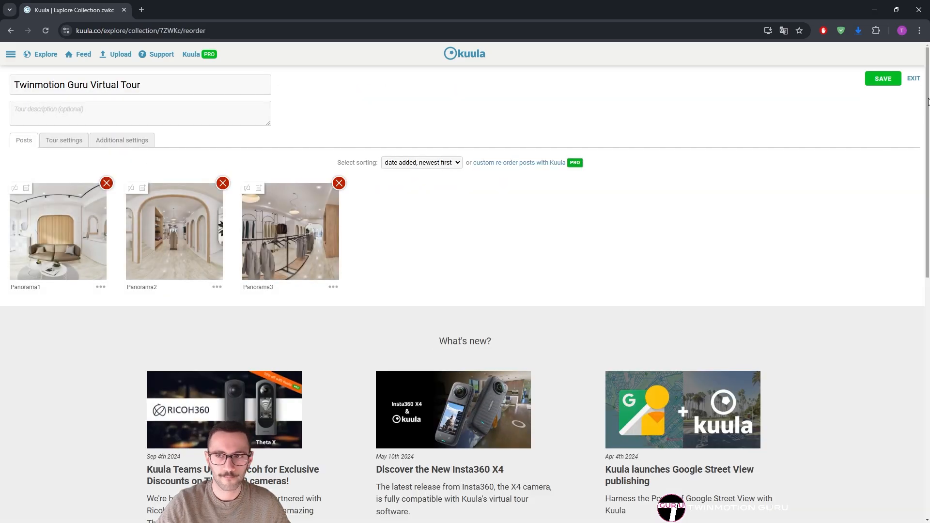
pyautogui.click(100, 142)
pyautogui.click(71, 143)
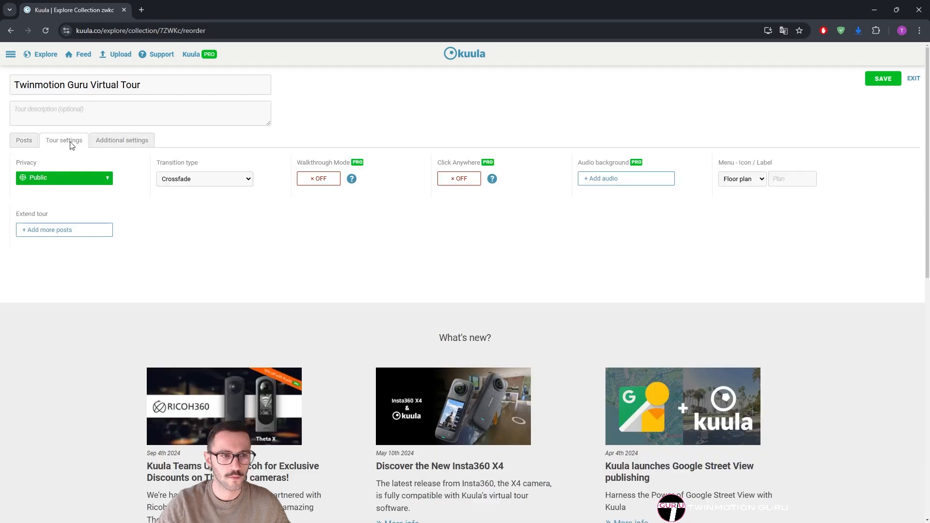
pyautogui.click(30, 145)
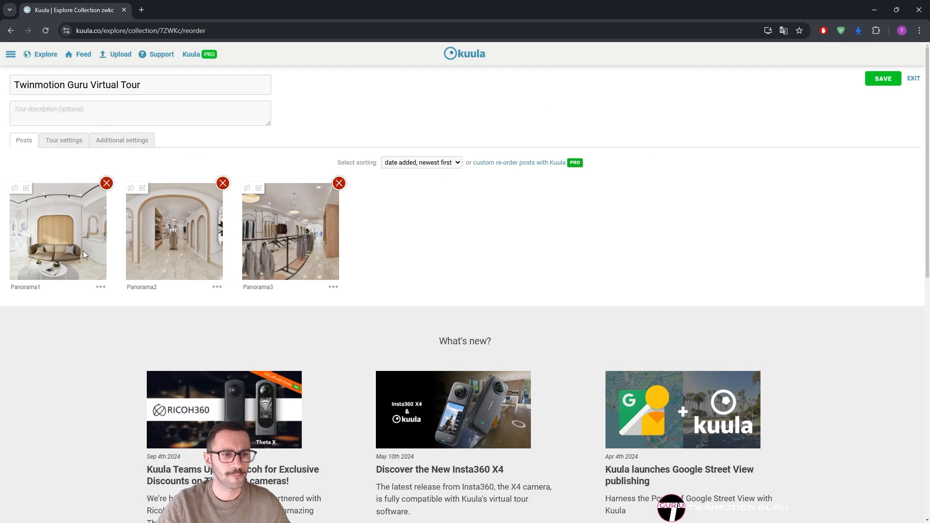
pyautogui.click(101, 288)
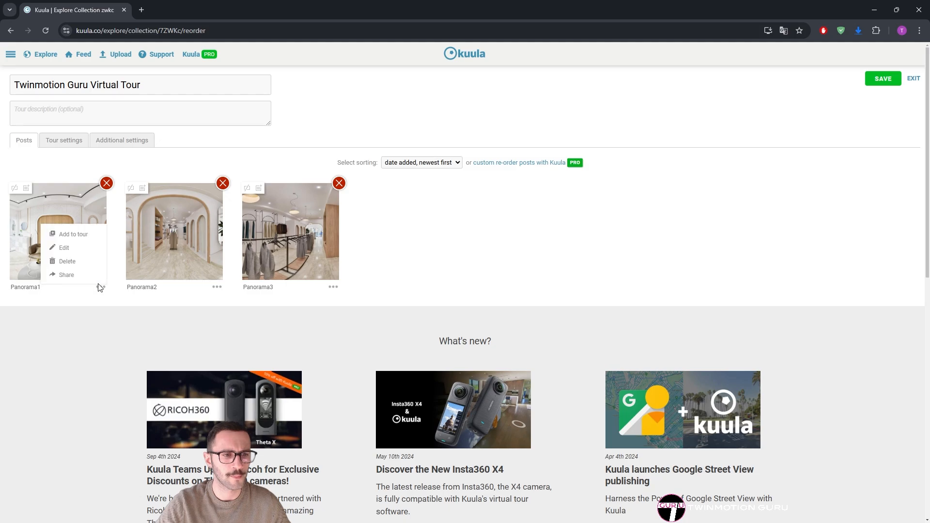
# Return to the list of tours, open the export editor for Twinmotion Guru Virtual Tour and copy its share link
pyautogui.click(12, 60)
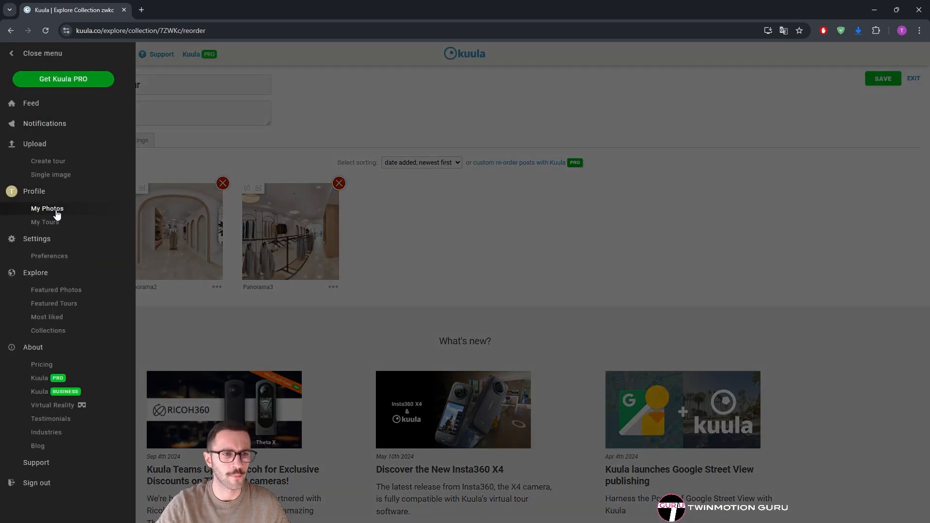
pyautogui.click(58, 222)
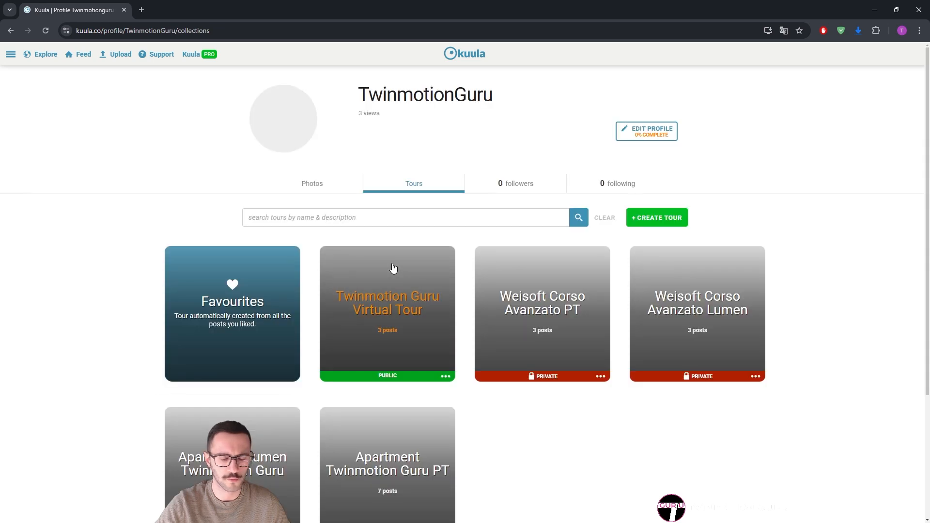
pyautogui.click(446, 375)
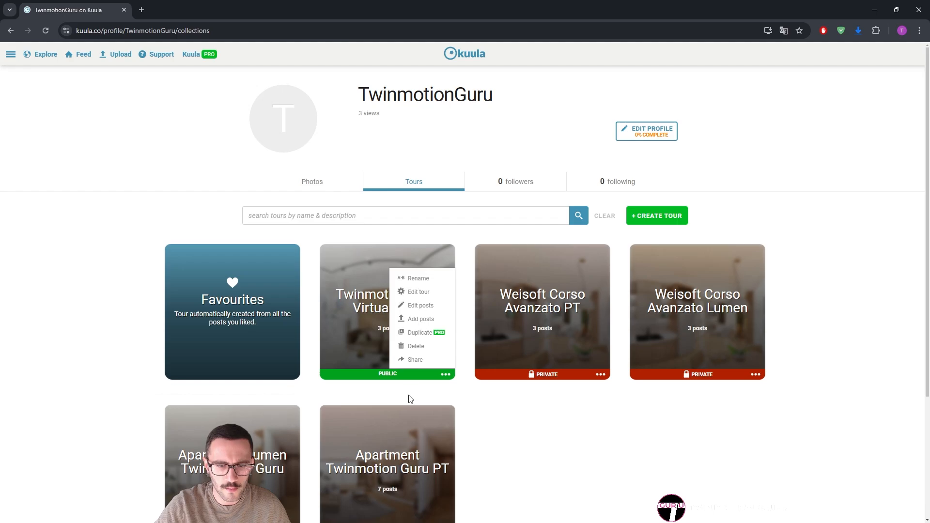
pyautogui.click(415, 362)
pyautogui.click(409, 269)
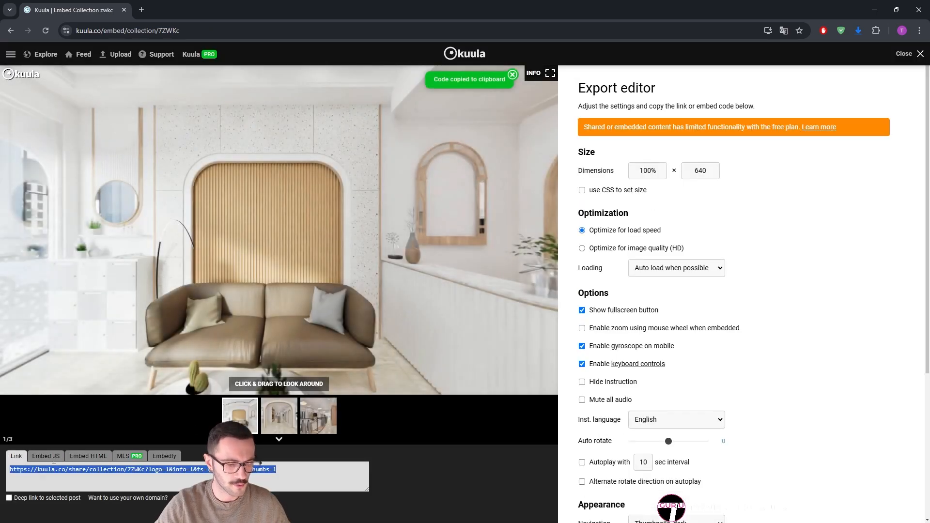
# Open the copied share link of the tour in a new browser tab
pyautogui.click(141, 9)
pyautogui.hotkey('ctrl', 'v')
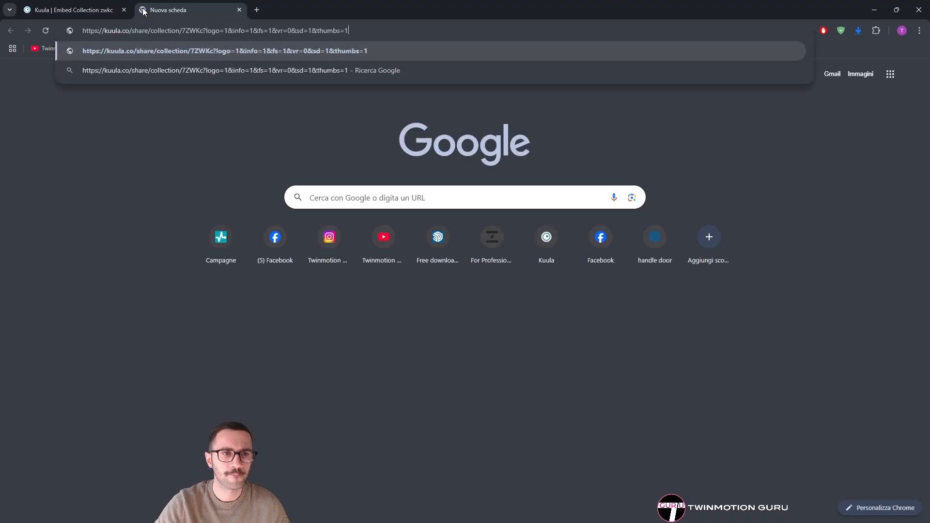
pyautogui.press('Return')
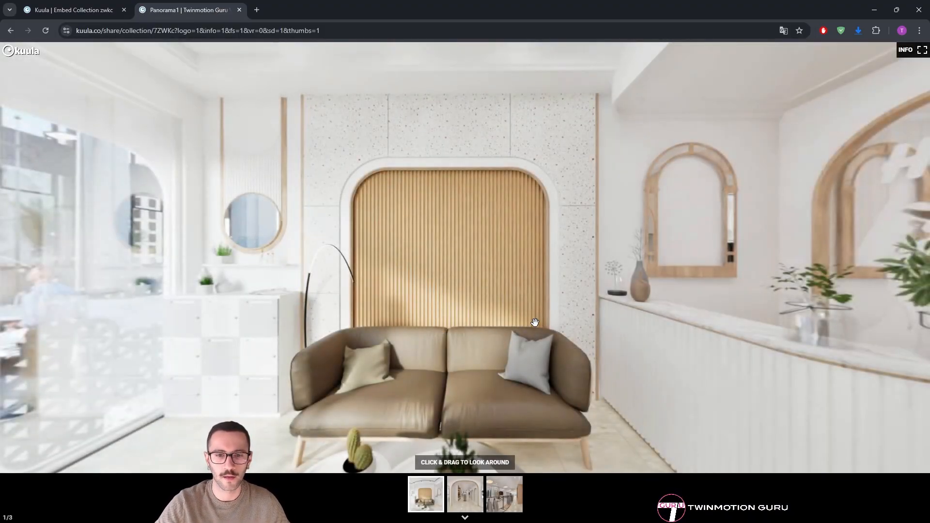
# Look around the shared Panorama1 scene, from the clothes racks to the counter and archway, and switch the tour to full screen
pyautogui.moveTo(289, 336); pyautogui.dragTo(495, 284)
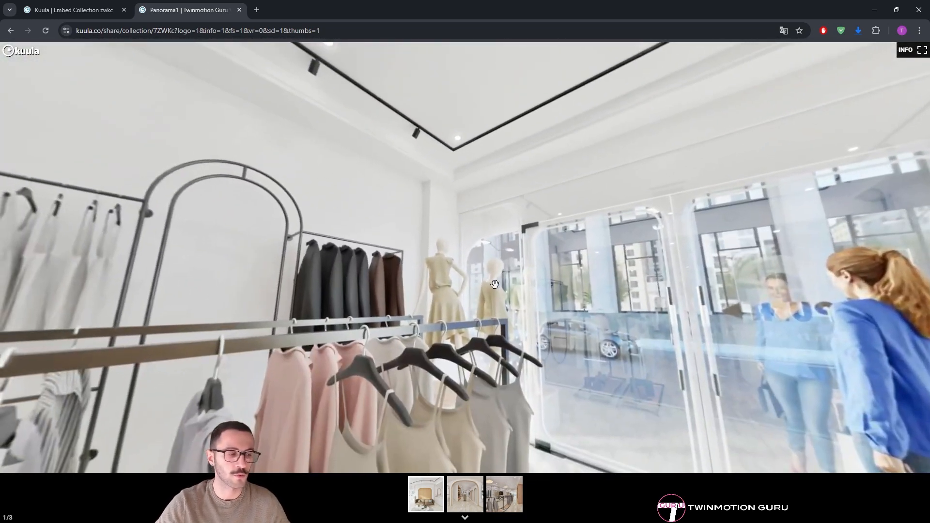
pyautogui.moveTo(268, 322); pyautogui.dragTo(68, 61)
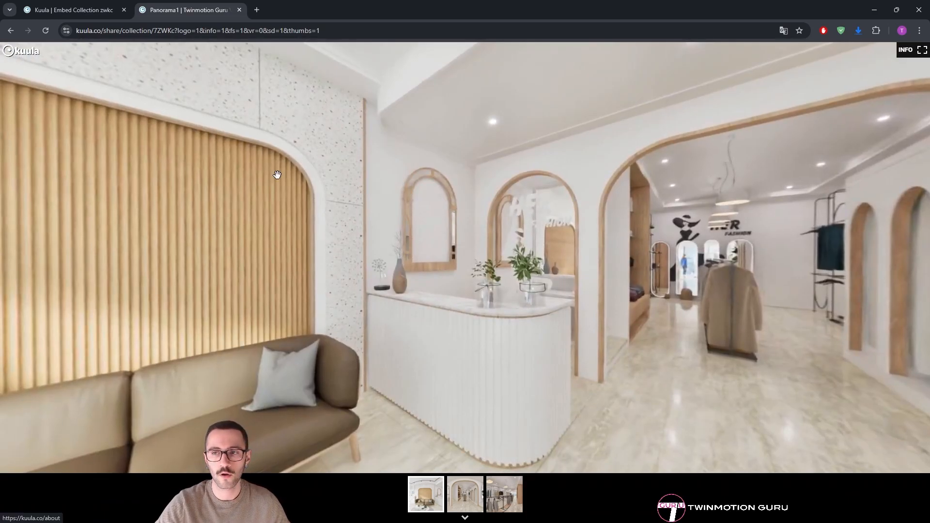
pyautogui.moveTo(492, 158); pyautogui.dragTo(320, 252)
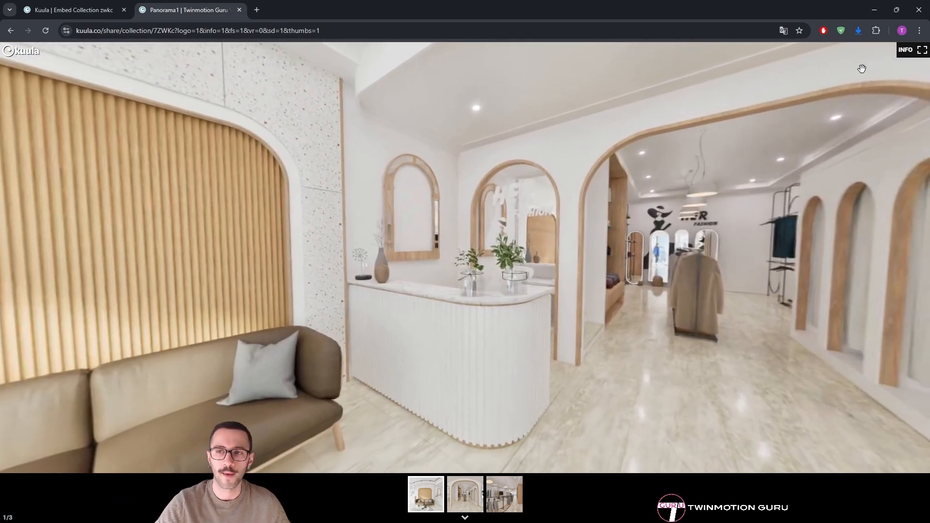
pyautogui.click(922, 51)
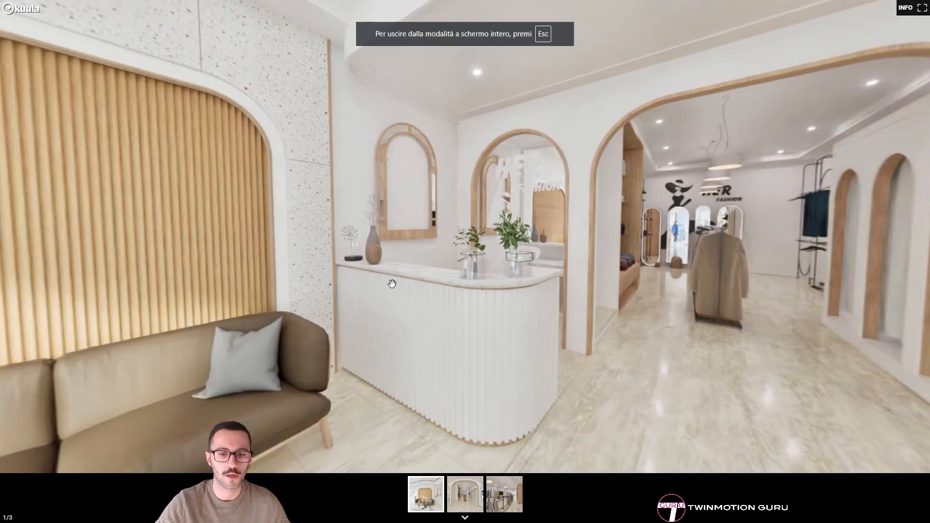
pyautogui.moveTo(392, 282); pyautogui.dragTo(322, 259)
pyautogui.moveTo(459, 262); pyautogui.dragTo(417, 264)
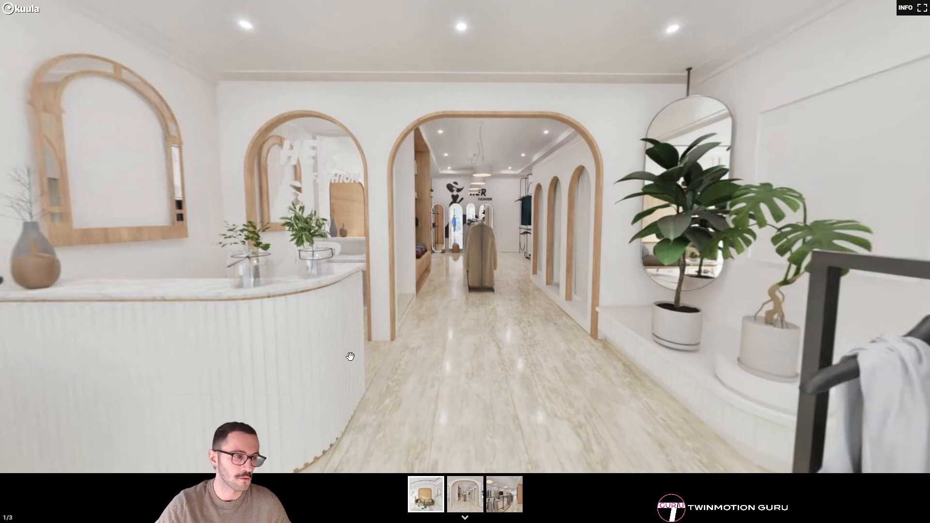
# Open the Panorama2 scene in full screen and look around past the plants, entrance and sofa to the counter
pyautogui.click(467, 498)
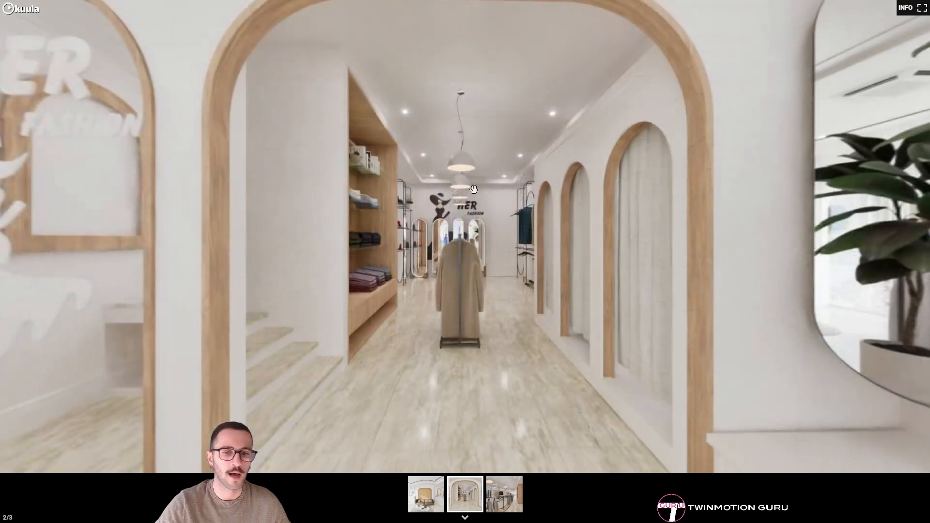
pyautogui.moveTo(474, 189); pyautogui.dragTo(361, 158)
pyautogui.moveTo(630, 182); pyautogui.dragTo(490, 169)
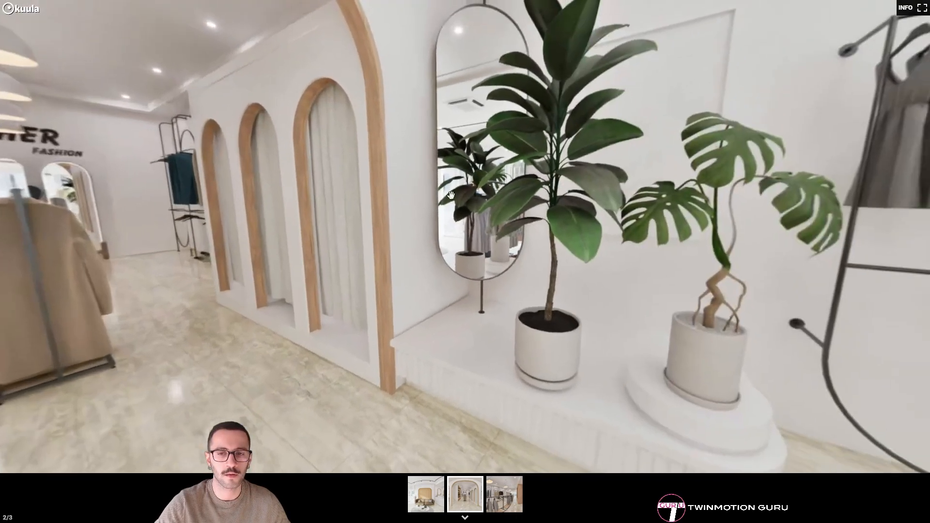
pyautogui.moveTo(585, 169); pyautogui.dragTo(497, 223)
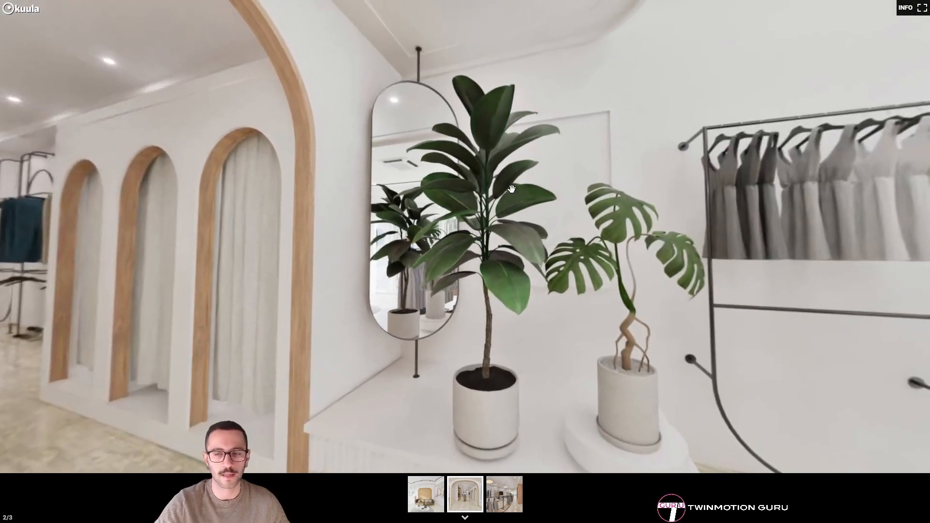
pyautogui.moveTo(648, 228); pyautogui.dragTo(281, 222)
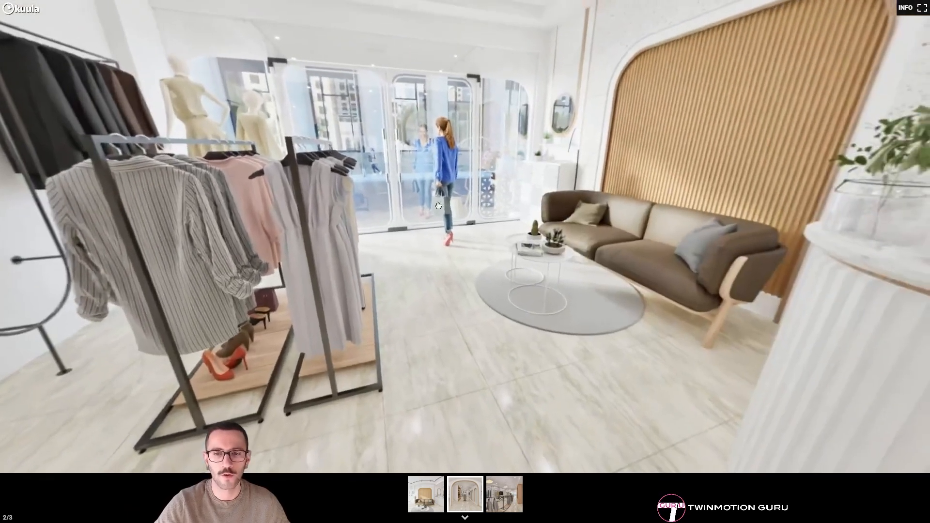
pyautogui.moveTo(439, 206); pyautogui.dragTo(271, 197)
pyautogui.moveTo(427, 276); pyautogui.dragTo(369, 320)
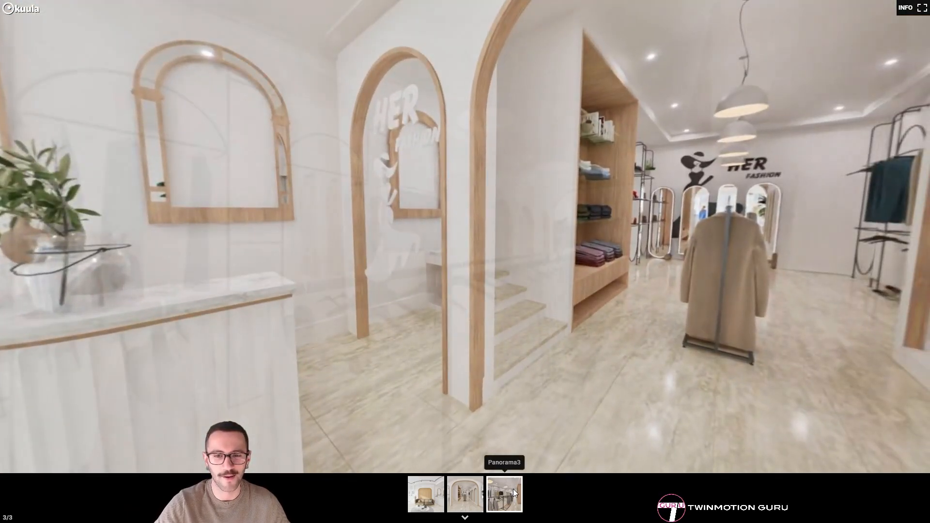
# Open the Panorama3 scene, look towards the clothes rail and wall racks, and leave full screen
pyautogui.click(504, 494)
pyautogui.moveTo(581, 377); pyautogui.dragTo(623, 365)
pyautogui.moveTo(378, 315); pyautogui.dragTo(284, 231)
pyautogui.press('Escape')
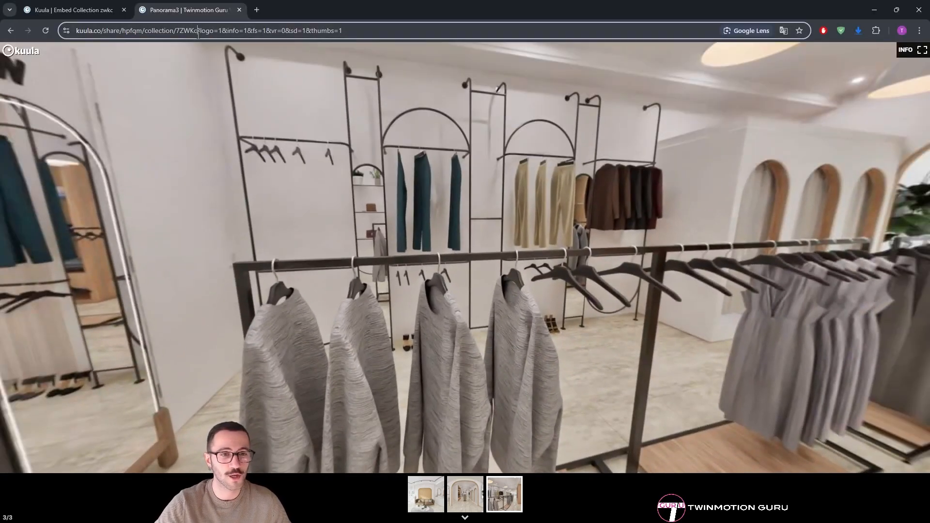
# Select the complete web address of the shared tour
pyautogui.click(146, 29)
pyautogui.click(147, 33)
pyautogui.hotkey('ctrl', 'a')
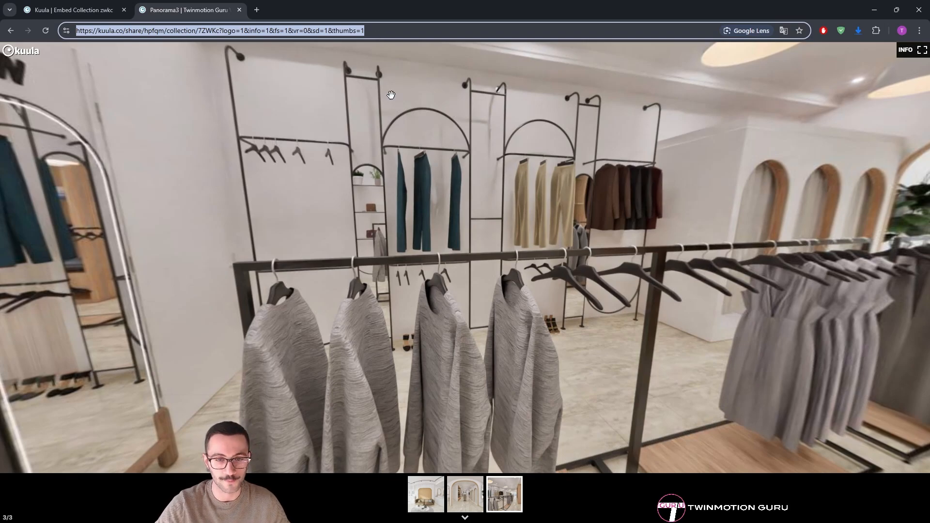
# Look along the Panorama3 clothes rail to the entrance, and view the Panorama1 scene from the sofa to the archway and plants
pyautogui.moveTo(524, 271); pyautogui.dragTo(368, 323)
pyautogui.moveTo(474, 289); pyautogui.dragTo(417, 276)
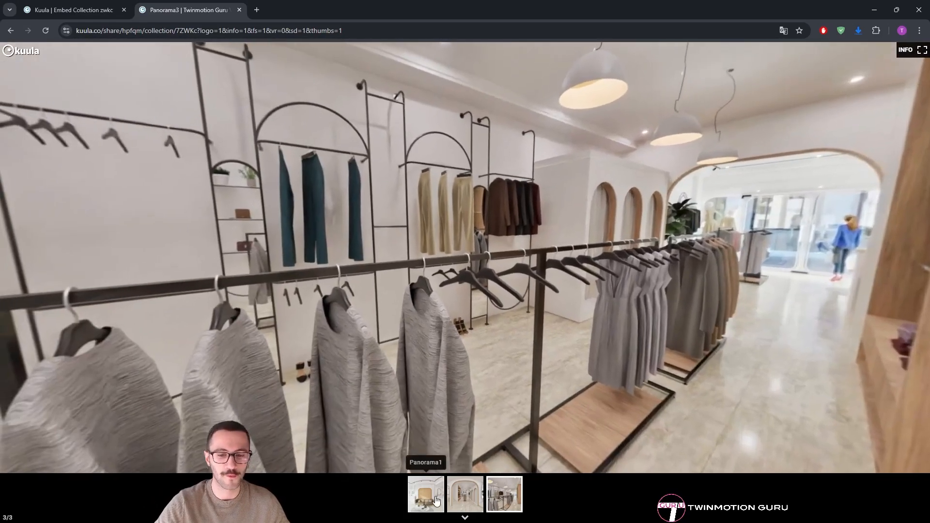
pyautogui.click(426, 495)
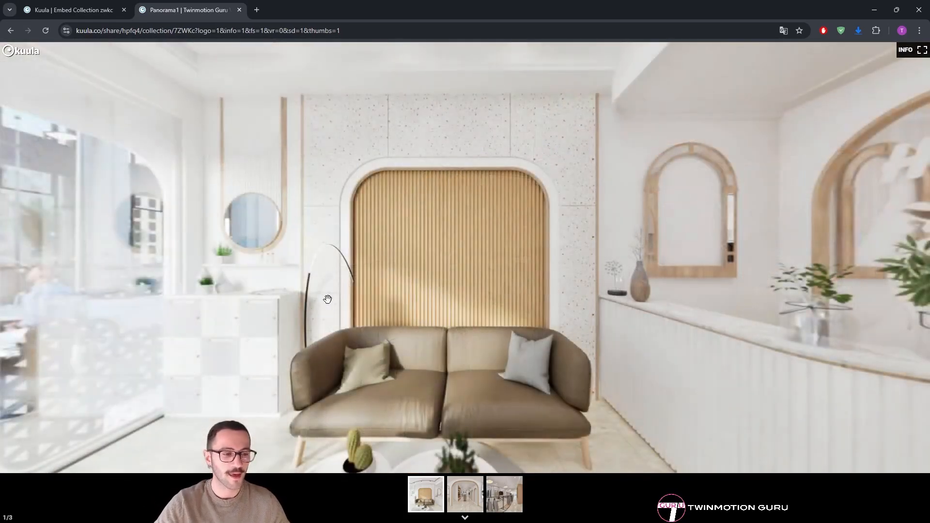
pyautogui.moveTo(326, 299); pyautogui.dragTo(218, 266)
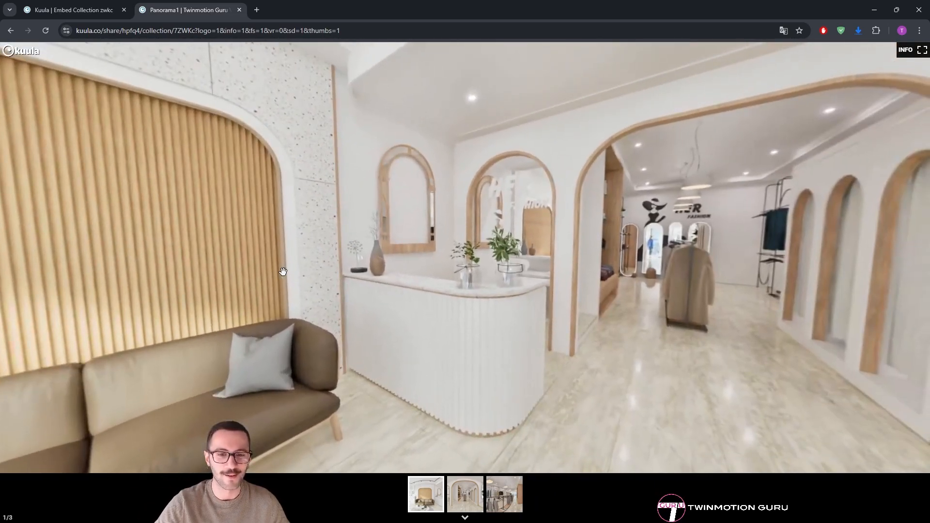
pyautogui.moveTo(698, 287); pyautogui.dragTo(575, 284)
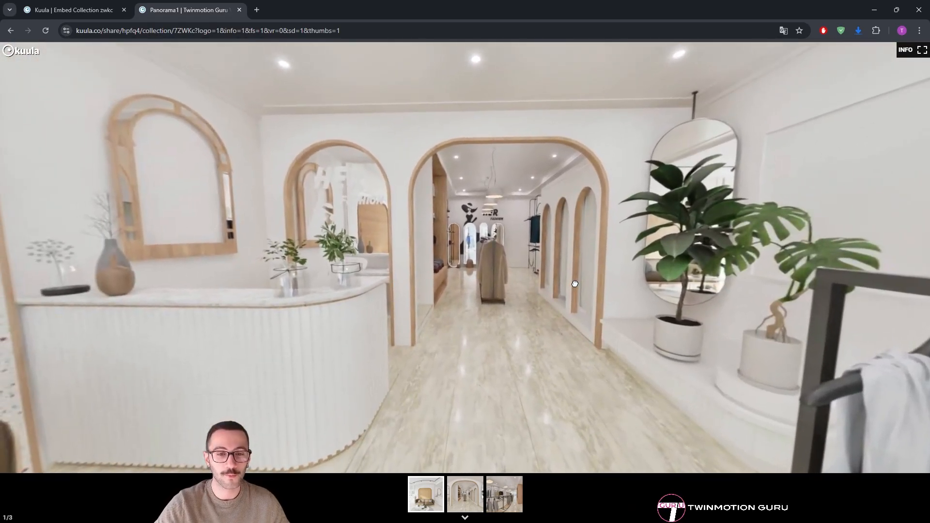
pyautogui.moveTo(451, 288); pyautogui.dragTo(368, 276)
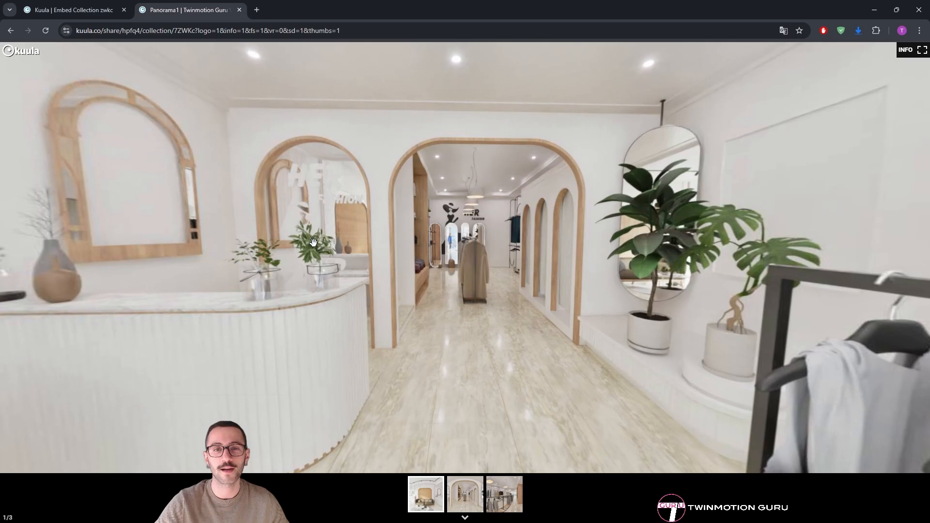
pyautogui.moveTo(314, 242); pyautogui.dragTo(194, 281)
# Open the Panorama2 scene and look around between the archway, the logo glass and the counter
pyautogui.click(466, 500)
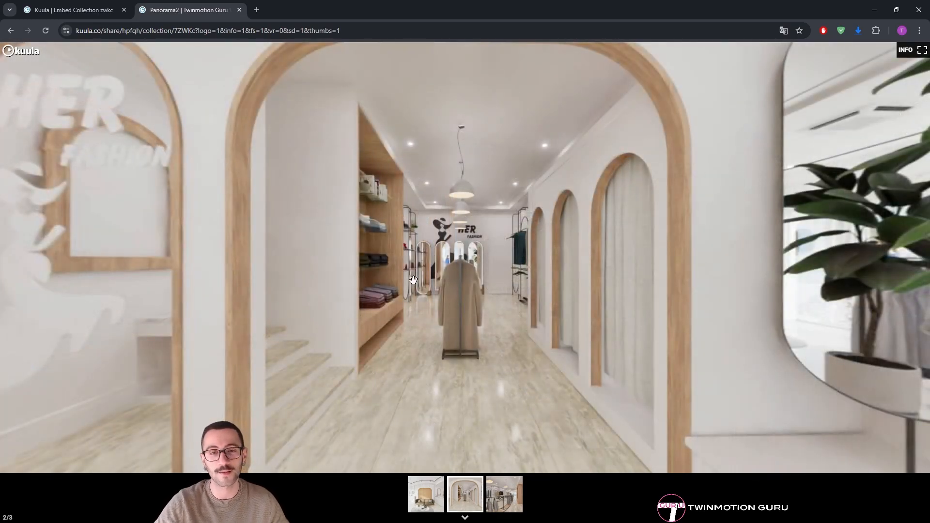
pyautogui.moveTo(382, 283); pyautogui.dragTo(535, 274)
pyautogui.moveTo(345, 270); pyautogui.dragTo(514, 273)
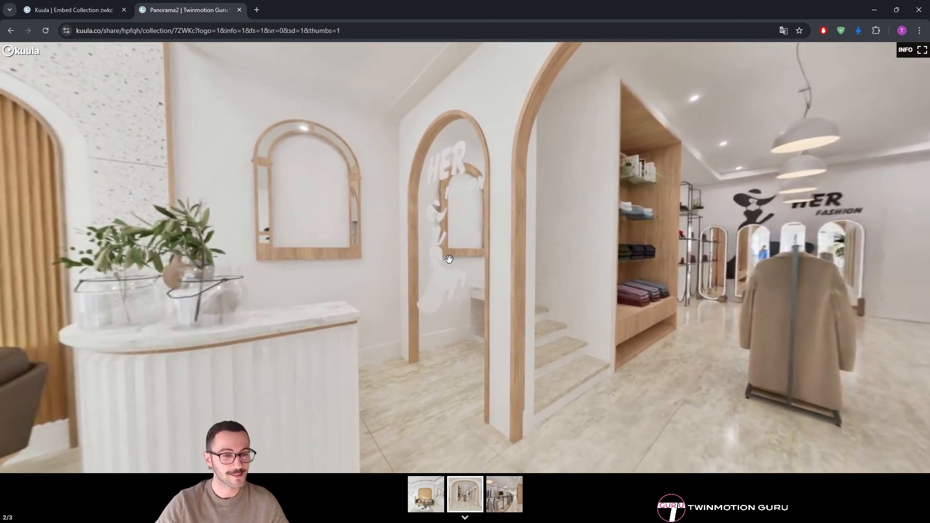
pyautogui.moveTo(452, 272); pyautogui.dragTo(307, 266)
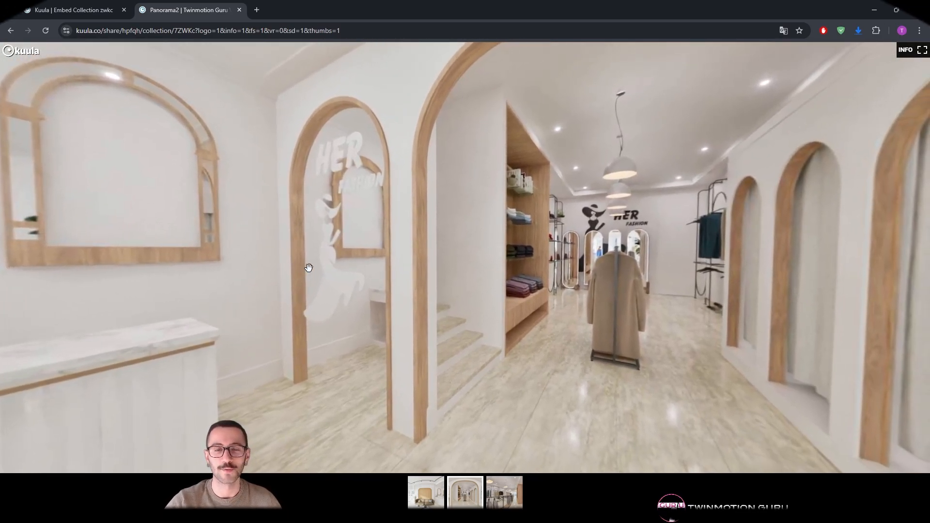